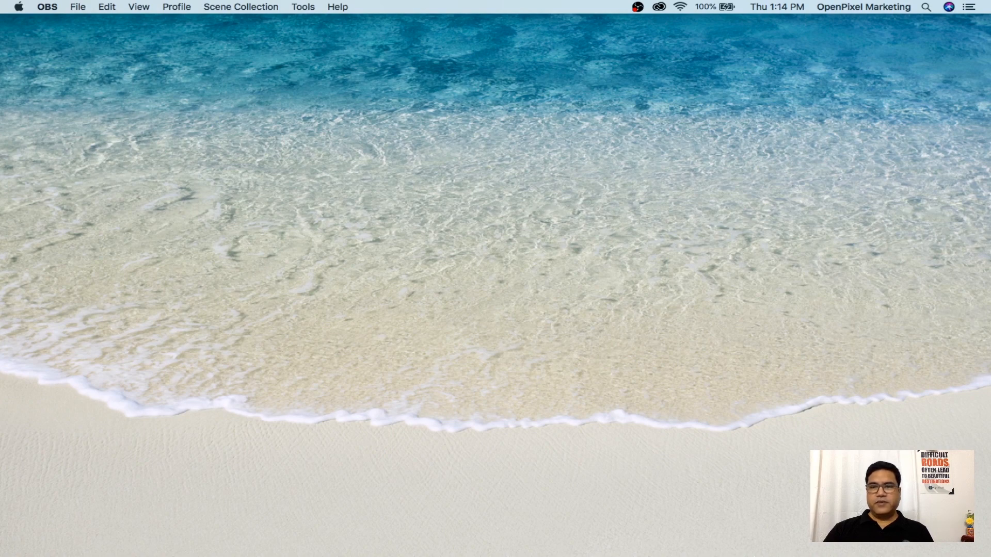
Launch Photoshop 2020 from the Dock to reach its Home screen with recent files
{"action": "mouse_move", "coordinate": [691, 555]}
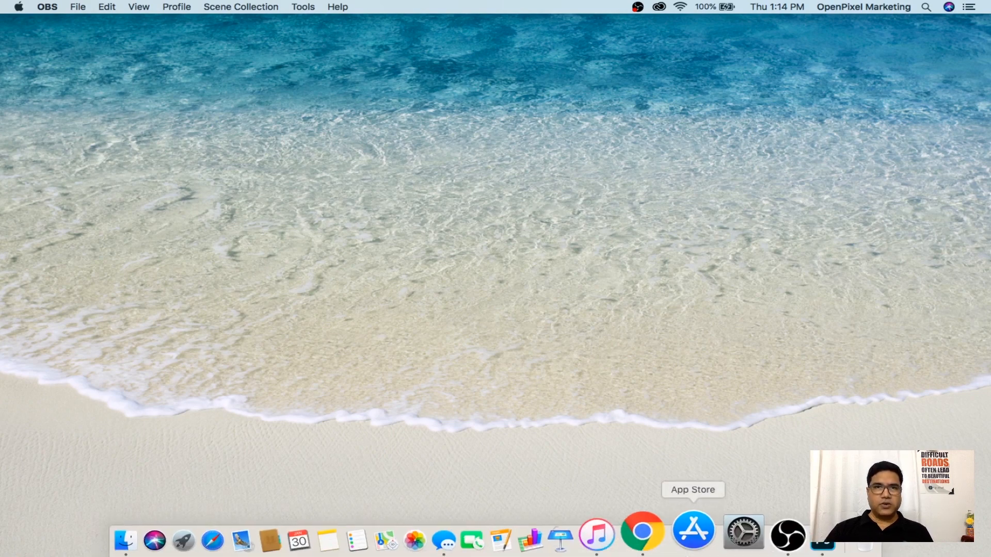
{"action": "left_click", "coordinate": [786, 542]}
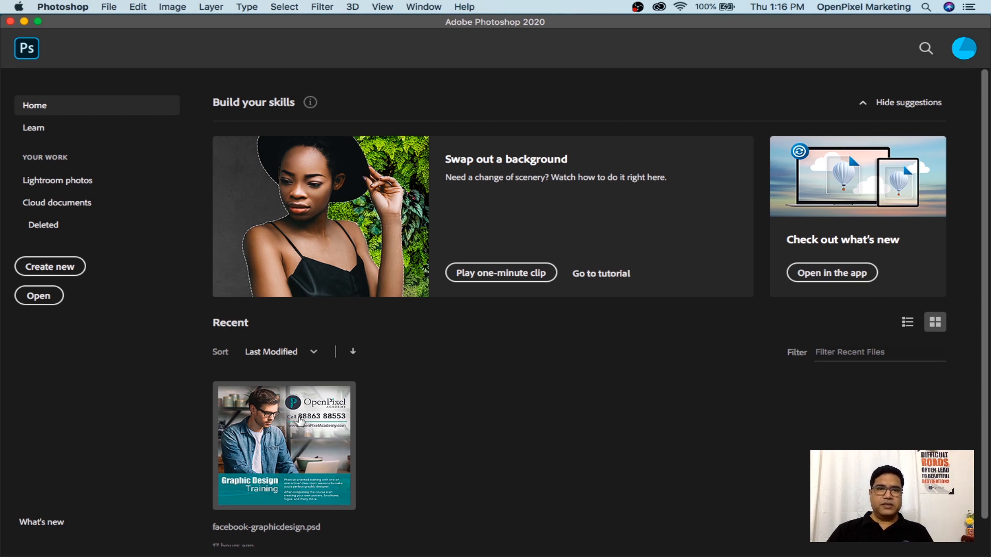
Open facebook-graphicdesign.psd from the activity-1 folder after dismissing the file-not-found alert
{"action": "left_click", "coordinate": [300, 421]}
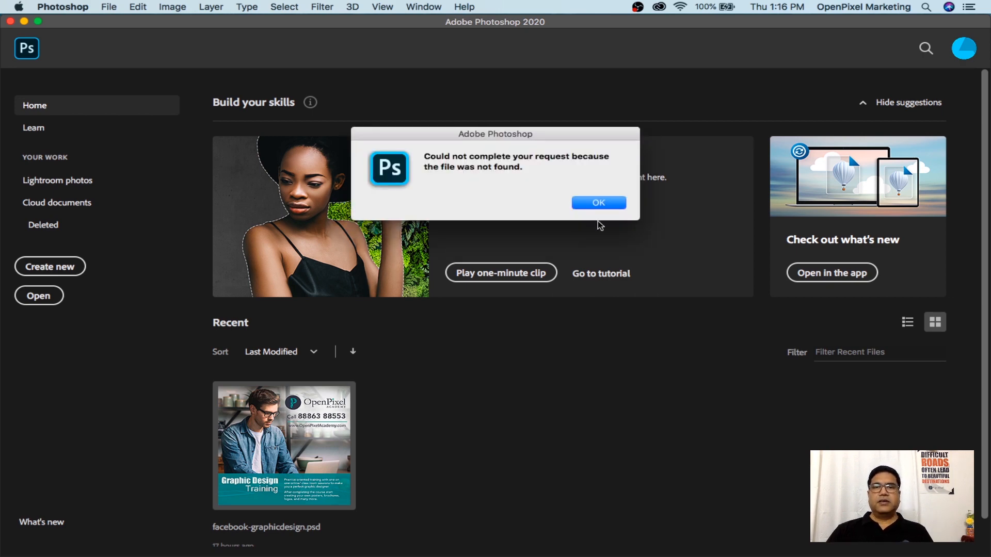
{"action": "left_click", "coordinate": [598, 203]}
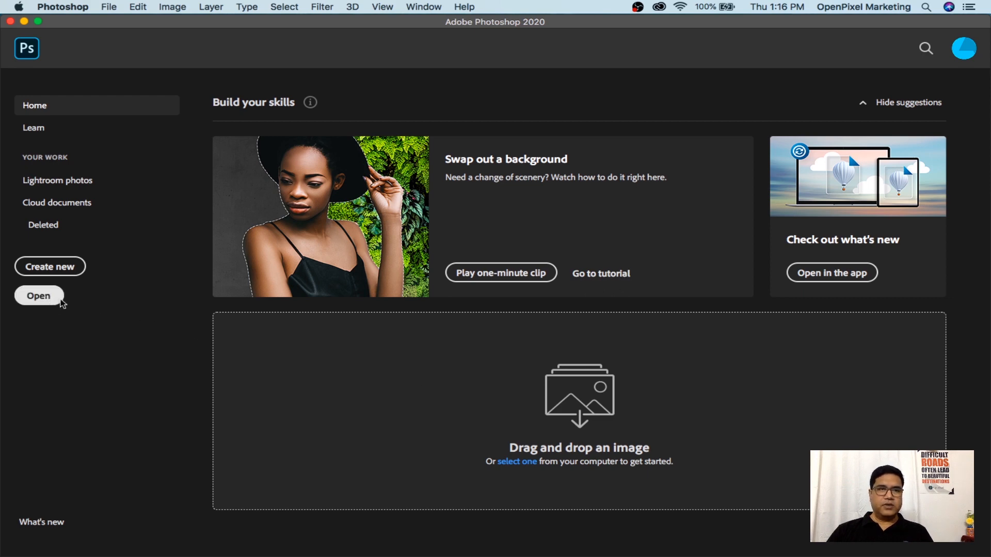
{"action": "left_click", "coordinate": [61, 301]}
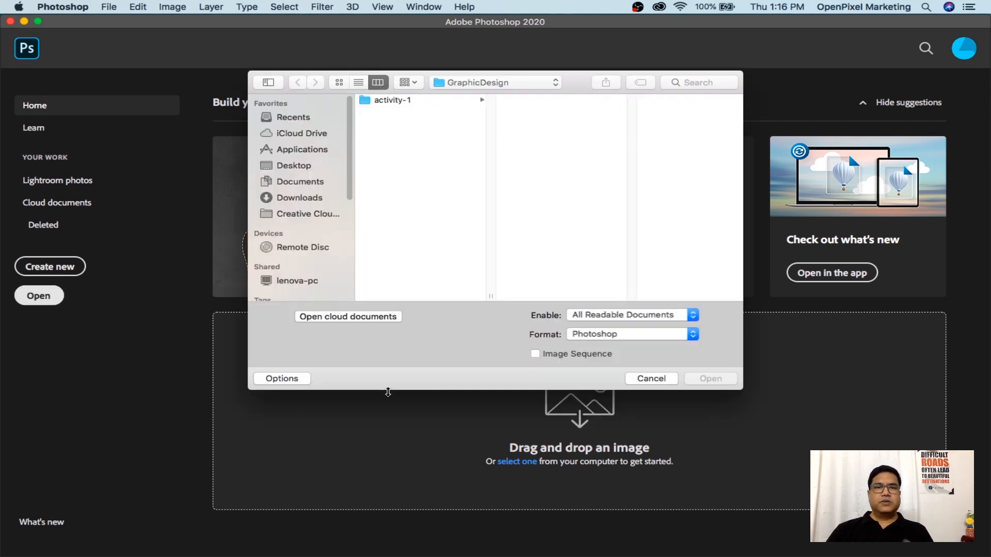
{"action": "left_click", "coordinate": [377, 104]}
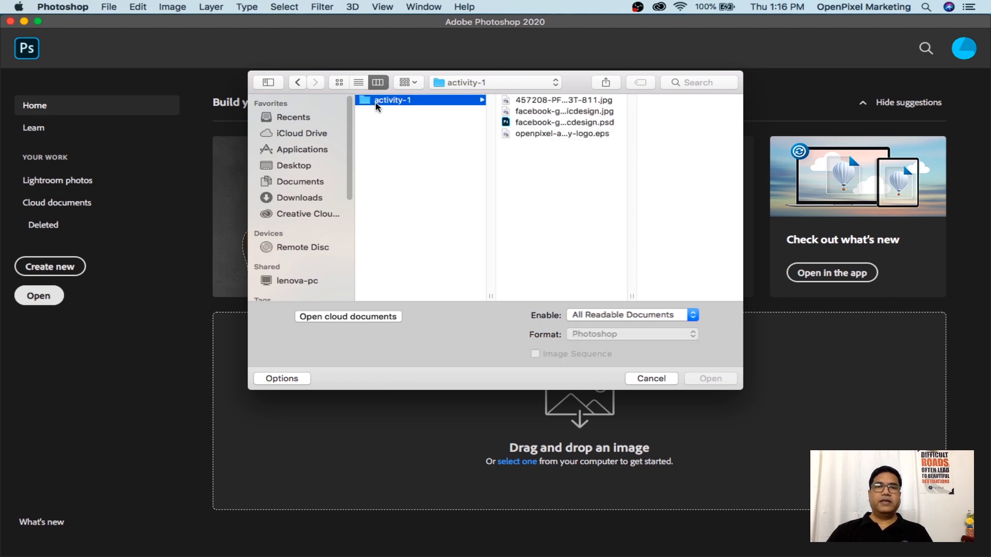
{"action": "left_click", "coordinate": [566, 124]}
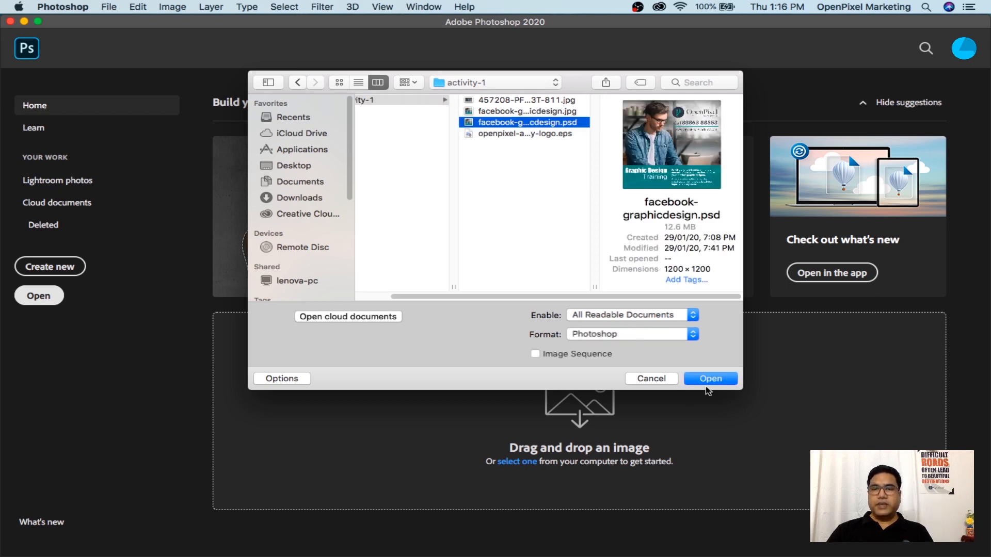
{"action": "left_click", "coordinate": [710, 382]}
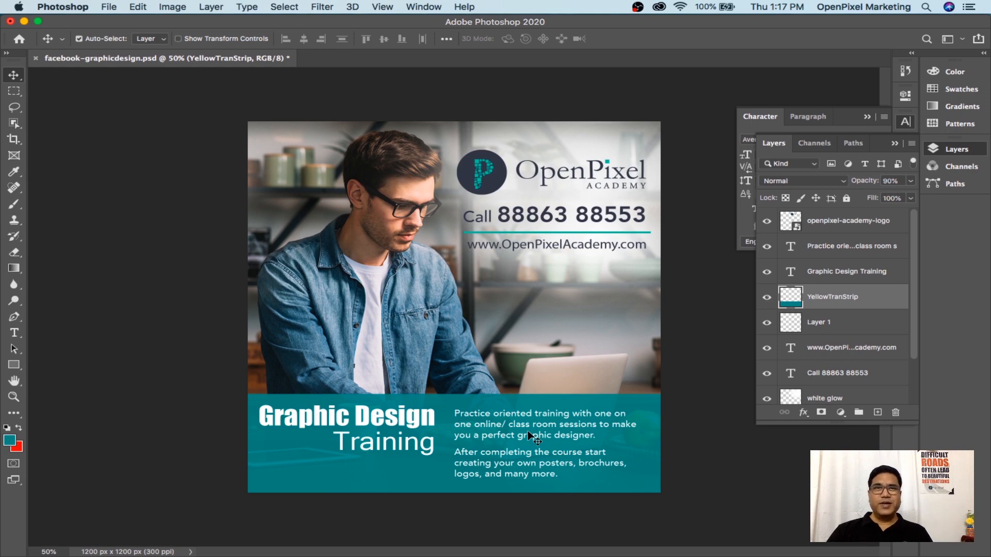
Switch to Google Chrome and start a new blank tab
{"action": "mouse_move", "coordinate": [393, 549]}
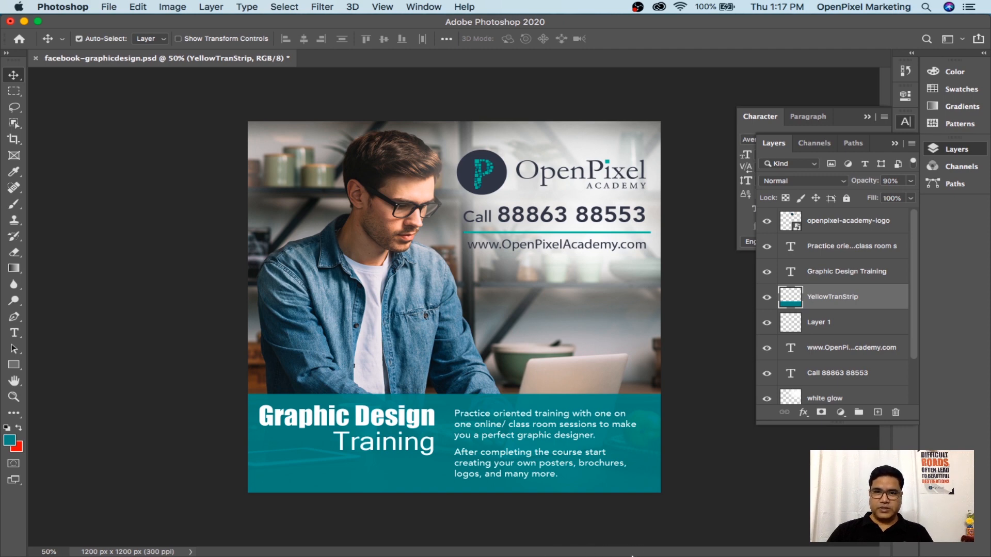
{"action": "mouse_move", "coordinate": [568, 555]}
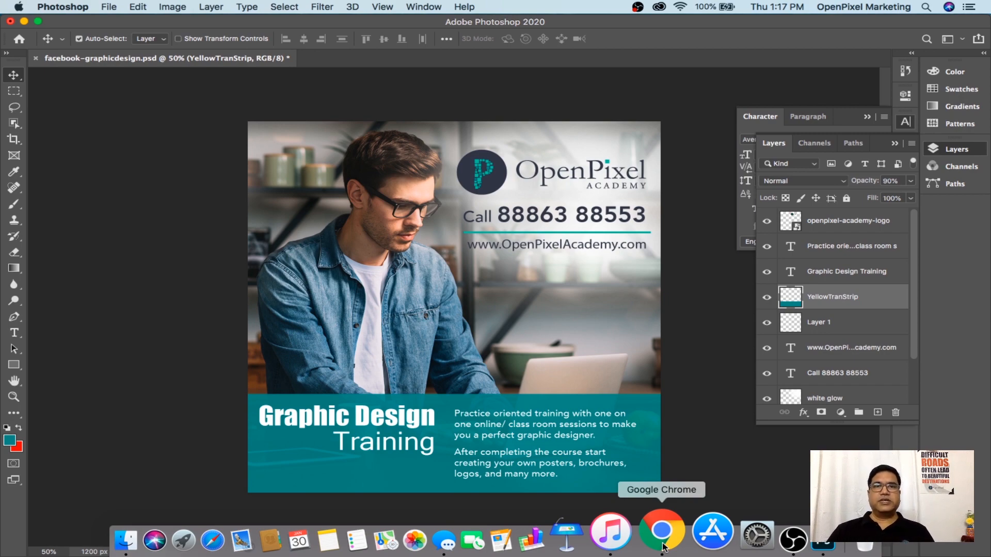
{"action": "left_click", "coordinate": [665, 548]}
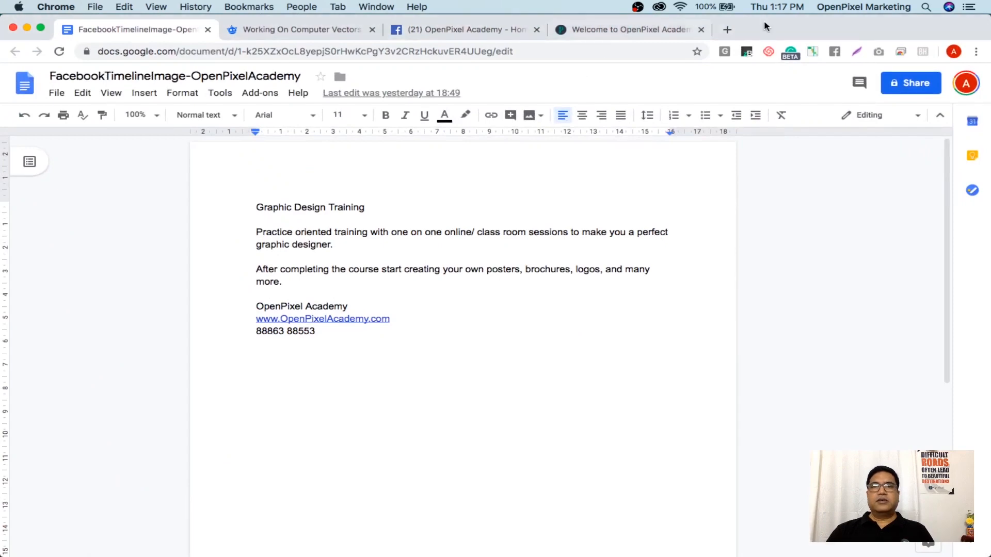
{"action": "left_click", "coordinate": [729, 30]}
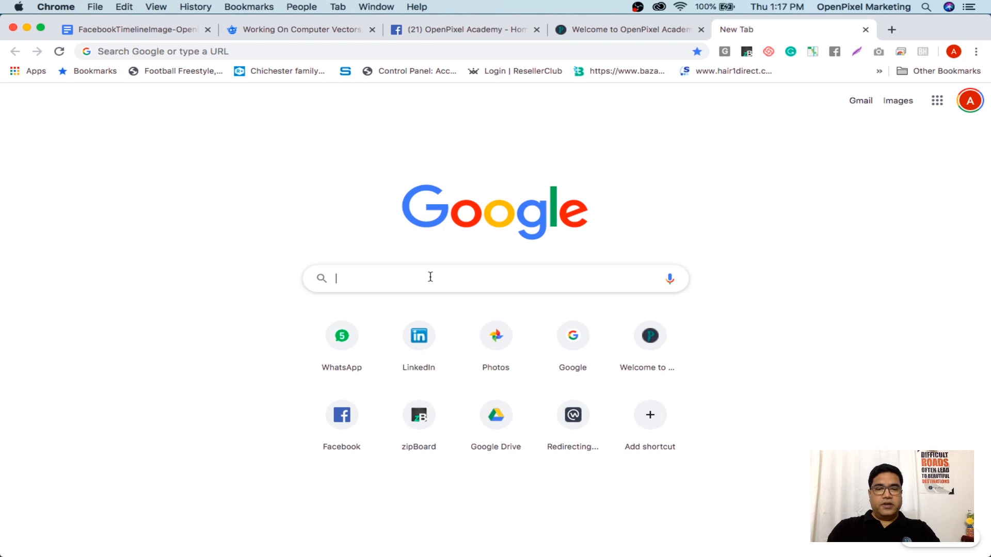
Search Google for 'facebook post image size' and open the louisem.com 'Facebook Image Dimensions 2020' article
{"action": "type", "text": "fac"}
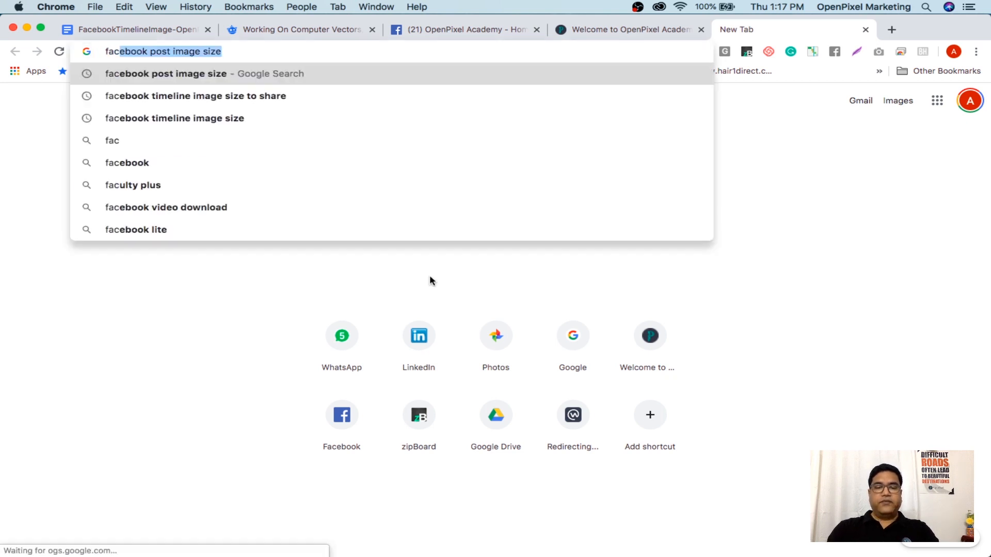
{"action": "type", "text": "ebook"}
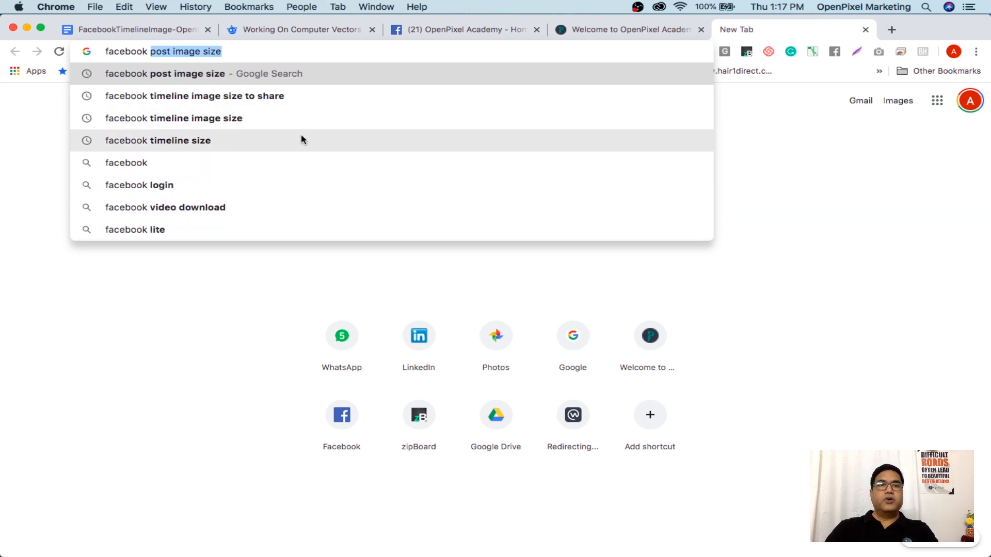
{"action": "key", "text": "Return"}
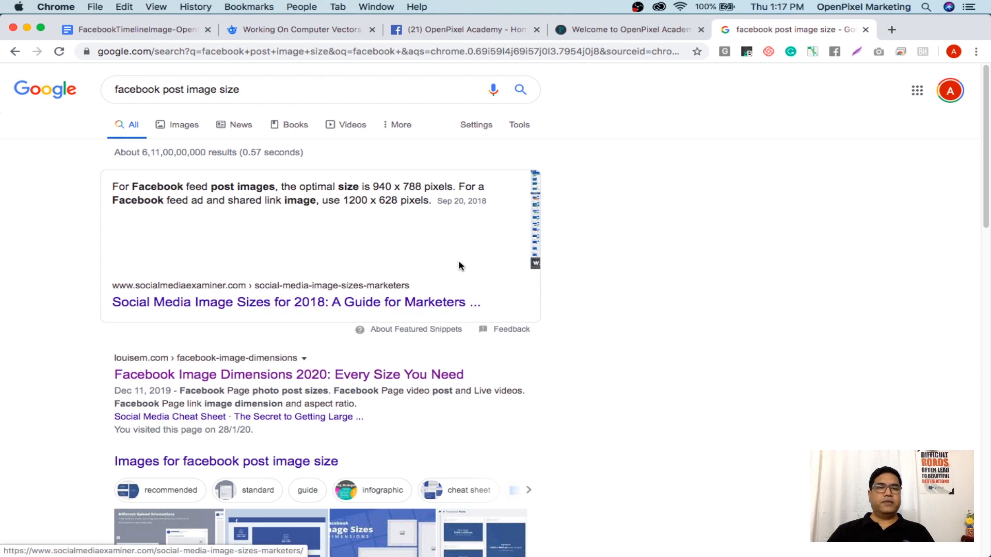
{"action": "left_click", "coordinate": [389, 377]}
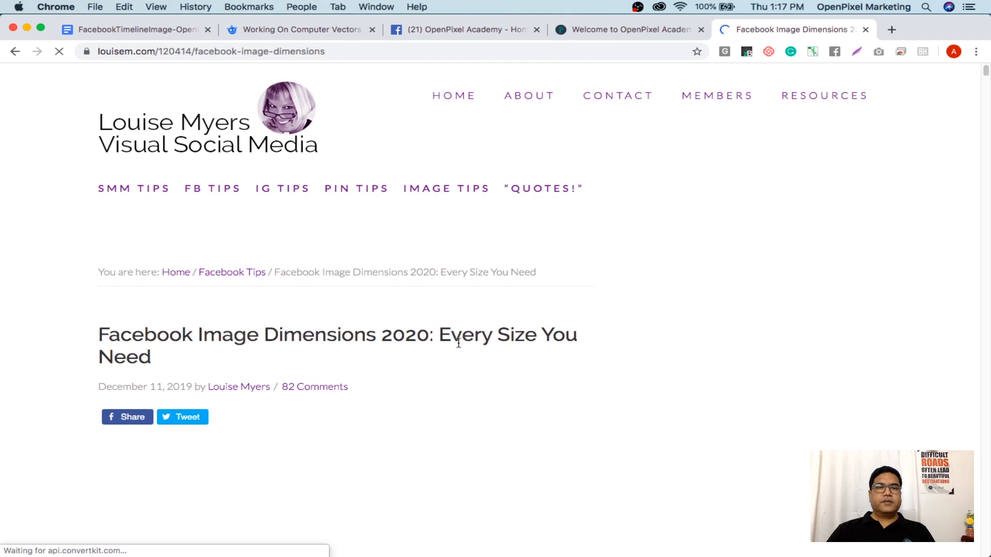
Scroll the louisem.com article down toward the Facebook photo post dimensions section
{"action": "scroll", "coordinate": [455, 338], "scroll_direction": "down", "scroll_amount": 5}
{"action": "scroll", "coordinate": [546, 335], "scroll_direction": "down", "scroll_amount": 10}
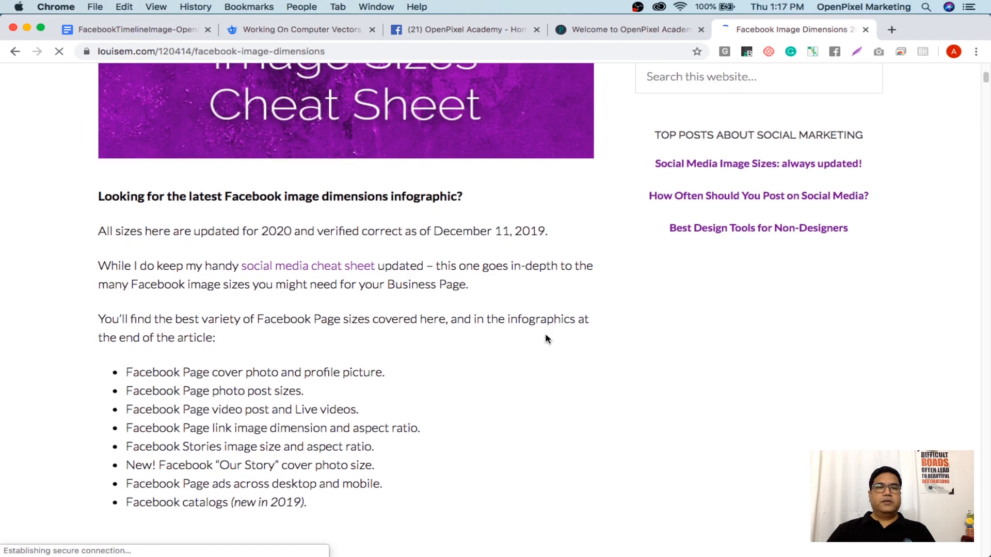
{"action": "scroll", "coordinate": [538, 330], "scroll_direction": "down", "scroll_amount": 10}
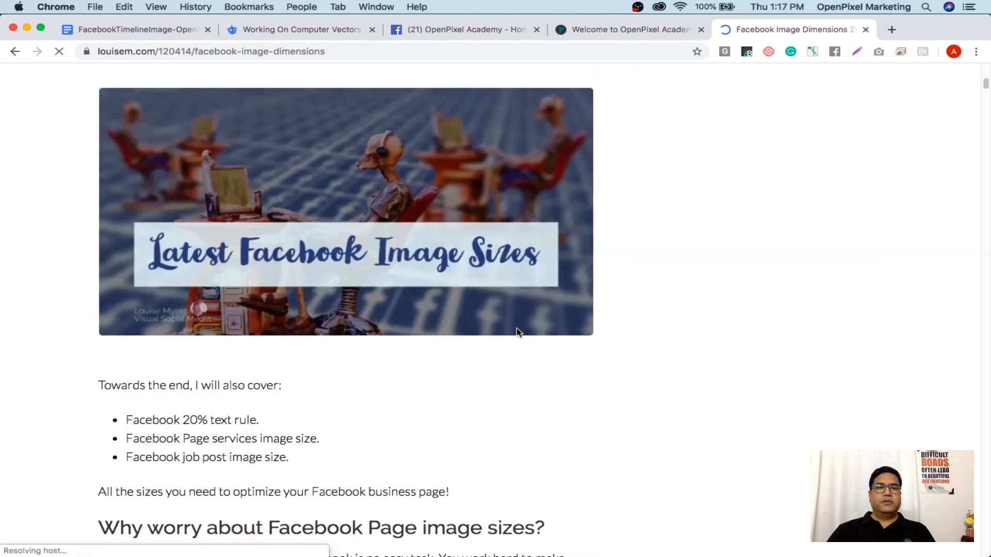
{"action": "scroll", "coordinate": [517, 332], "scroll_direction": "down", "scroll_amount": 3}
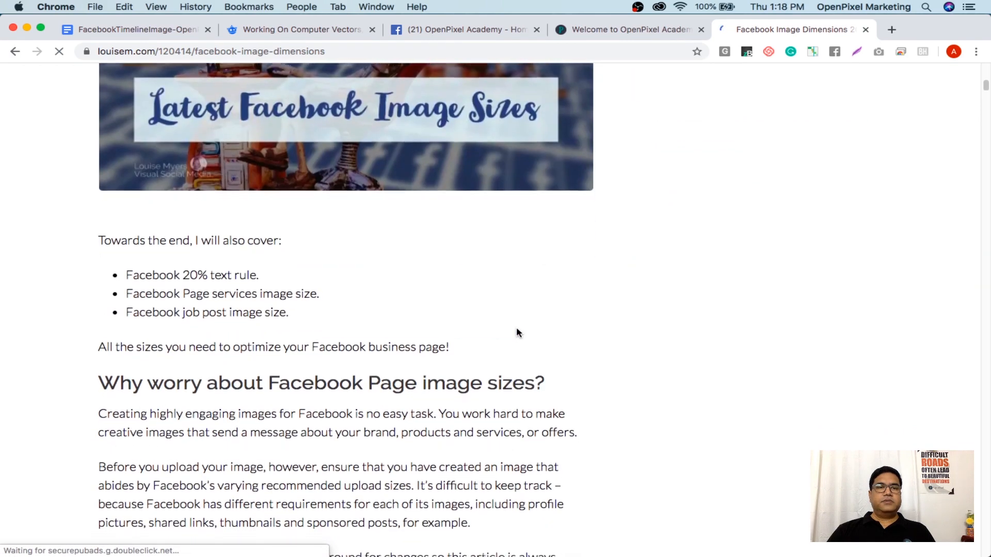
{"action": "scroll", "coordinate": [516, 327], "scroll_direction": "down", "scroll_amount": 4}
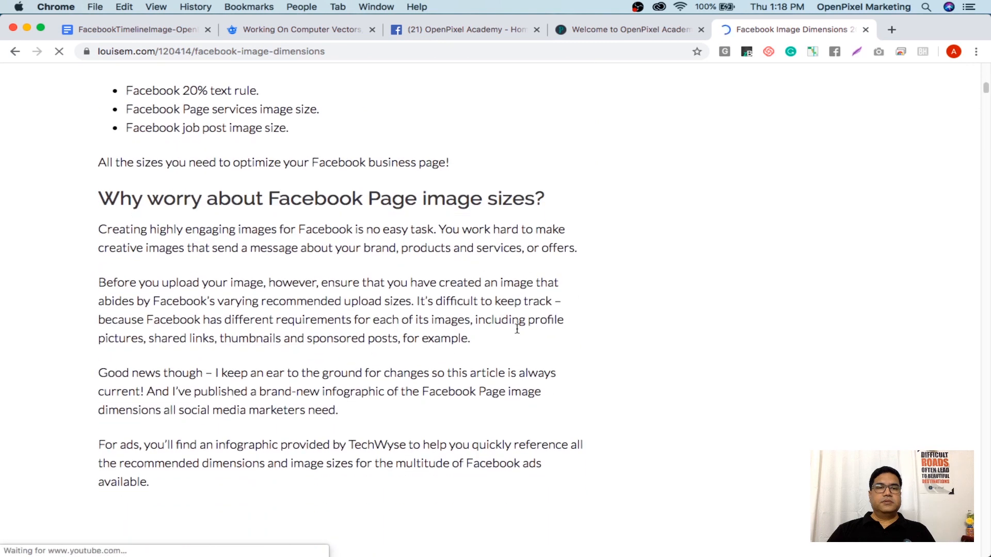
{"action": "scroll", "coordinate": [517, 329], "scroll_direction": "down", "scroll_amount": 4}
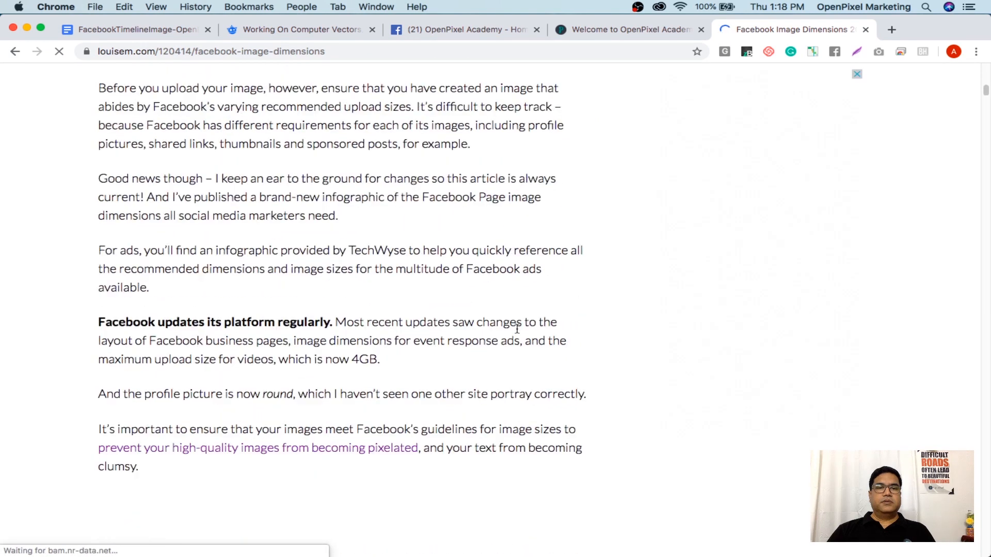
{"action": "scroll", "coordinate": [518, 328], "scroll_direction": "down", "scroll_amount": 10}
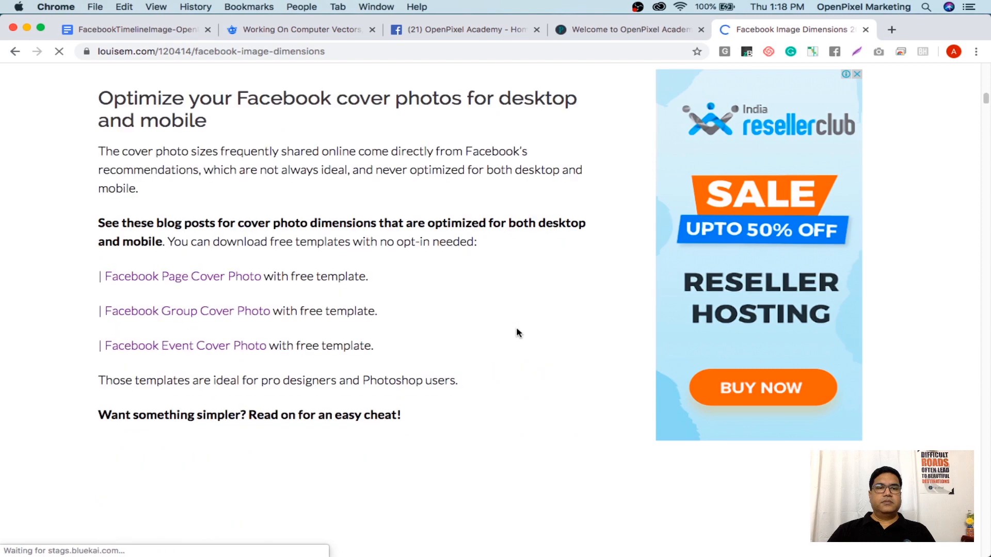
{"action": "scroll", "coordinate": [517, 329], "scroll_direction": "down", "scroll_amount": 5}
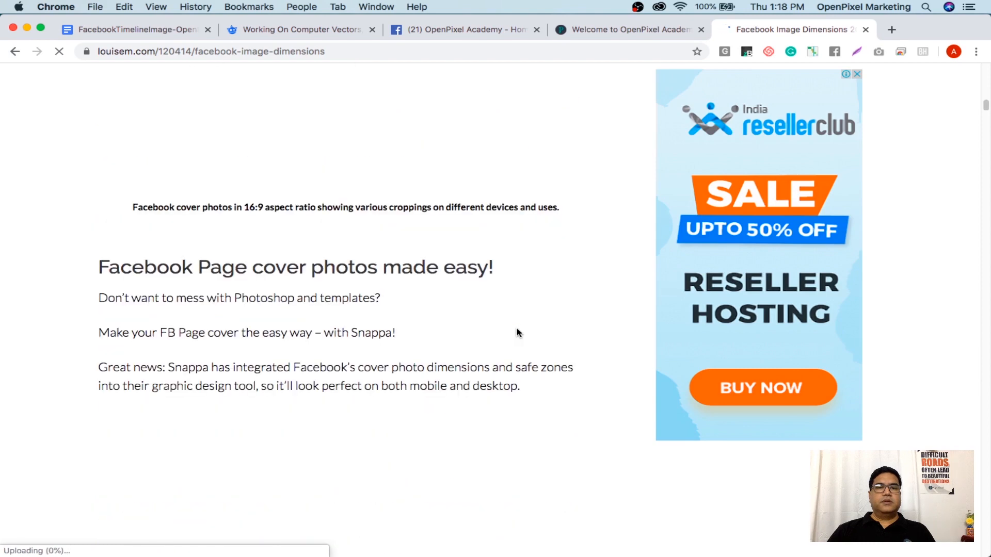
{"action": "scroll", "coordinate": [517, 331], "scroll_direction": "down", "scroll_amount": 3}
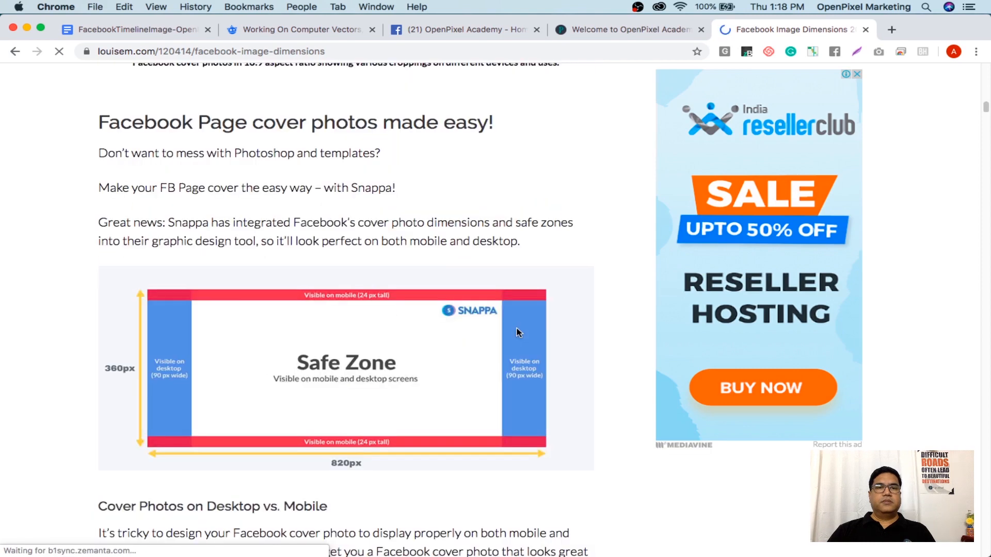
{"action": "scroll", "coordinate": [519, 332], "scroll_direction": "down", "scroll_amount": 8}
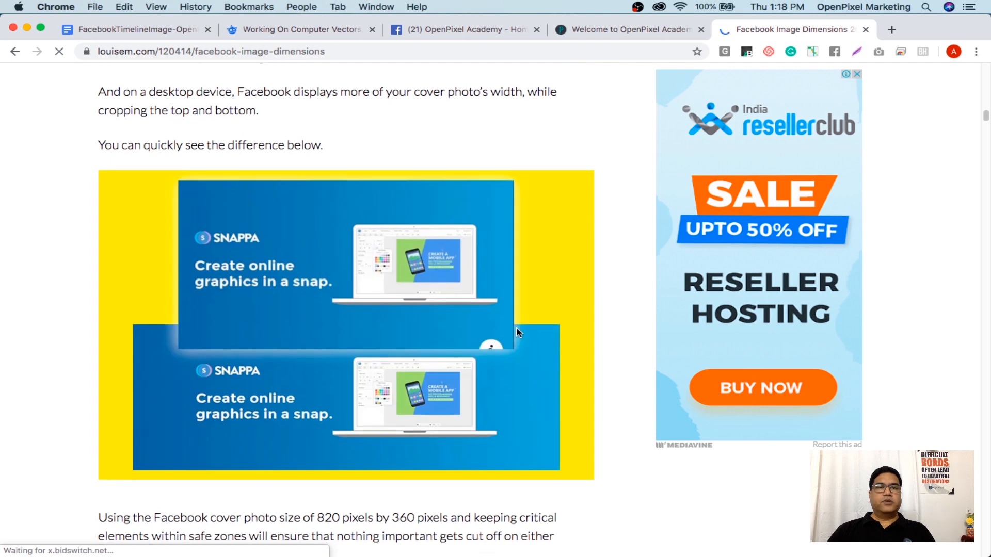
{"action": "scroll", "coordinate": [517, 332], "scroll_direction": "down", "scroll_amount": 8}
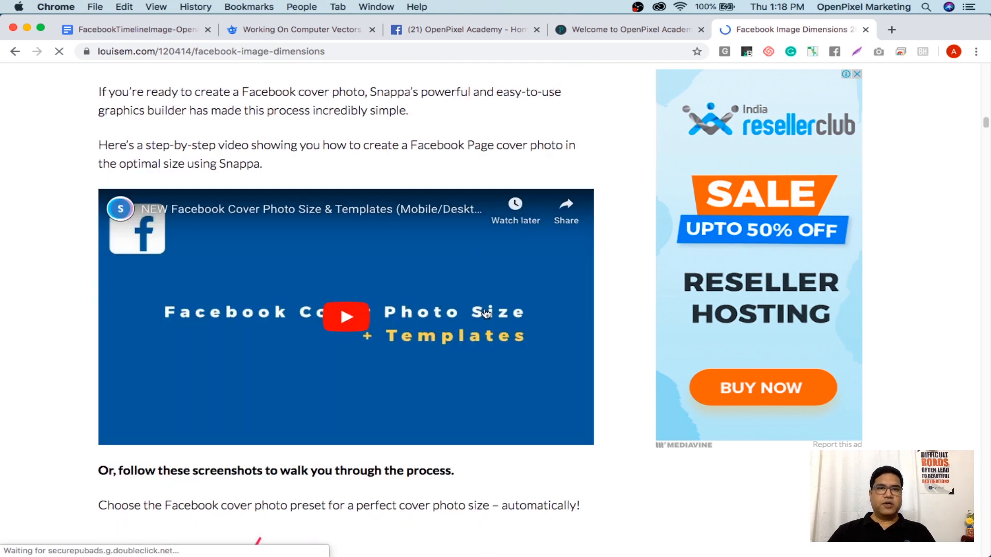
{"action": "scroll", "coordinate": [486, 312], "scroll_direction": "down", "scroll_amount": 10}
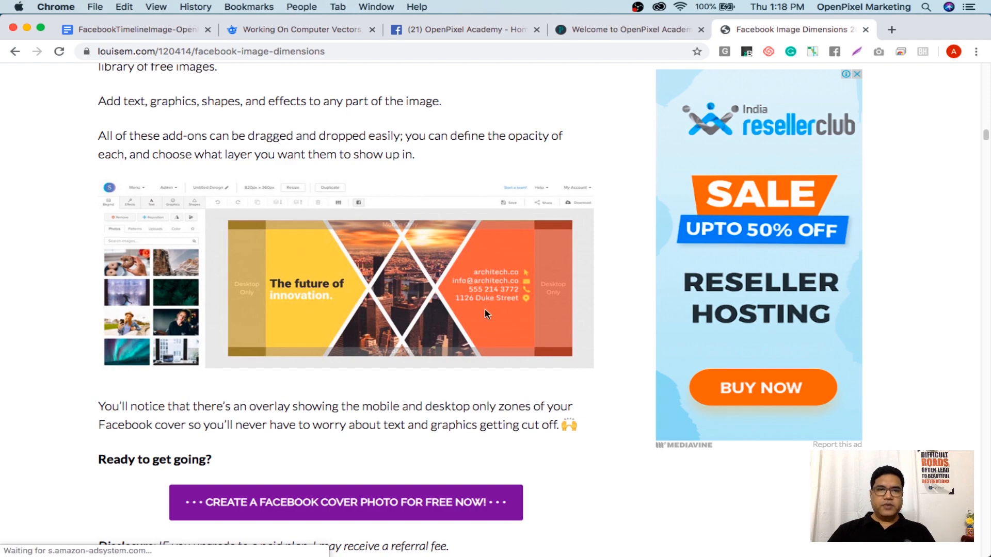
{"action": "scroll", "coordinate": [486, 313], "scroll_direction": "down", "scroll_amount": 3}
{"action": "scroll", "coordinate": [486, 313], "scroll_direction": "down", "scroll_amount": 10}
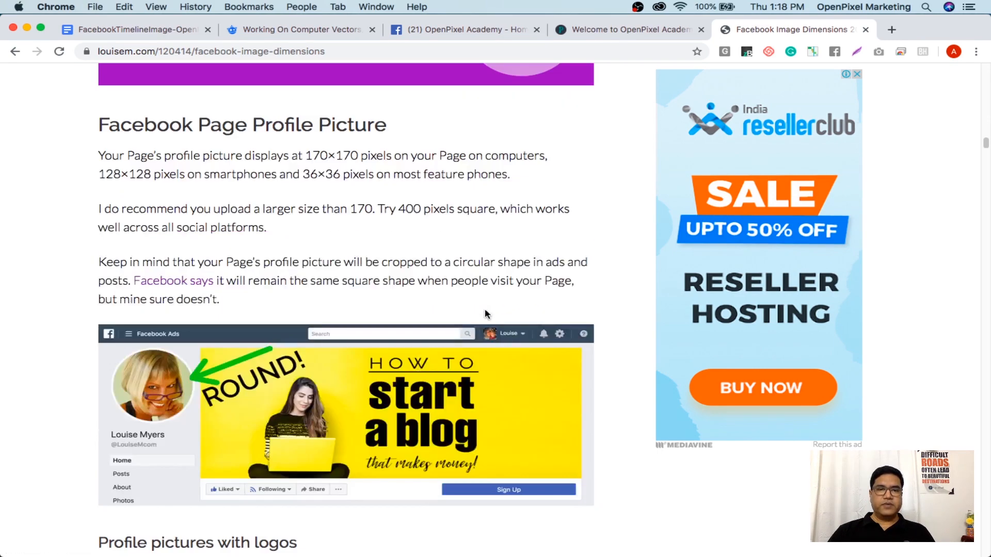
{"action": "scroll", "coordinate": [486, 314], "scroll_direction": "down", "scroll_amount": 8}
{"action": "scroll", "coordinate": [486, 313], "scroll_direction": "up", "scroll_amount": 11}
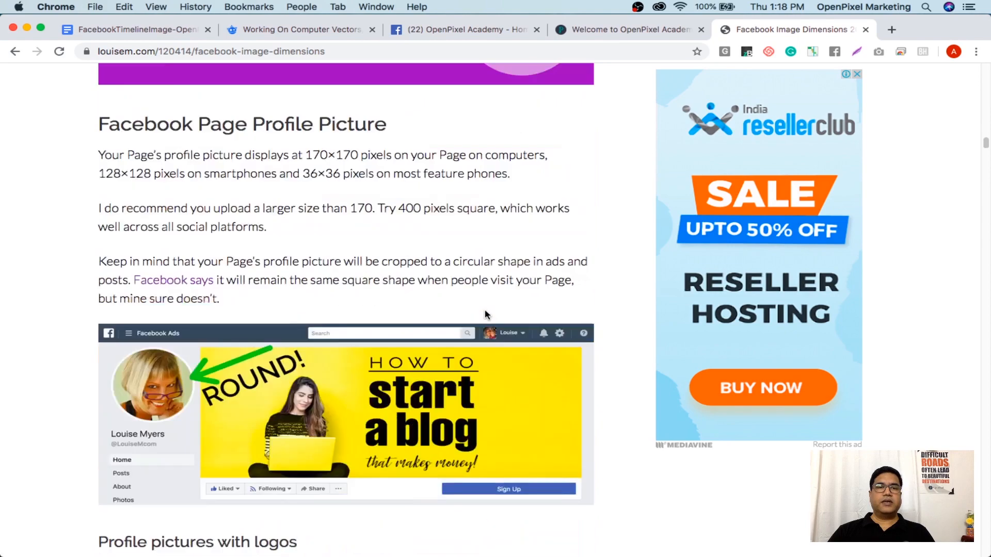
{"action": "scroll", "coordinate": [485, 314], "scroll_direction": "down", "scroll_amount": 1}
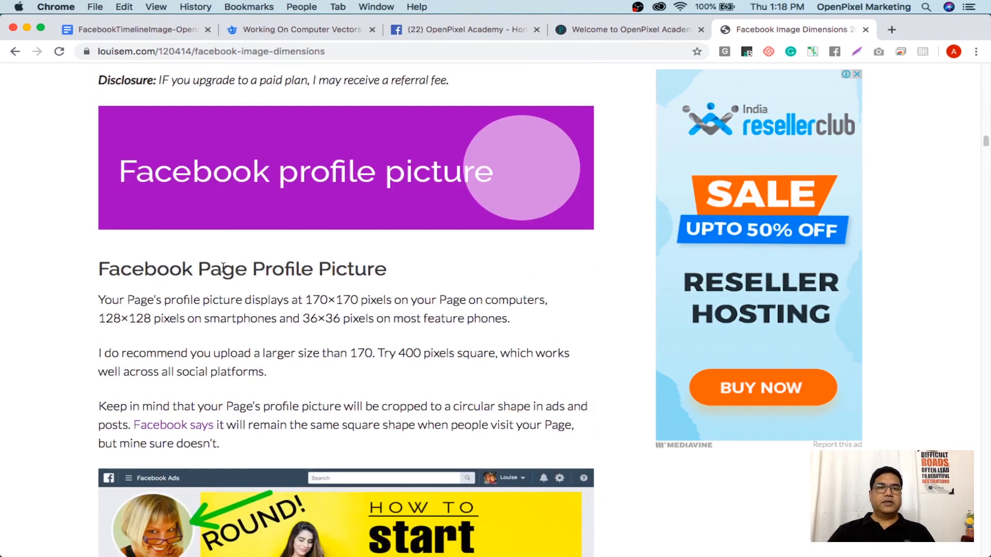
Highlight and clear article text while repositioning on the photo post dimensions section
{"action": "left_click_drag", "start_coordinate": [234, 269], "coordinate": [392, 288]}
{"action": "left_click", "coordinate": [461, 336]}
{"action": "scroll", "coordinate": [461, 336], "scroll_direction": "up", "scroll_amount": 10}
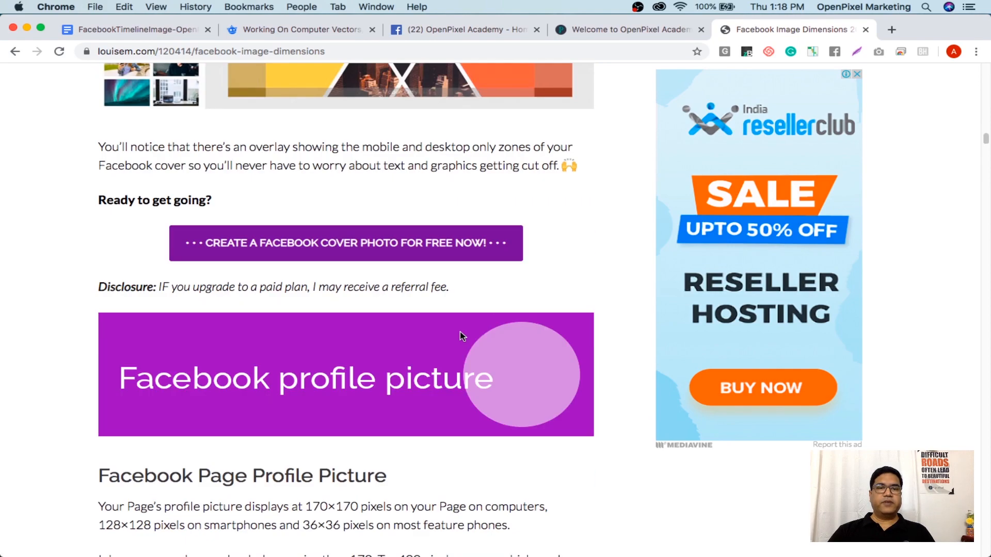
{"action": "scroll", "coordinate": [461, 336], "scroll_direction": "up", "scroll_amount": 15}
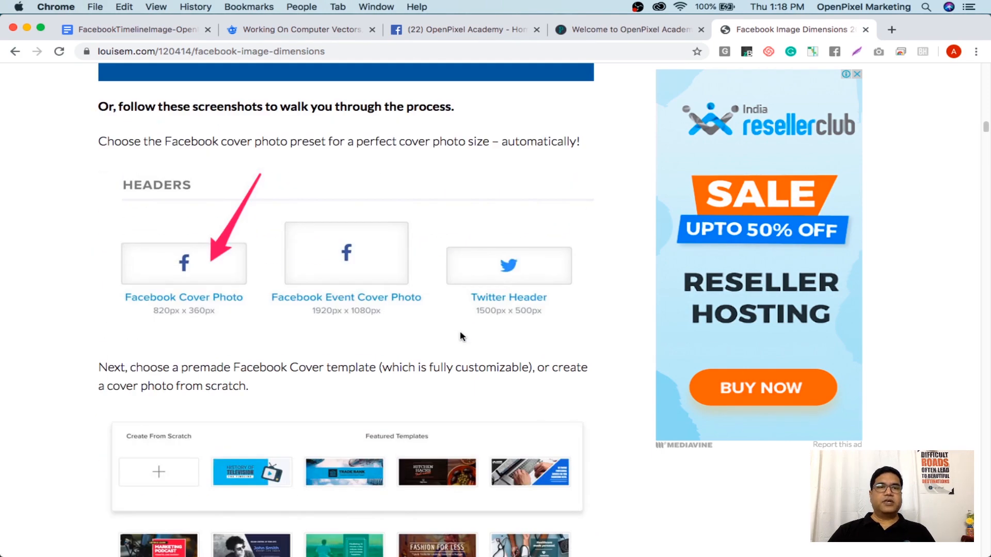
{"action": "scroll", "coordinate": [461, 337], "scroll_direction": "up", "scroll_amount": 10}
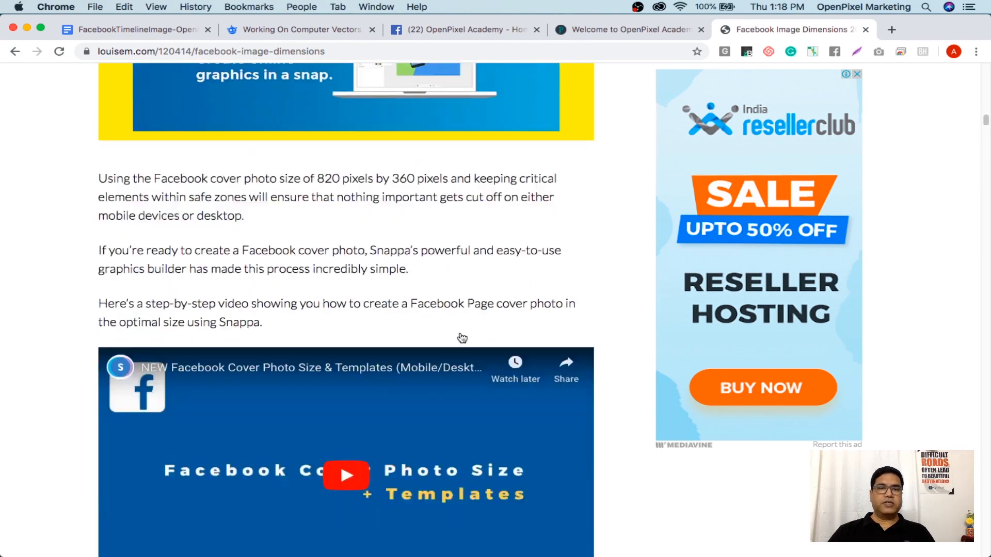
{"action": "scroll", "coordinate": [462, 338], "scroll_direction": "down", "scroll_amount": 20}
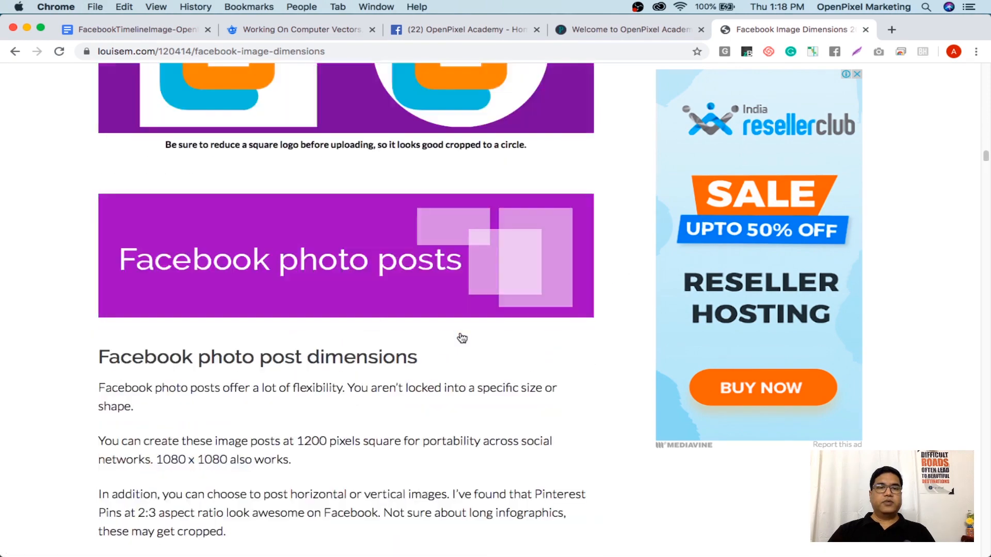
{"action": "scroll", "coordinate": [461, 337], "scroll_direction": "up", "scroll_amount": 1}
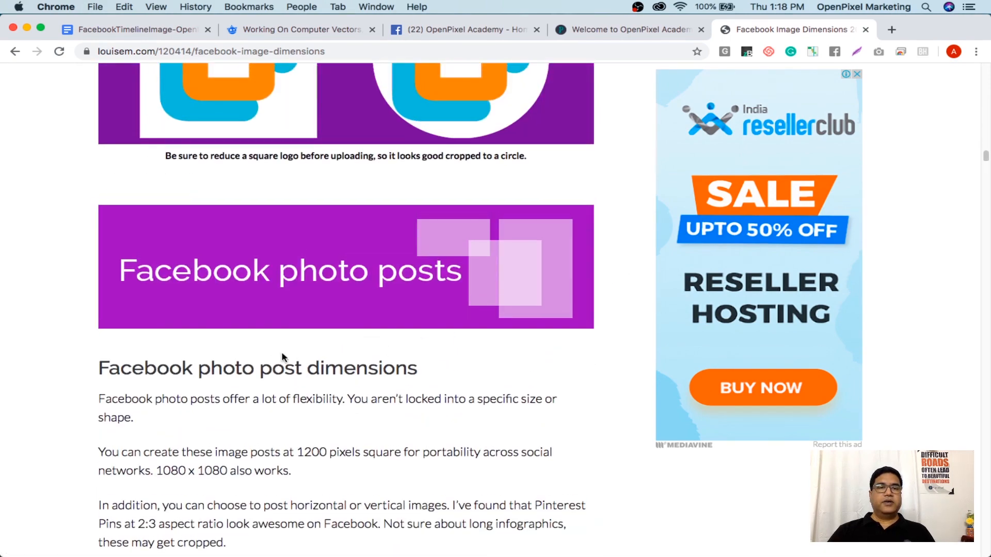
{"action": "left_click_drag", "start_coordinate": [235, 368], "coordinate": [326, 375]}
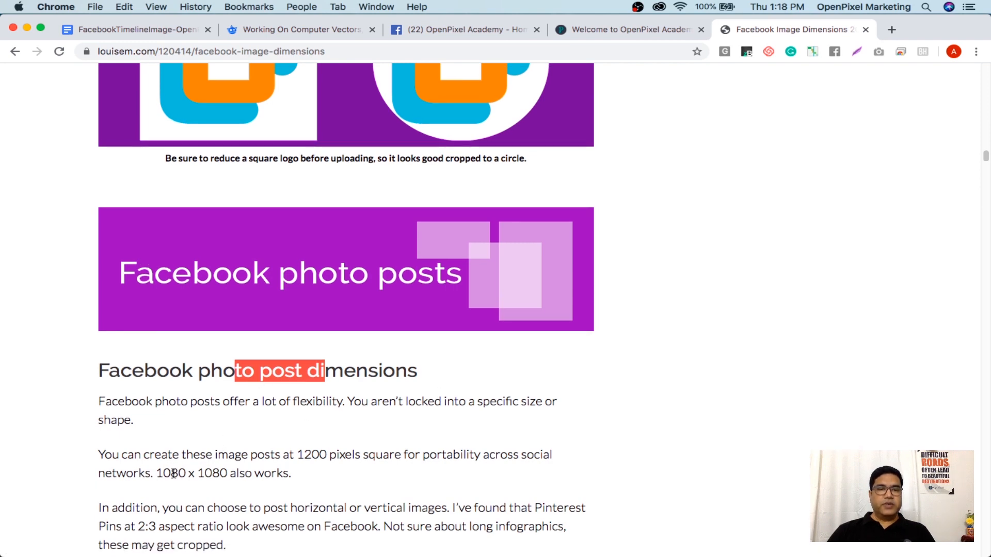
Highlight the recommended 1200-pixel square size, the 2:3 ratio, and the 1080 x 1080 alternative
{"action": "left_click_drag", "start_coordinate": [297, 454], "coordinate": [331, 458]}
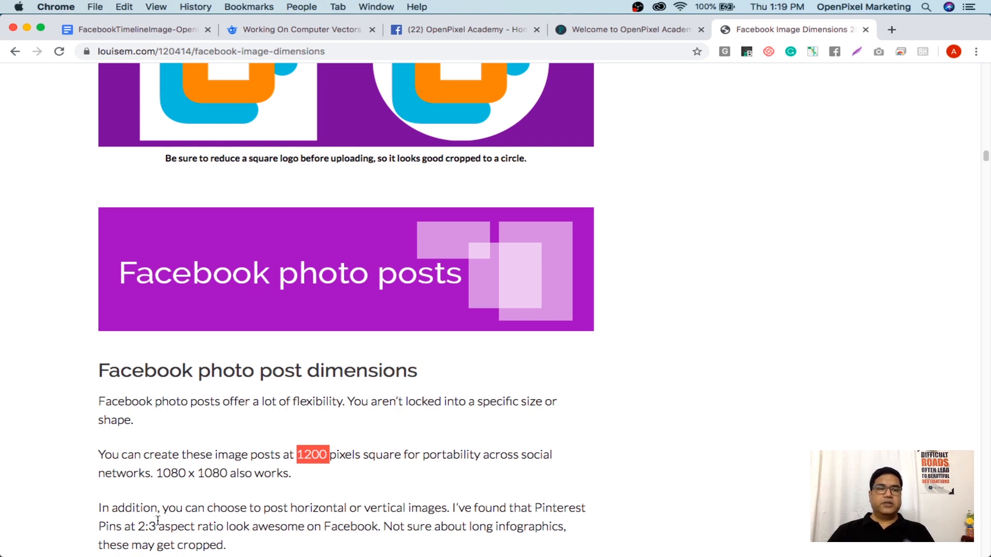
{"action": "left_click_drag", "start_coordinate": [139, 525], "coordinate": [156, 525]}
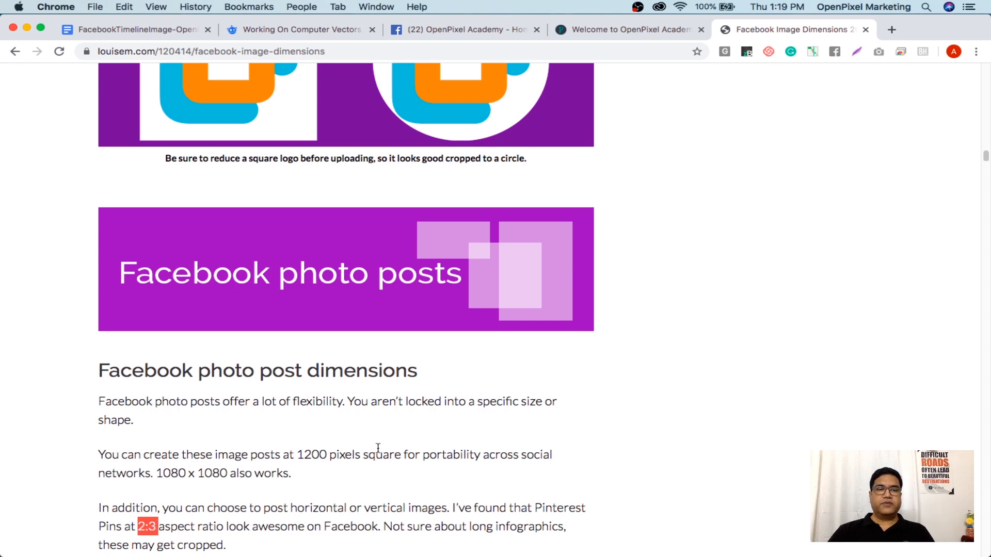
{"action": "left_click_drag", "start_coordinate": [586, 508], "coordinate": [537, 509]}
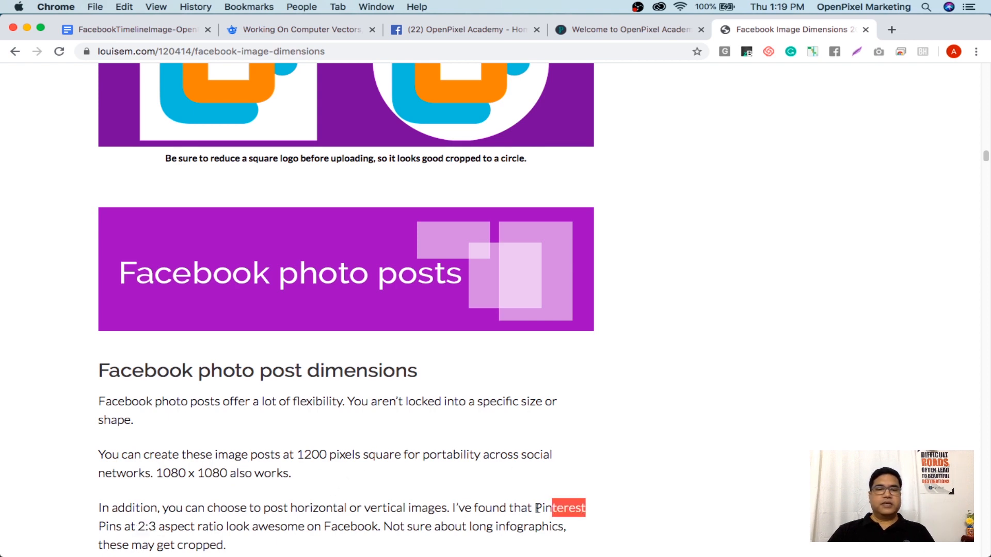
{"action": "mouse_move", "coordinate": [165, 526]}
{"action": "left_mouse_down"}
{"action": "mouse_move", "coordinate": [176, 528]}
{"action": "mouse_move", "coordinate": [157, 527]}
{"action": "left_mouse_up"}
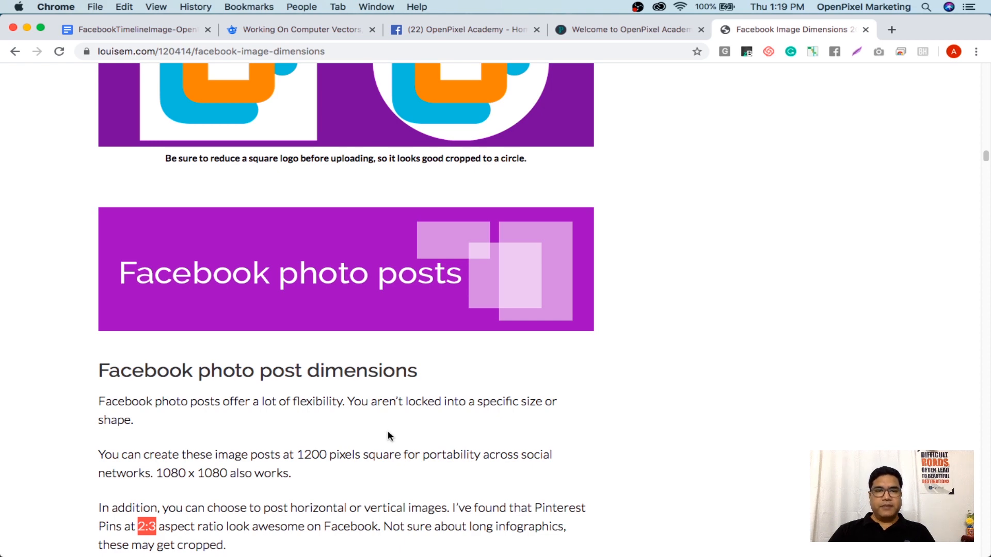
{"action": "left_click_drag", "start_coordinate": [297, 455], "coordinate": [326, 460]}
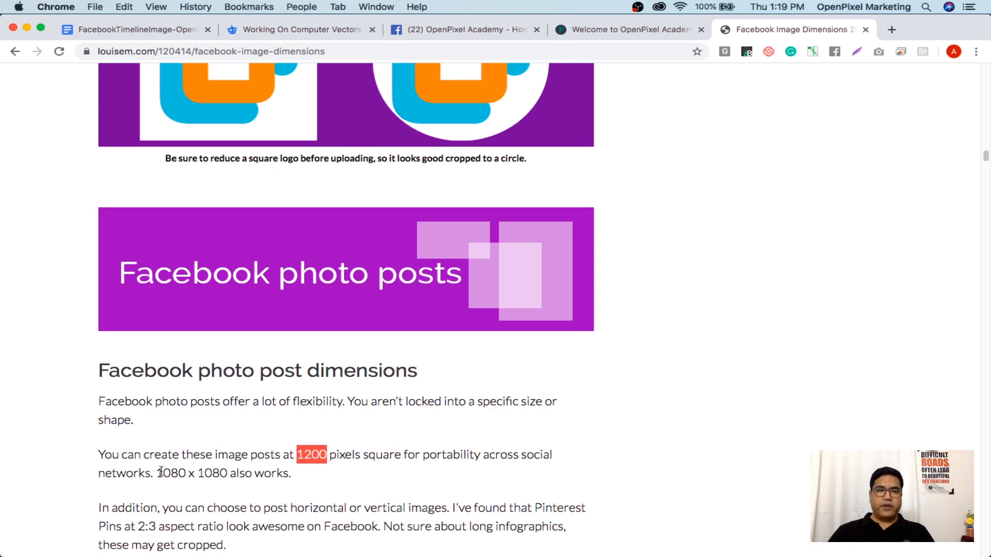
{"action": "left_click_drag", "start_coordinate": [163, 473], "coordinate": [212, 474]}
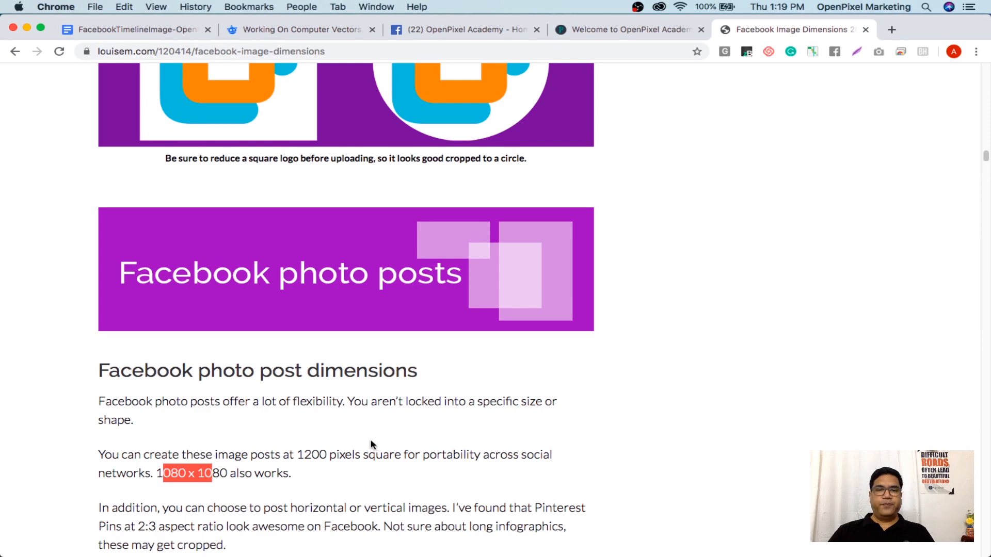
{"action": "left_click_drag", "start_coordinate": [298, 455], "coordinate": [332, 455]}
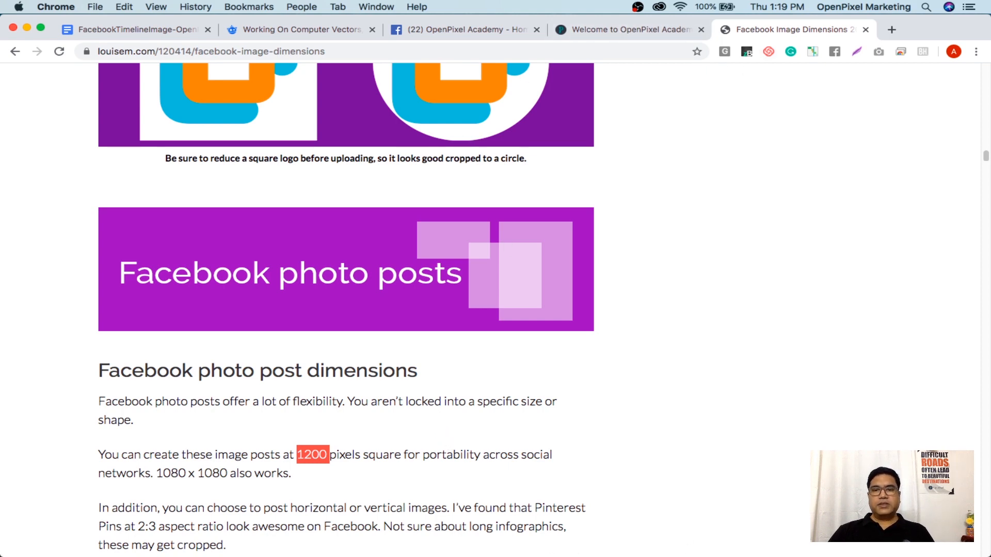
Bring Photoshop to the front and close the facebook-graphicdesign.psd document
{"action": "mouse_move", "coordinate": [751, 541]}
{"action": "left_click", "coordinate": [785, 535]}
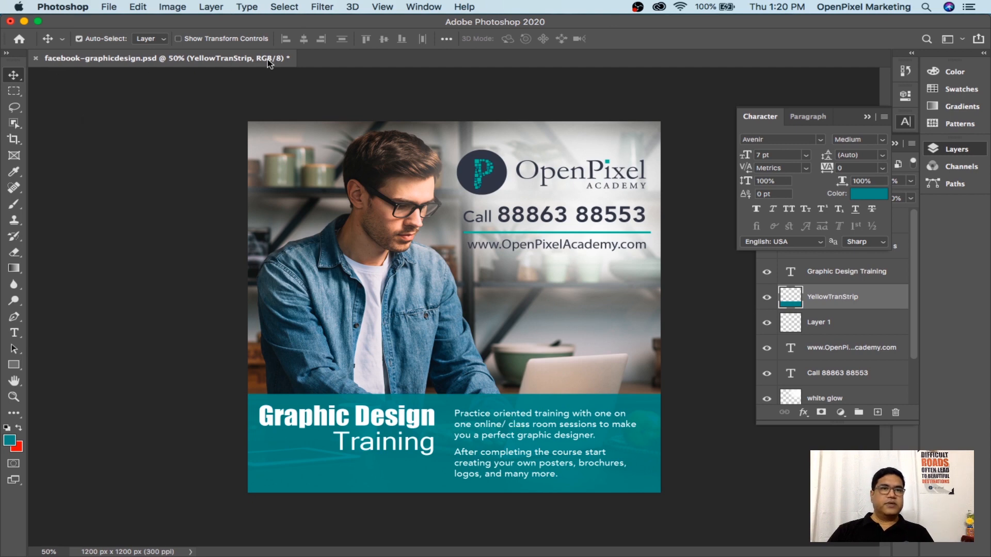
{"action": "left_click", "coordinate": [35, 58]}
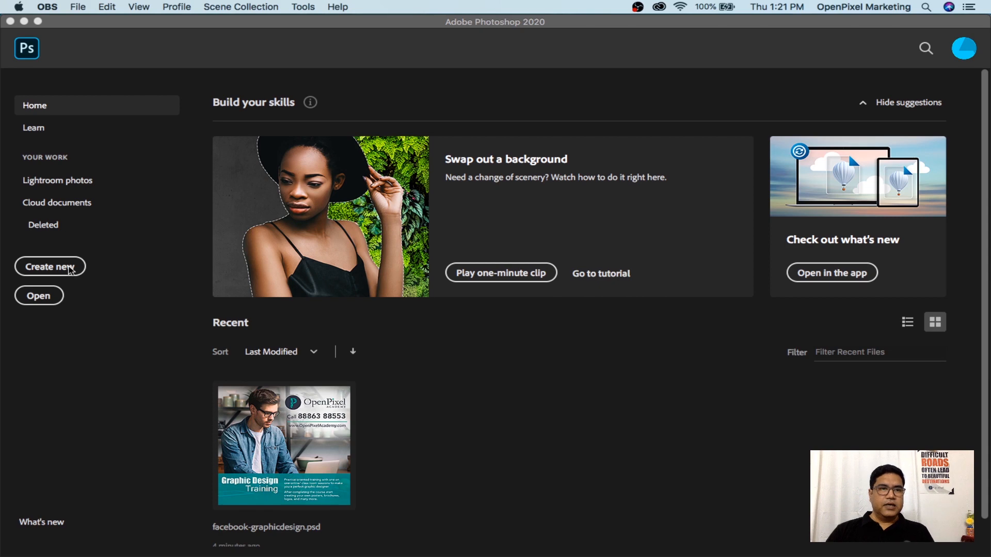
Start a new document to show the 1200 x 1200 px Custom preset at 300 ppi
{"action": "left_click", "coordinate": [71, 270]}
{"action": "left_click", "coordinate": [70, 269]}
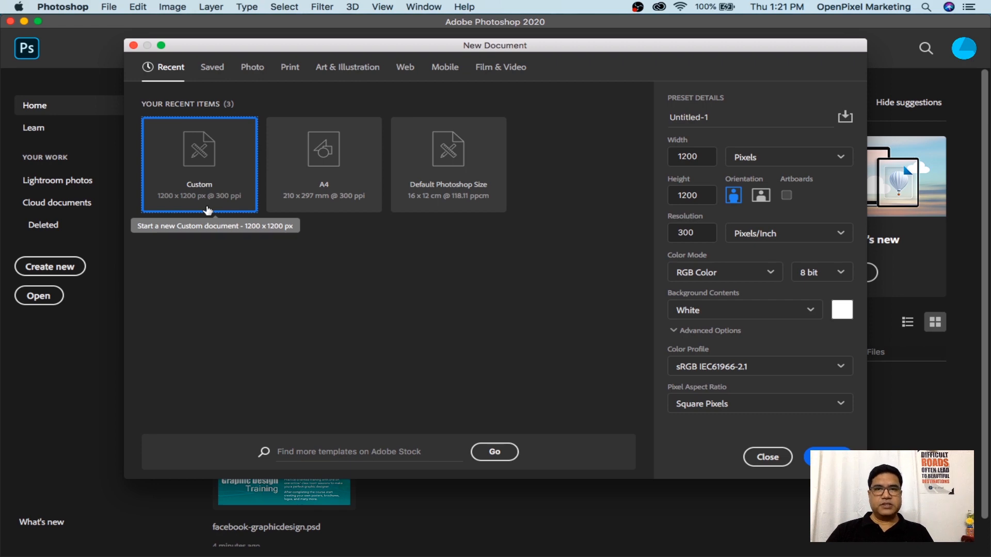
Confirm width and height of 1200 Pixels and create the white 300 ppi Untitled-1 document
{"action": "left_click", "coordinate": [703, 158]}
{"action": "key", "text": "Tab"}
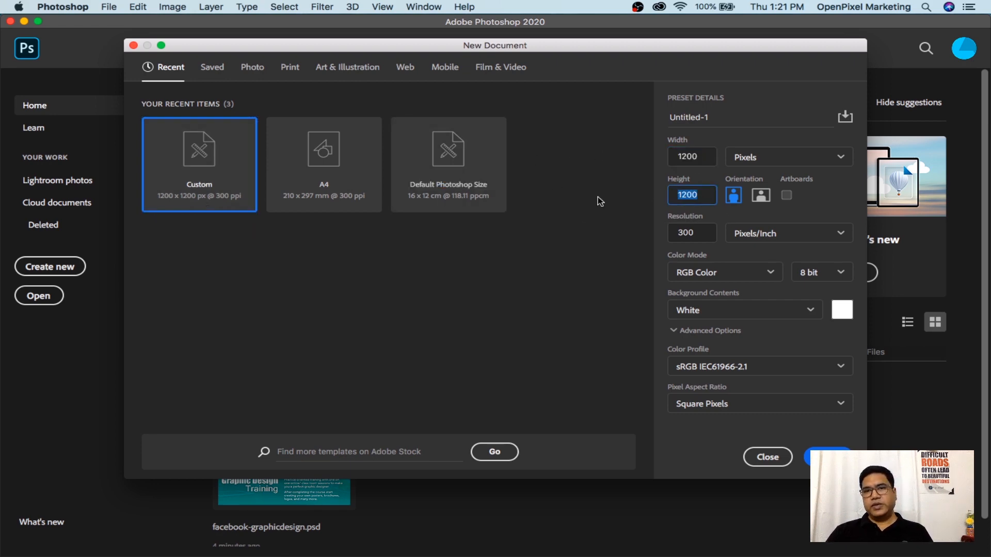
{"action": "left_click", "coordinate": [699, 161]}
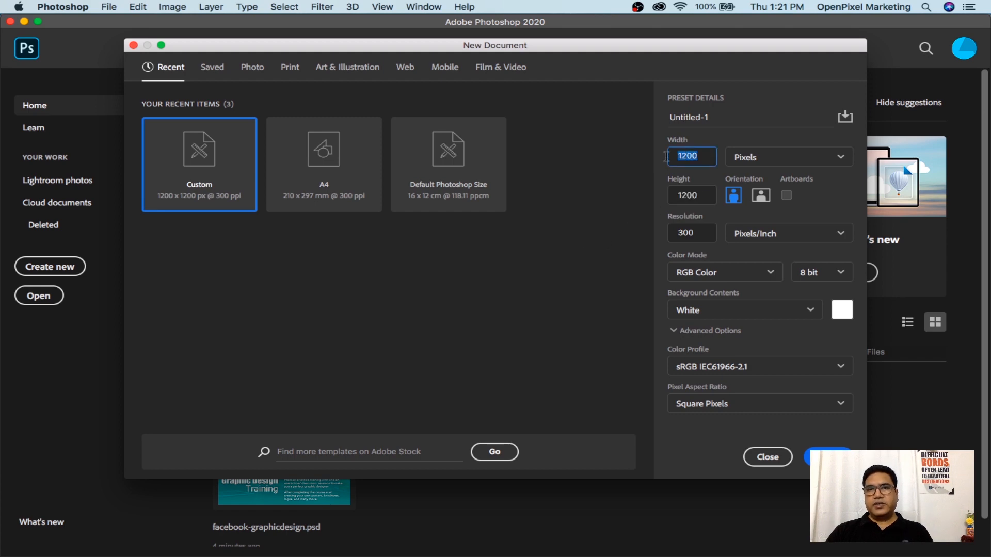
{"action": "left_click", "coordinate": [699, 195]}
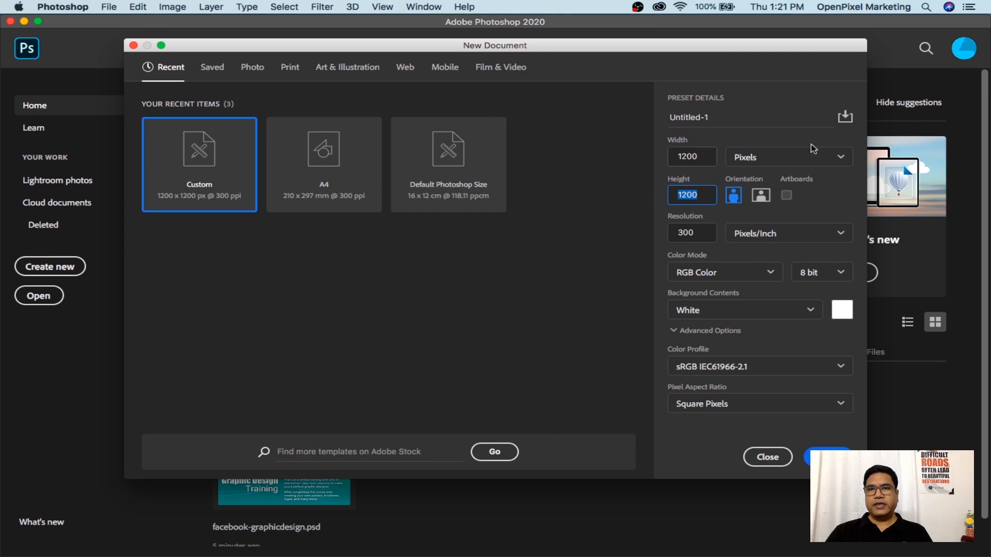
{"action": "left_click", "coordinate": [784, 159]}
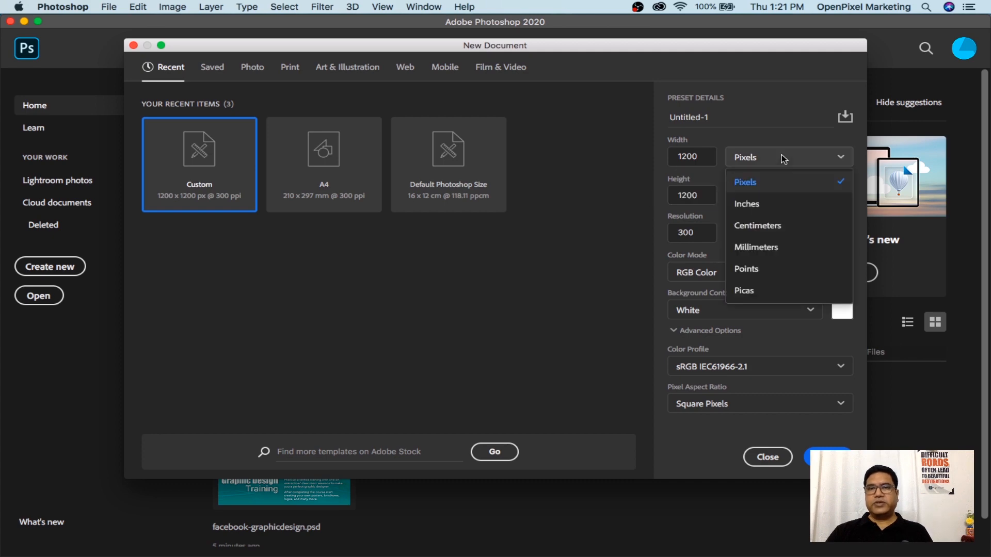
{"action": "left_click", "coordinate": [756, 184]}
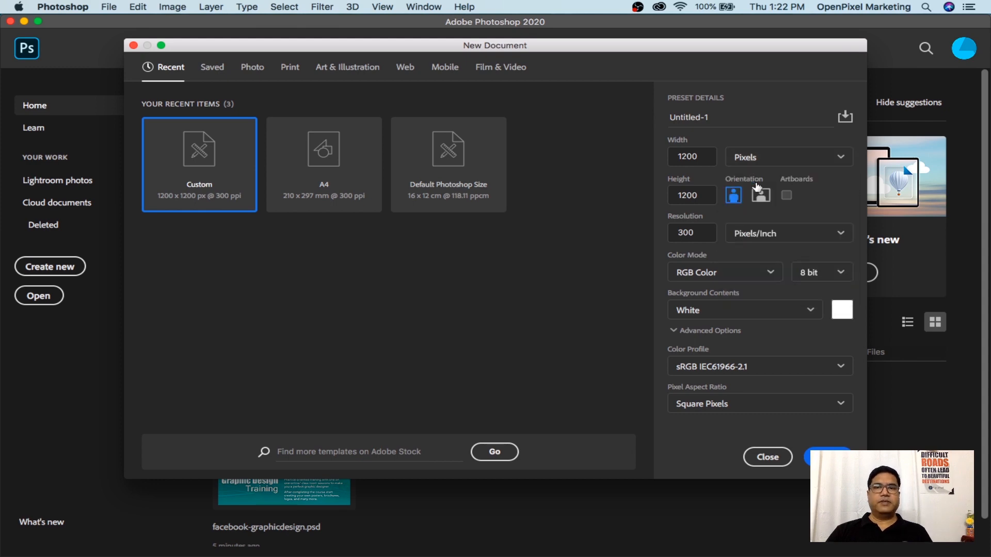
{"action": "left_click", "coordinate": [756, 162]}
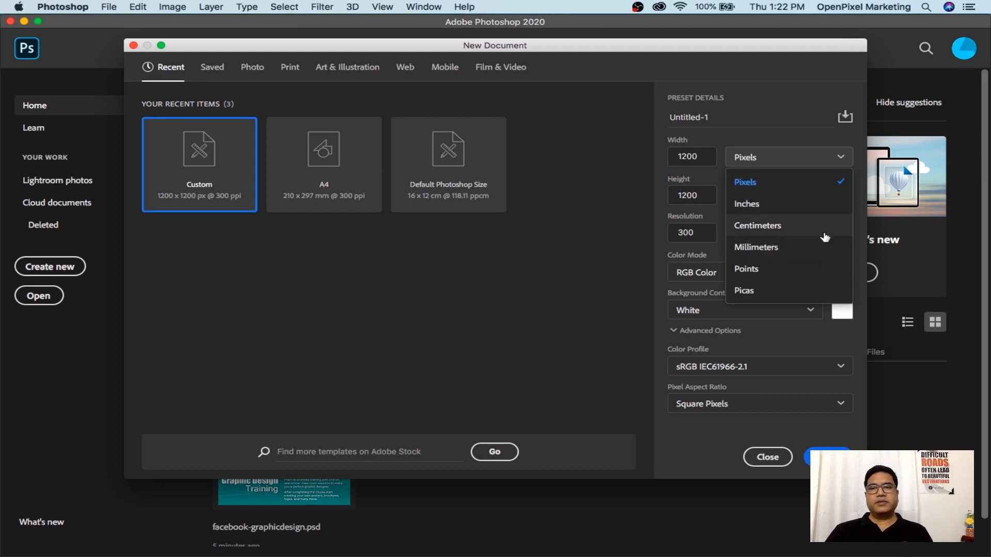
{"action": "left_click", "coordinate": [762, 188]}
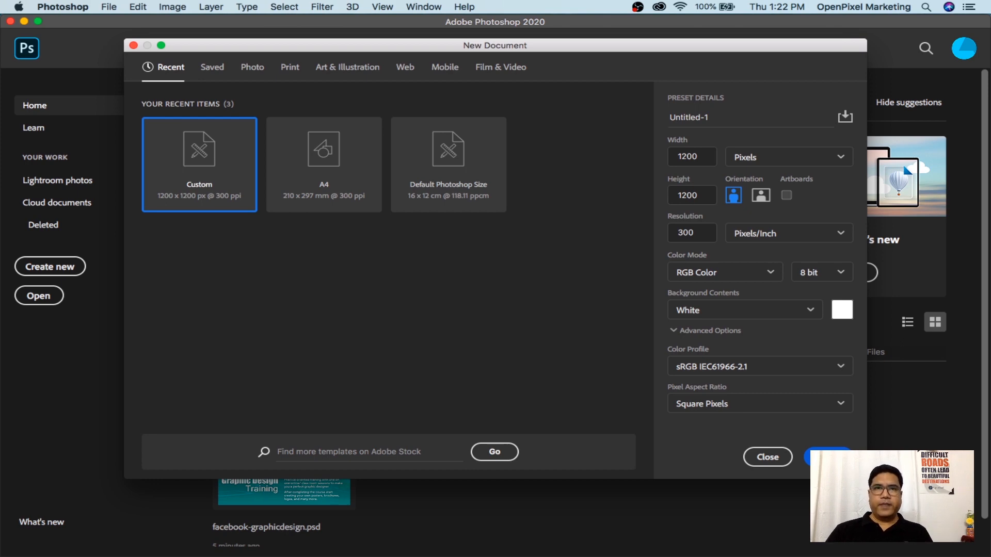
{"action": "left_click", "coordinate": [829, 457]}
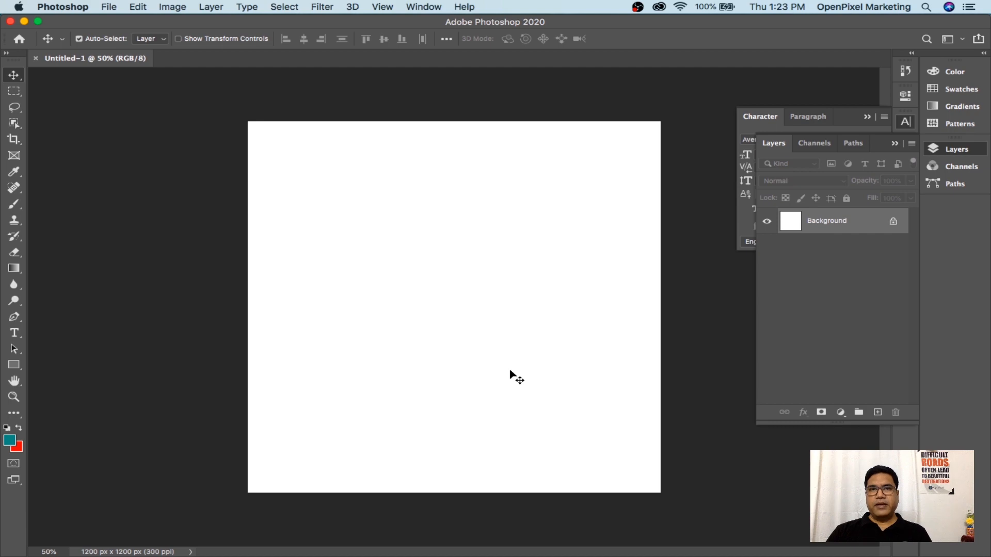
{"action": "mouse_move", "coordinate": [612, 556]}
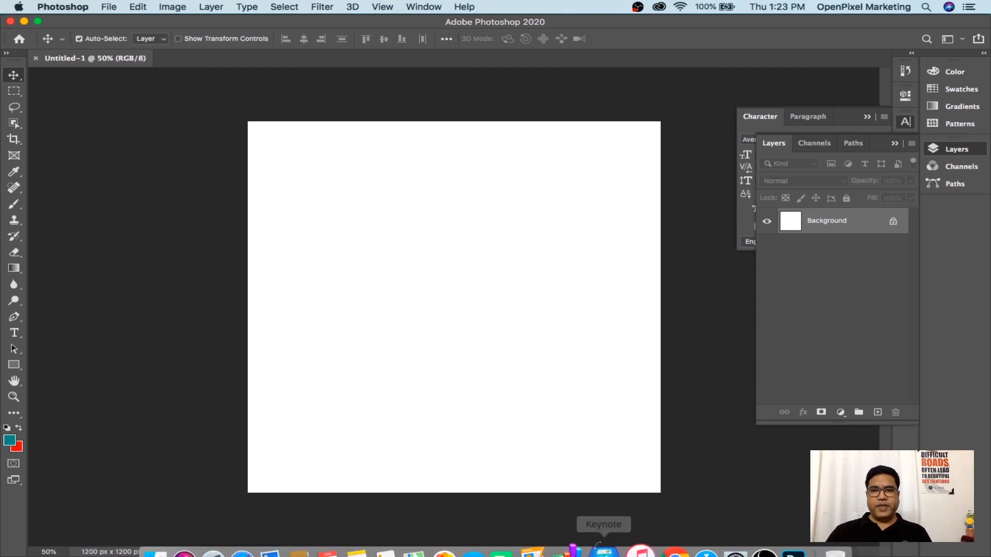
{"action": "left_click", "coordinate": [664, 541]}
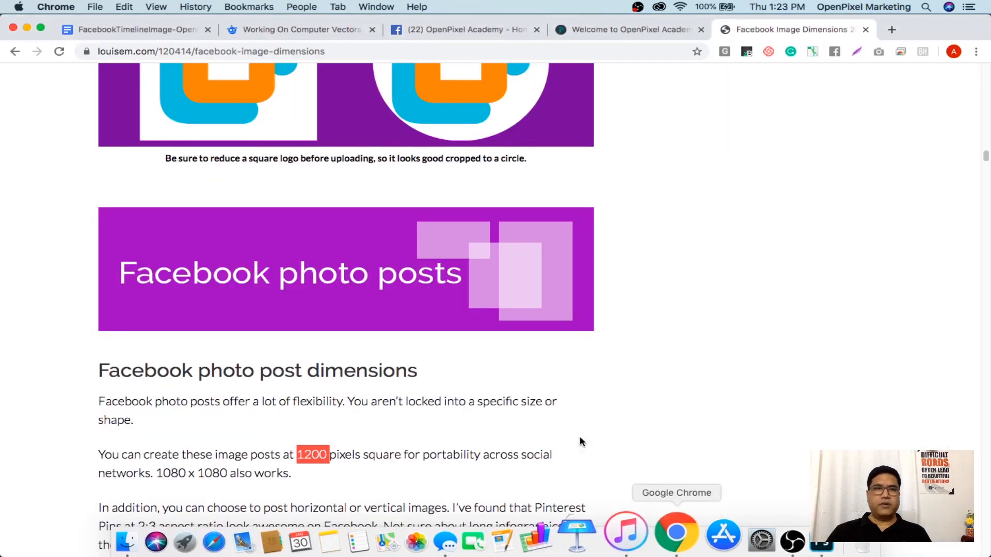
{"action": "left_click", "coordinate": [108, 25]}
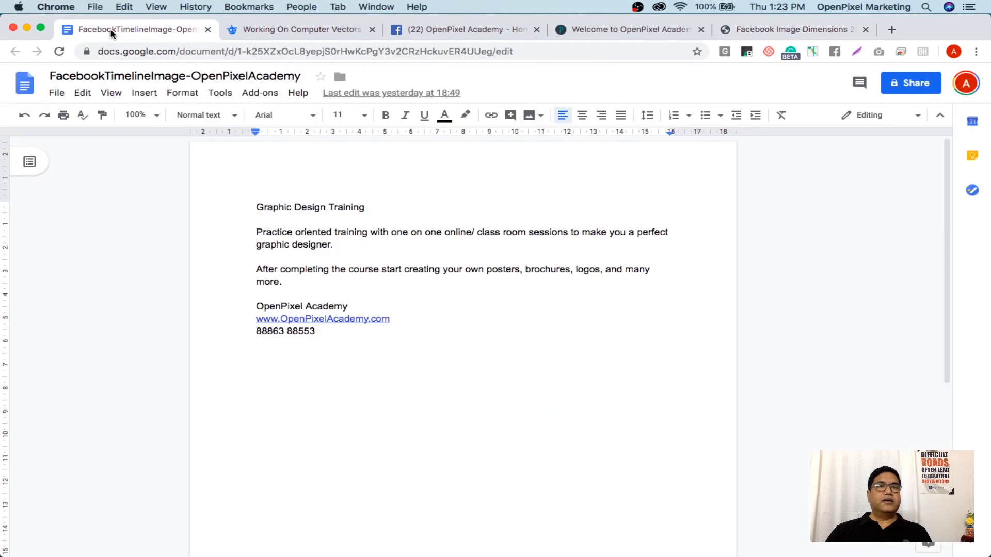
{"action": "left_click_drag", "start_coordinate": [257, 207], "coordinate": [346, 341]}
{"action": "left_click", "coordinate": [393, 354]}
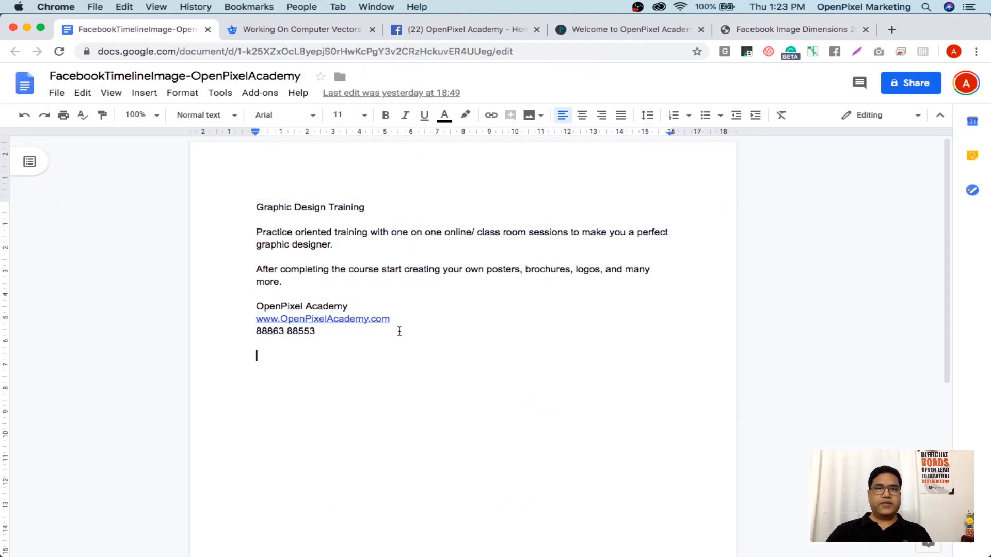
{"action": "left_click_drag", "start_coordinate": [258, 206], "coordinate": [374, 209]}
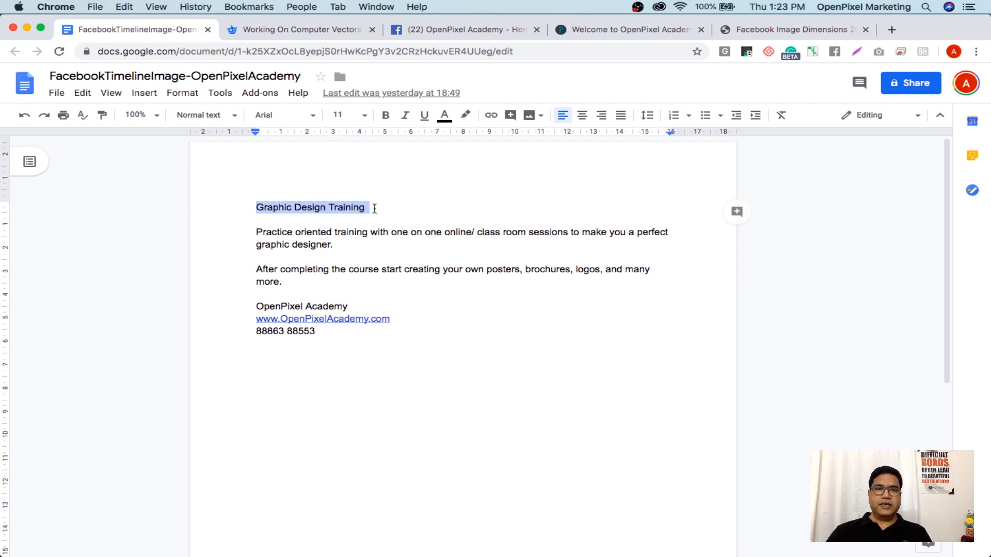
{"action": "left_click_drag", "start_coordinate": [255, 232], "coordinate": [299, 279]}
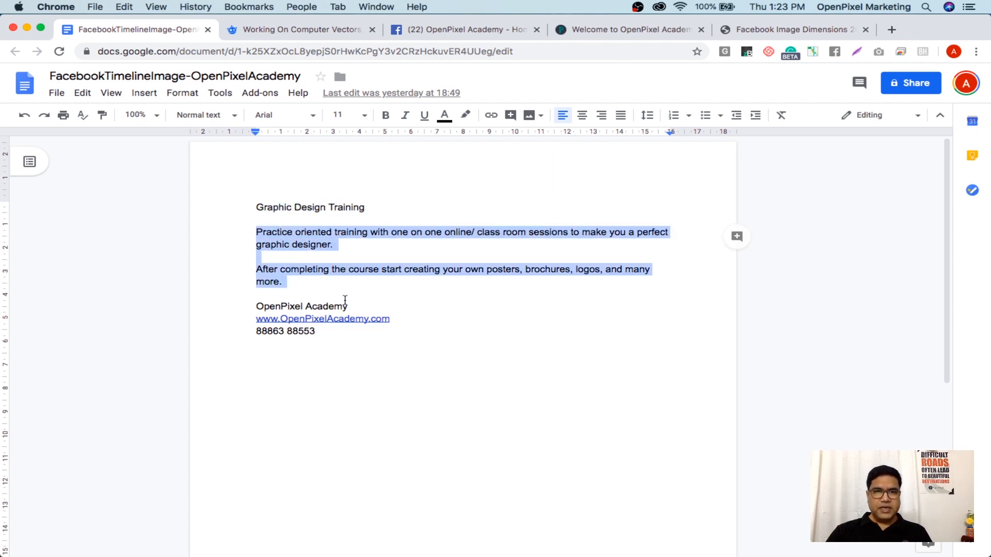
{"action": "left_click_drag", "start_coordinate": [348, 306], "coordinate": [266, 298]}
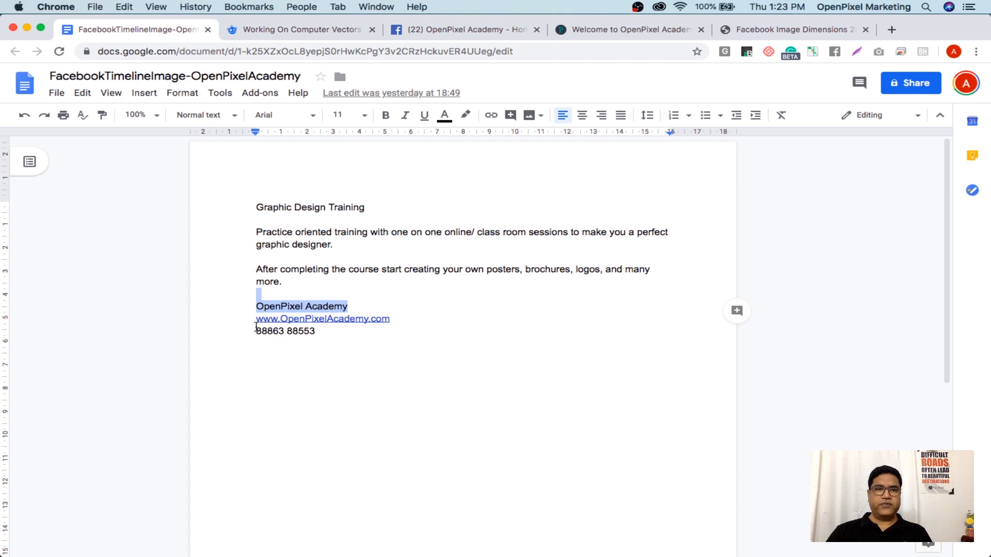
{"action": "left_click_drag", "start_coordinate": [256, 332], "coordinate": [315, 336]}
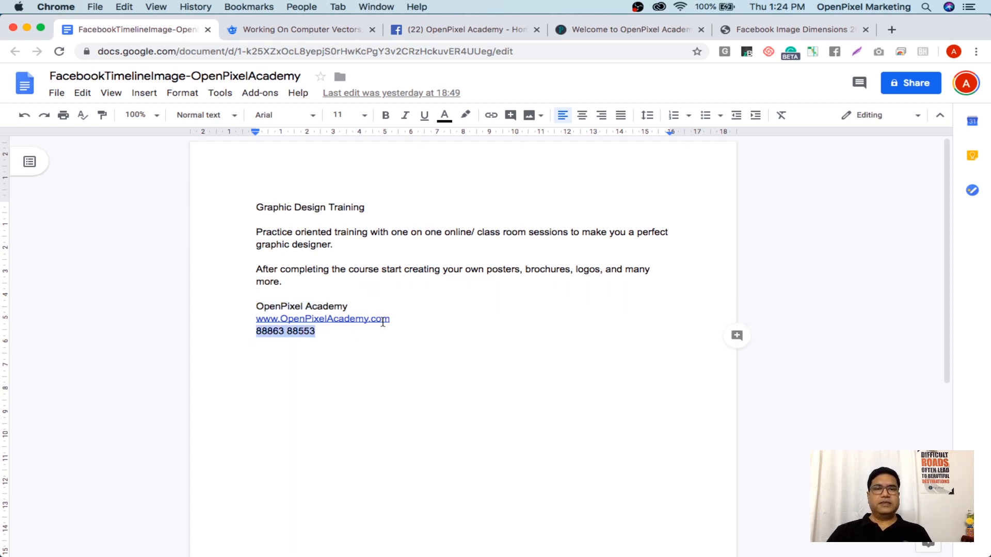
{"action": "left_click", "coordinate": [363, 232]}
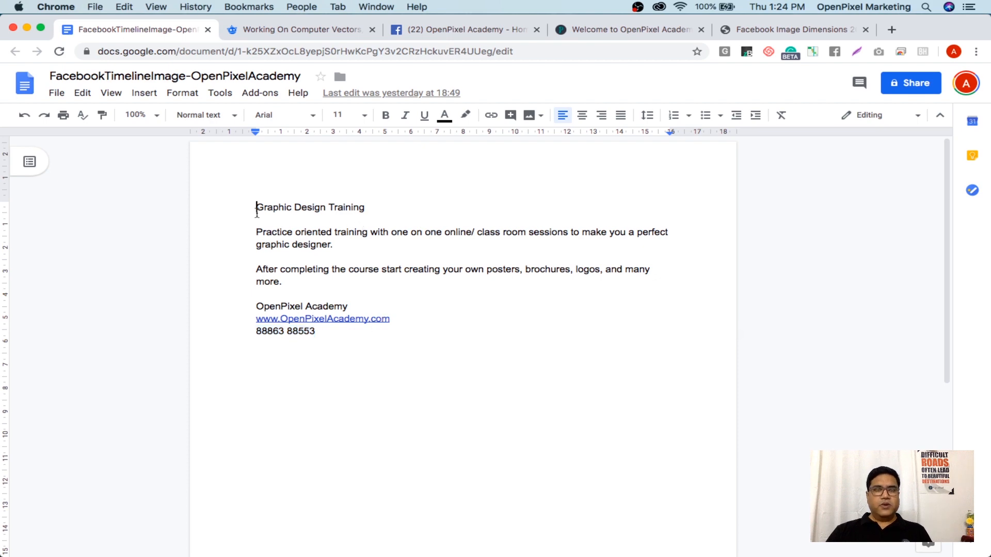
{"action": "left_click_drag", "start_coordinate": [256, 207], "coordinate": [299, 381]}
{"action": "left_click", "coordinate": [365, 378]}
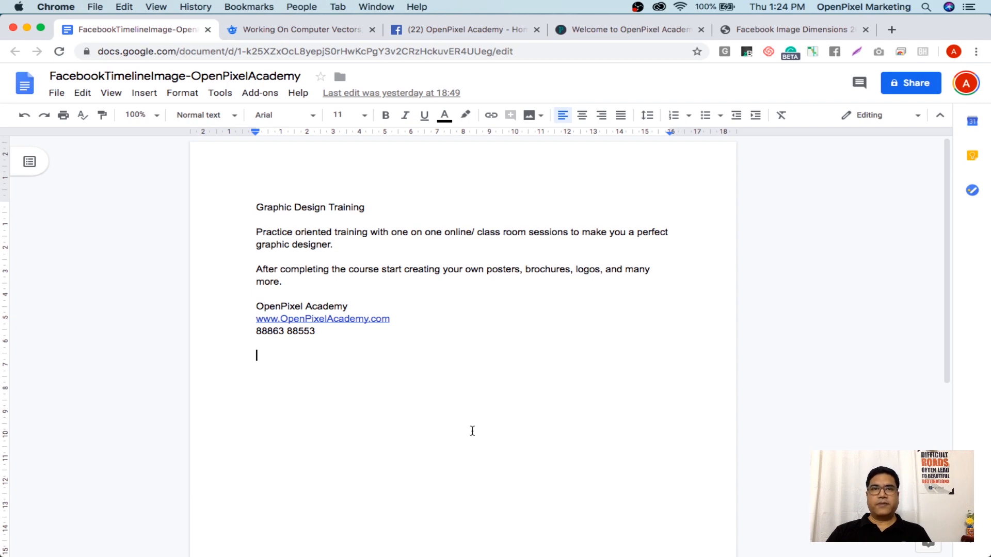
In the Freepik tab, add 'a woman' before 'working' to search 'a woman working on computer'
{"action": "left_click", "coordinate": [297, 31]}
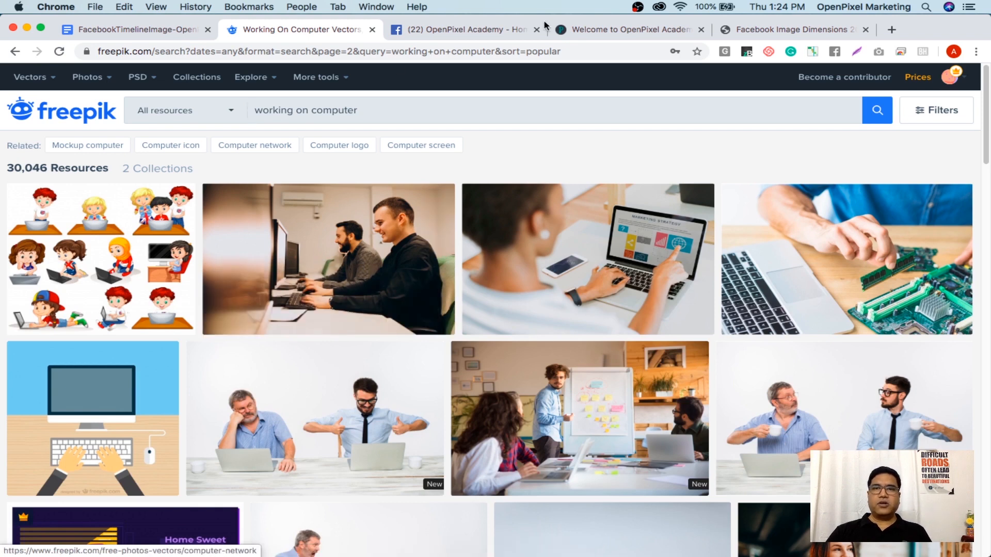
{"action": "left_click", "coordinate": [954, 84]}
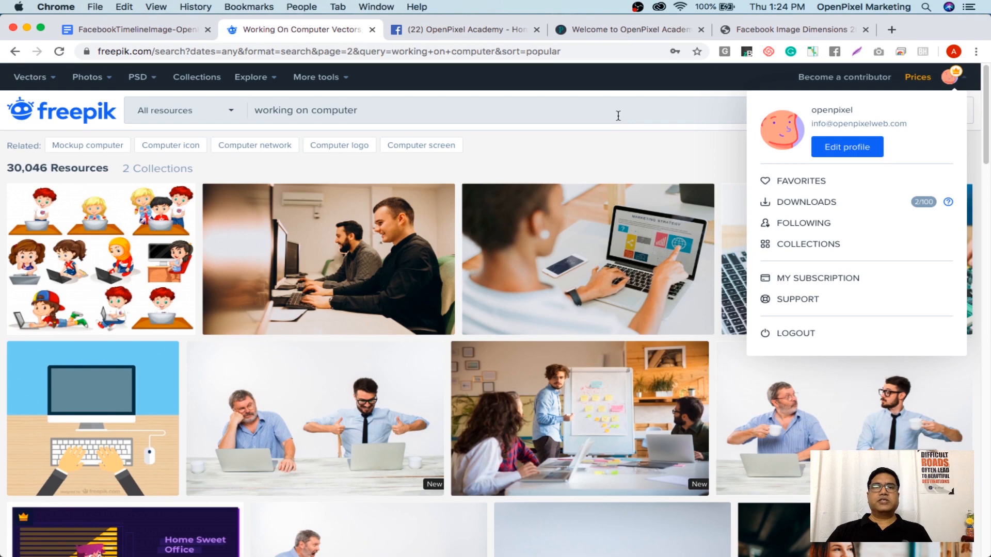
{"action": "left_click_drag", "start_coordinate": [480, 106], "coordinate": [220, 115]}
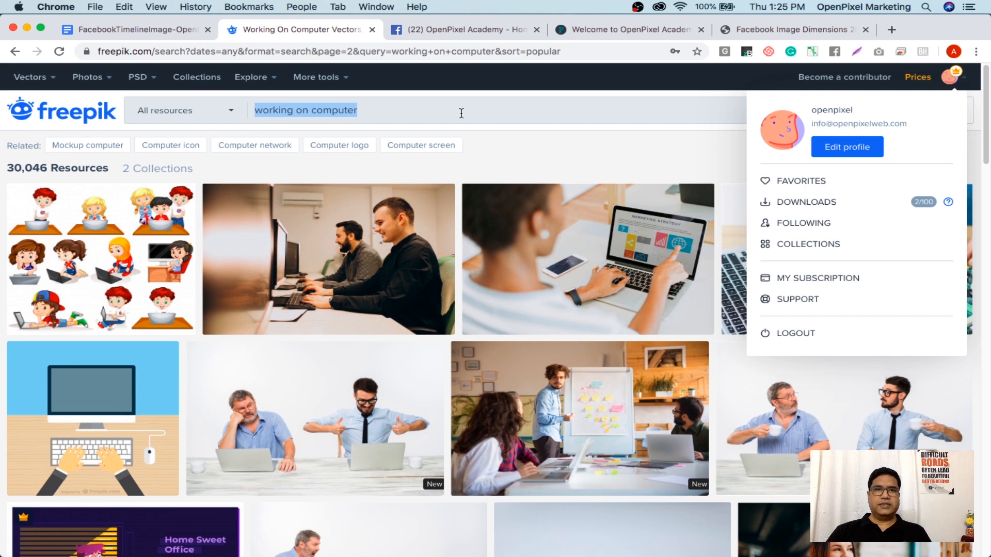
{"action": "left_click", "coordinate": [455, 111]}
{"action": "left_click_drag", "start_coordinate": [454, 111], "coordinate": [200, 104]}
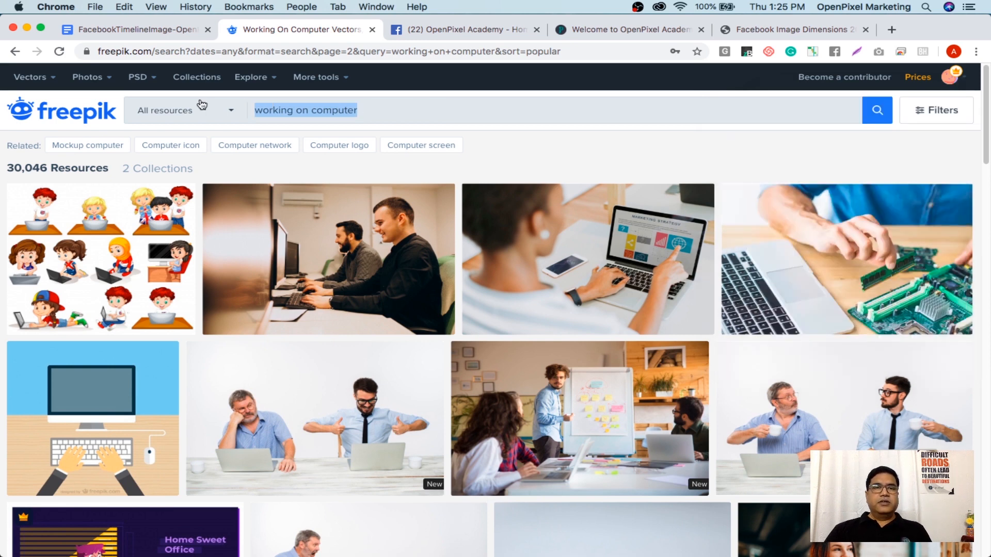
{"action": "left_click", "coordinate": [457, 115]}
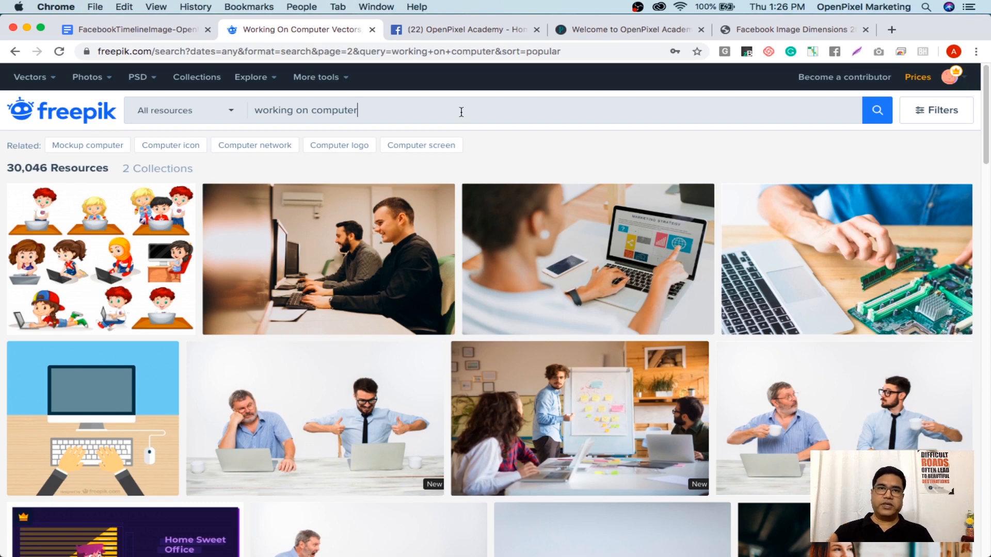
{"action": "triple_click", "coordinate": [351, 106]}
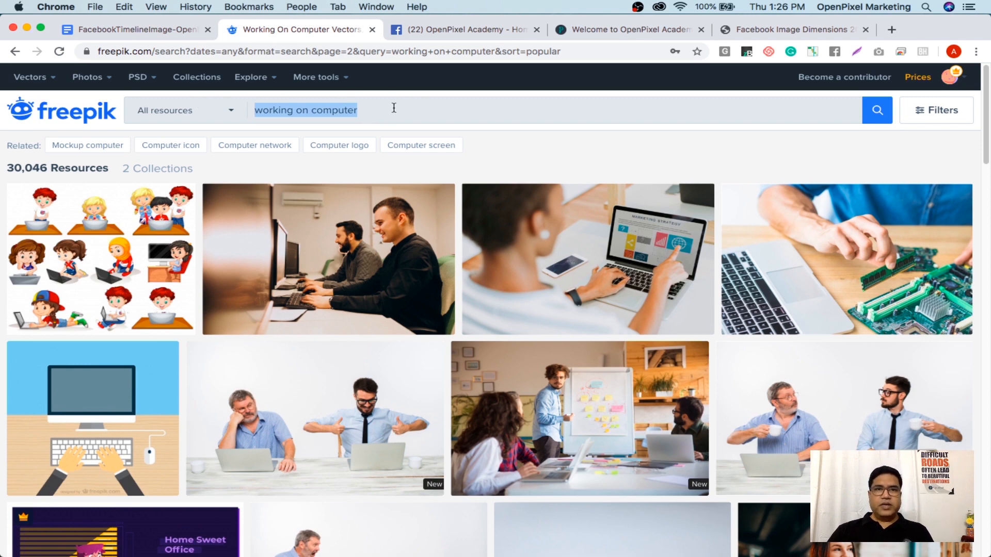
{"action": "left_click", "coordinate": [421, 110]}
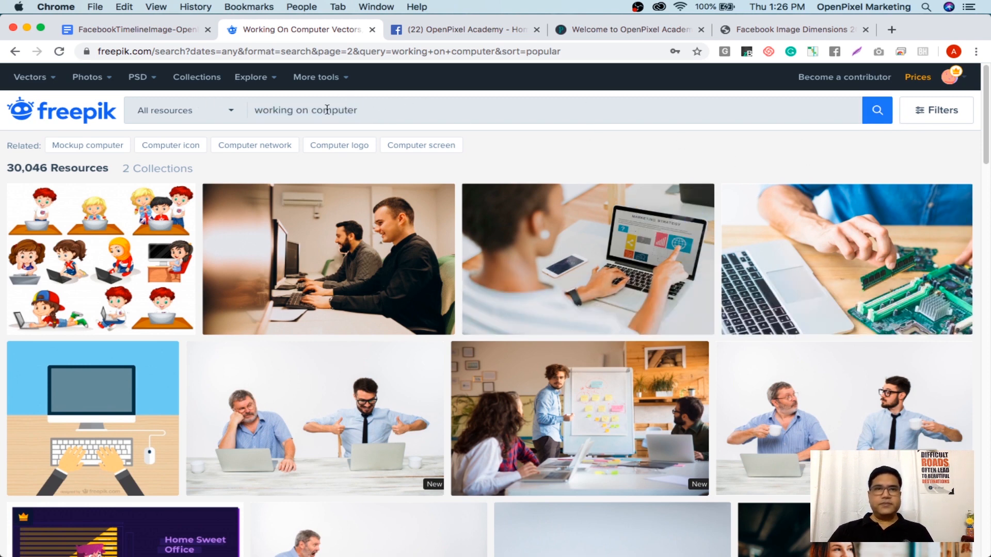
{"action": "left_click", "coordinate": [256, 111]}
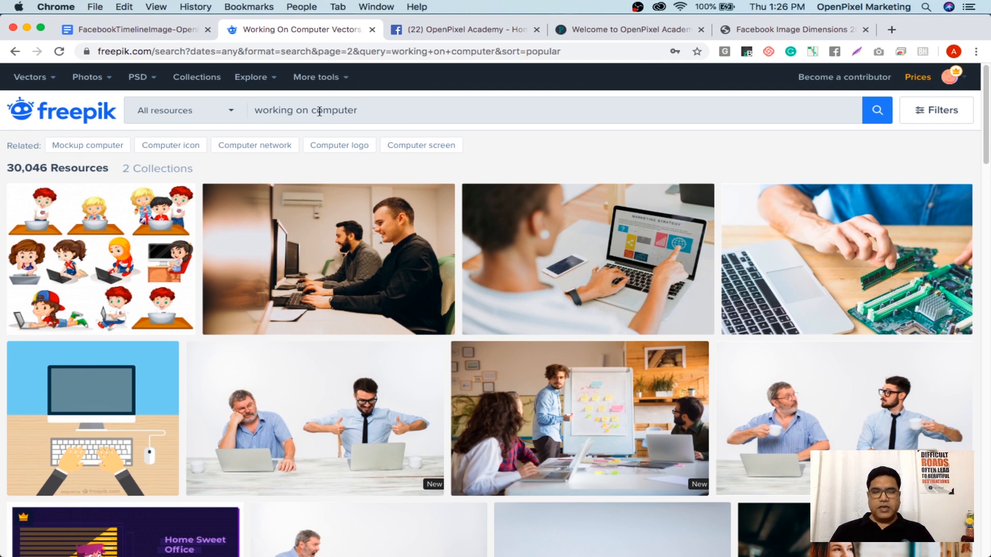
{"action": "type", "text": "a "}
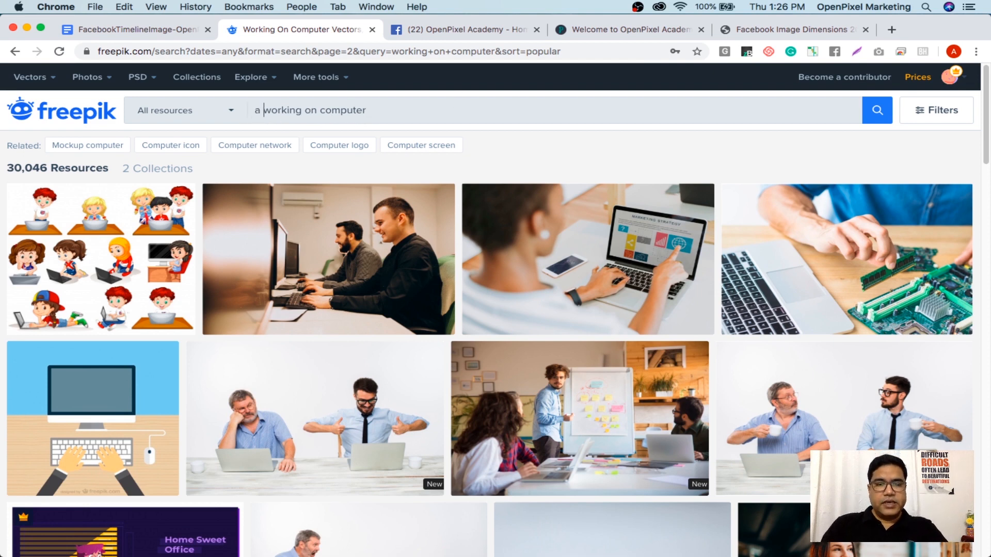
{"action": "type", "text": "woman"}
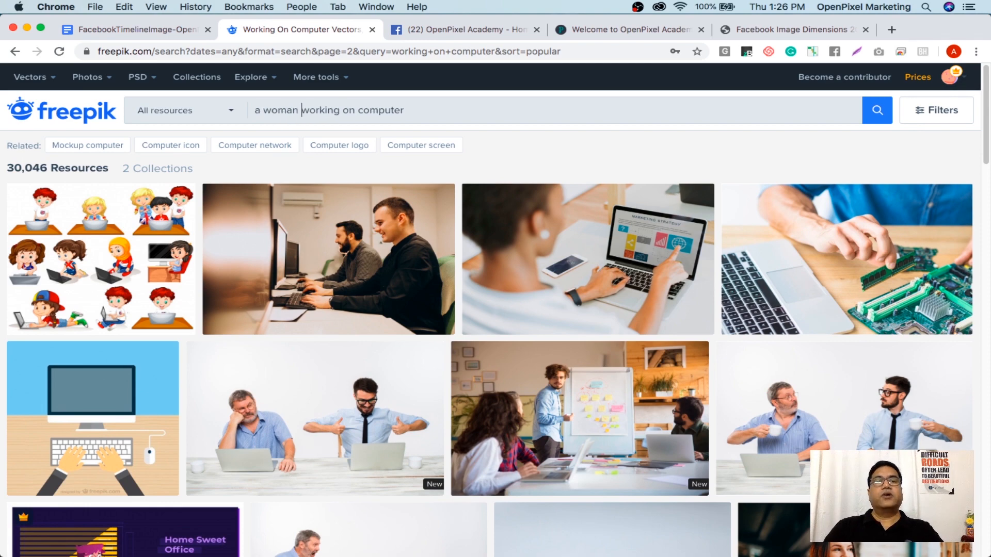
{"action": "key", "text": "Return"}
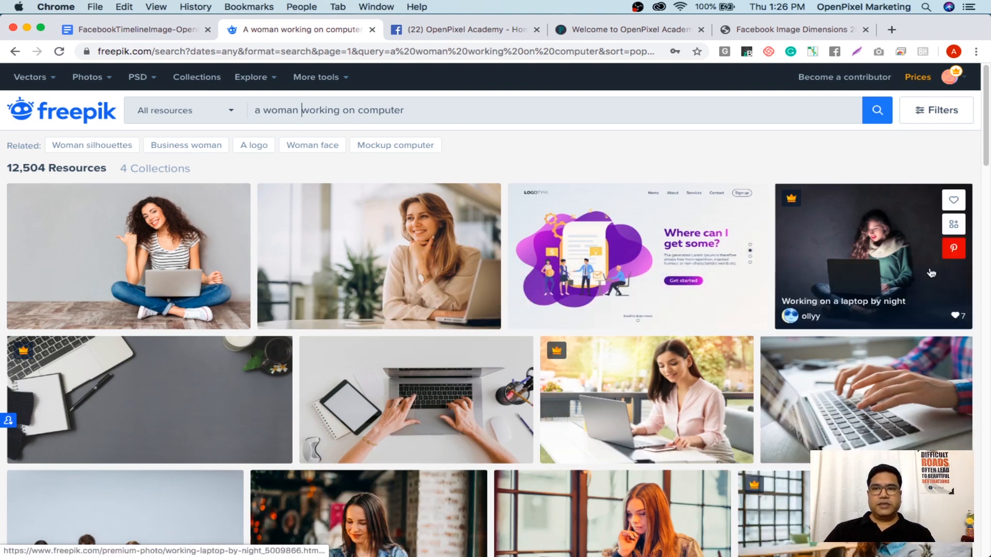
Scroll through the 12,504 'a woman working on computer' results looking for a suitable photo
{"action": "scroll", "coordinate": [826, 268], "scroll_direction": "down", "scroll_amount": 3}
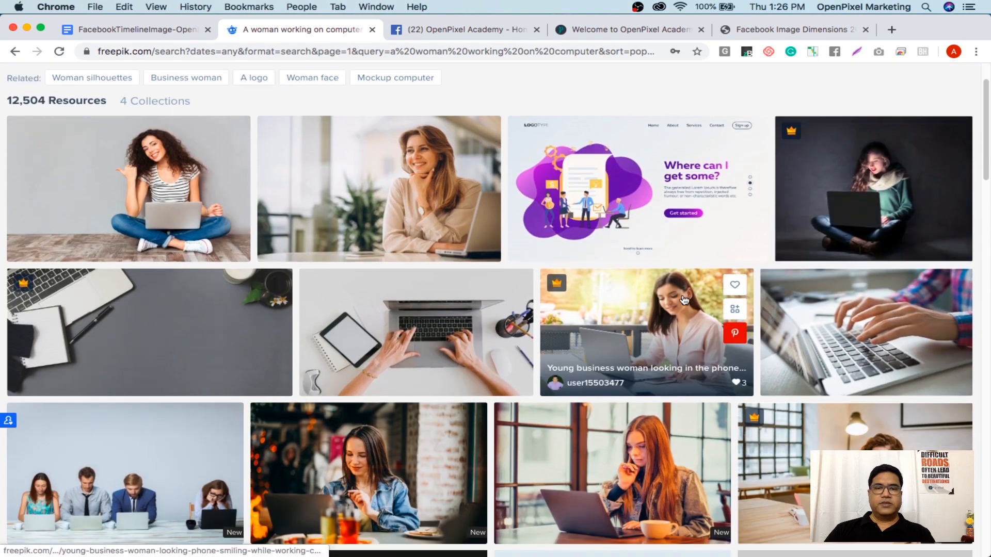
{"action": "scroll", "coordinate": [684, 300], "scroll_direction": "down", "scroll_amount": 10}
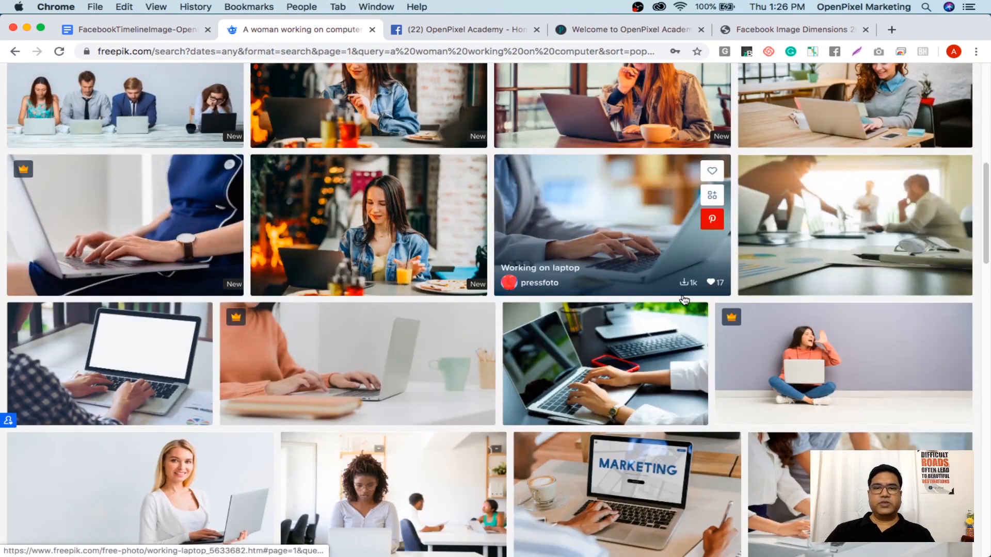
{"action": "scroll", "coordinate": [685, 301], "scroll_direction": "down", "scroll_amount": 2}
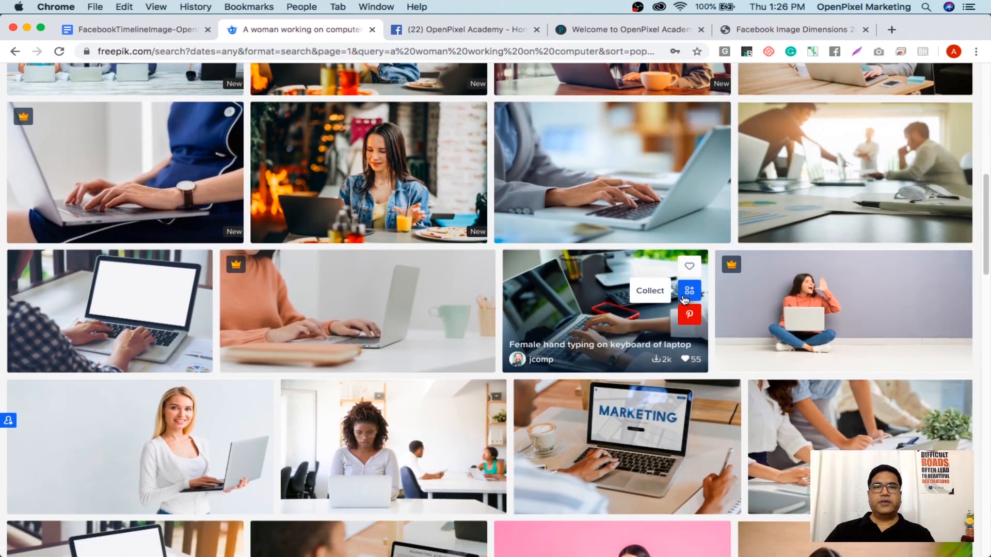
{"action": "scroll", "coordinate": [666, 301], "scroll_direction": "down", "scroll_amount": 4}
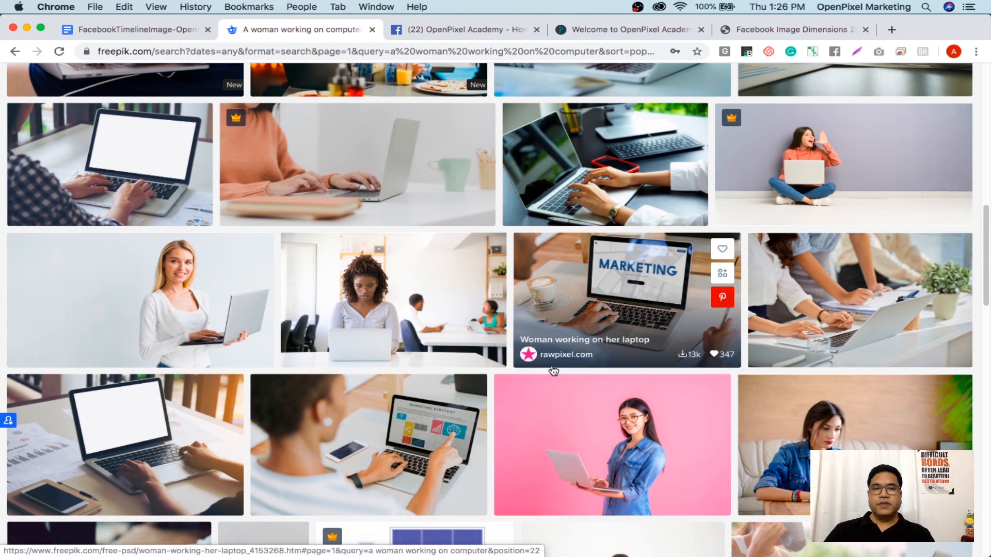
{"action": "scroll", "coordinate": [602, 411], "scroll_direction": "down", "scroll_amount": 1}
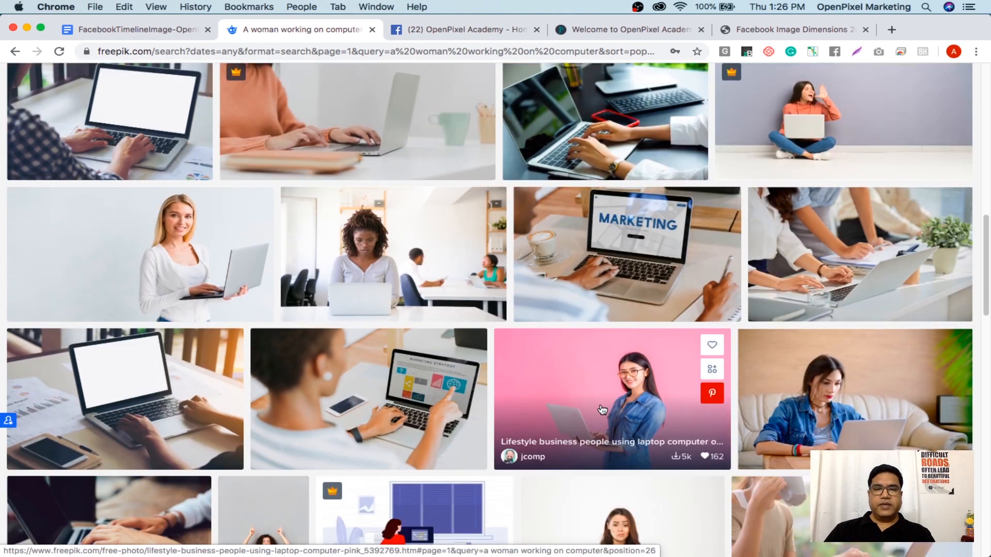
{"action": "scroll", "coordinate": [603, 411], "scroll_direction": "down", "scroll_amount": 4}
{"action": "scroll", "coordinate": [621, 408], "scroll_direction": "down", "scroll_amount": 1}
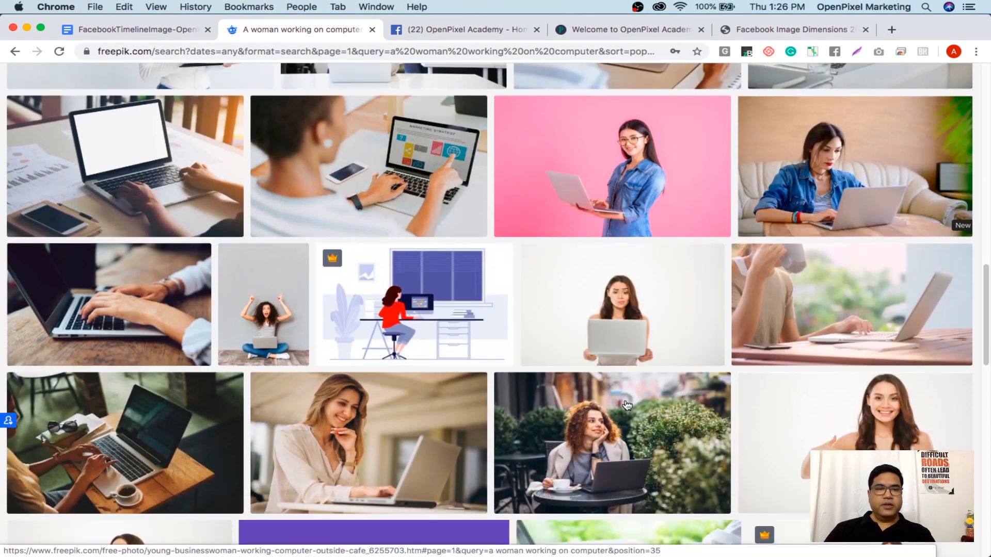
{"action": "scroll", "coordinate": [626, 405], "scroll_direction": "down", "scroll_amount": 10}
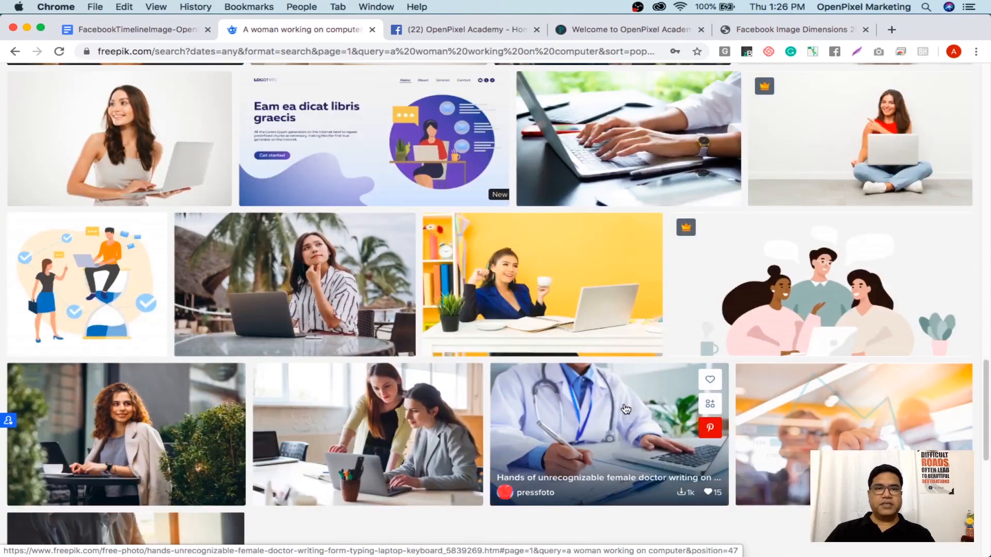
{"action": "scroll", "coordinate": [626, 409], "scroll_direction": "down", "scroll_amount": 4}
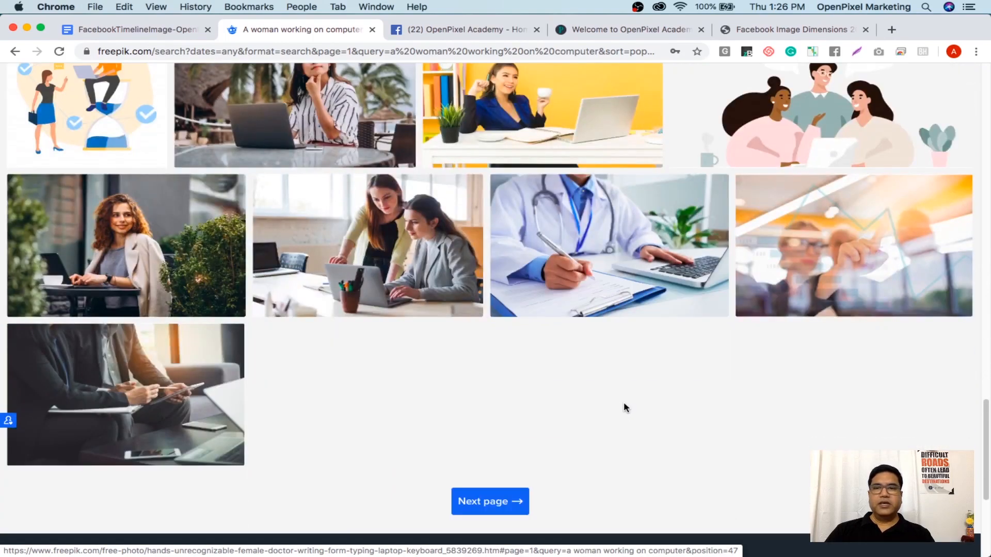
{"action": "scroll", "coordinate": [624, 404], "scroll_direction": "up", "scroll_amount": 20}
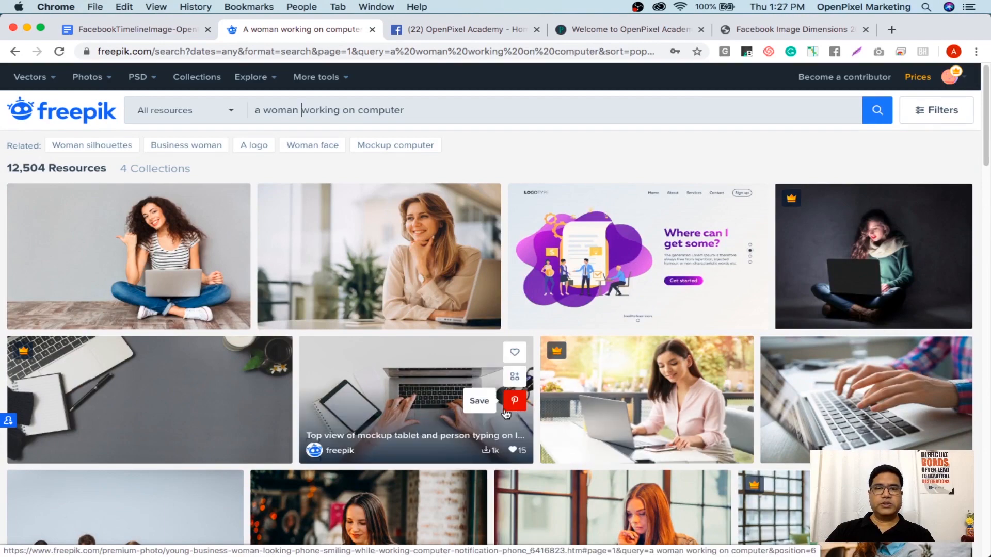
{"action": "scroll", "coordinate": [505, 413], "scroll_direction": "down", "scroll_amount": 3}
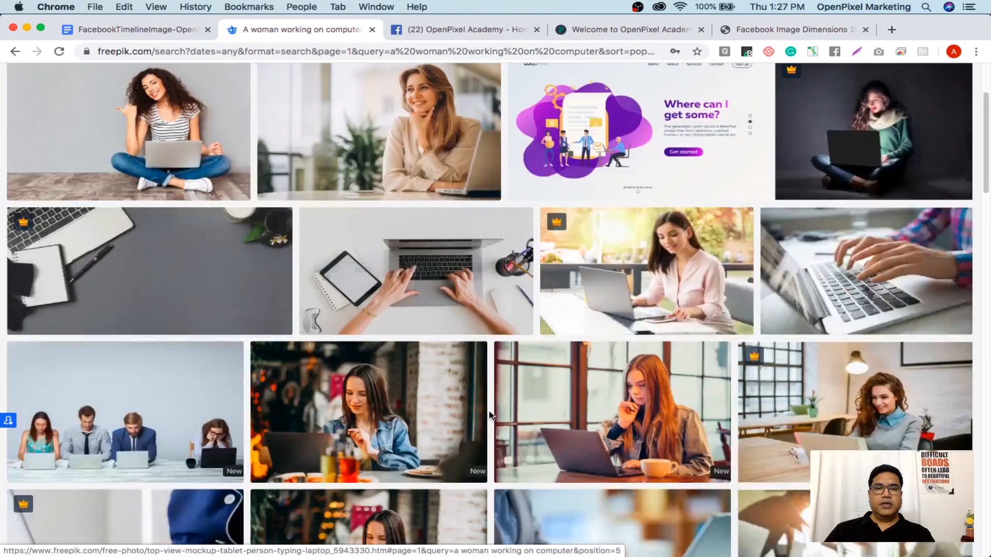
{"action": "scroll", "coordinate": [491, 415], "scroll_direction": "down", "scroll_amount": 1}
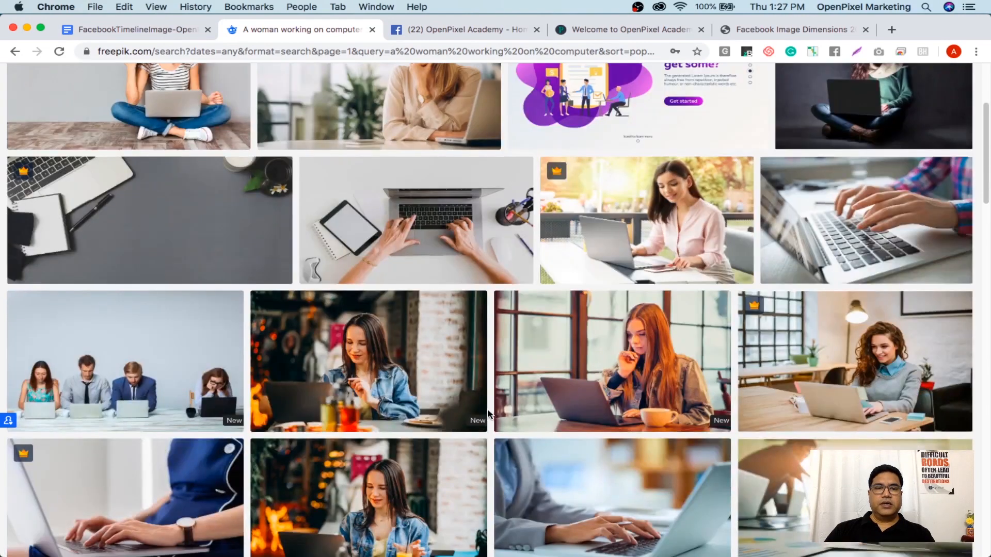
Download the young female student laptop photo and show its 3.9 MB ZIP in Finder
{"action": "left_click", "coordinate": [387, 374]}
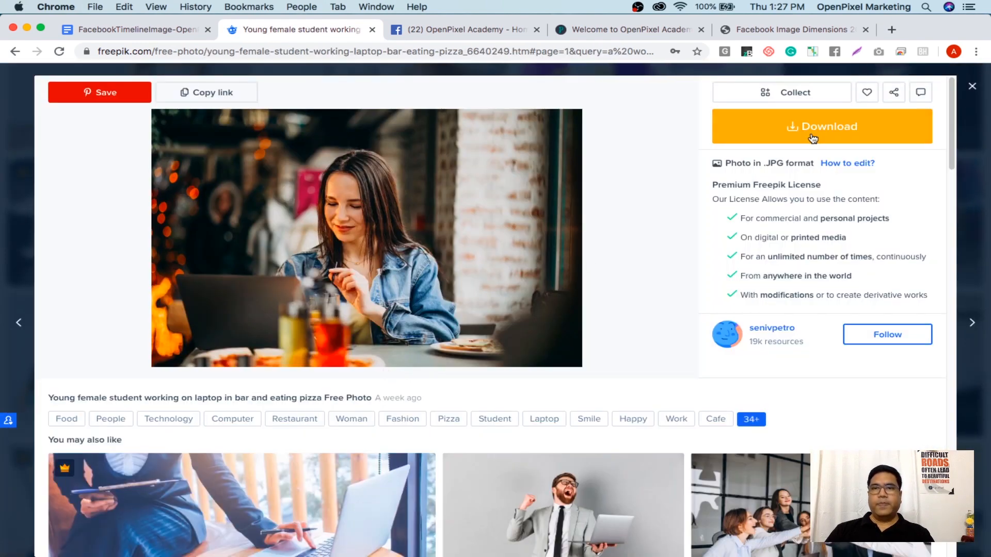
{"action": "left_click", "coordinate": [812, 138]}
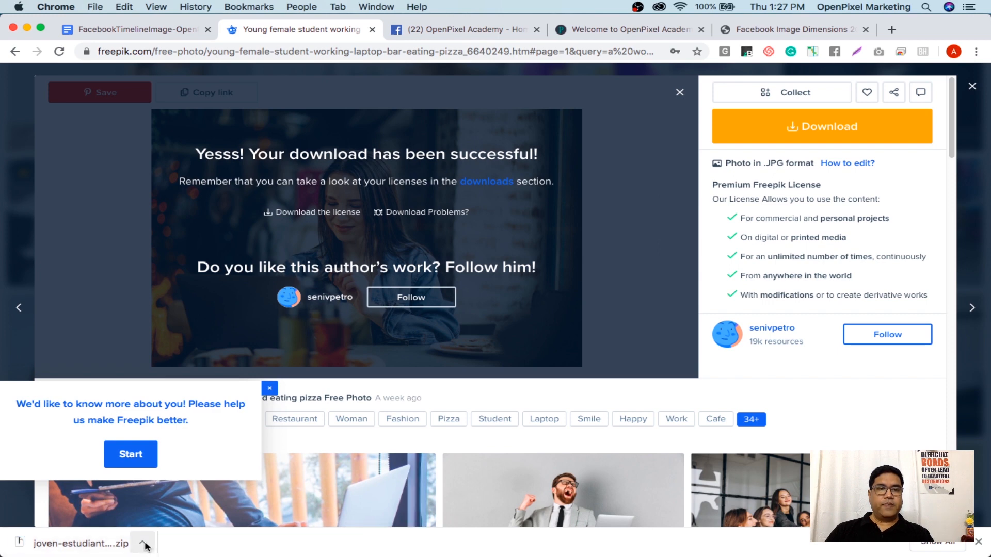
{"action": "left_click", "coordinate": [144, 544]}
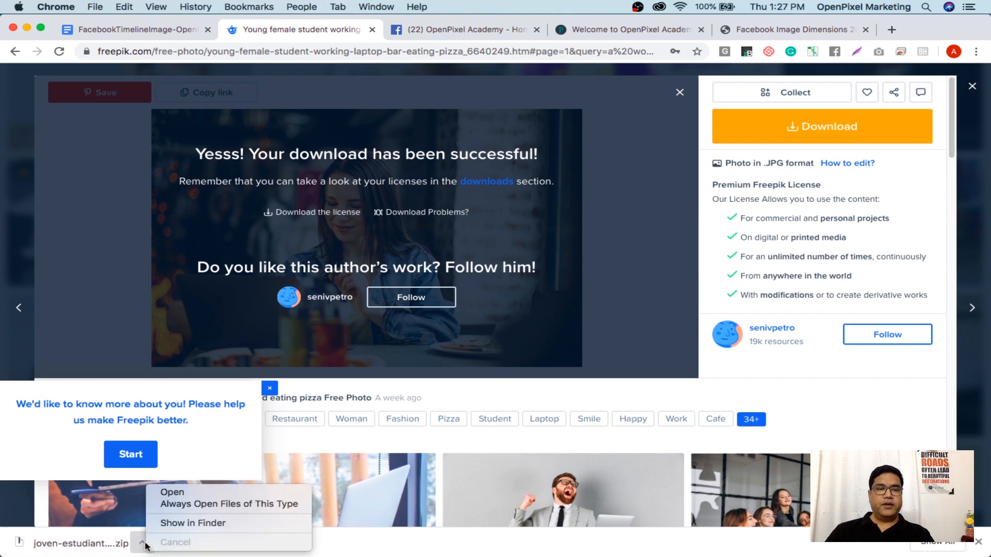
{"action": "left_click", "coordinate": [179, 524]}
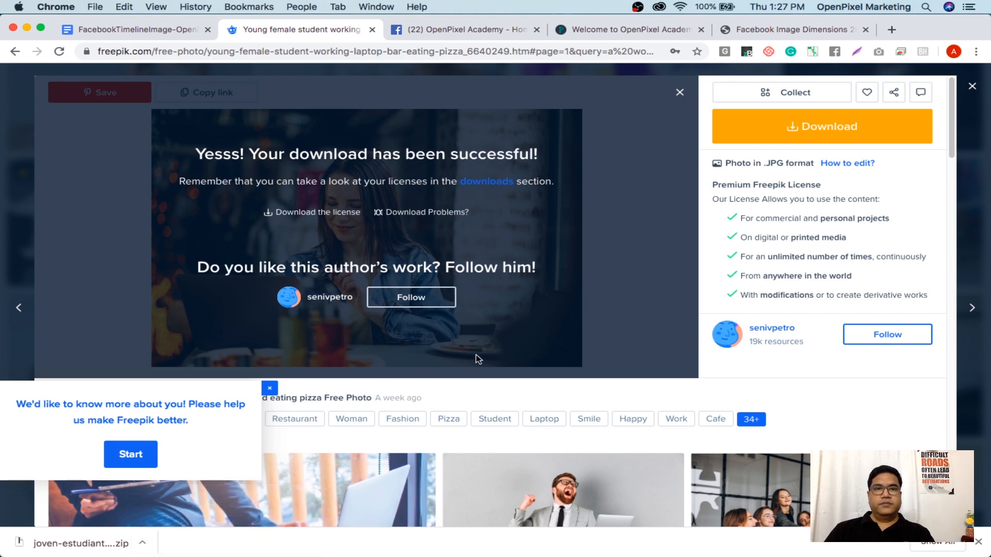
{"action": "left_click", "coordinate": [144, 544]}
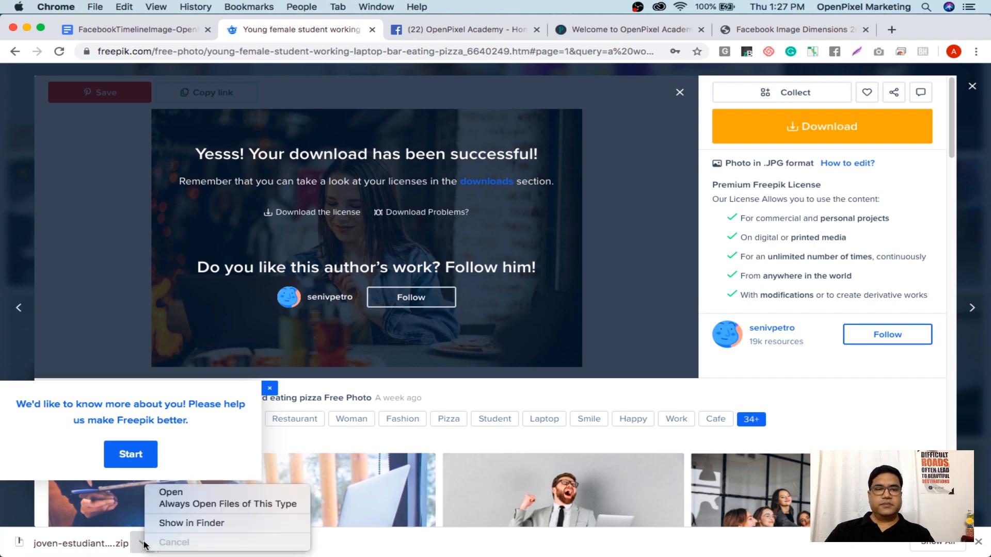
{"action": "left_click", "coordinate": [188, 524]}
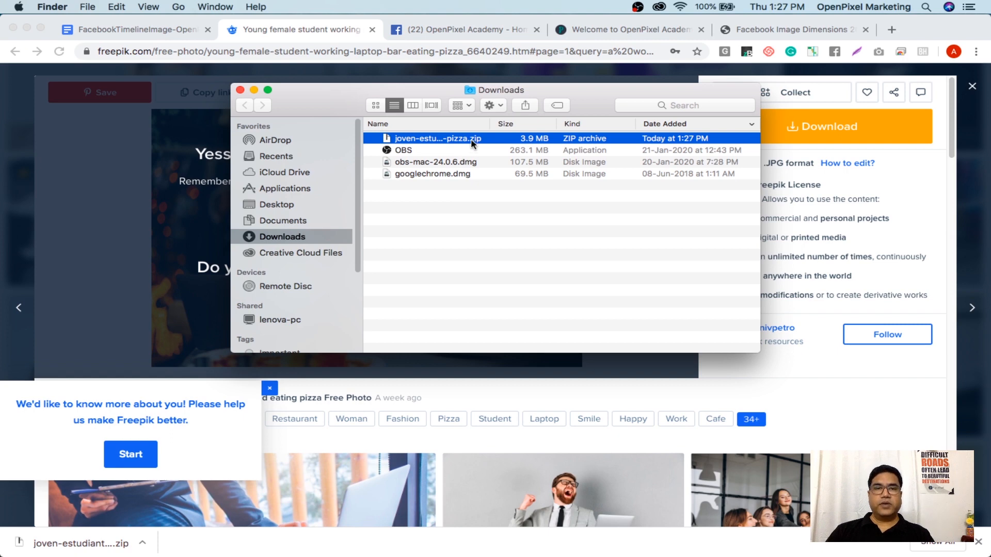
{"action": "right_click", "coordinate": [429, 144]}
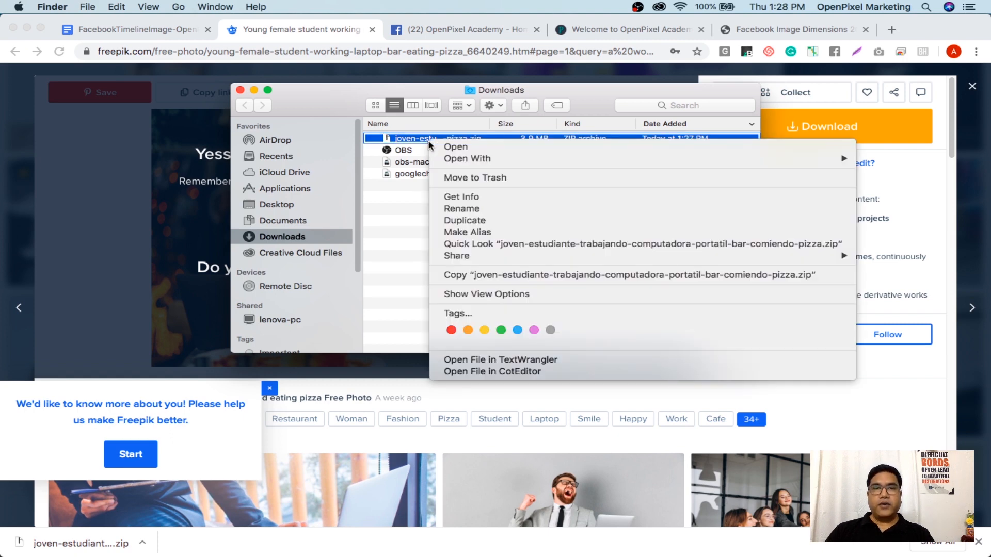
{"action": "left_click", "coordinate": [387, 243]}
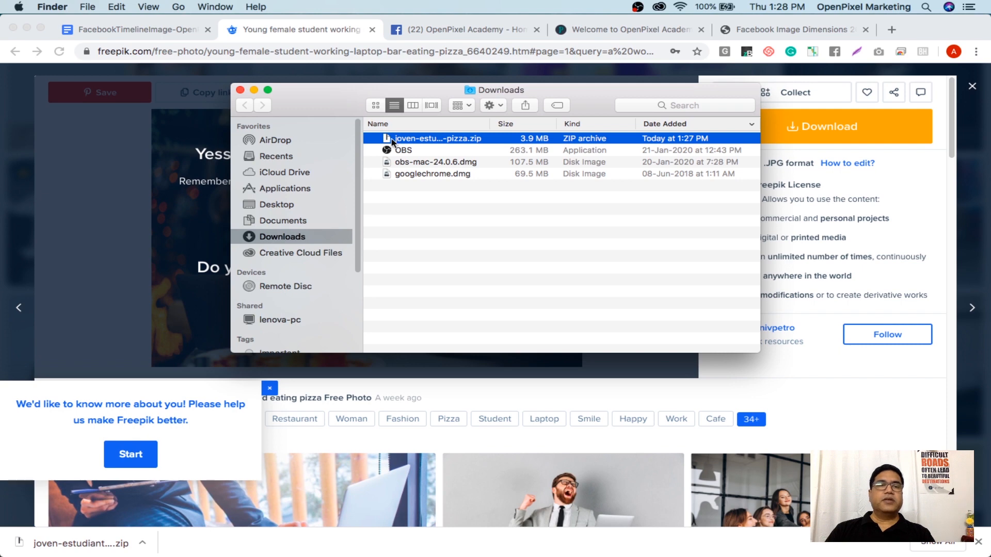
Move the photo zip into Documents > GraphicDesign and open that folder
{"action": "left_click_drag", "start_coordinate": [393, 140], "coordinate": [282, 224]}
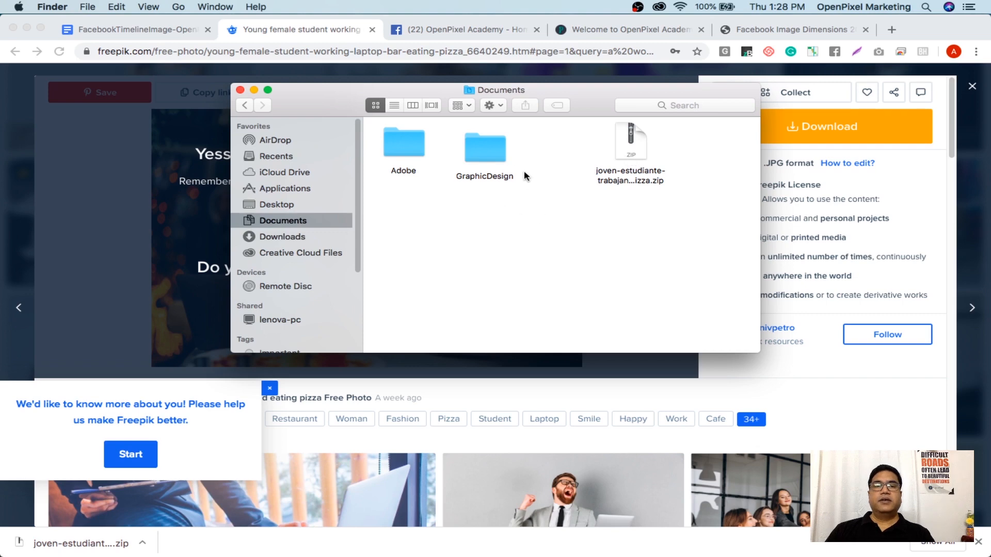
{"action": "left_click_drag", "start_coordinate": [631, 144], "coordinate": [495, 155]}
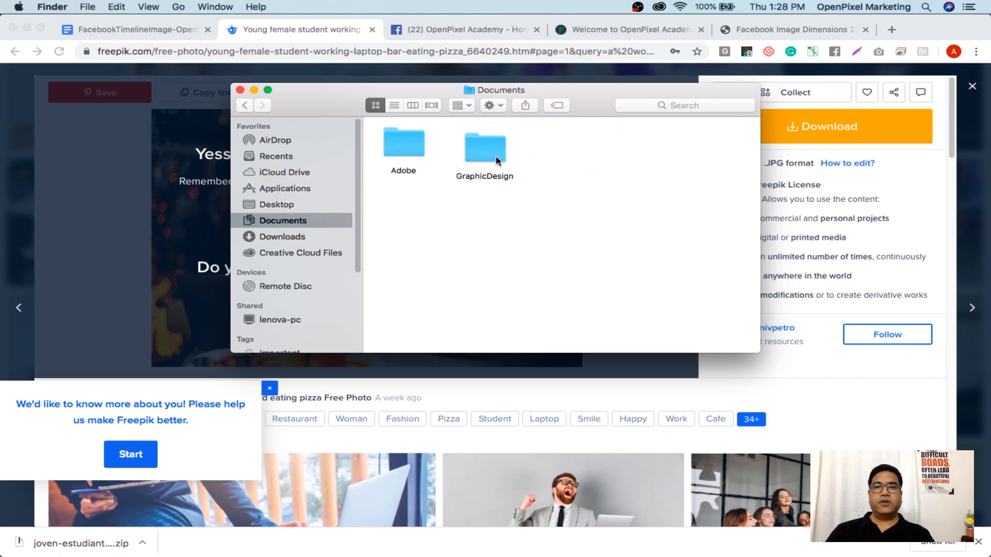
{"action": "double_click", "coordinate": [495, 154]}
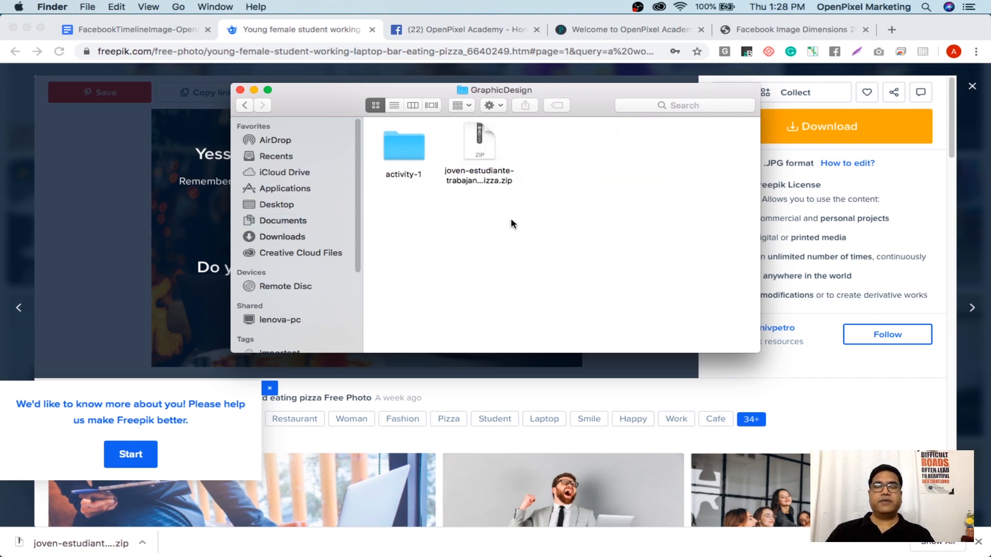
Create a new folder named activity-2 inside GraphicDesign
{"action": "left_click", "coordinate": [398, 144]}
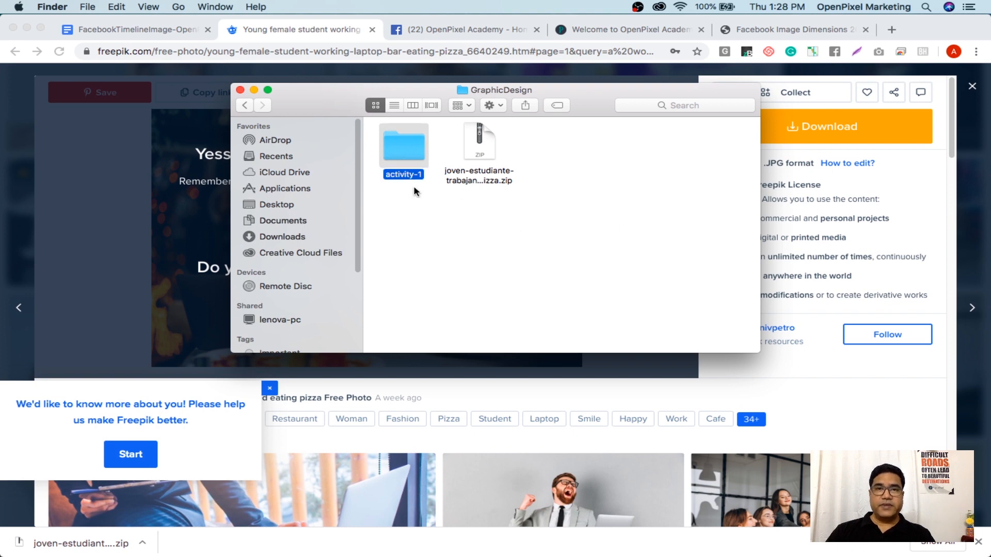
{"action": "left_click", "coordinate": [441, 252]}
{"action": "right_click", "coordinate": [625, 193]}
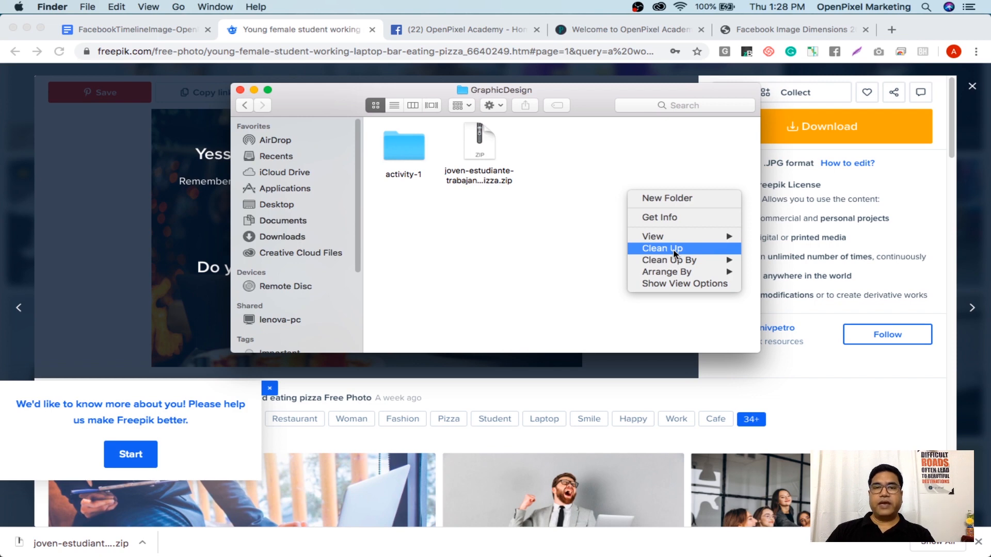
{"action": "left_click", "coordinate": [666, 199]}
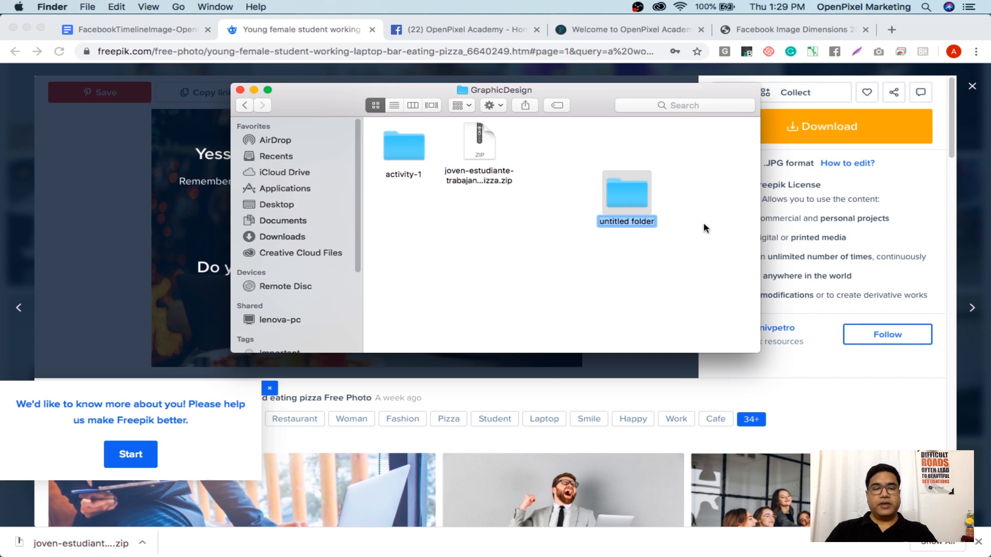
{"action": "type", "text": "activit"}
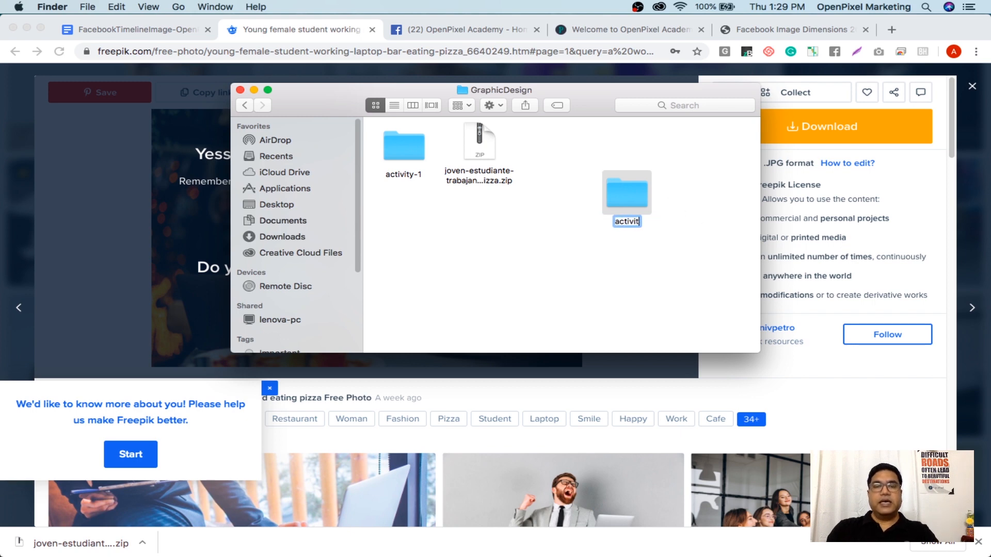
{"action": "type", "text": "y-2"}
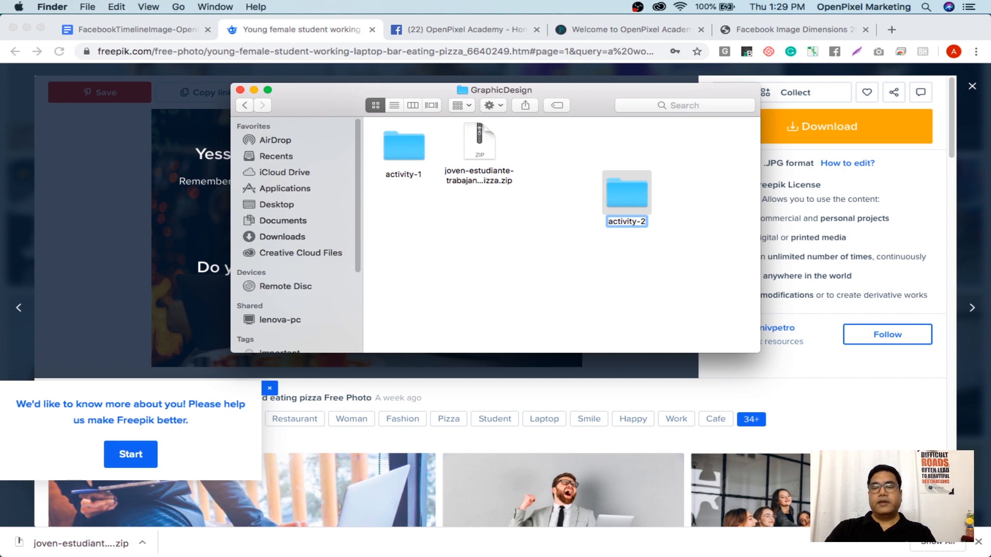
Confirm the activity-2 name, move the photo zip into activity-2 and extract it there
{"action": "key", "text": "Return"}
{"action": "left_click_drag", "start_coordinate": [482, 148], "coordinate": [630, 205]}
{"action": "double_click", "coordinate": [630, 204]}
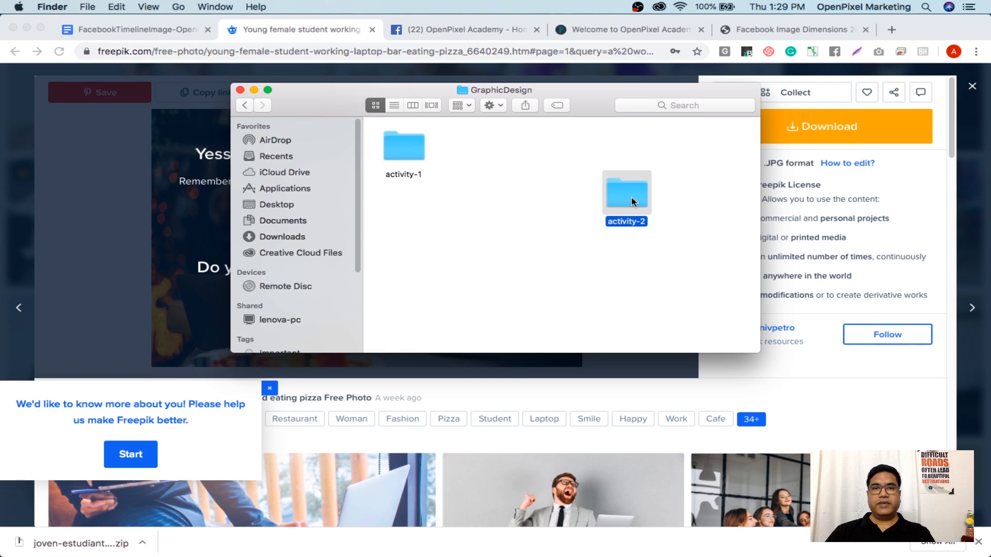
{"action": "right_click", "coordinate": [403, 150]}
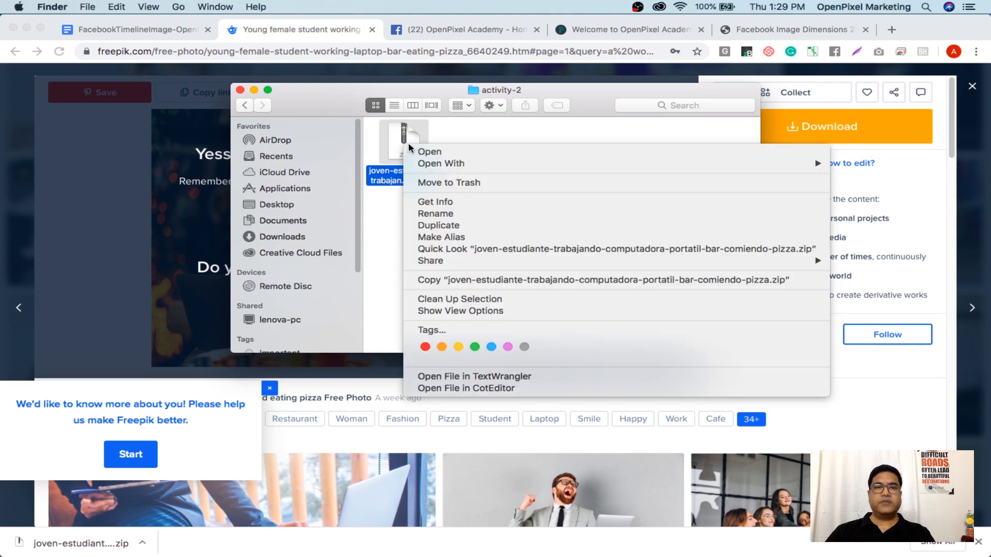
{"action": "left_click", "coordinate": [436, 156]}
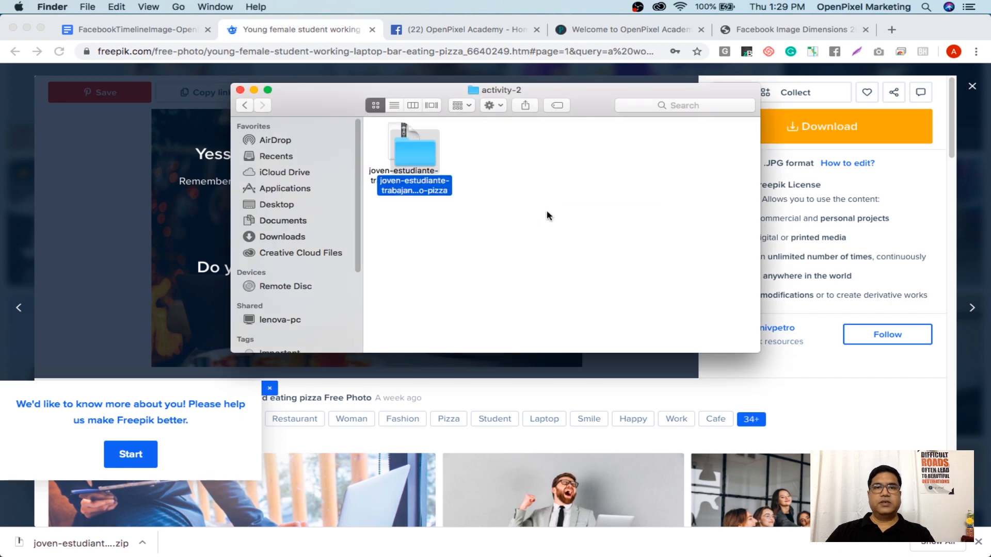
Copy 19917.jpg from the extracted photo folder
{"action": "left_click_drag", "start_coordinate": [416, 152], "coordinate": [557, 179]}
{"action": "double_click", "coordinate": [556, 180]}
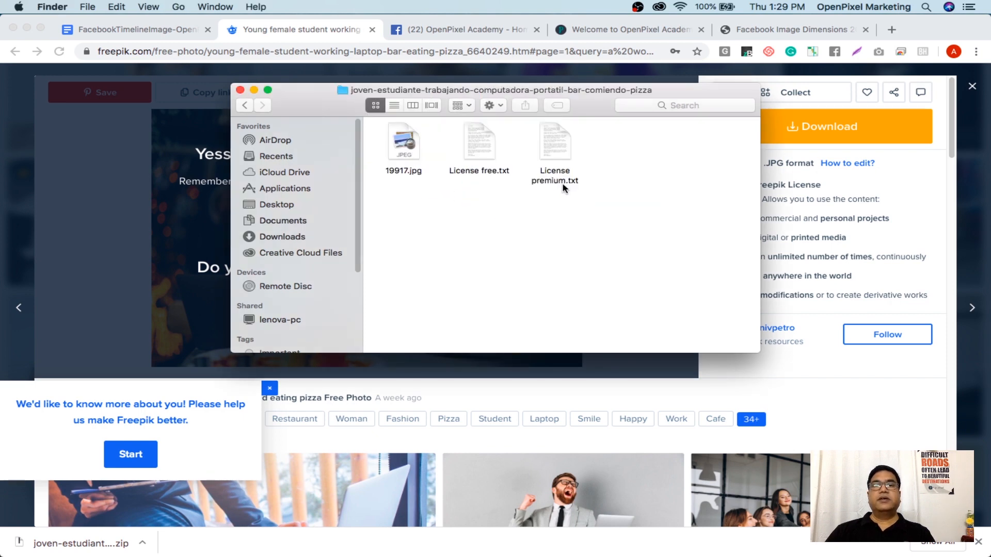
{"action": "left_click", "coordinate": [406, 150]}
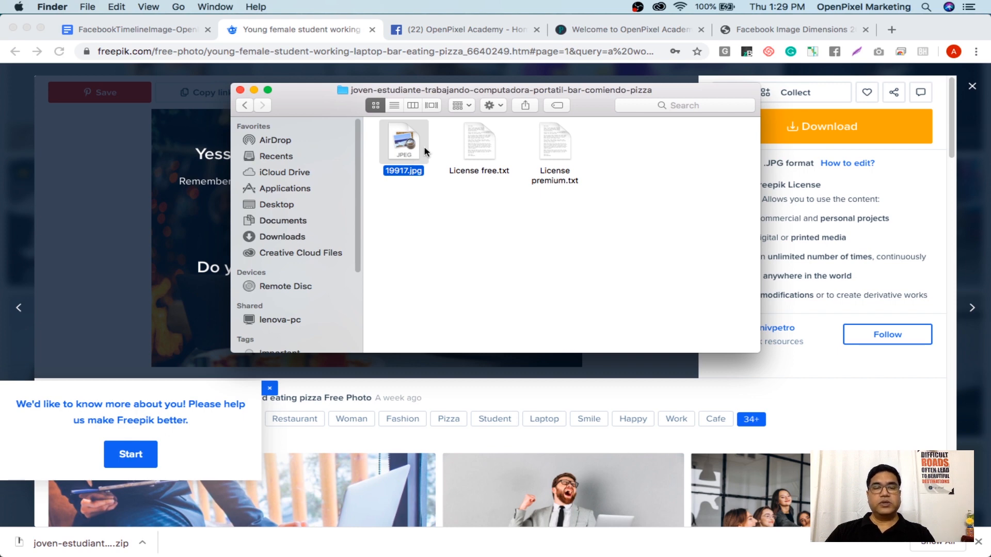
{"action": "key", "text": "super+c"}
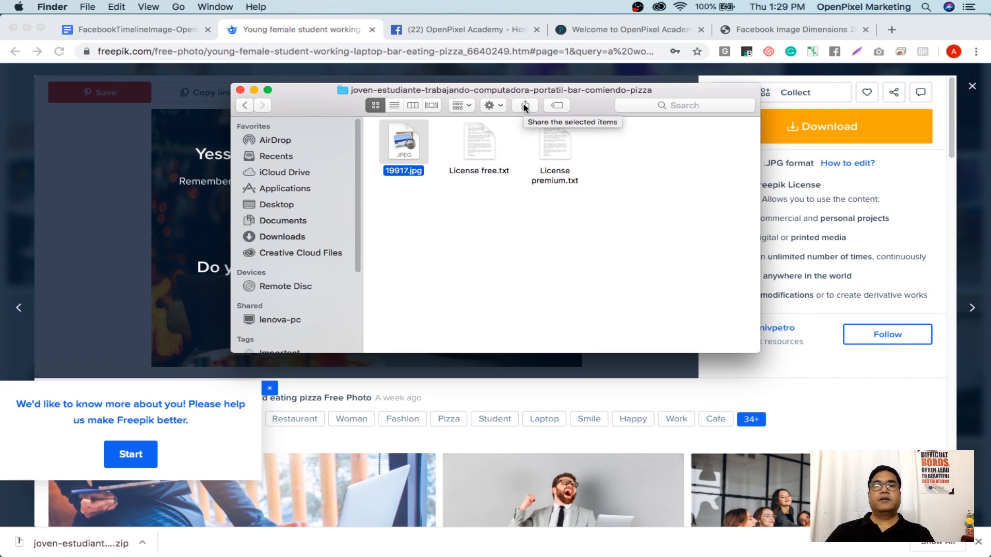
{"action": "left_click", "coordinate": [244, 105]}
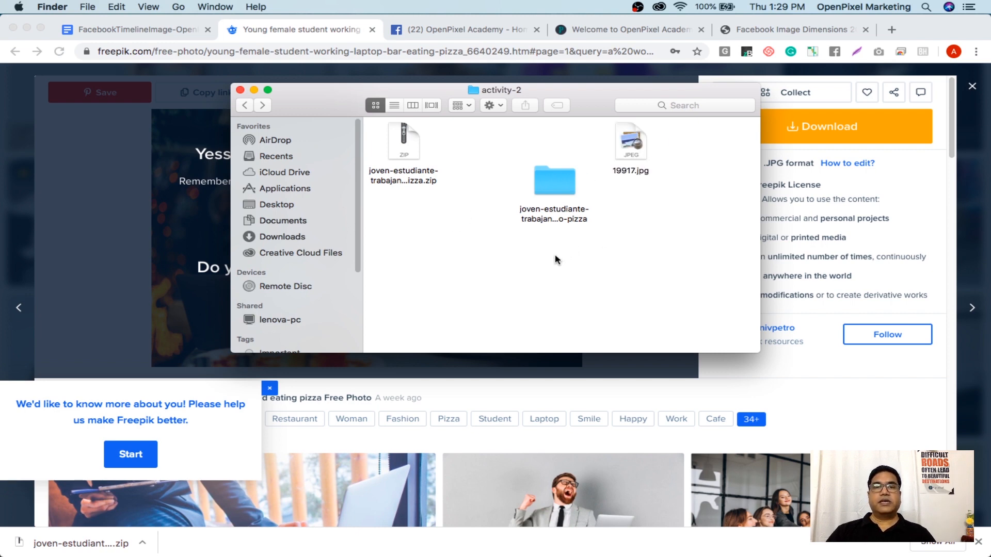
Trash the zip and extracted folder, leaving 19917.jpg in activity-2, and return to Photoshop
{"action": "left_click_drag", "start_coordinate": [553, 248], "coordinate": [412, 150]}
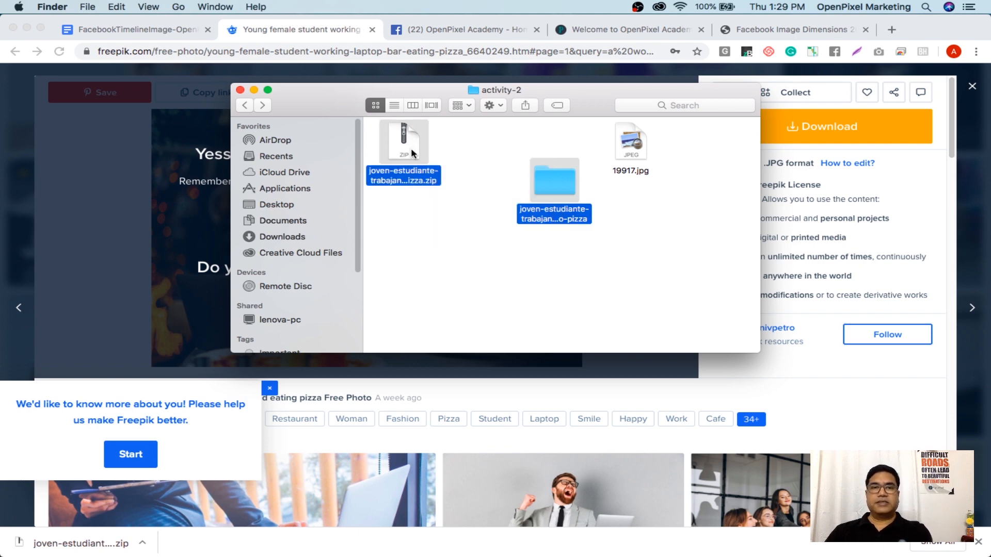
{"action": "right_click", "coordinate": [554, 188]}
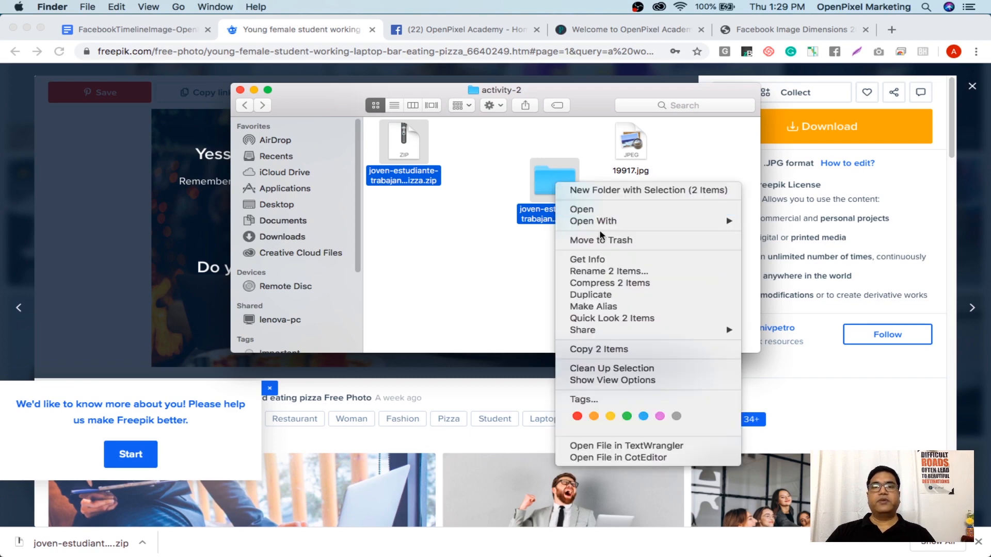
{"action": "left_click", "coordinate": [606, 243]}
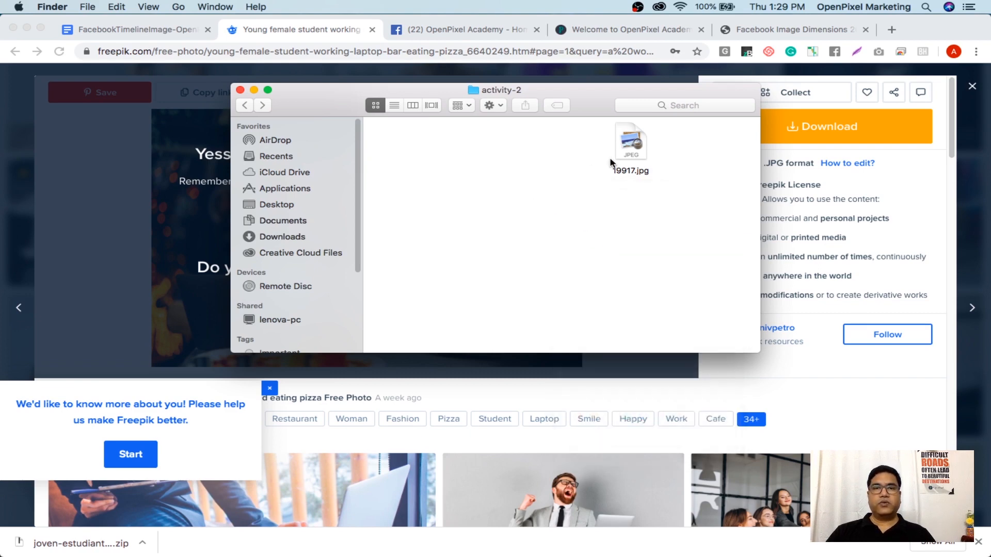
{"action": "left_click_drag", "start_coordinate": [630, 145], "coordinate": [388, 153]}
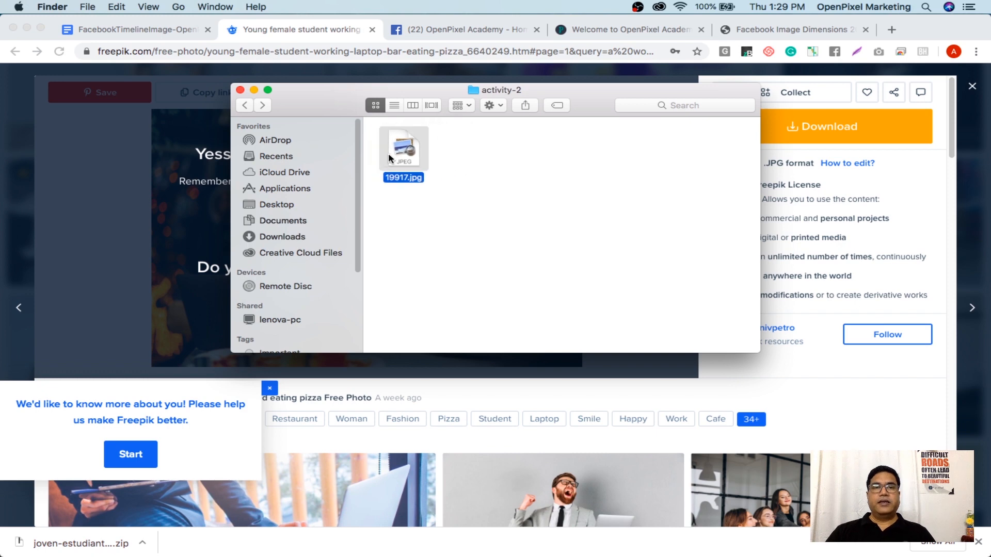
{"action": "left_click", "coordinate": [491, 184]}
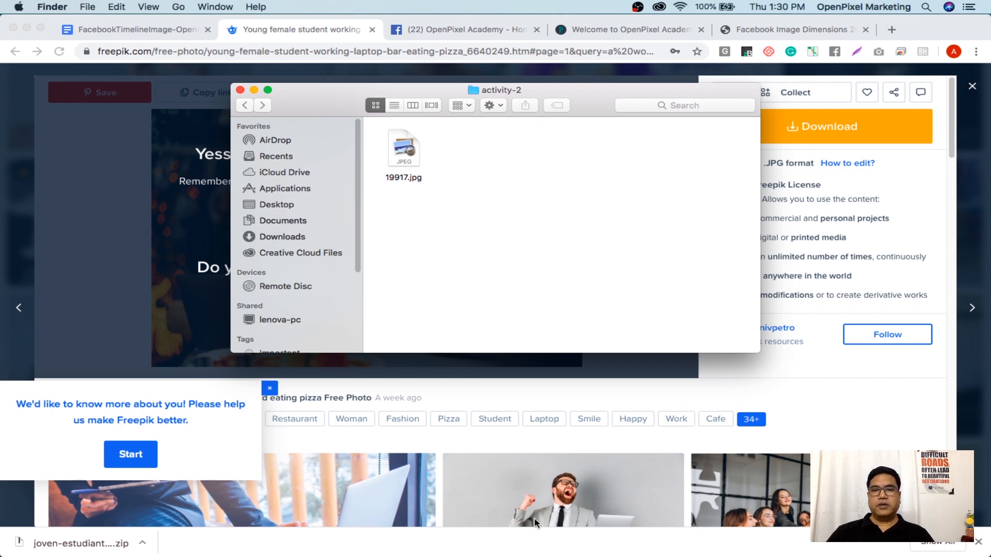
{"action": "mouse_move", "coordinate": [634, 543]}
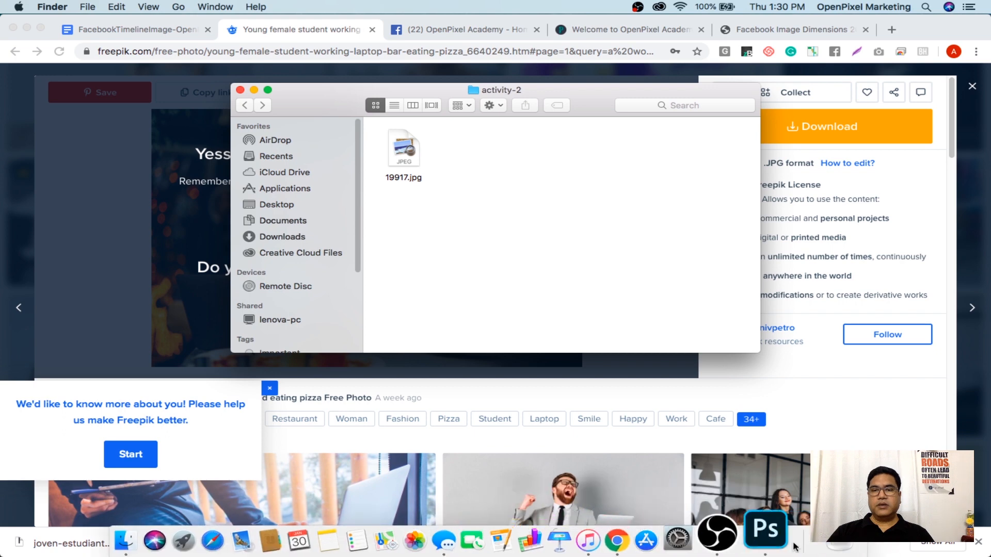
{"action": "left_click", "coordinate": [778, 541]}
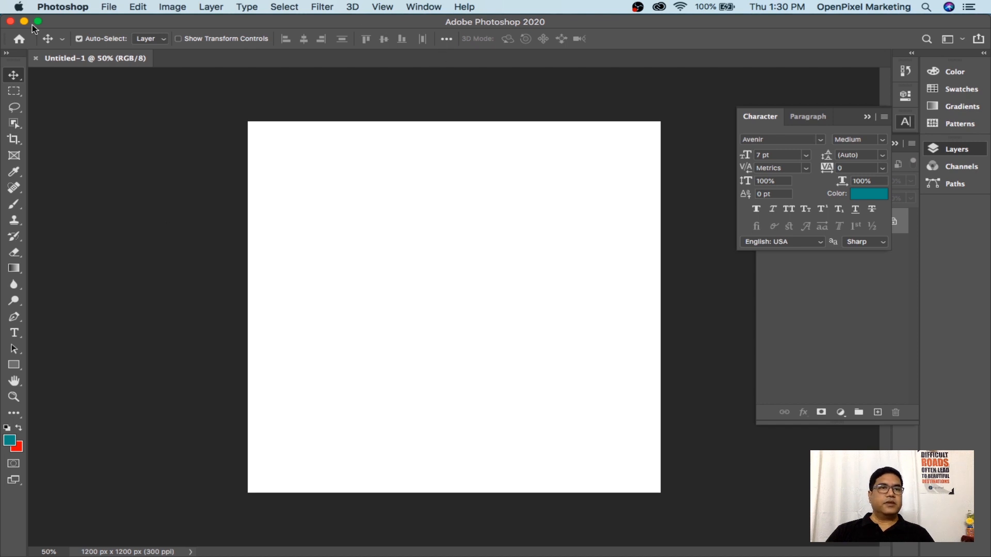
Un-zoom the Photoshop window and minimize the Chrome window
{"action": "mouse_move", "coordinate": [601, 554]}
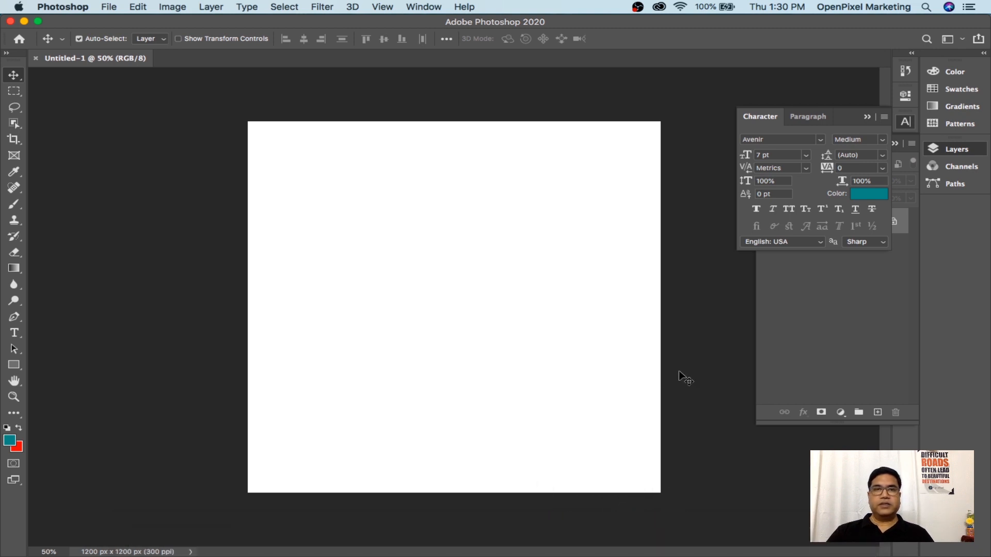
{"action": "left_click", "coordinate": [39, 23]}
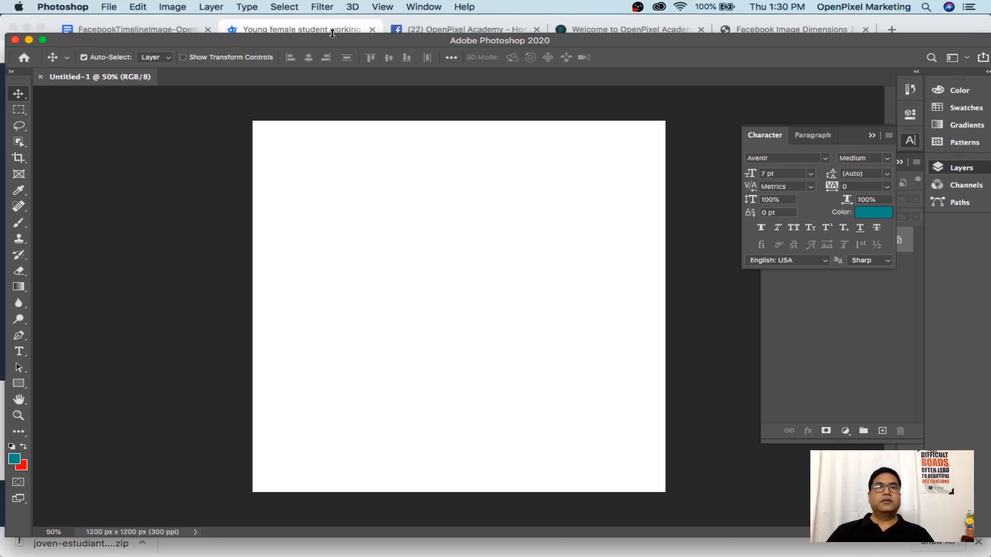
{"action": "left_click", "coordinate": [263, 30]}
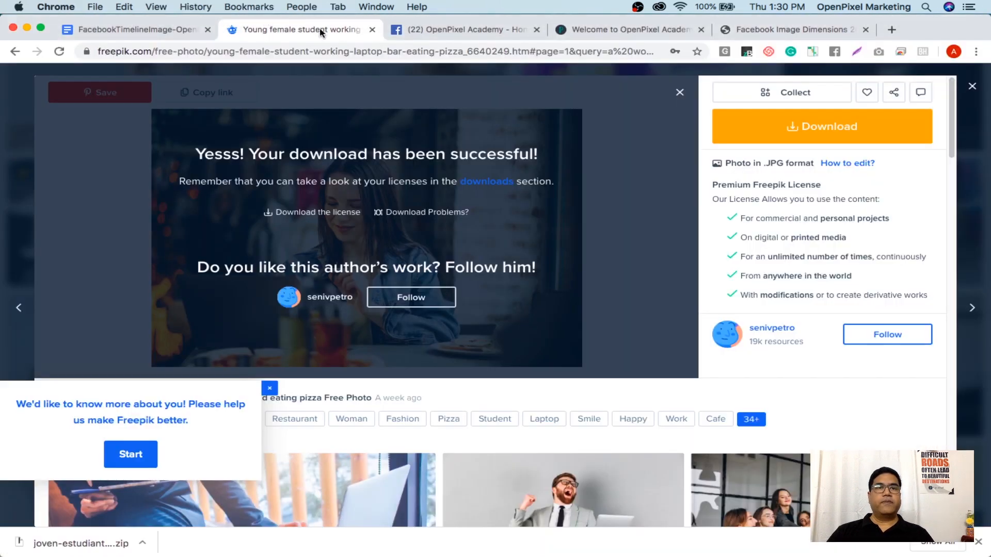
{"action": "left_click", "coordinate": [27, 27]}
Arrange the canvas and Finder activity-2 windows so both are visible side by side
{"action": "left_click", "coordinate": [200, 41]}
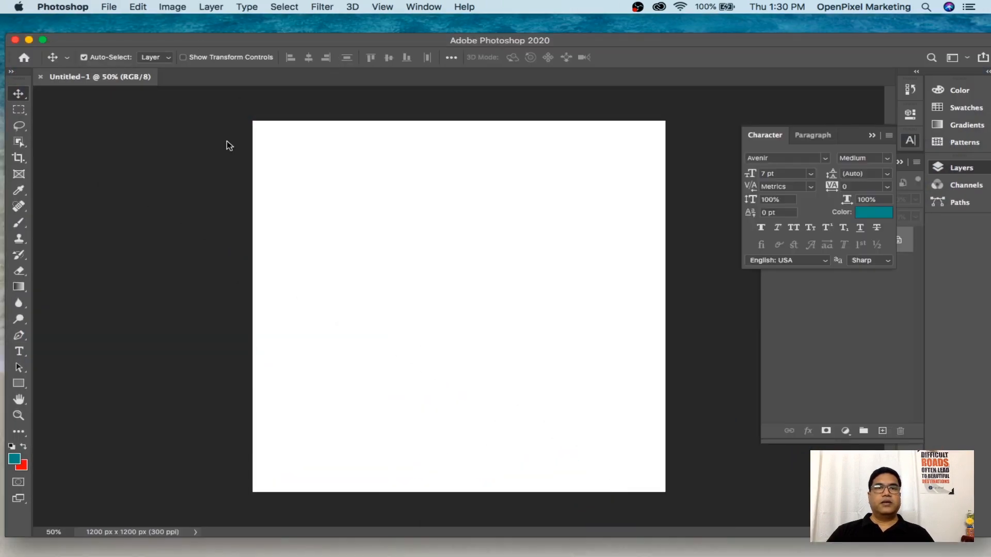
{"action": "left_click_drag", "start_coordinate": [270, 51], "coordinate": [314, 178]}
{"action": "left_click", "coordinate": [336, 106]}
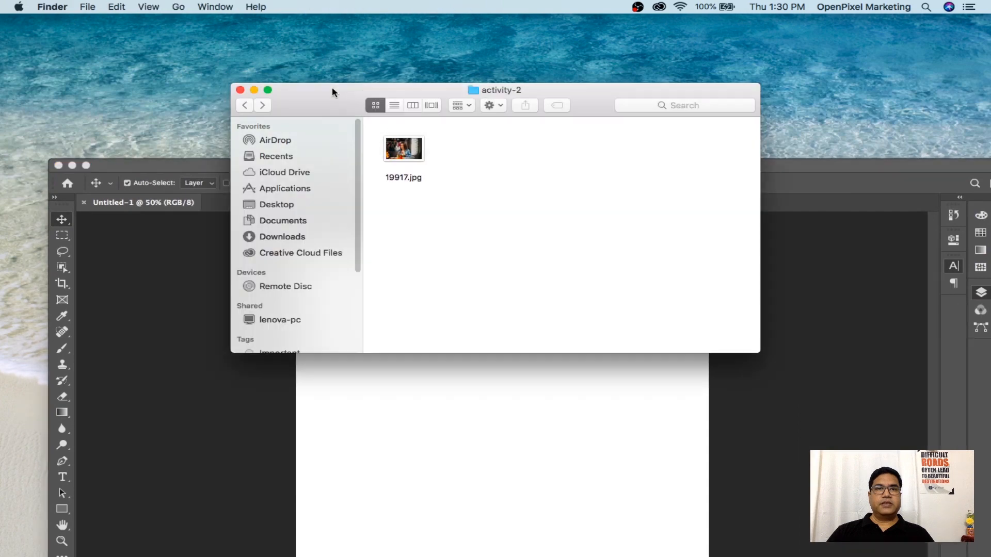
{"action": "left_click", "coordinate": [230, 163]}
{"action": "left_click", "coordinate": [312, 93]}
{"action": "left_click_drag", "start_coordinate": [312, 93], "coordinate": [621, 95]}
{"action": "left_click", "coordinate": [408, 165]}
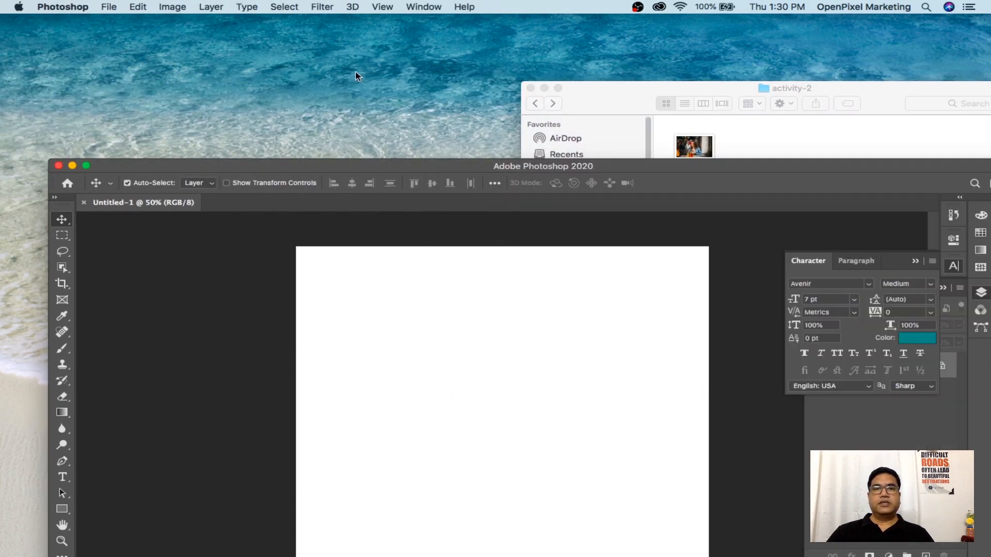
Place 19917.jpg from activity-2 onto the 1200×1200 canvas and maximize the window
{"action": "left_click", "coordinate": [764, 135]}
{"action": "left_click_drag", "start_coordinate": [696, 147], "coordinate": [381, 438]}
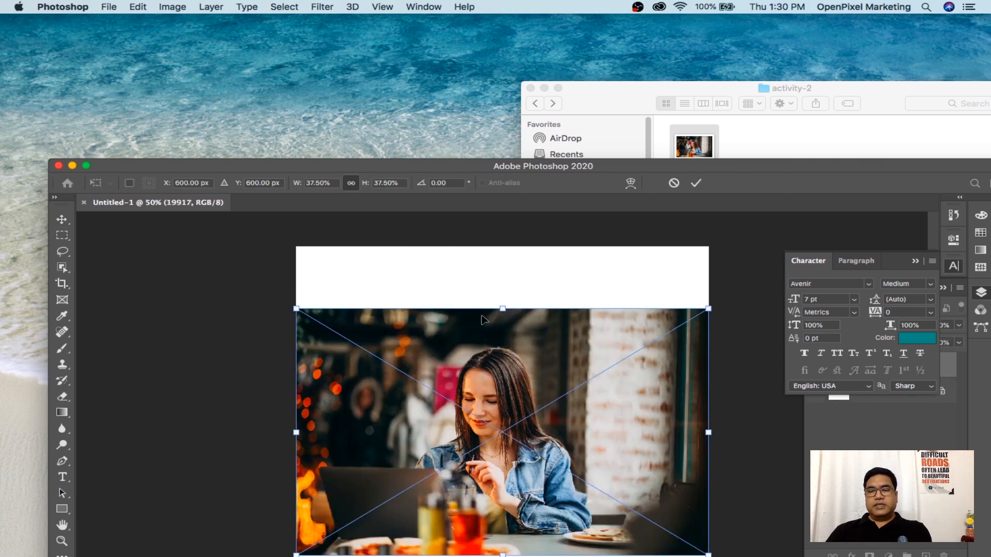
{"action": "key", "text": "Return"}
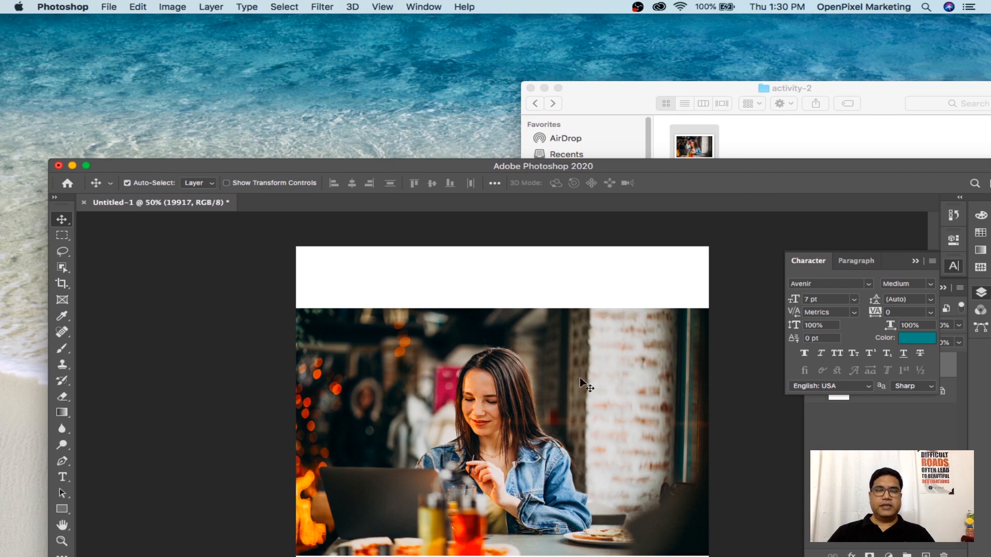
{"action": "left_click", "coordinate": [86, 165]}
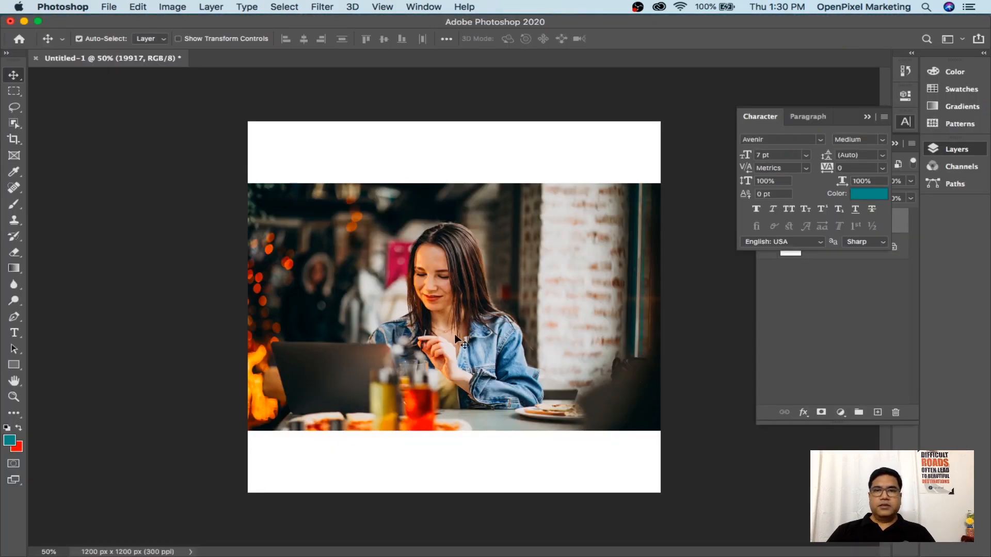
Collapse the Character panel to reveal Layers and select the 19917 photo layer
{"action": "left_click", "coordinate": [869, 118]}
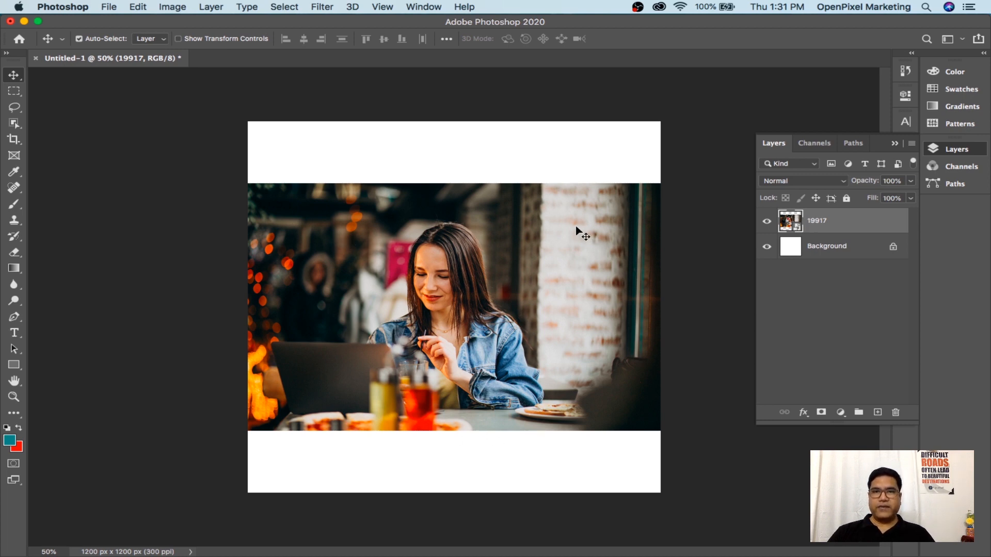
{"action": "left_click", "coordinate": [841, 252]}
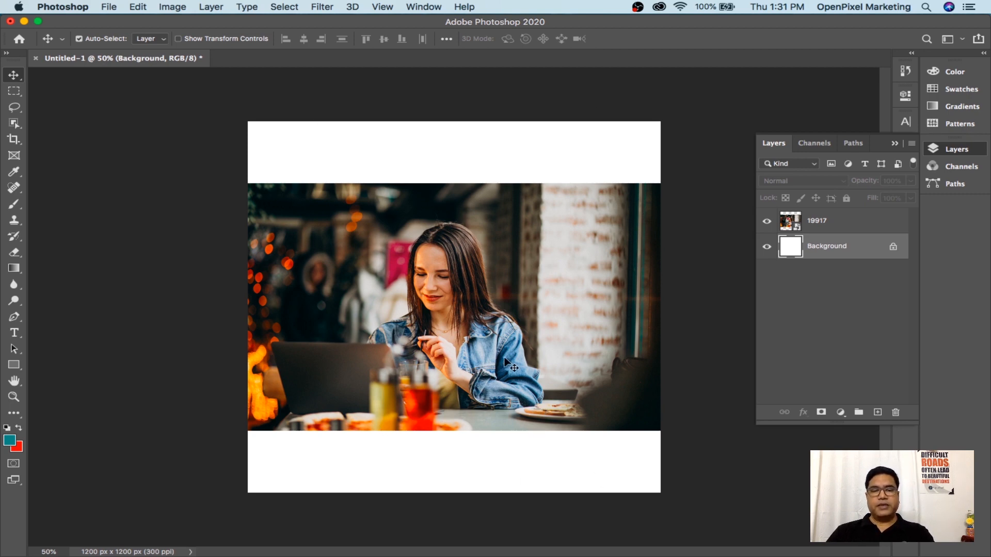
{"action": "key", "text": "super"}
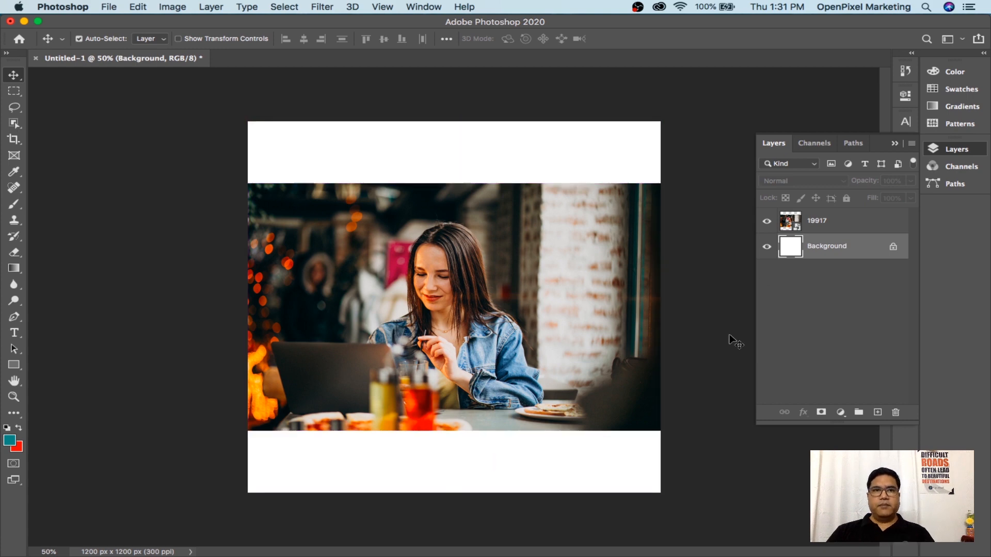
{"action": "left_click", "coordinate": [832, 227]}
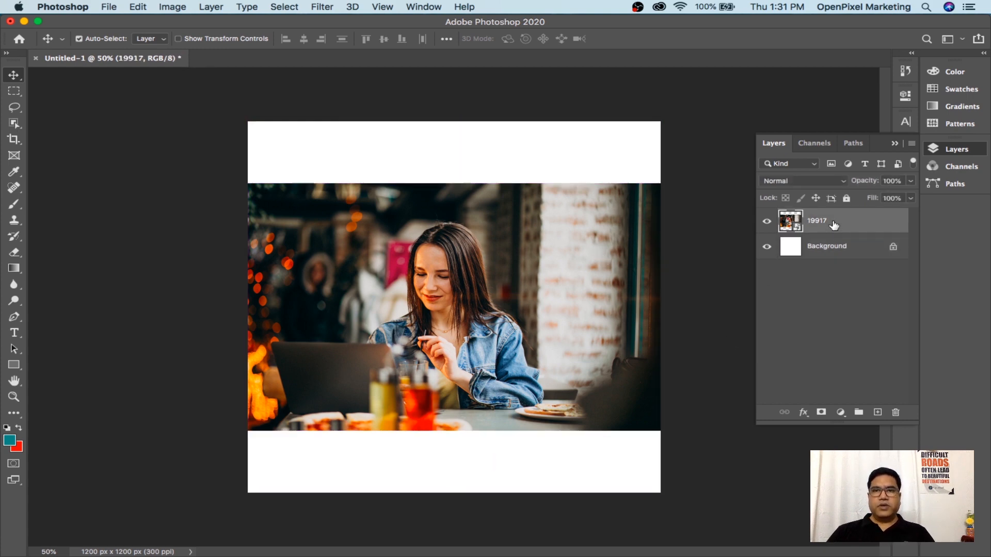
Make a first Free Transform attempt at enlarging the 19917 photo, then exit it
{"action": "key", "text": "super+t"}
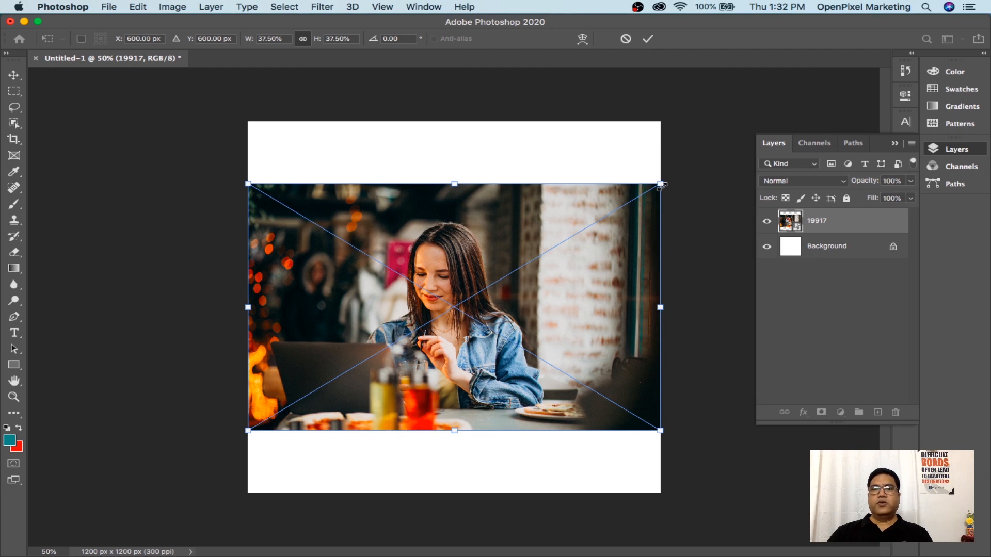
{"action": "left_click_drag", "start_coordinate": [661, 184], "coordinate": [765, 116]}
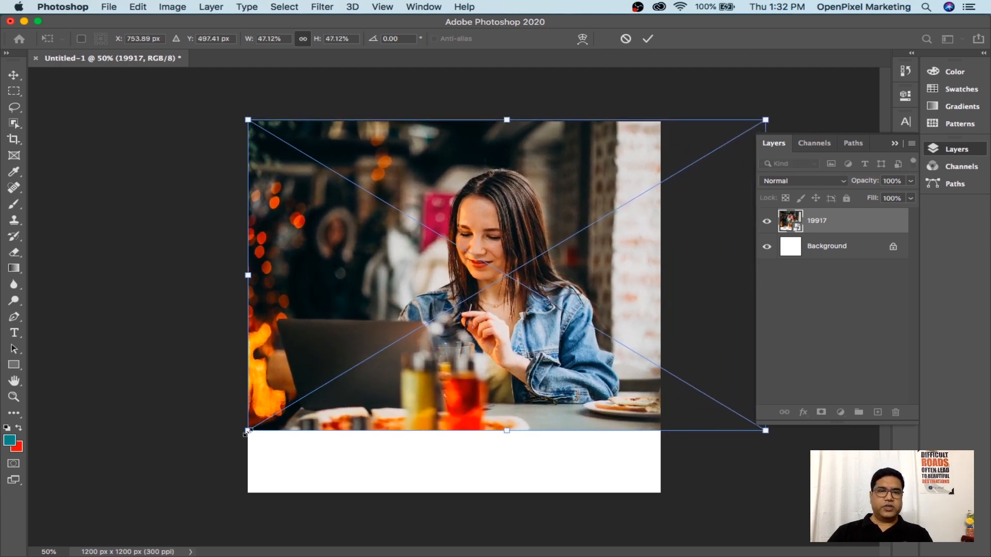
{"action": "left_click_drag", "start_coordinate": [248, 432], "coordinate": [142, 516]}
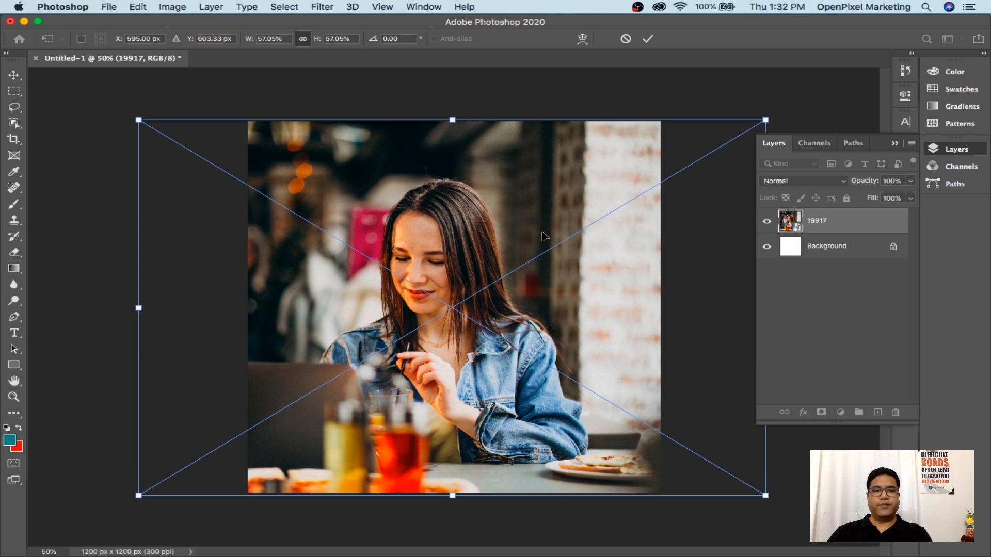
{"action": "key", "text": "Return"}
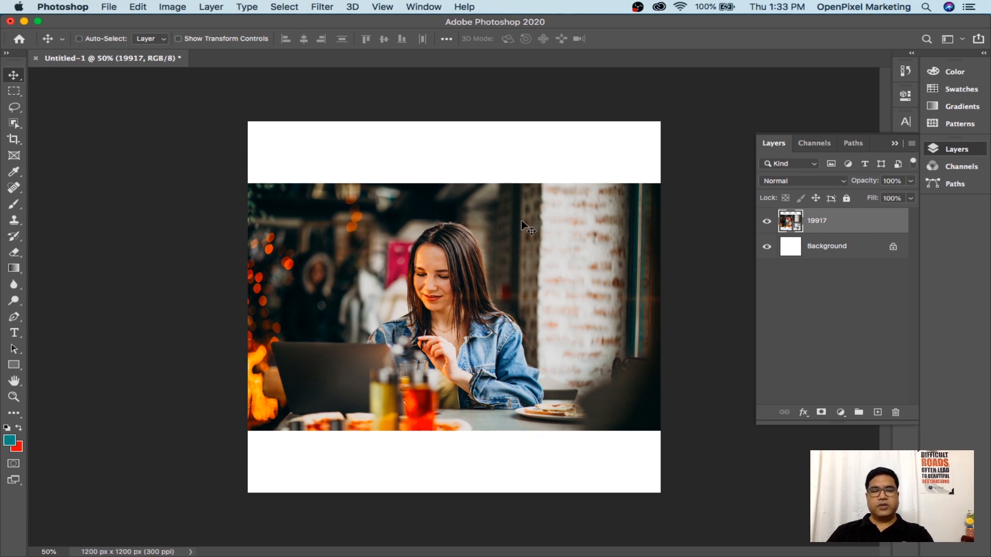
Scale the photo up to cover the whole square canvas, shift it right, commit, and save
{"action": "key", "text": "super+t"}
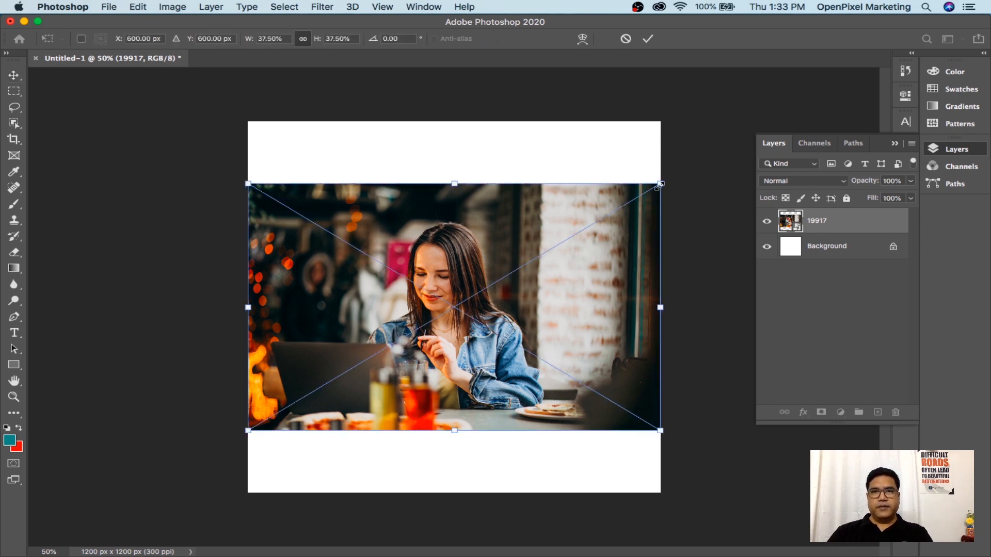
{"action": "left_click_drag", "start_coordinate": [661, 184], "coordinate": [758, 111]}
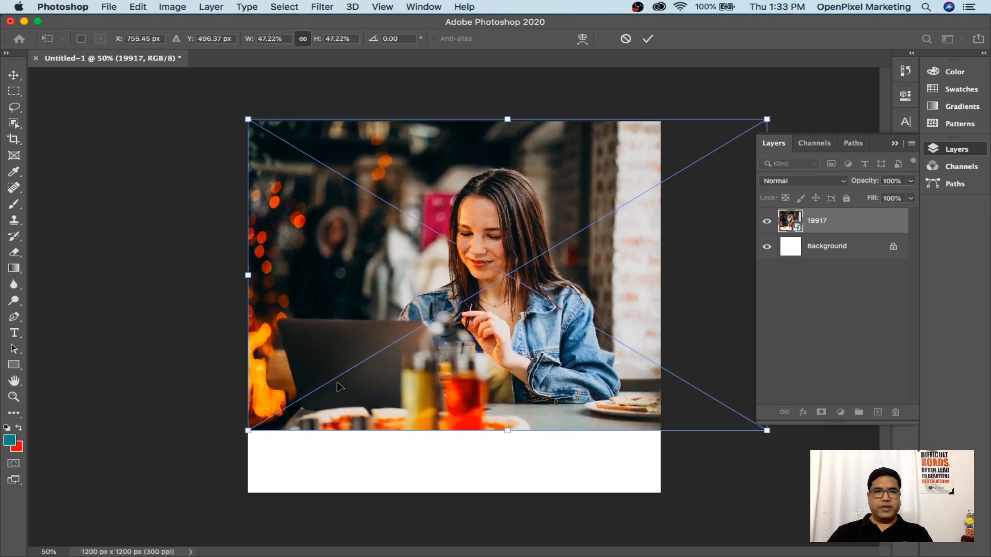
{"action": "left_click_drag", "start_coordinate": [248, 430], "coordinate": [119, 542]}
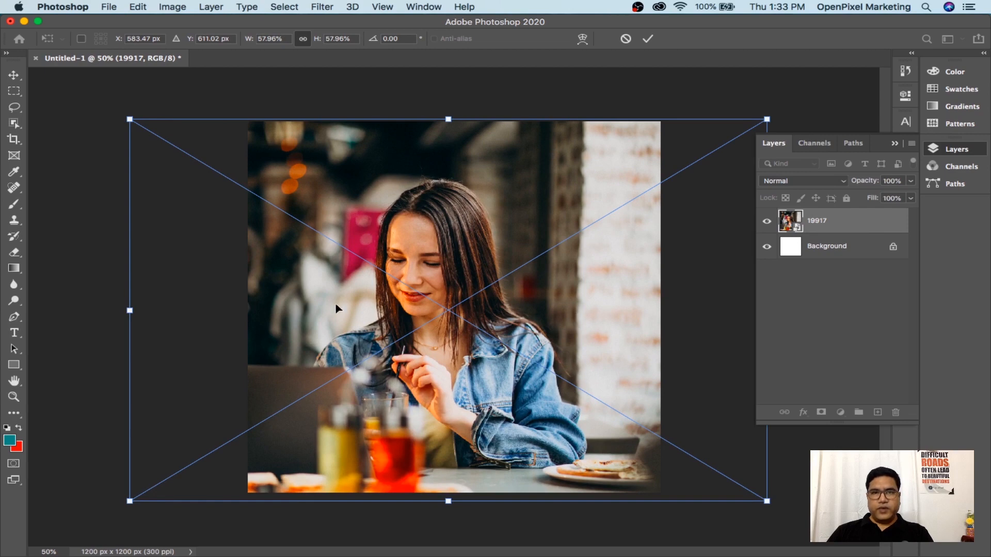
{"action": "left_click_drag", "start_coordinate": [292, 310], "coordinate": [394, 304]}
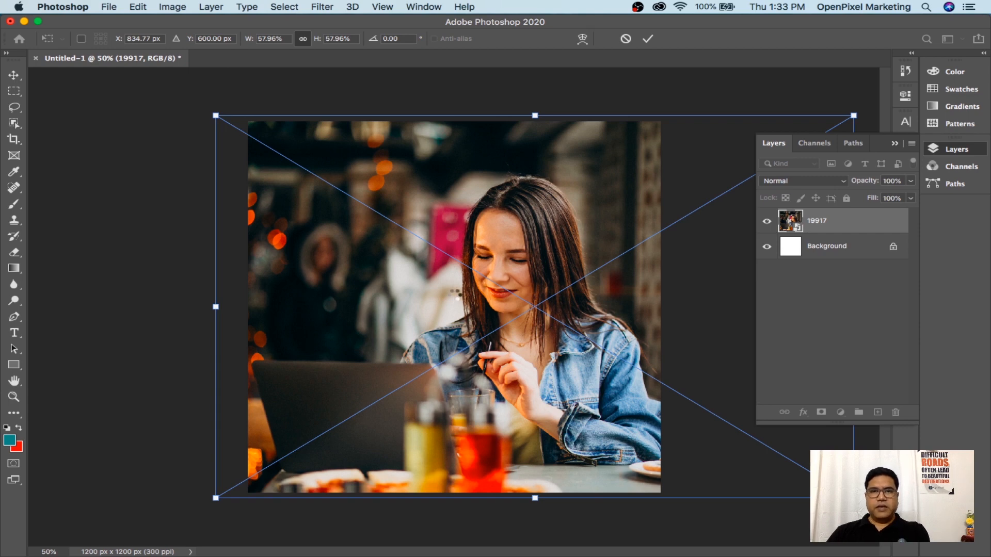
{"action": "key", "text": "Return"}
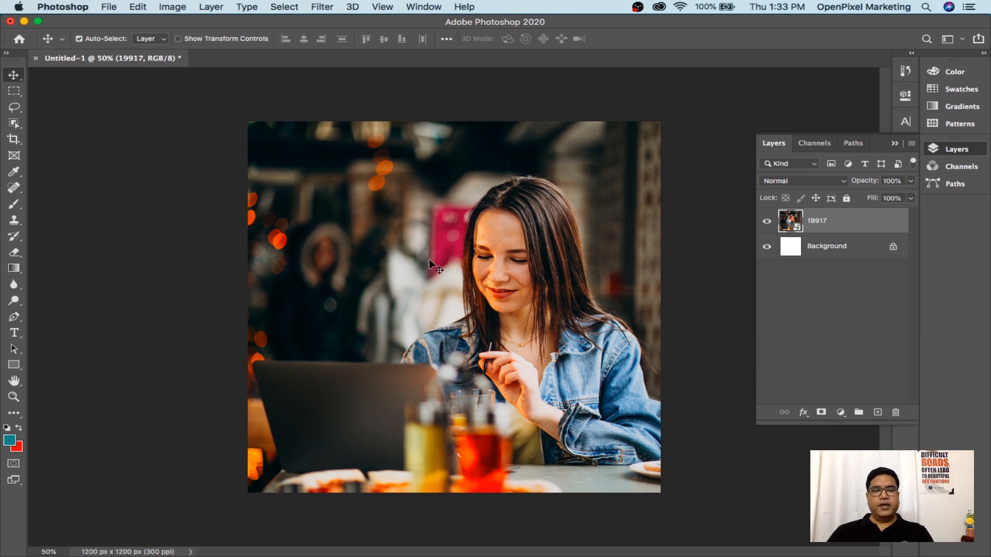
{"action": "key", "text": "super+s"}
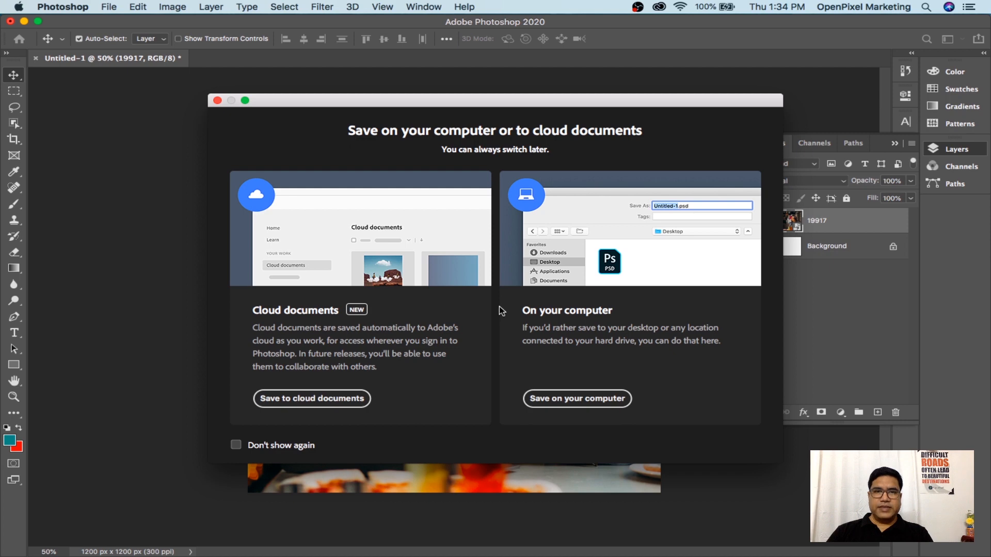
Save on the computer to Documents > GraphicDesign > activity-2 and select the Untitled-1.psd name
{"action": "left_click", "coordinate": [585, 402]}
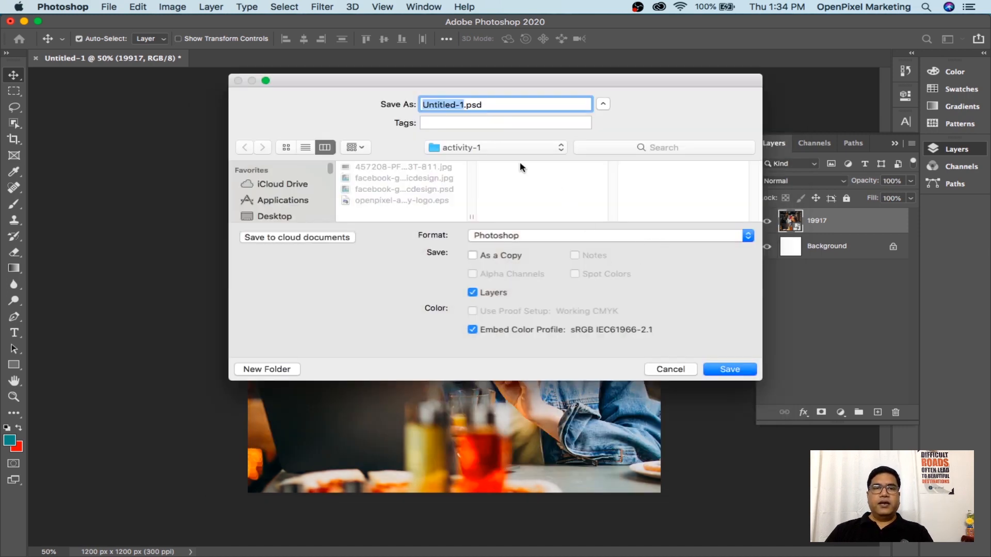
{"action": "left_click", "coordinate": [481, 149]}
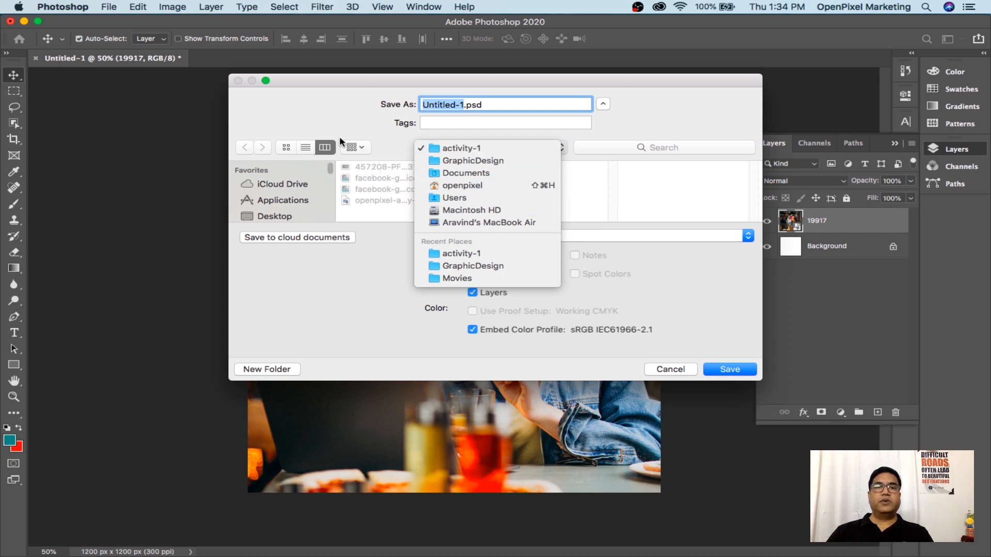
{"action": "left_click", "coordinate": [314, 153]}
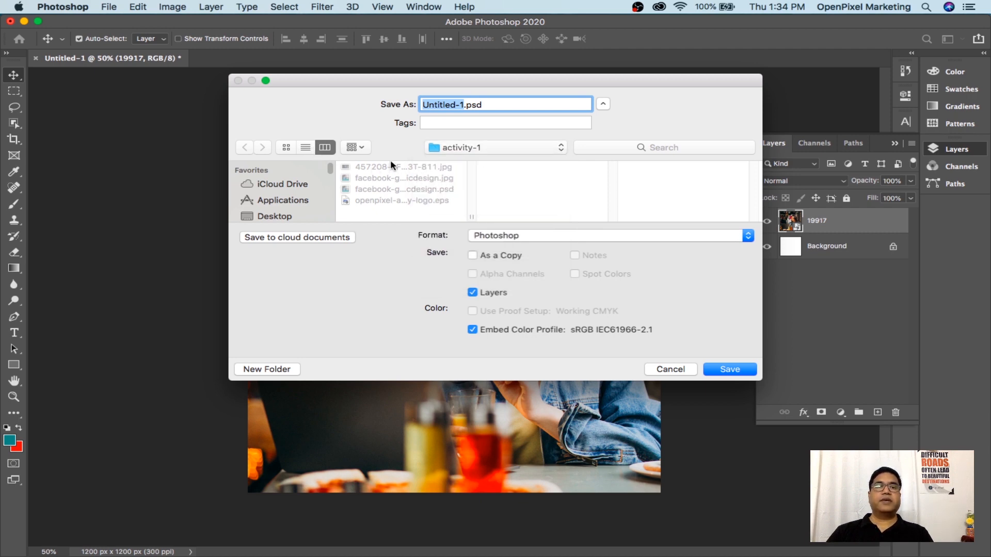
{"action": "left_click", "coordinate": [491, 153]}
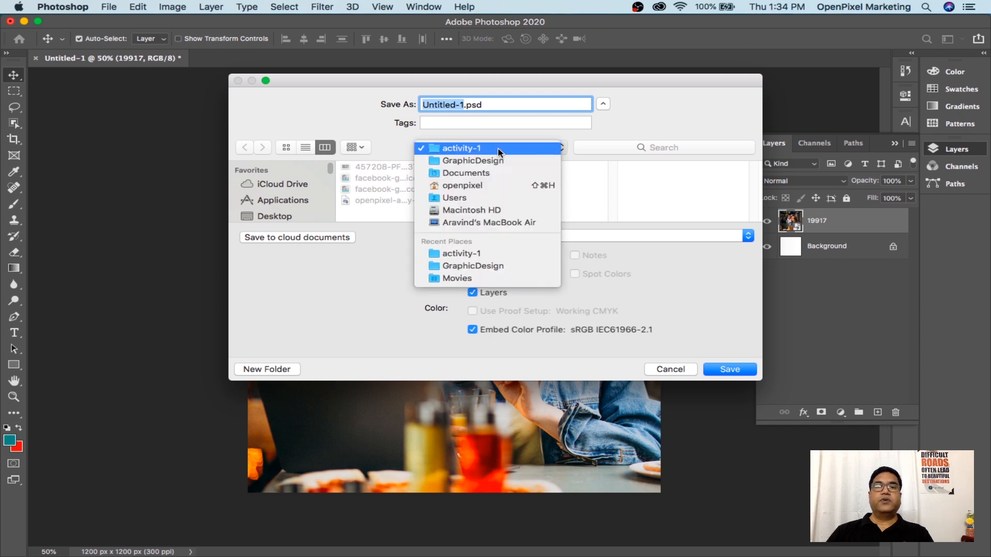
{"action": "left_click", "coordinate": [473, 173]}
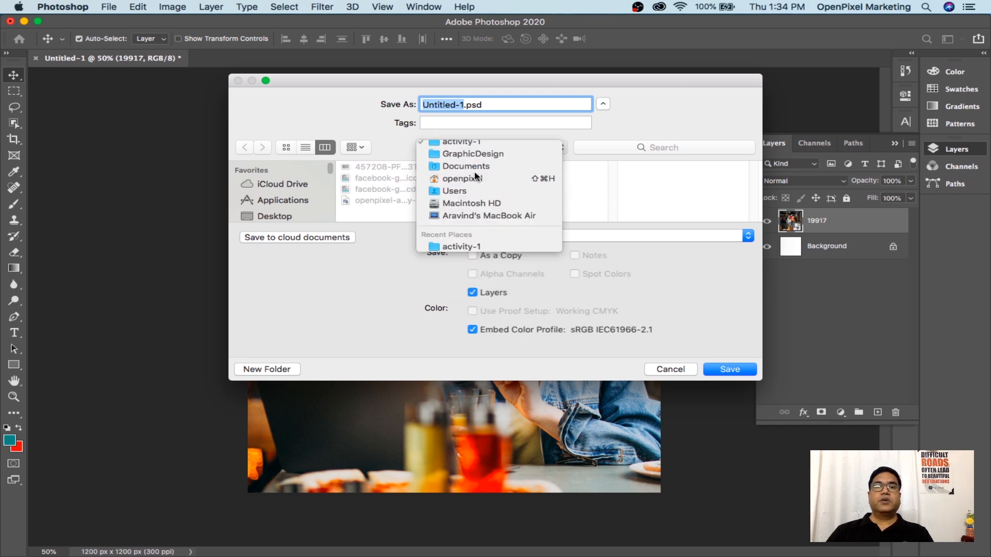
{"action": "left_click", "coordinate": [394, 178]}
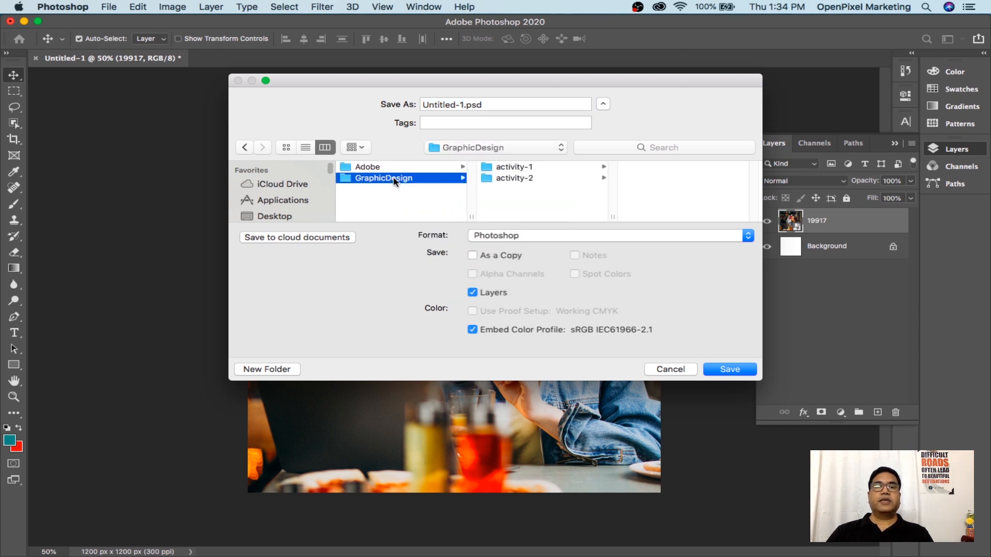
{"action": "left_click", "coordinate": [522, 181]}
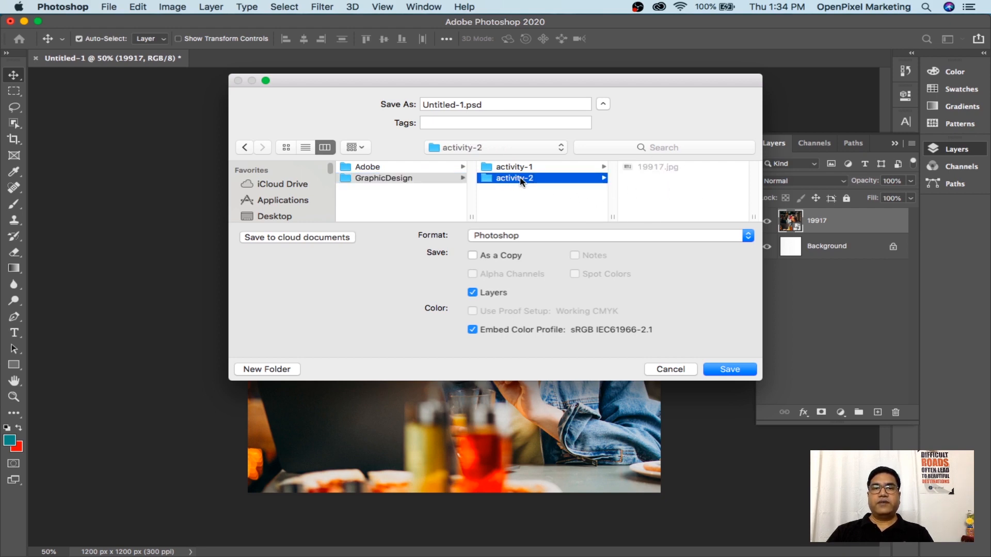
{"action": "left_click", "coordinate": [501, 105]}
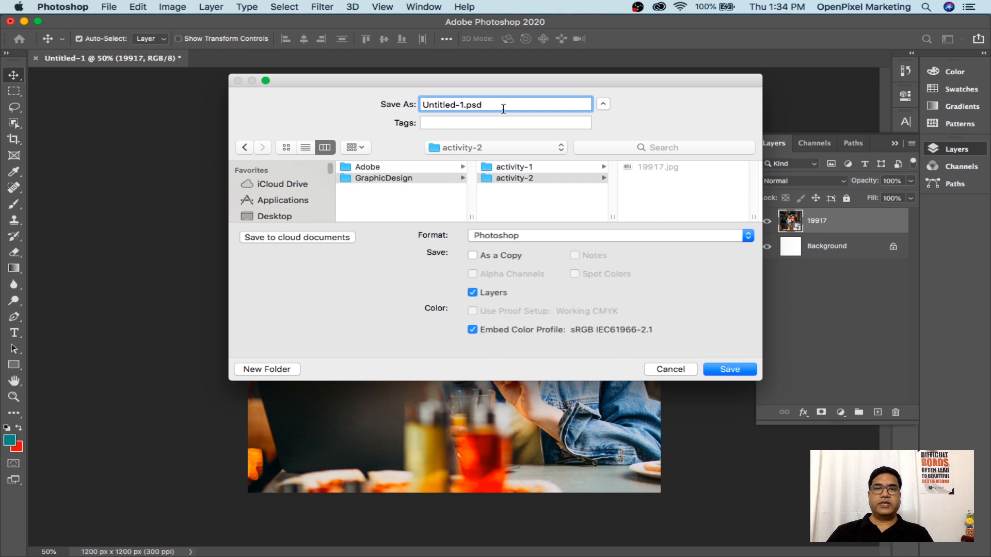
{"action": "triple_click", "coordinate": [502, 105]}
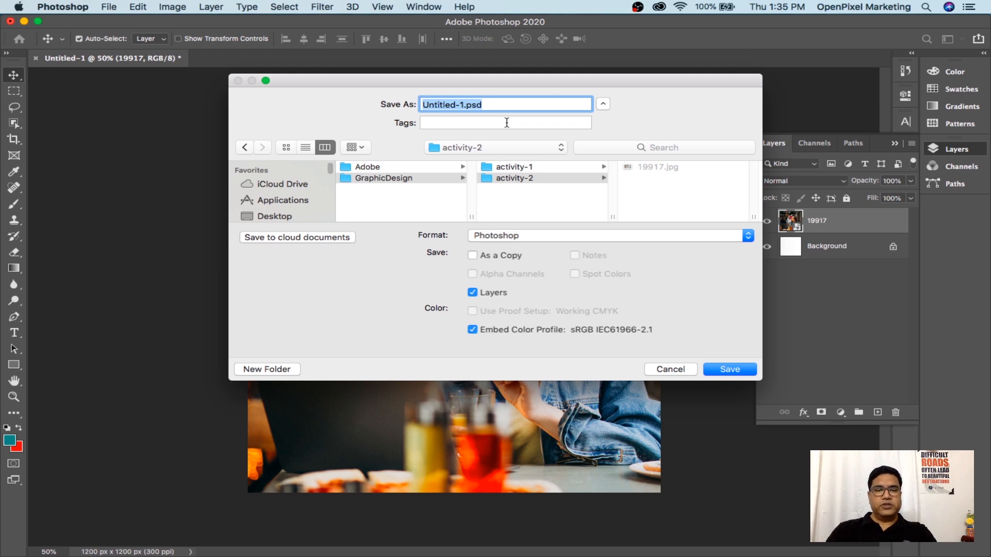
Name the file garaphic-design-promotion2 and save it in Photoshop format
{"action": "type", "text": "garap"}
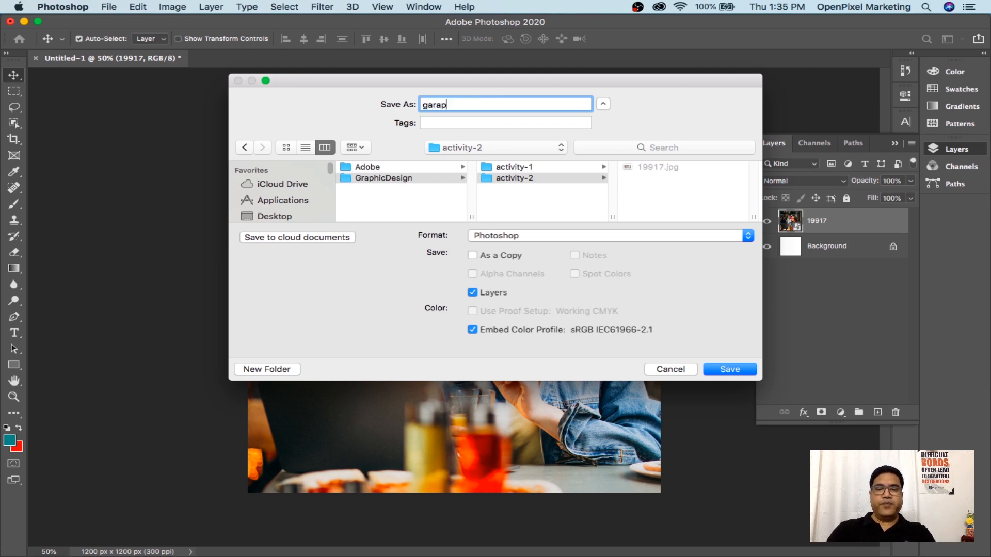
{"action": "type", "text": "hic-design"}
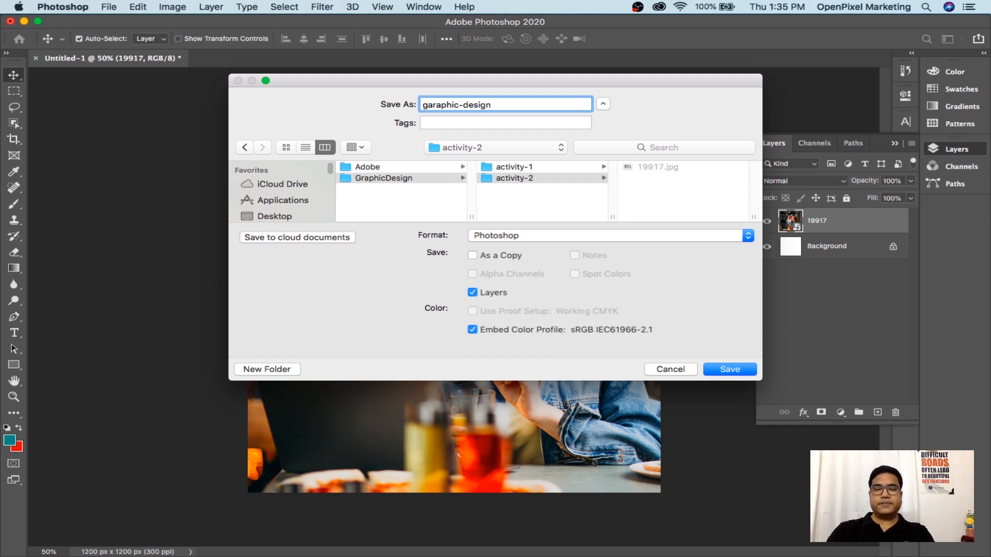
{"action": "type", "text": "-promotion"}
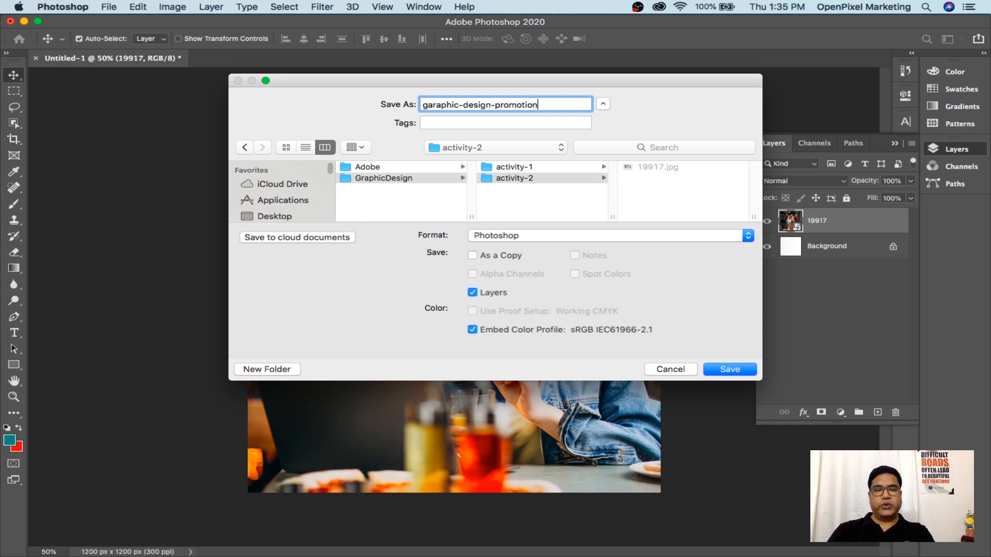
{"action": "type", "text": "2"}
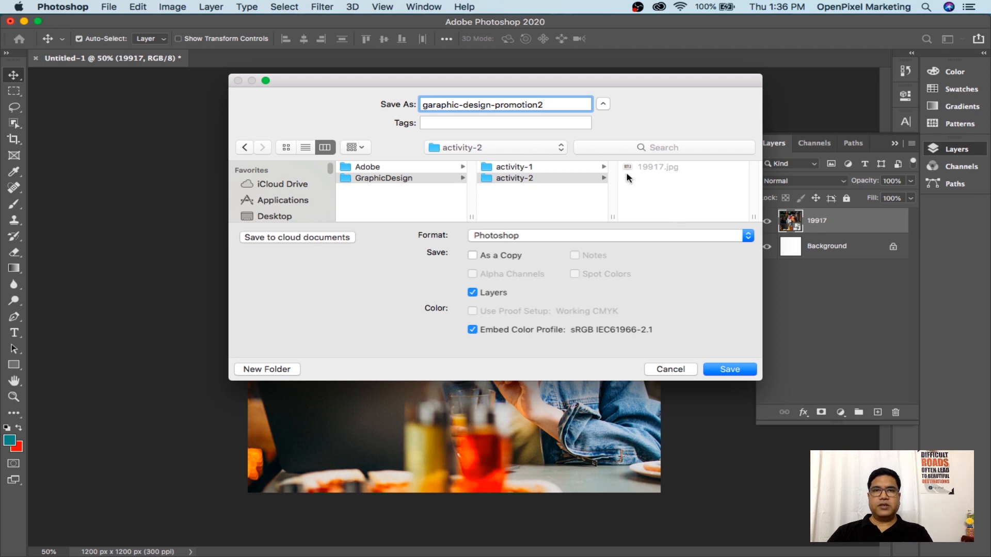
{"action": "left_click", "coordinate": [729, 370]}
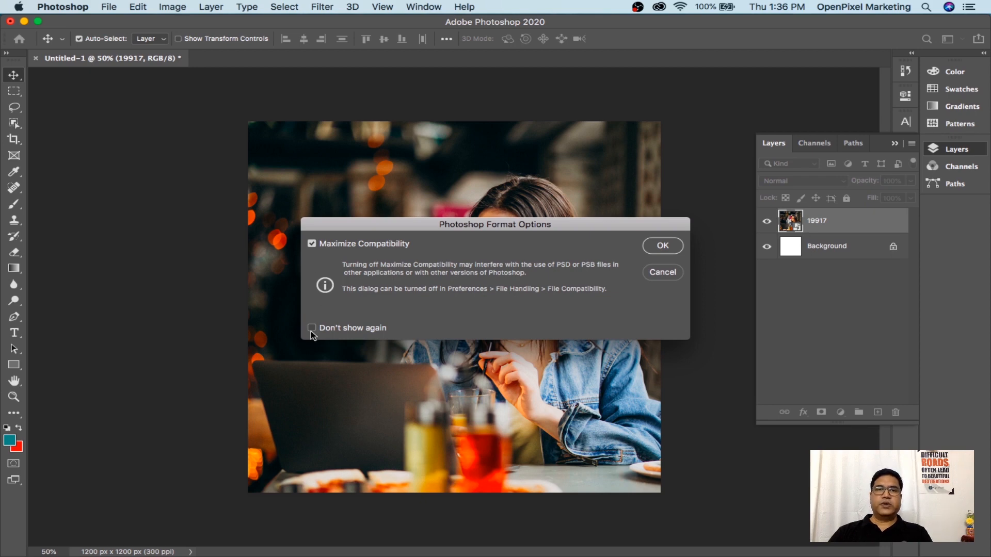
Accept the Photoshop Format Options with Maximize Compatibility checked
{"action": "left_click", "coordinate": [664, 248]}
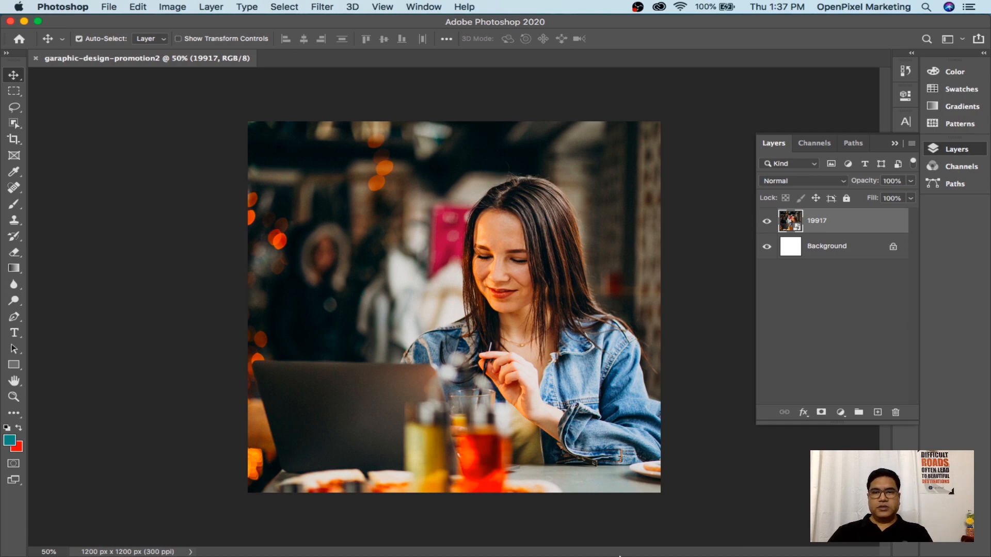
Copy the 'Graphic Design Training' heading from the FacebookTimelineImage Google Doc and return to Photoshop
{"action": "left_click", "coordinate": [654, 533]}
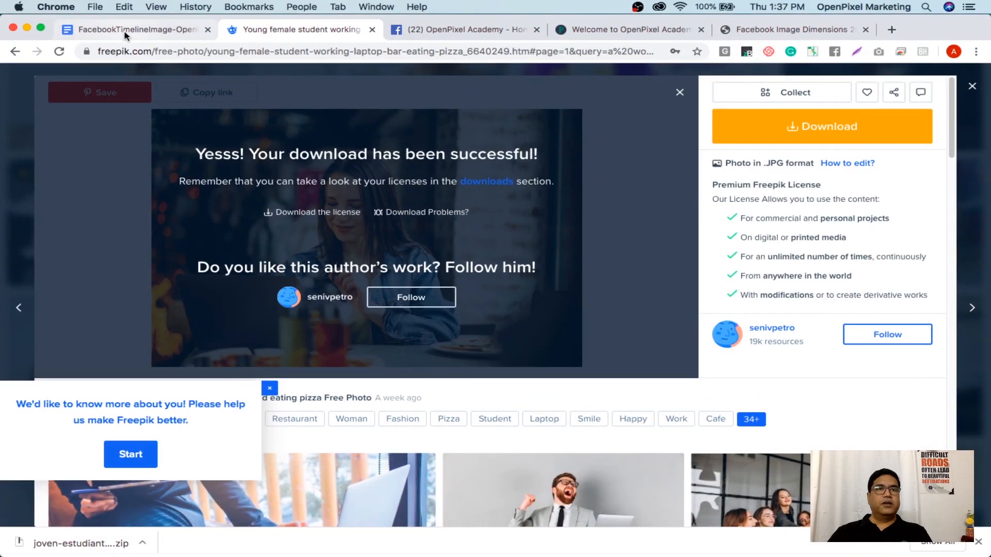
{"action": "left_click", "coordinate": [122, 31]}
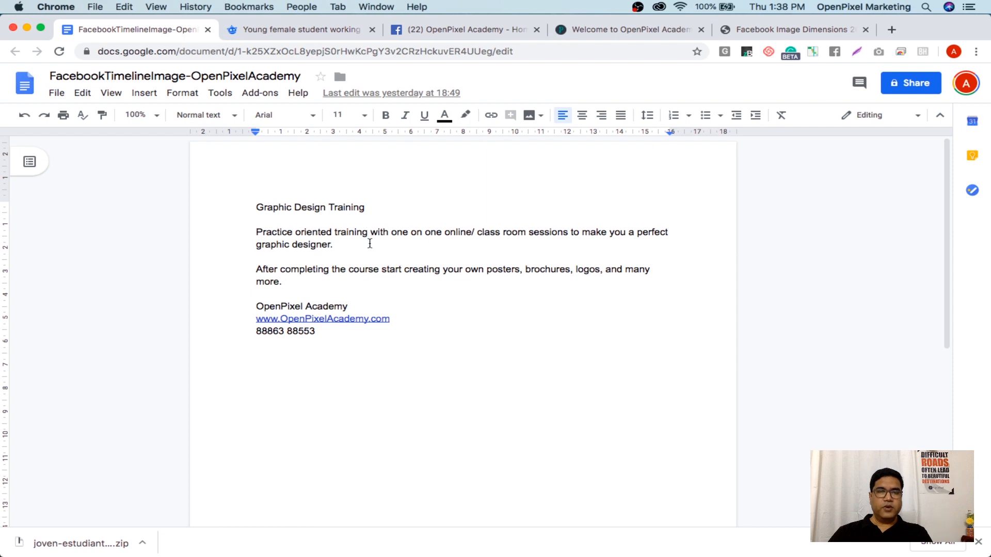
{"action": "left_click_drag", "start_coordinate": [257, 207], "coordinate": [302, 206]}
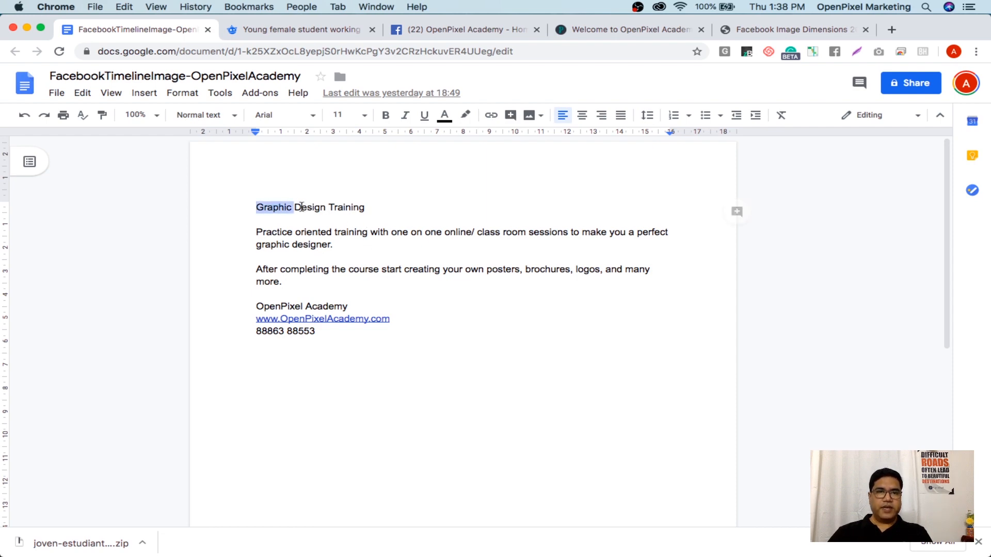
{"action": "left_click", "coordinate": [294, 219]}
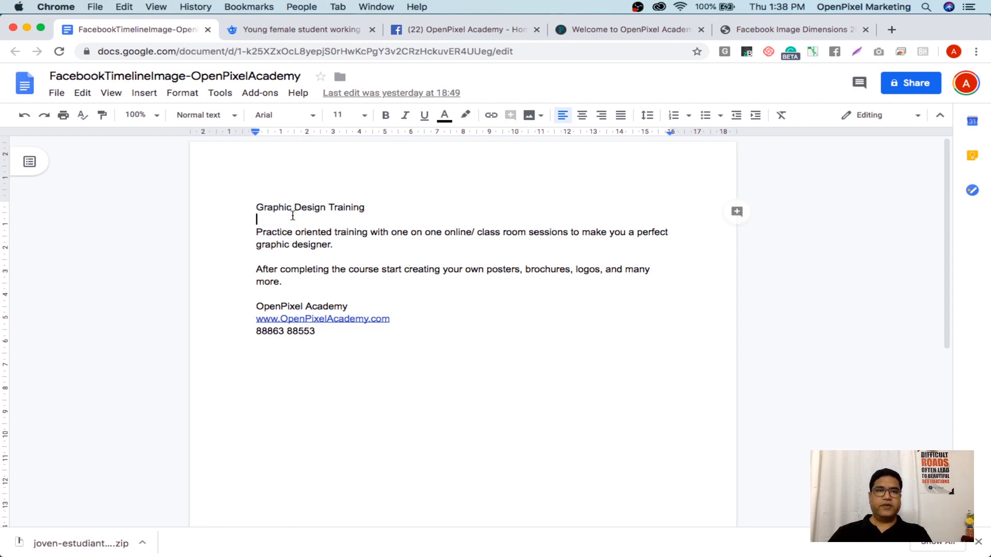
{"action": "left_click_drag", "start_coordinate": [365, 207], "coordinate": [258, 208]}
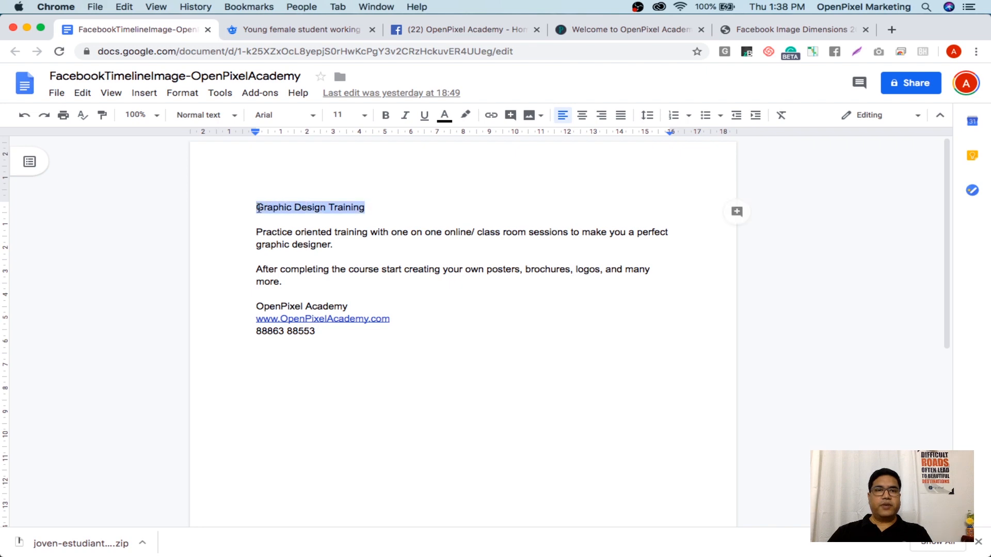
{"action": "right_click", "coordinate": [272, 209]}
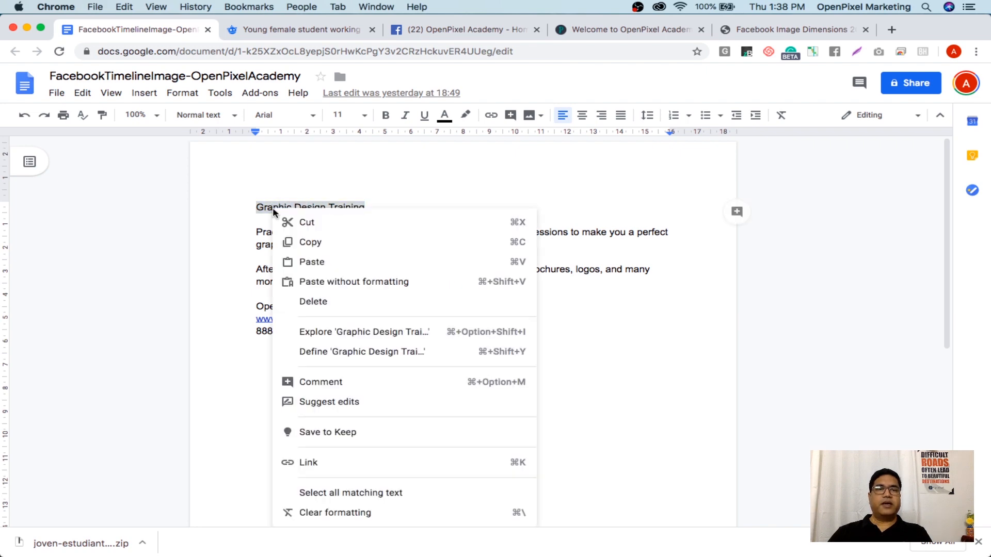
{"action": "left_click", "coordinate": [311, 241]}
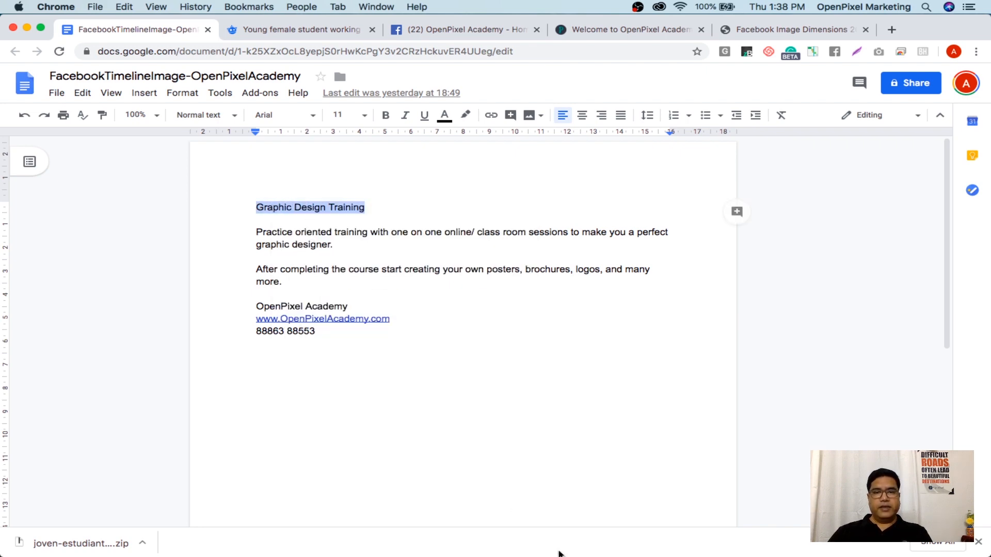
{"action": "left_click", "coordinate": [778, 537]}
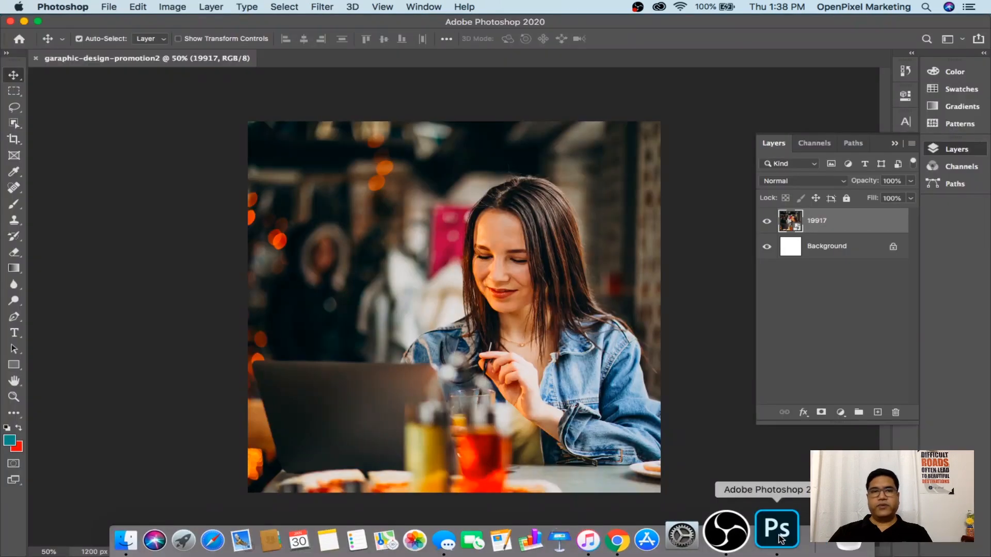
Paste 'Graphic Design Training' as a new teal text layer at the photo's upper left
{"action": "left_click", "coordinate": [15, 333]}
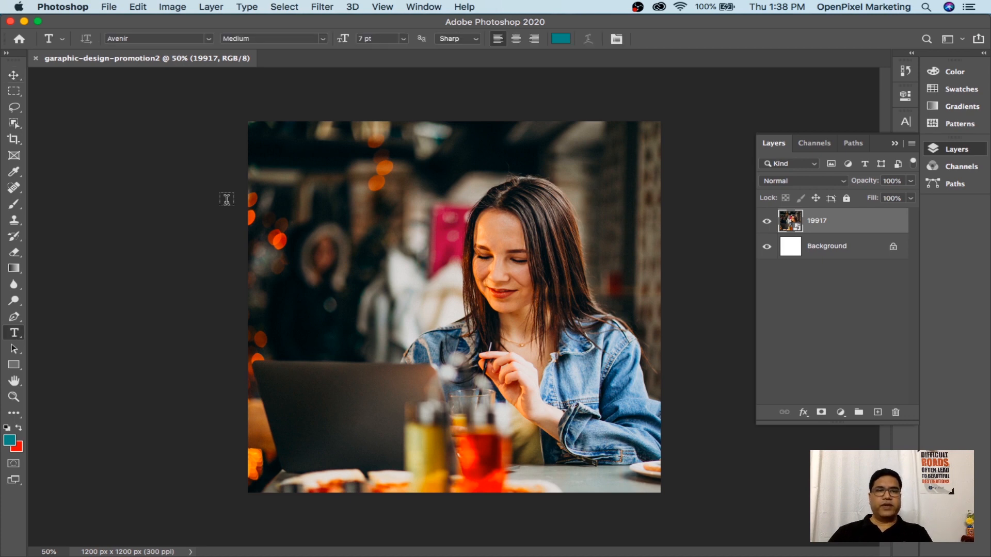
{"action": "left_click", "coordinate": [298, 205]}
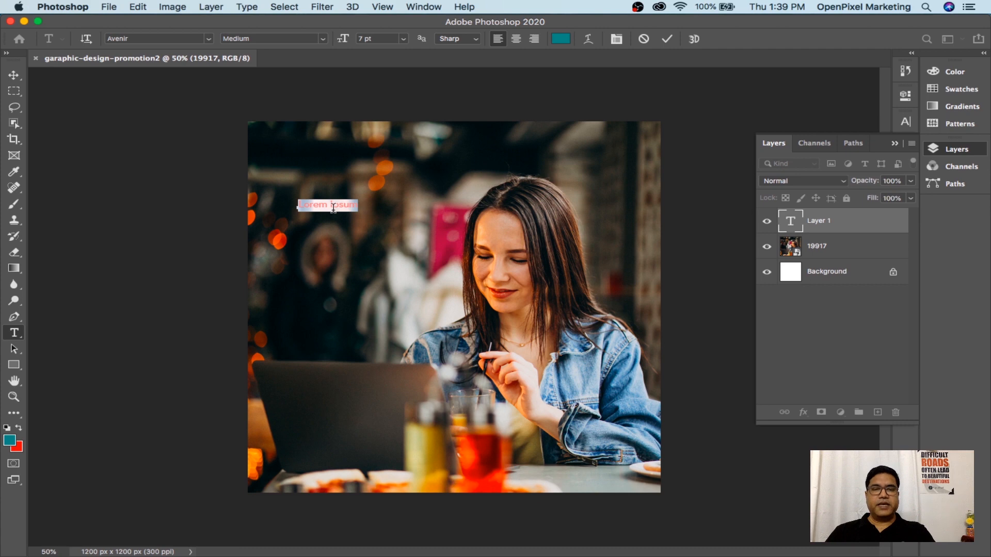
{"action": "key", "text": "super+v"}
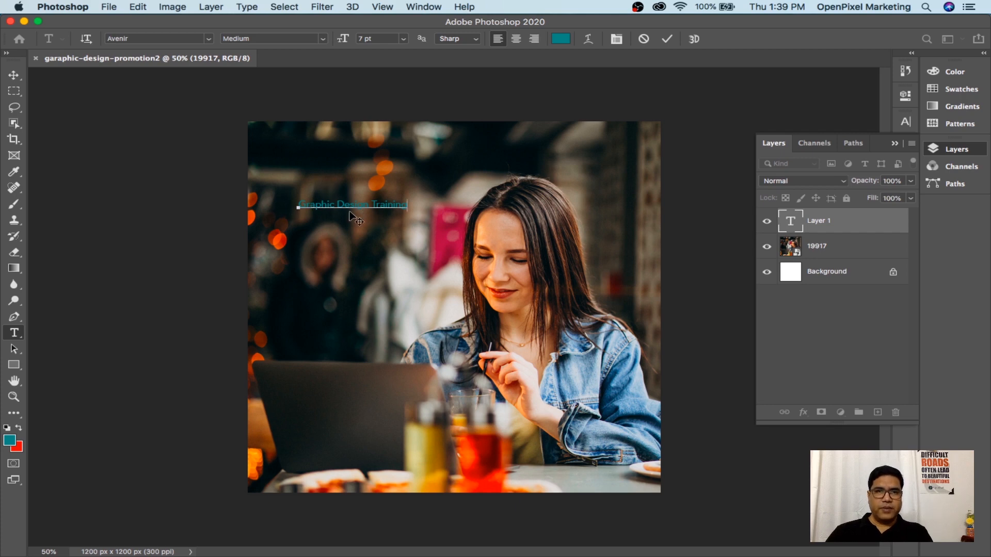
{"action": "left_click", "coordinate": [12, 78]}
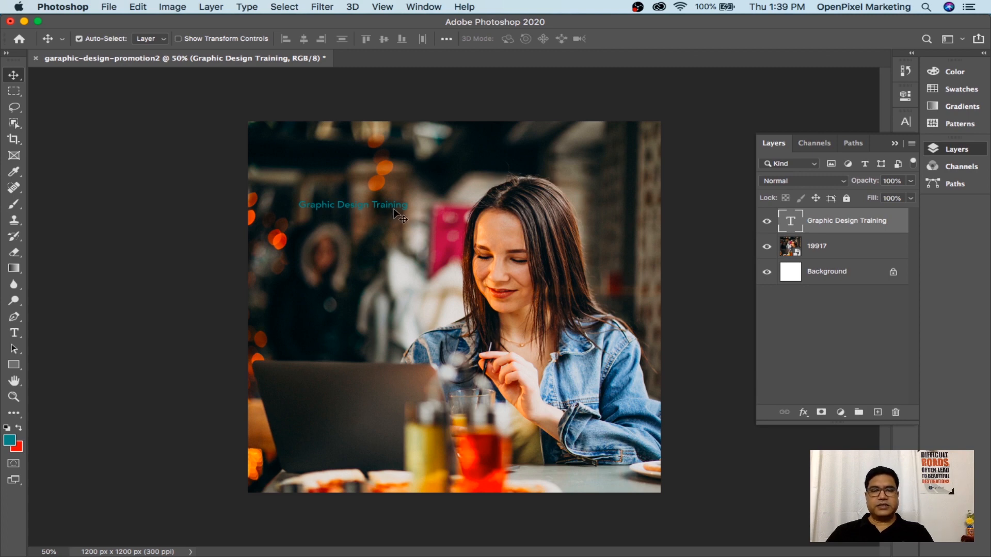
Scale the heading to about 266% and move it down just above the laptop
{"action": "key", "text": "super+t"}
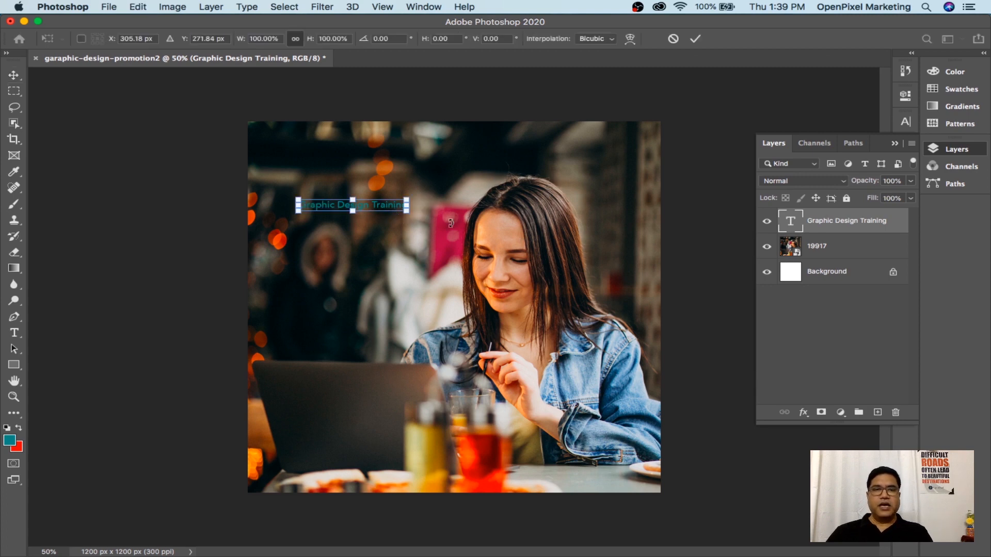
{"action": "left_click_drag", "start_coordinate": [408, 211], "coordinate": [582, 293]}
{"action": "left_click_drag", "start_coordinate": [467, 223], "coordinate": [430, 336]}
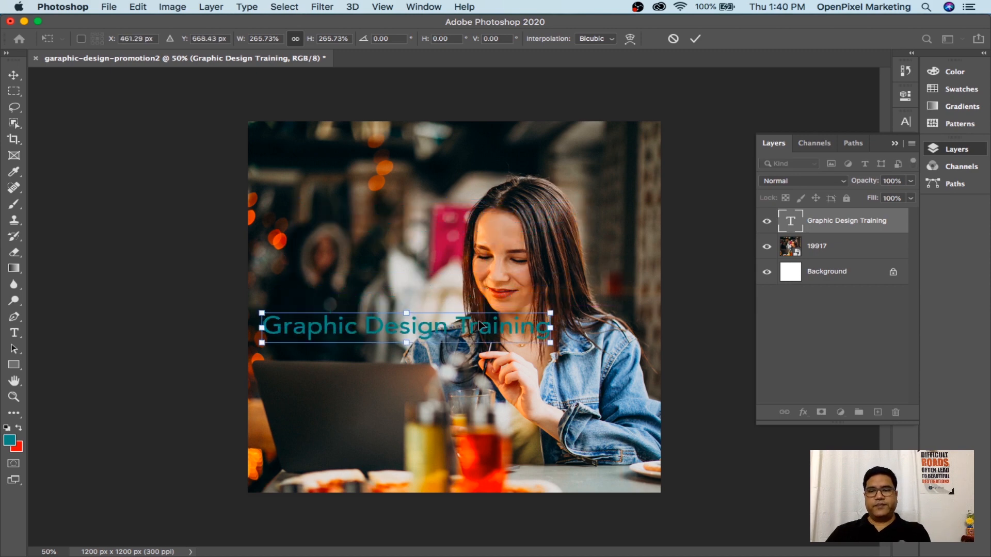
{"action": "key", "text": "Return"}
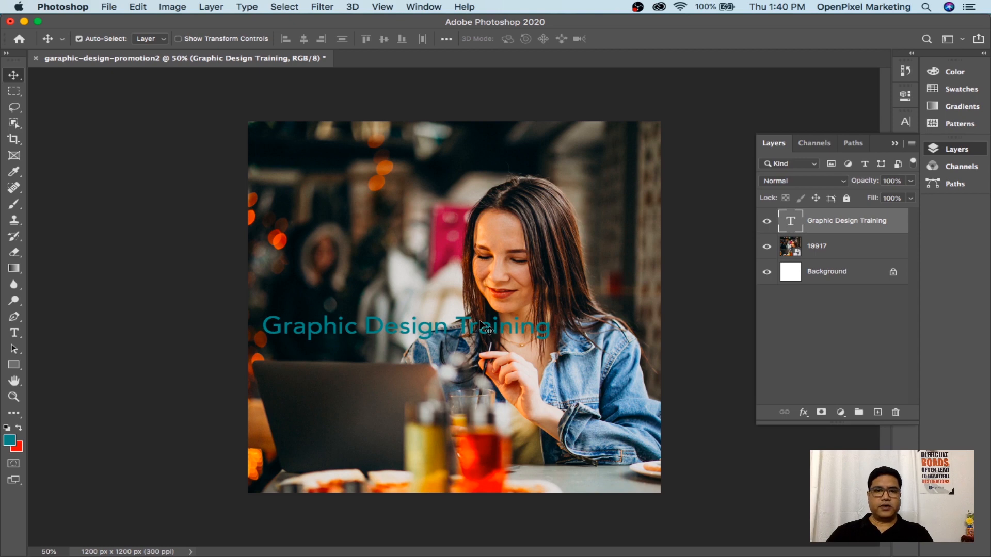
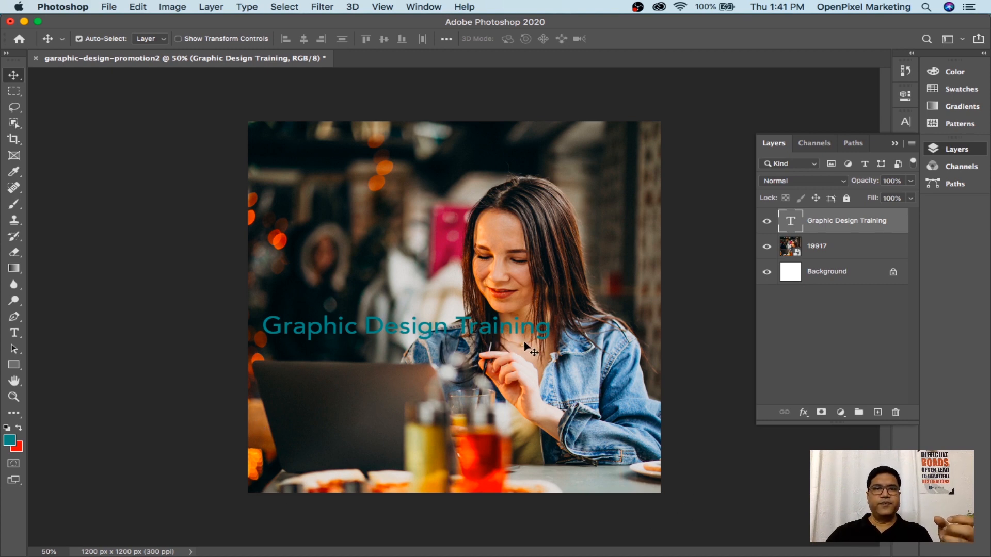
Marquee-select a strip across the bottom of the photo, with the 19917 layer active
{"action": "left_click", "coordinate": [12, 95]}
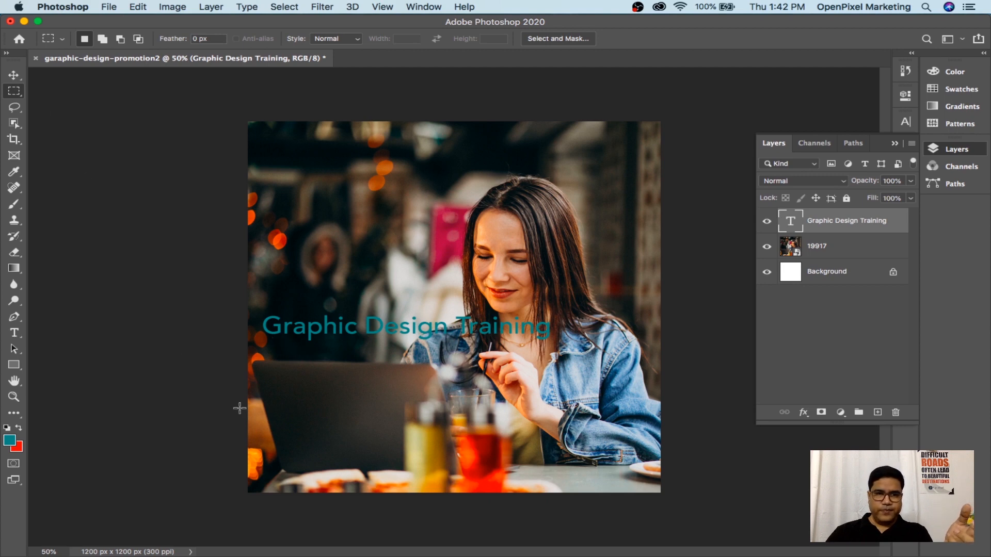
{"action": "left_click_drag", "start_coordinate": [240, 404], "coordinate": [731, 517]}
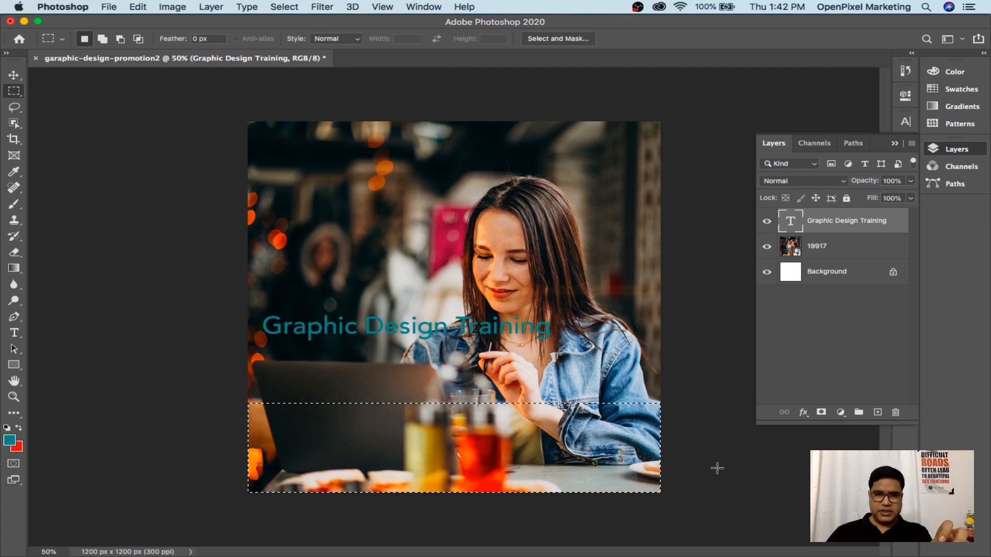
{"action": "left_click", "coordinate": [831, 252]}
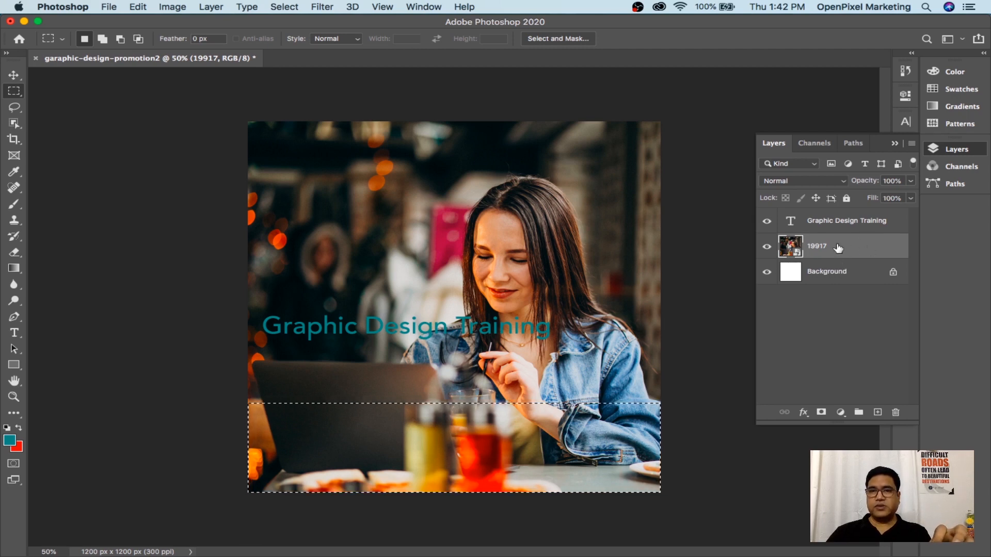
Add a new empty Layer 1 above the Graphic Design Training text layer
{"action": "left_click", "coordinate": [836, 223]}
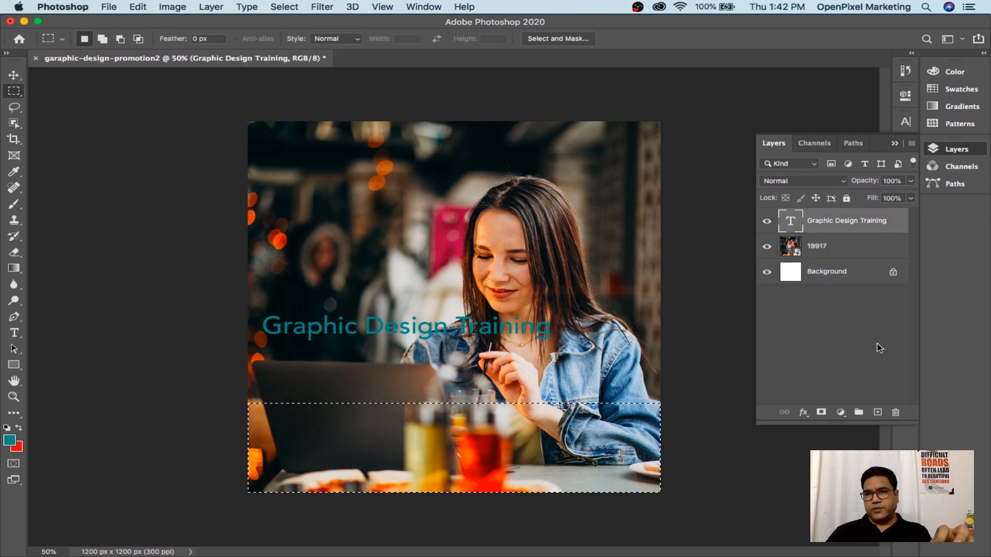
{"action": "left_click", "coordinate": [878, 413]}
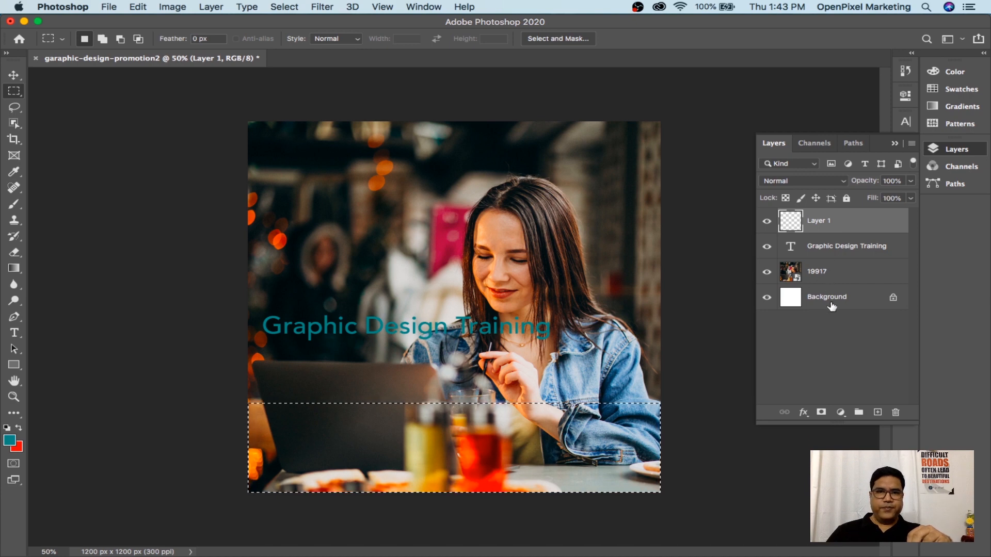
{"action": "left_click", "coordinate": [830, 276]}
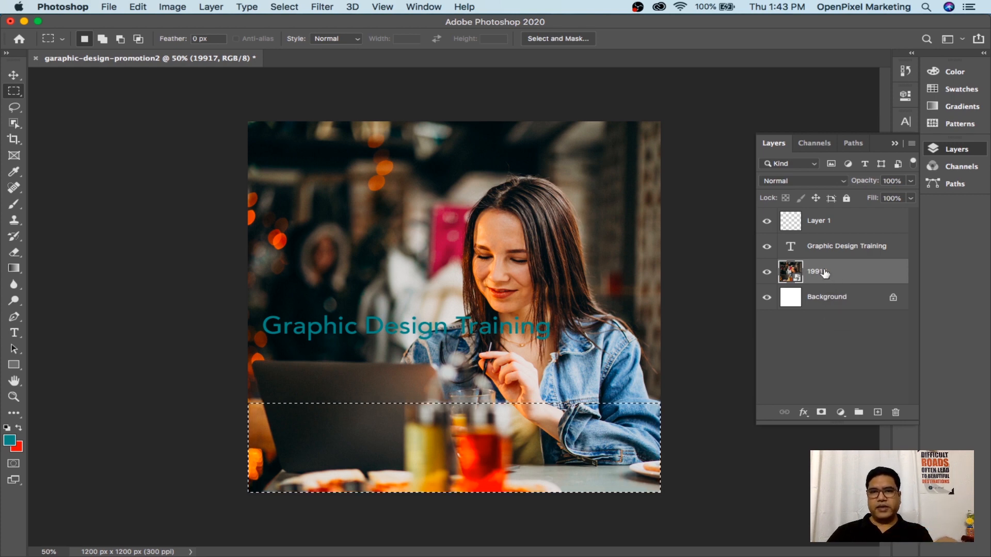
{"action": "left_click", "coordinate": [834, 223]}
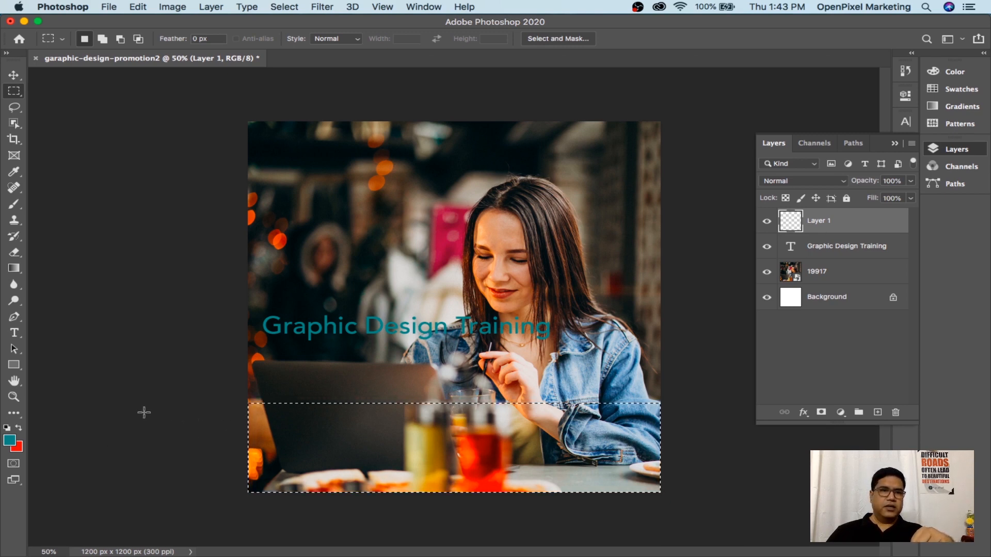
{"action": "left_click", "coordinate": [9, 441]}
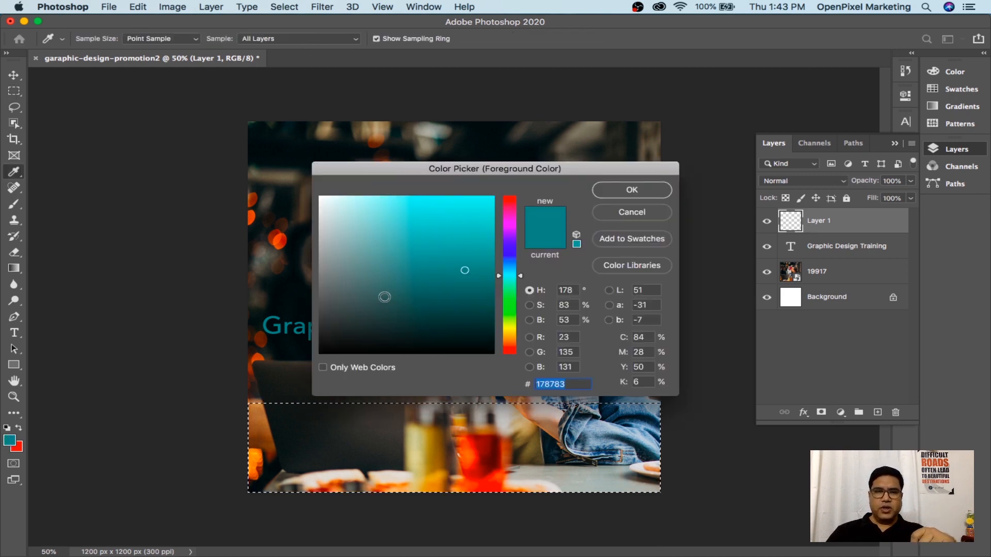
Set the foreground colour to the dark grey 272828
{"action": "left_click_drag", "start_coordinate": [329, 290], "coordinate": [324, 329]}
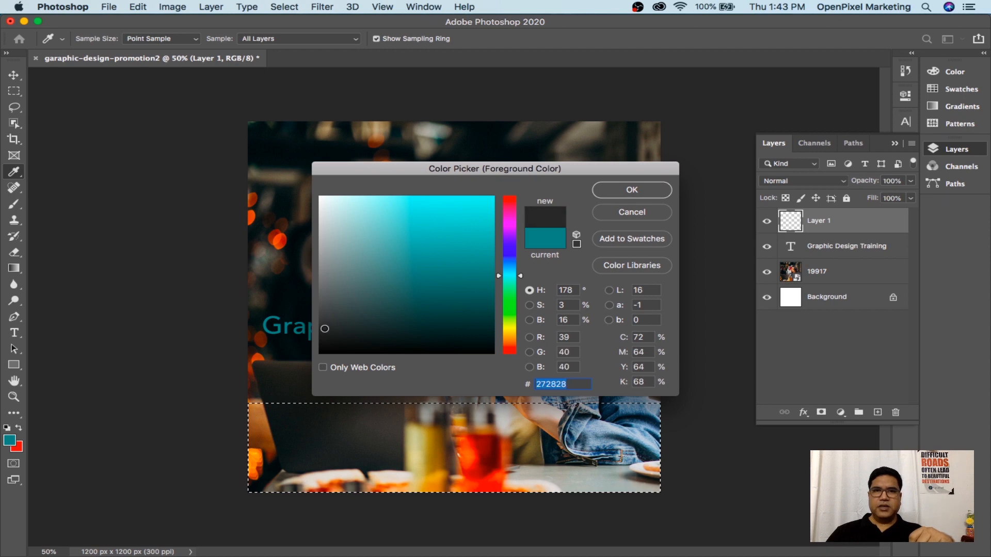
{"action": "left_click", "coordinate": [632, 190]}
{"action": "key", "text": "m"}
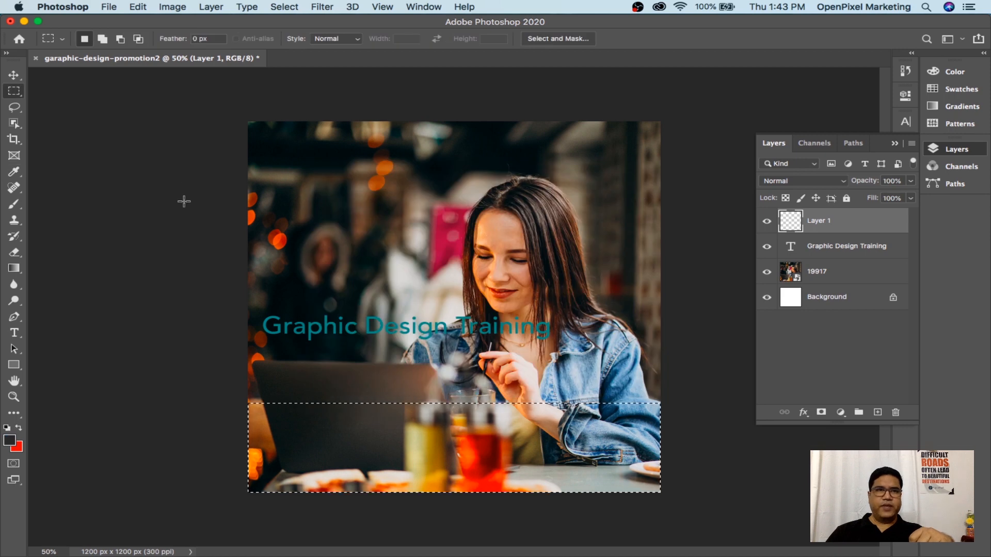
{"action": "left_click", "coordinate": [137, 6]}
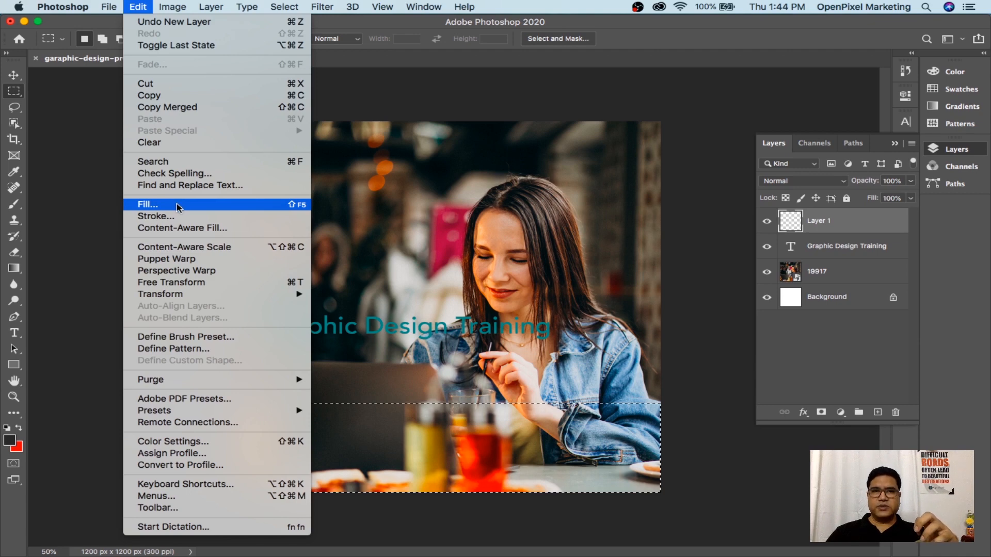
Fill the bottom selection on Layer 1 with Foreground Color at 100% opacity
{"action": "left_click", "coordinate": [178, 207]}
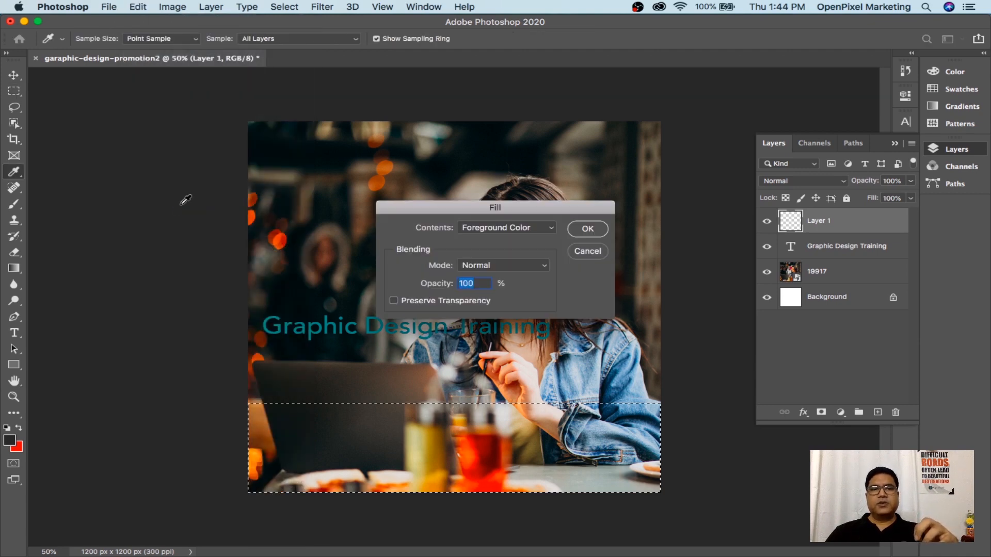
{"action": "left_click", "coordinate": [486, 228]}
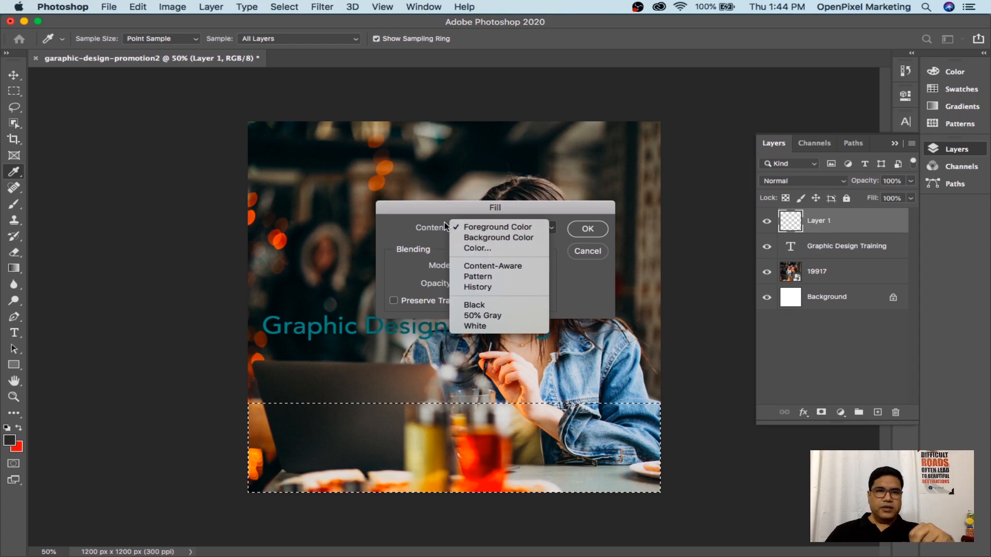
{"action": "left_click", "coordinate": [397, 215]}
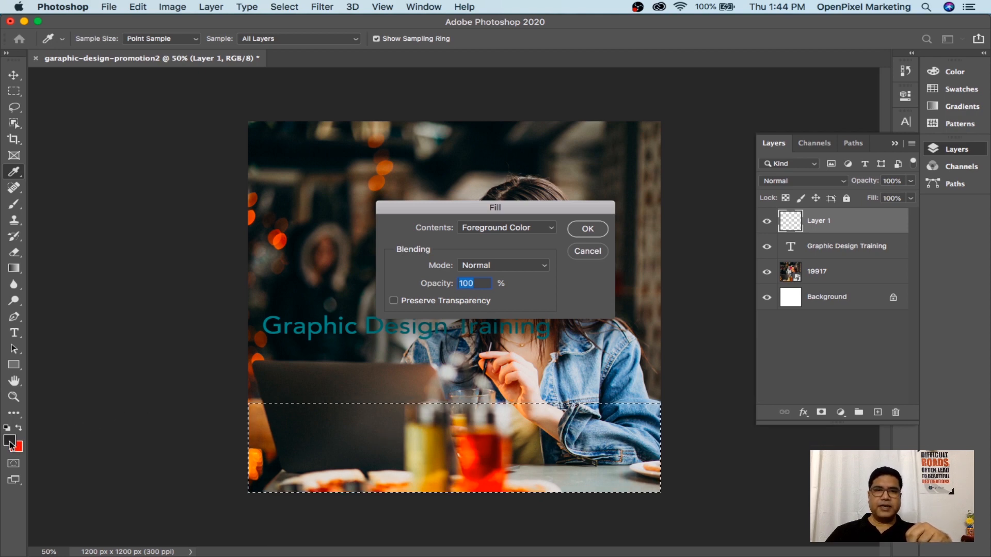
{"action": "left_click", "coordinate": [503, 232]}
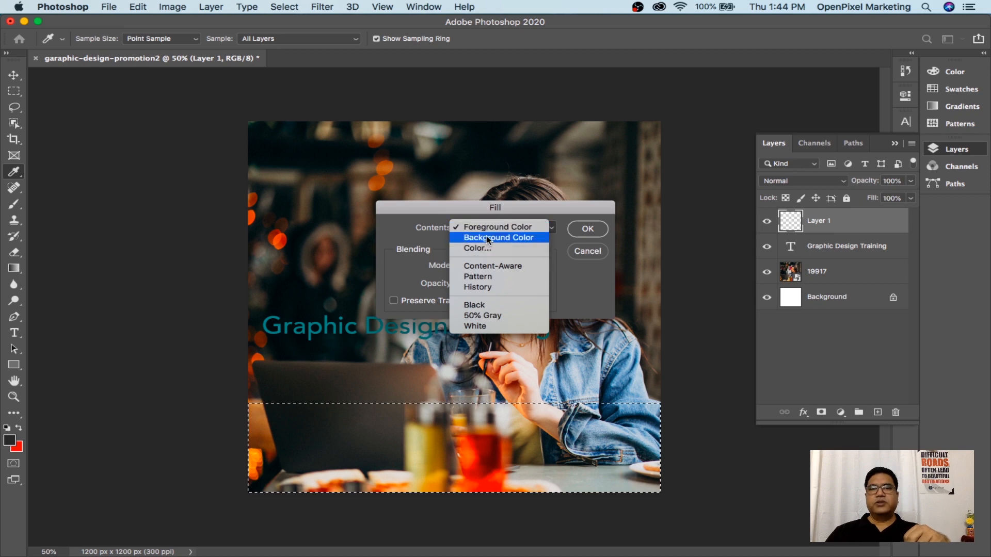
{"action": "left_click", "coordinate": [488, 229]}
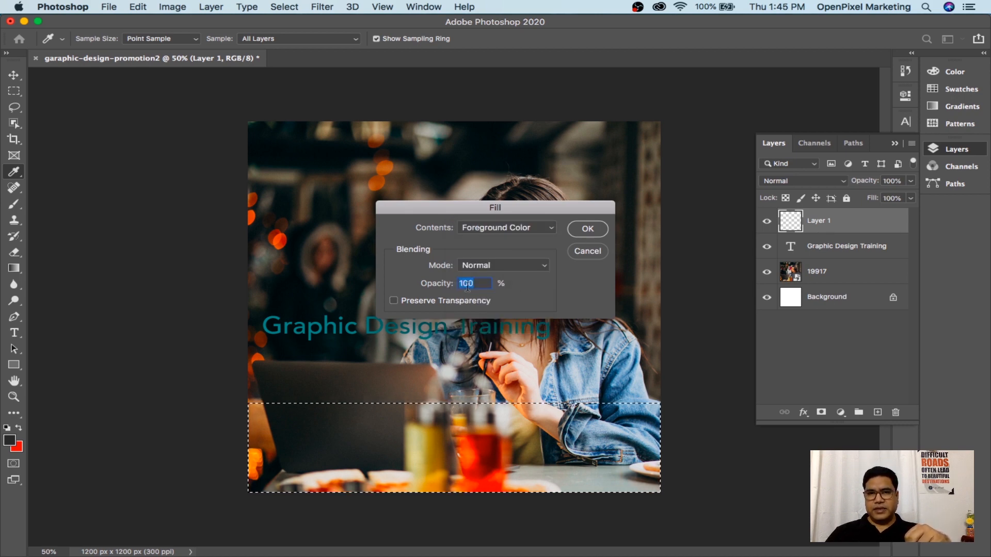
{"action": "left_click", "coordinate": [587, 230]}
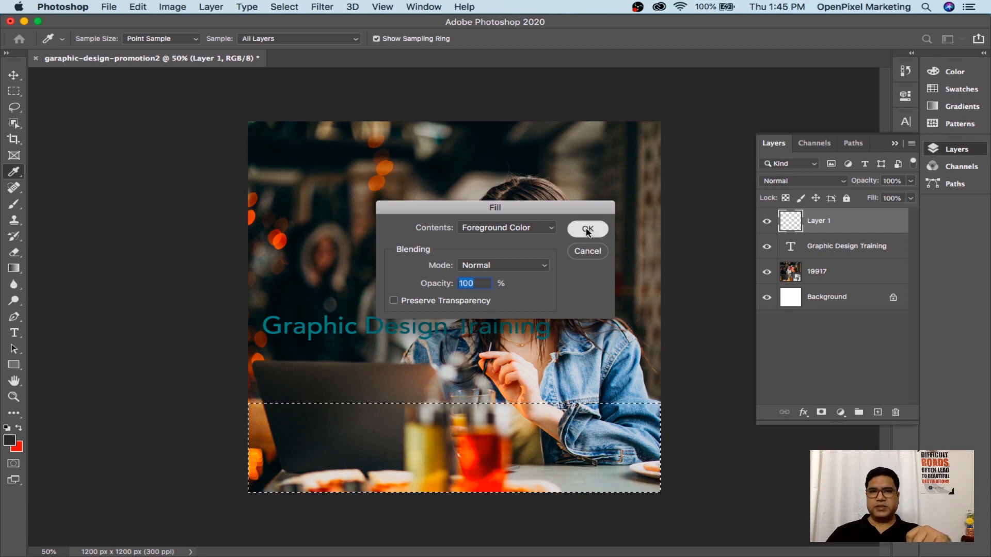
{"action": "key", "text": "m"}
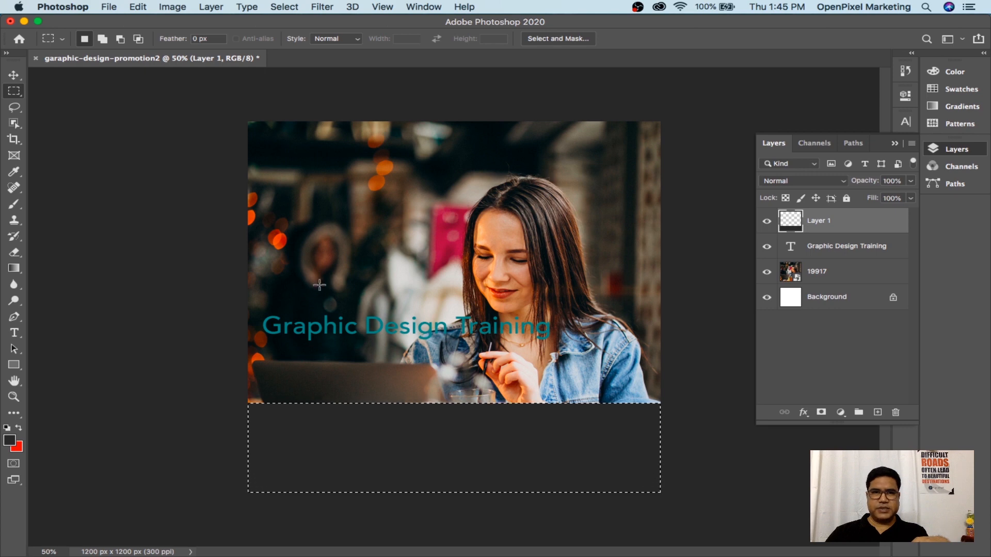
Name the dark strip's layer 'Grey Box', correcting the capitalisation of the typed name
{"action": "left_click", "coordinate": [16, 76]}
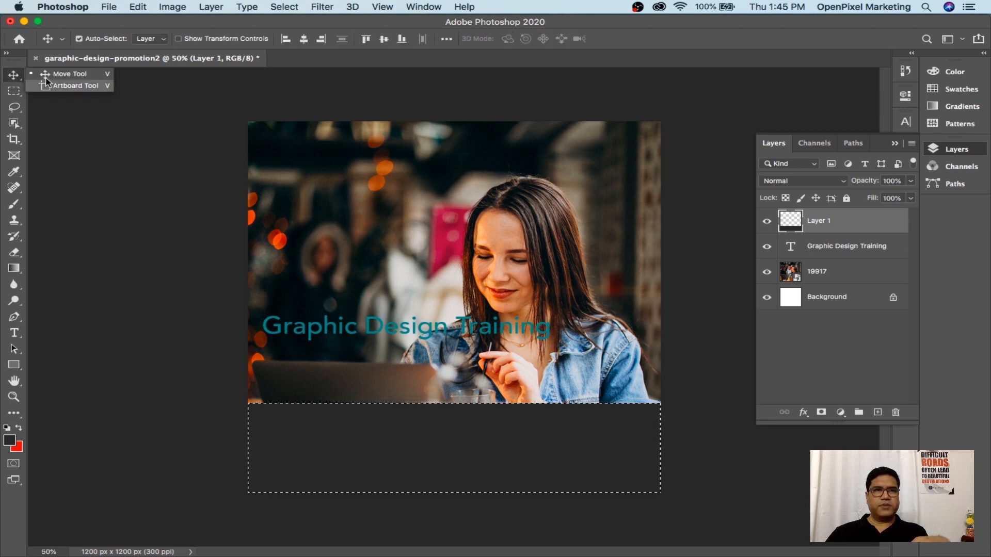
{"action": "left_click", "coordinate": [828, 228]}
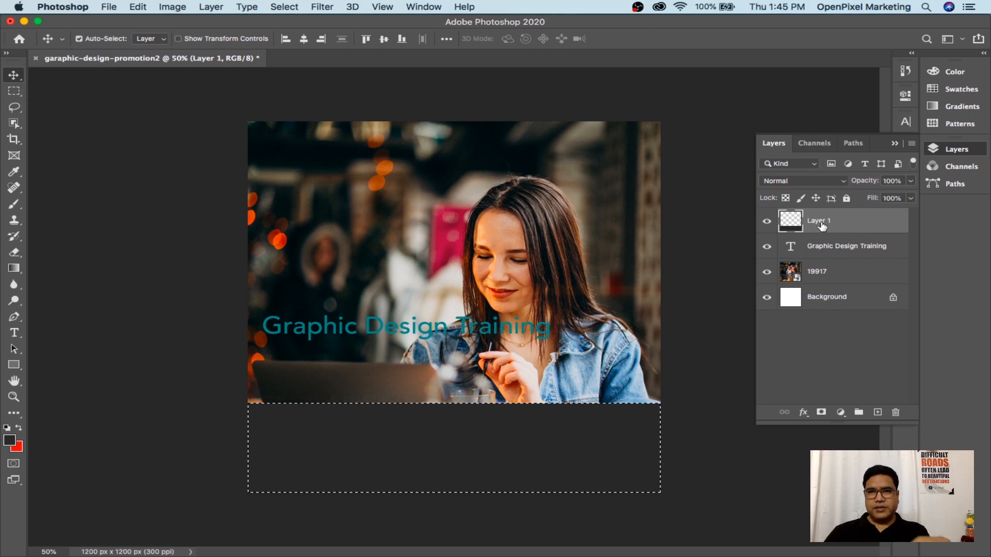
{"action": "double_click", "coordinate": [821, 222]}
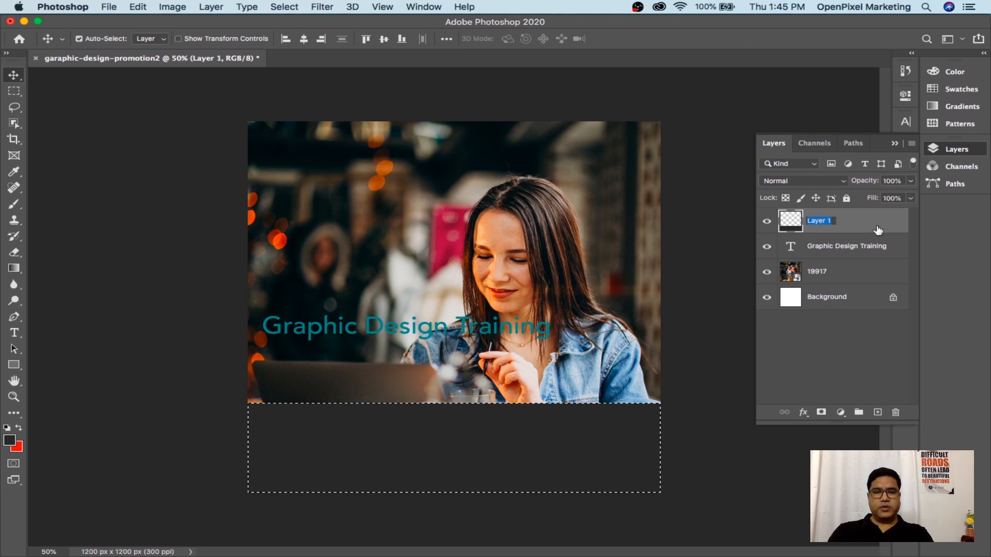
{"action": "type", "text": "GRey Box"}
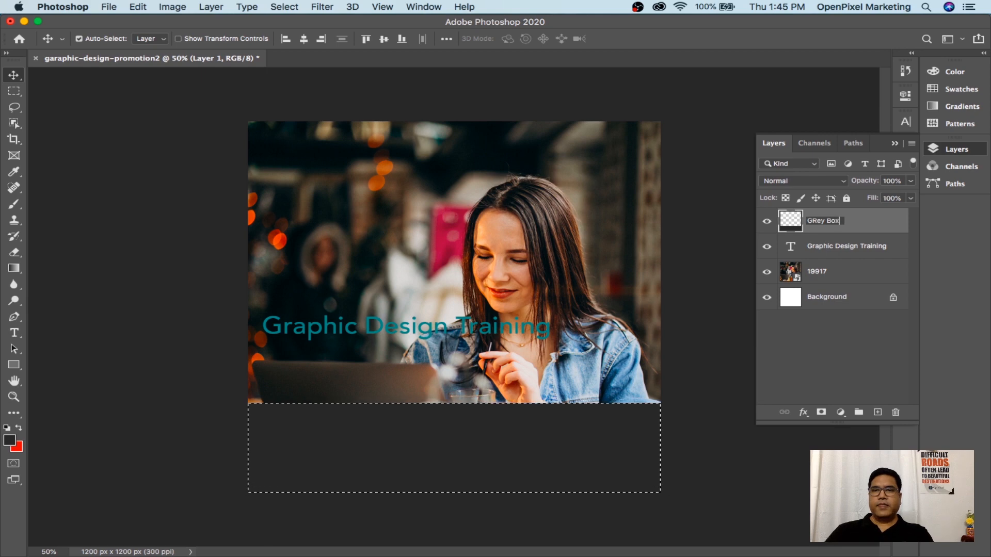
{"action": "left_click_drag", "start_coordinate": [809, 221], "coordinate": [847, 223]}
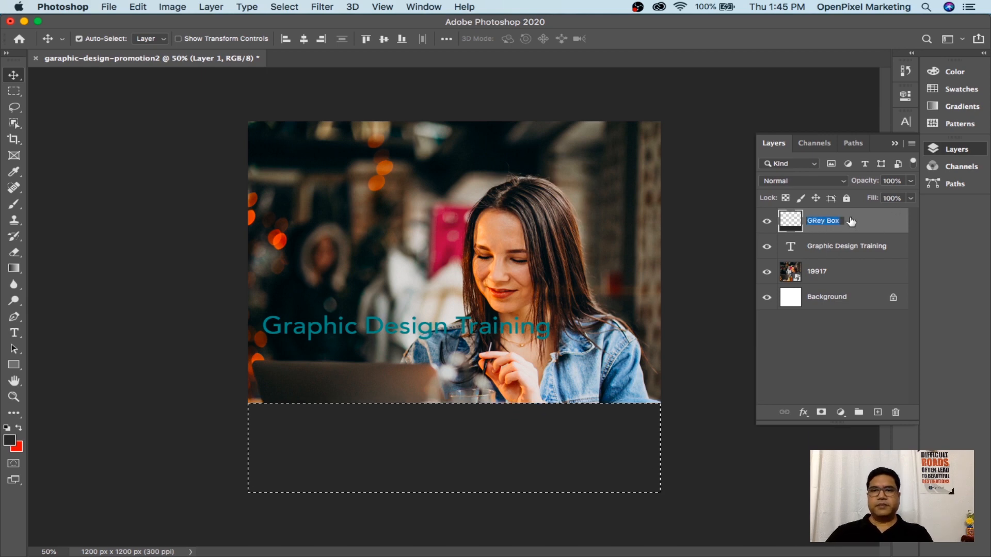
{"action": "left_click", "coordinate": [850, 324]}
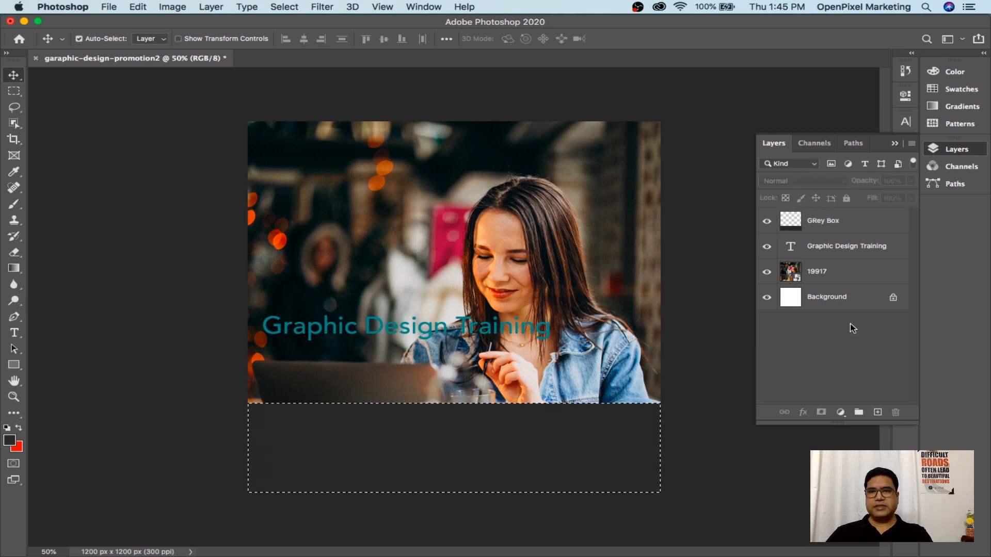
{"action": "double_click", "coordinate": [830, 221]}
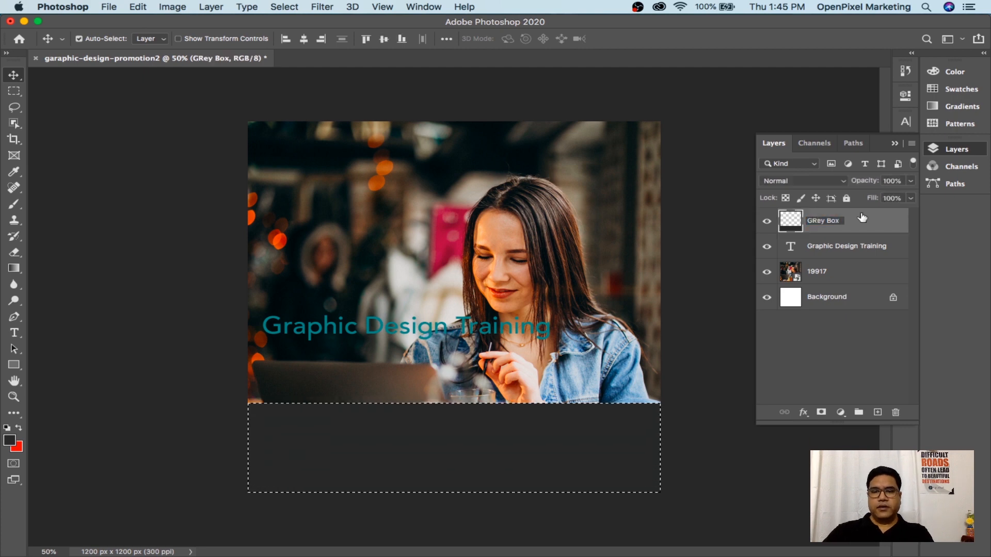
{"action": "key", "text": "BackSpace"}
{"action": "type", "text": "r"}
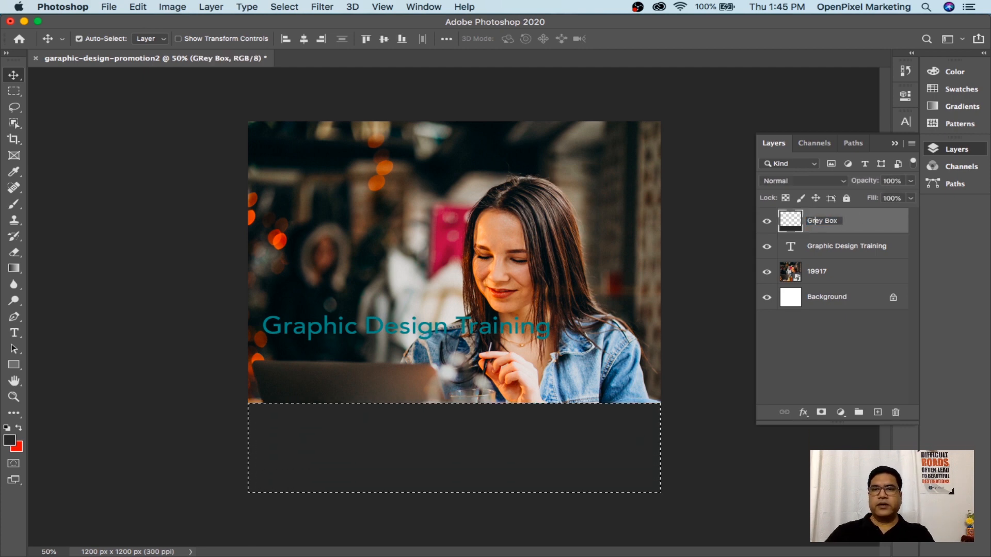
{"action": "left_click", "coordinate": [847, 342]}
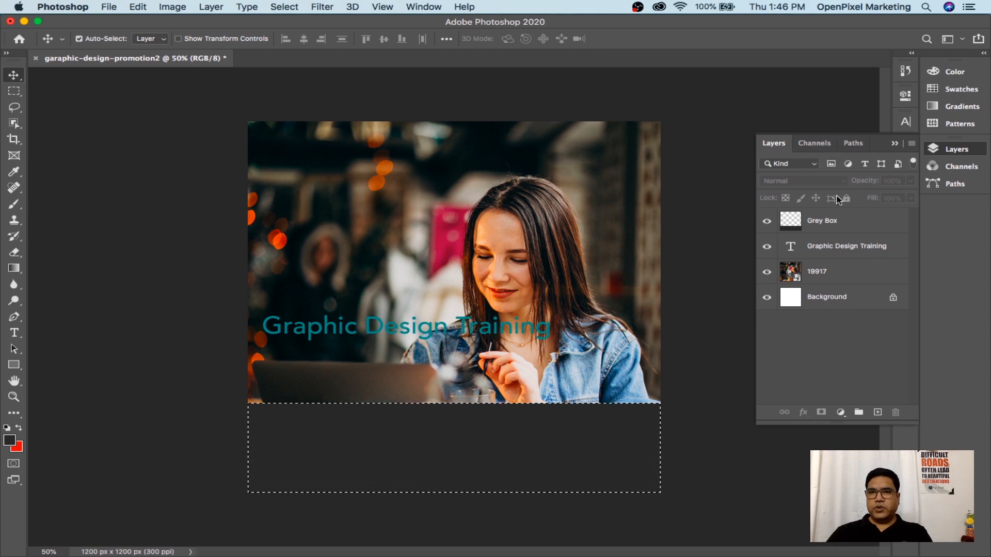
Try several Grey Box opacity levels, then settle on exactly 90%
{"action": "left_click", "coordinate": [829, 223]}
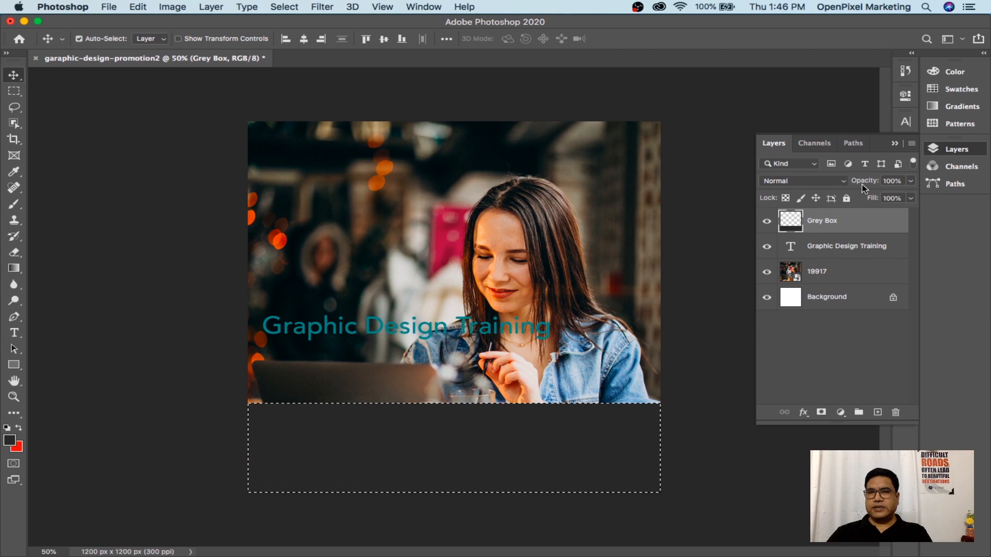
{"action": "left_click", "coordinate": [910, 181]}
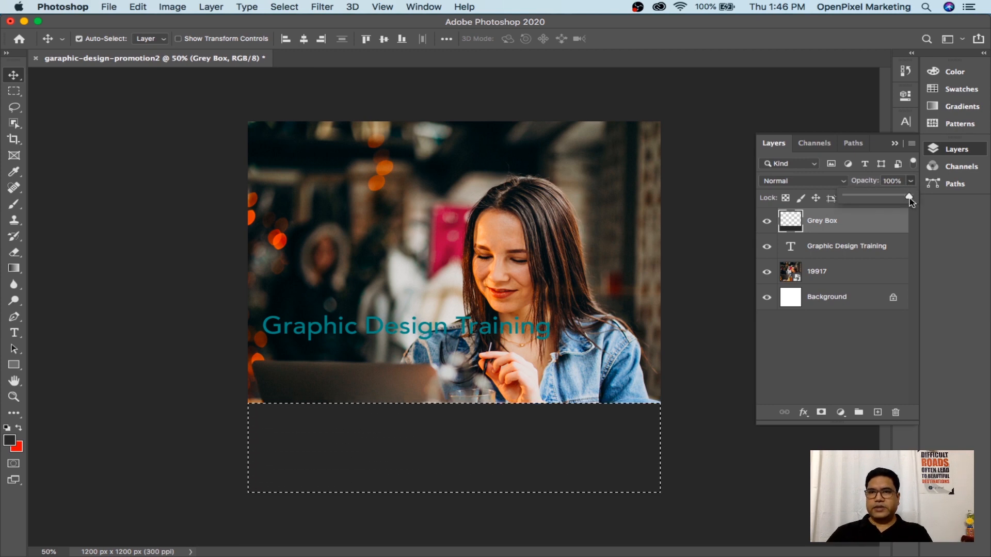
{"action": "left_click_drag", "start_coordinate": [910, 201], "coordinate": [903, 203]}
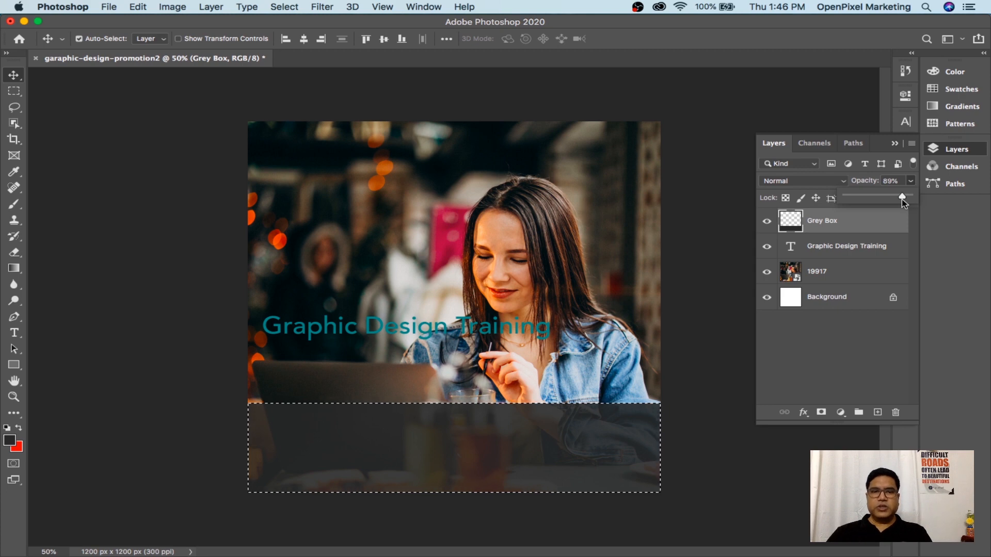
{"action": "left_click_drag", "start_coordinate": [902, 199], "coordinate": [832, 205]}
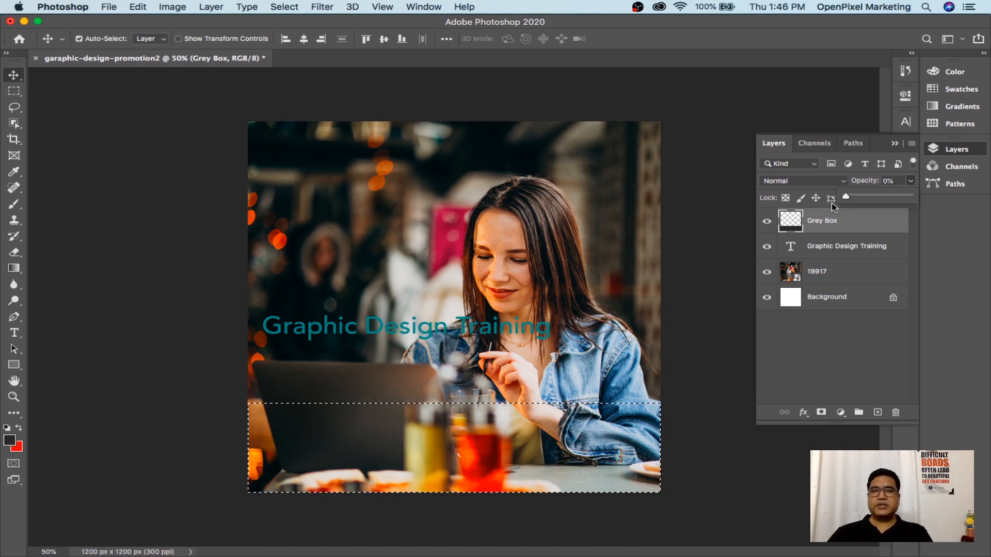
{"action": "left_click_drag", "start_coordinate": [831, 202], "coordinate": [857, 204]}
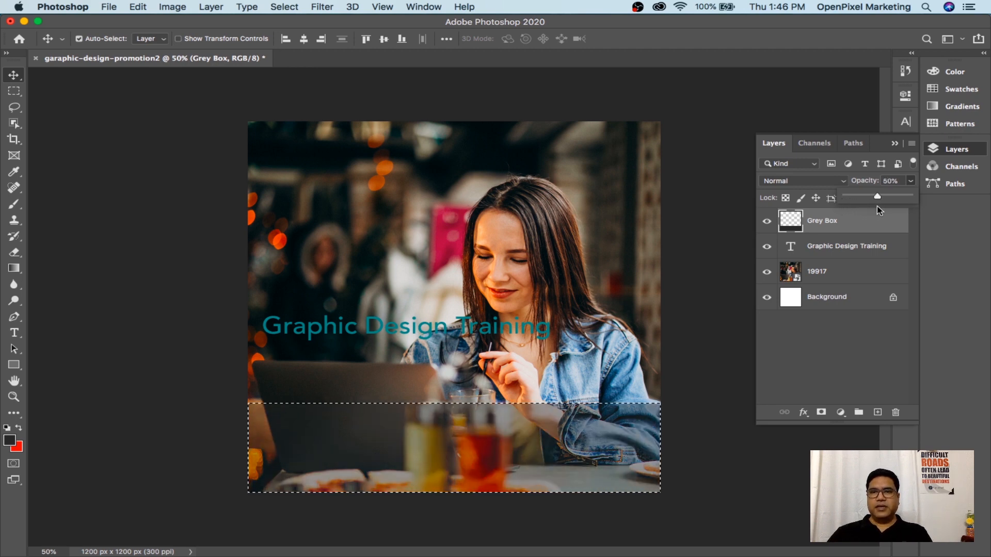
{"action": "left_click_drag", "start_coordinate": [878, 208], "coordinate": [896, 209]}
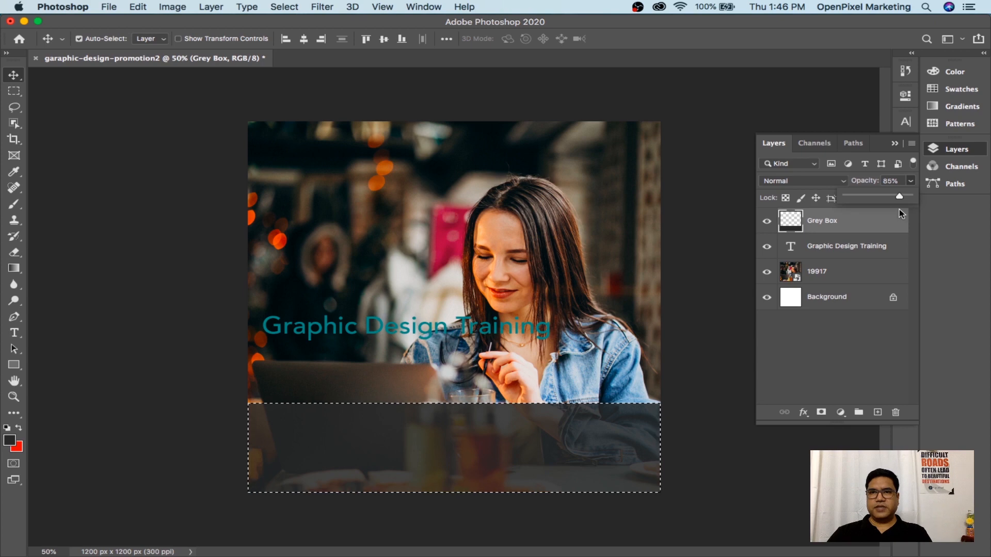
{"action": "left_click_drag", "start_coordinate": [899, 214], "coordinate": [899, 209]}
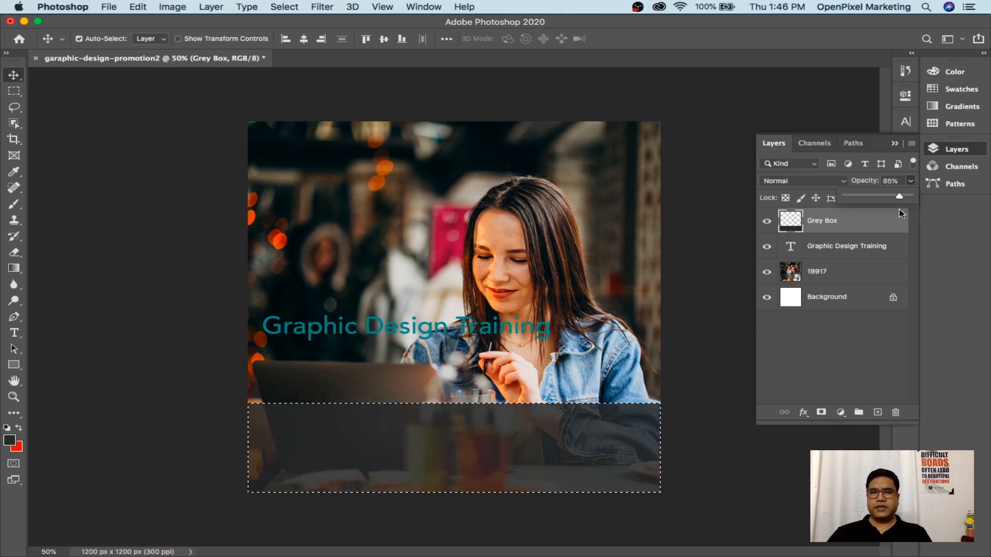
{"action": "left_click", "coordinate": [897, 181]}
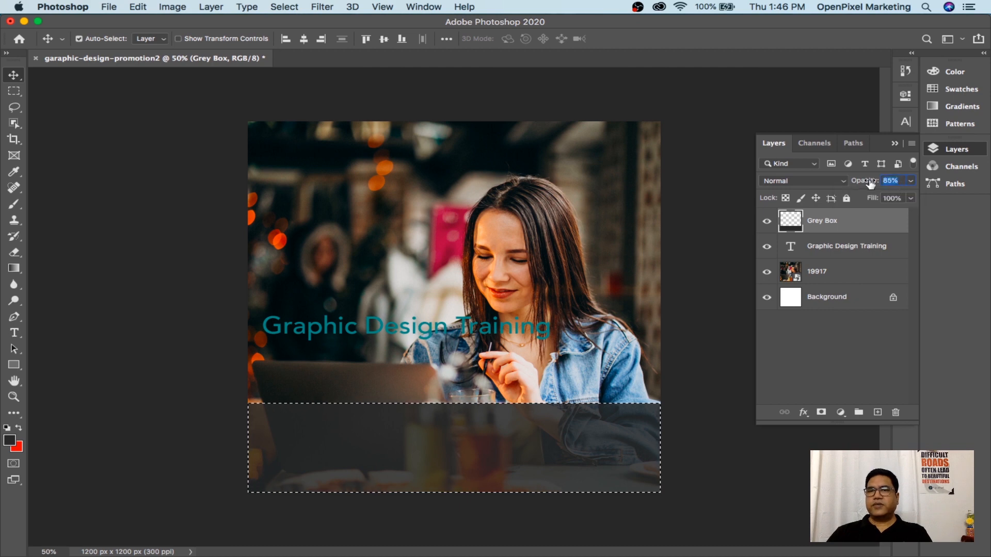
{"action": "type", "text": "90"}
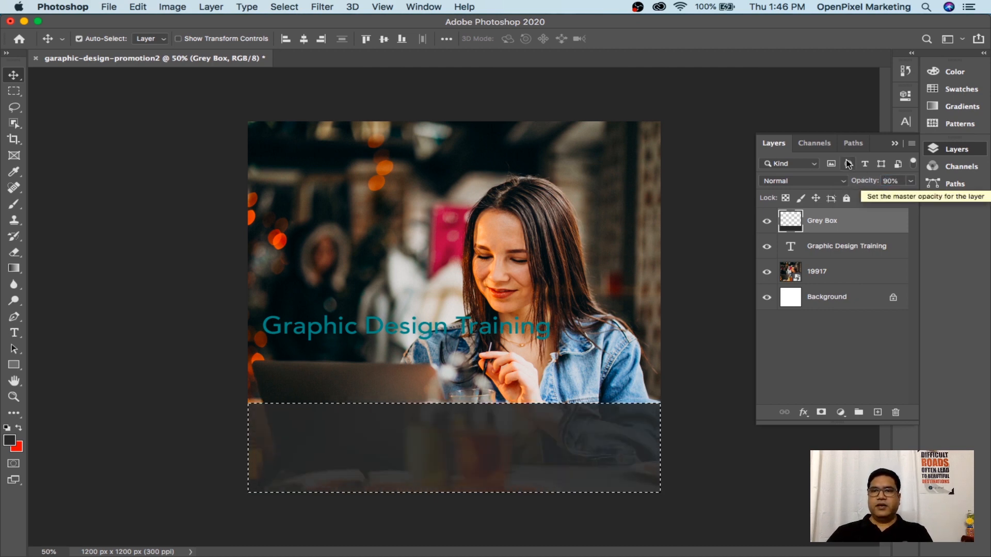
{"action": "key", "text": "Return"}
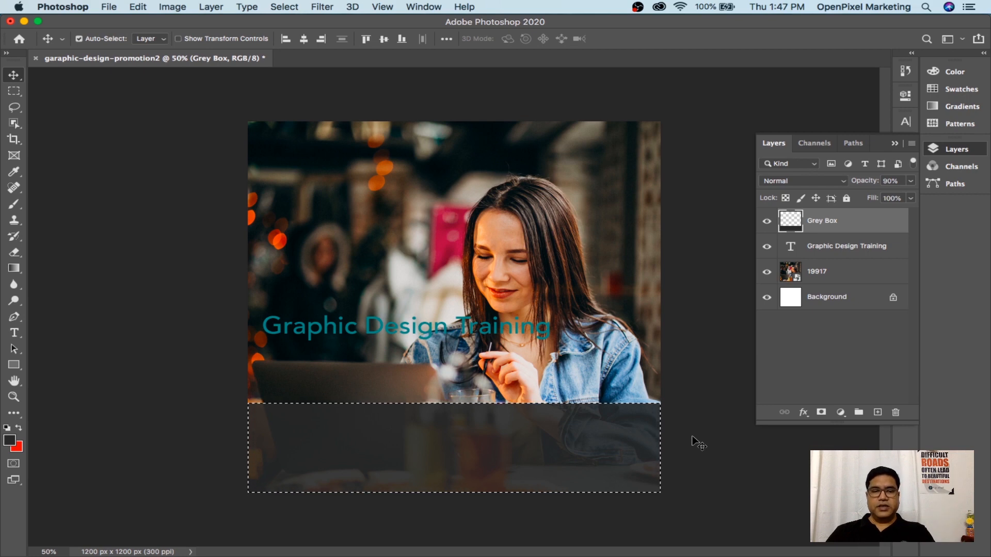
Deselect the band and move the Graphic Design Training title down into the grey box
{"action": "key", "text": "super"}
{"action": "key", "text": "super+d"}
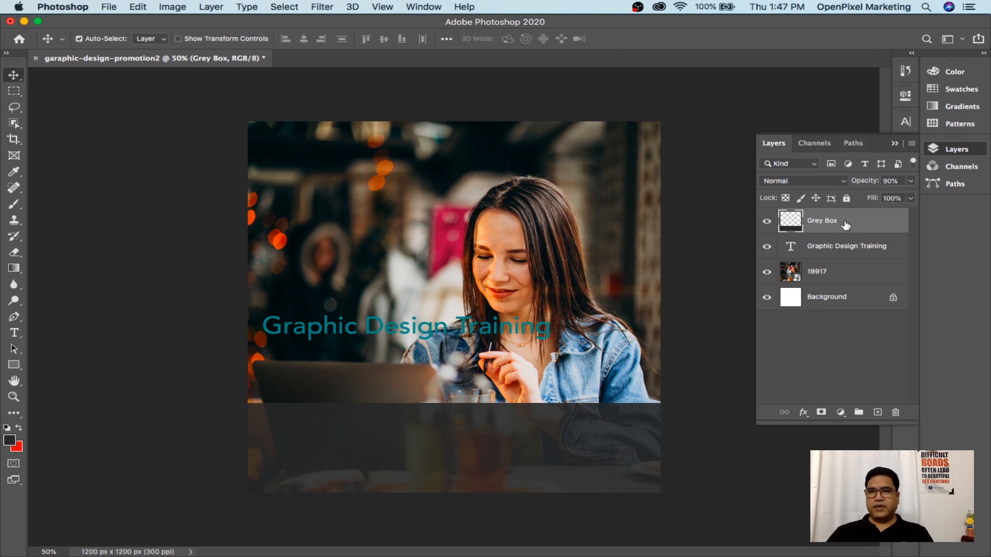
{"action": "left_click", "coordinate": [844, 252]}
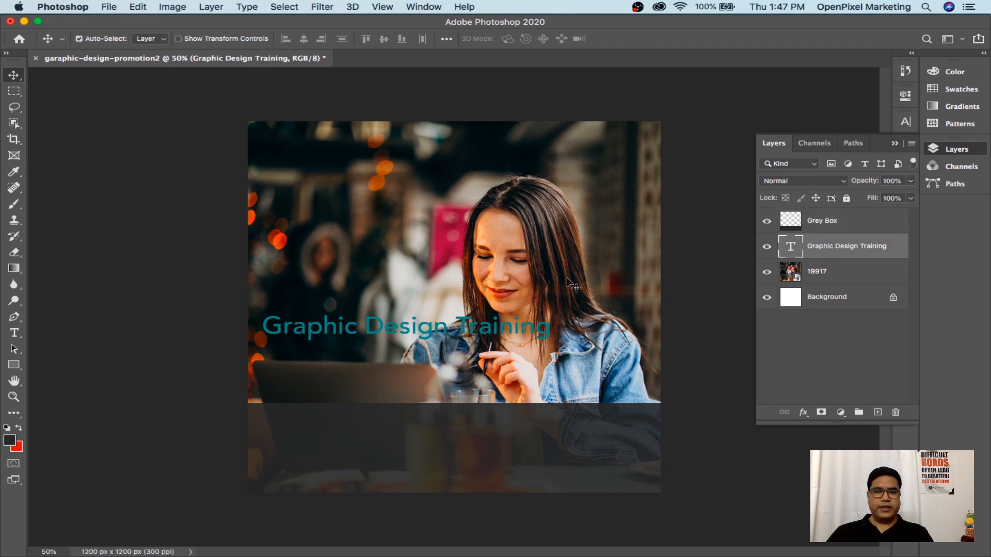
{"action": "key", "text": "super+t"}
{"action": "left_click_drag", "start_coordinate": [443, 328], "coordinate": [450, 426]}
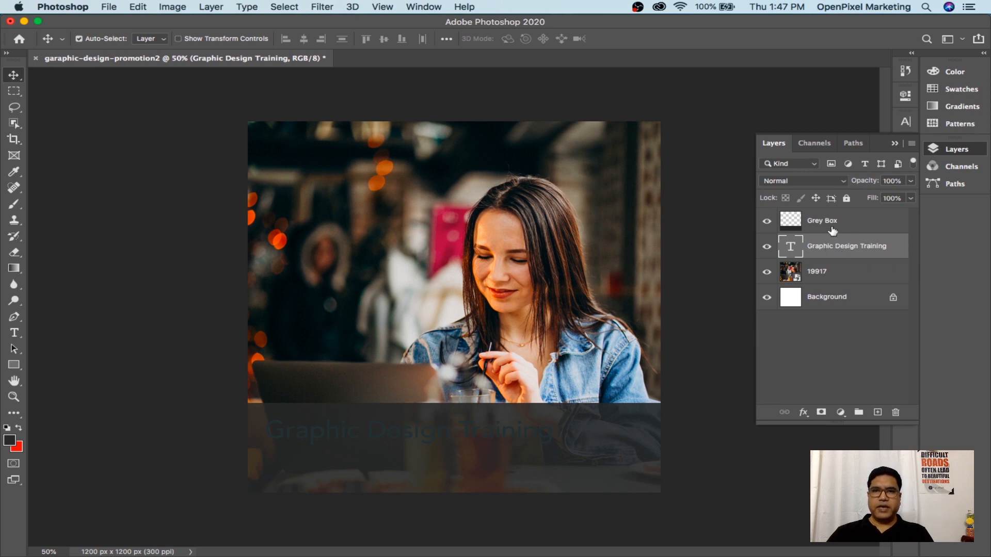
{"action": "left_click_drag", "start_coordinate": [831, 248], "coordinate": [828, 217]}
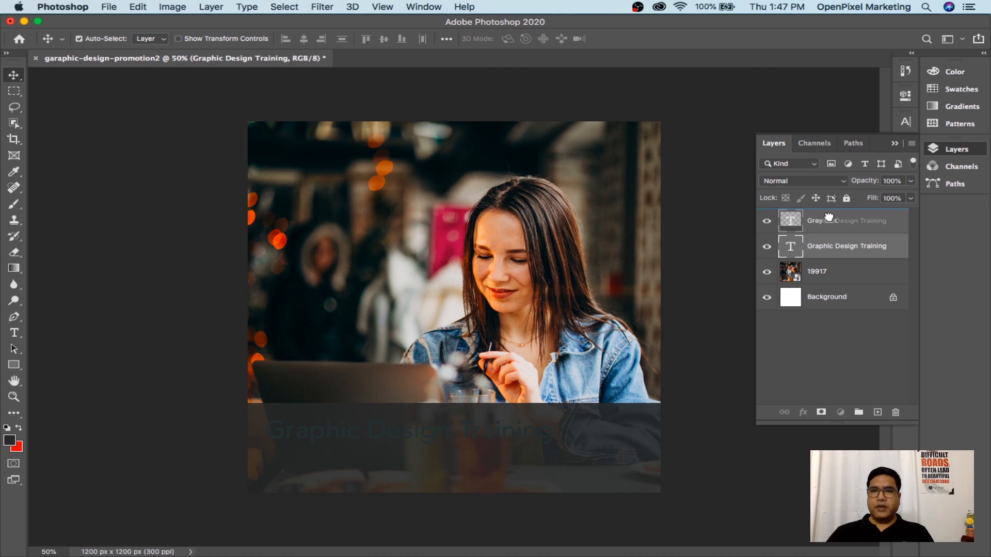
Drop the Graphic Design Training layer above Grey Box in the Layers panel
{"action": "left_click_drag", "start_coordinate": [828, 216], "coordinate": [829, 217]}
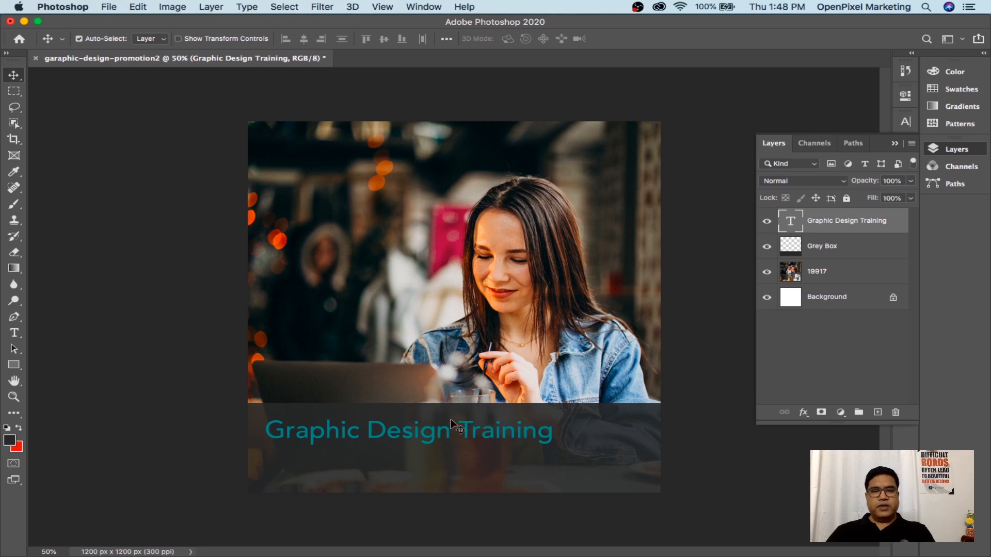
Set the whole Graphic Design Training title line to Avenir Heavy
{"action": "key", "text": "t"}
{"action": "left_click", "coordinate": [431, 432]}
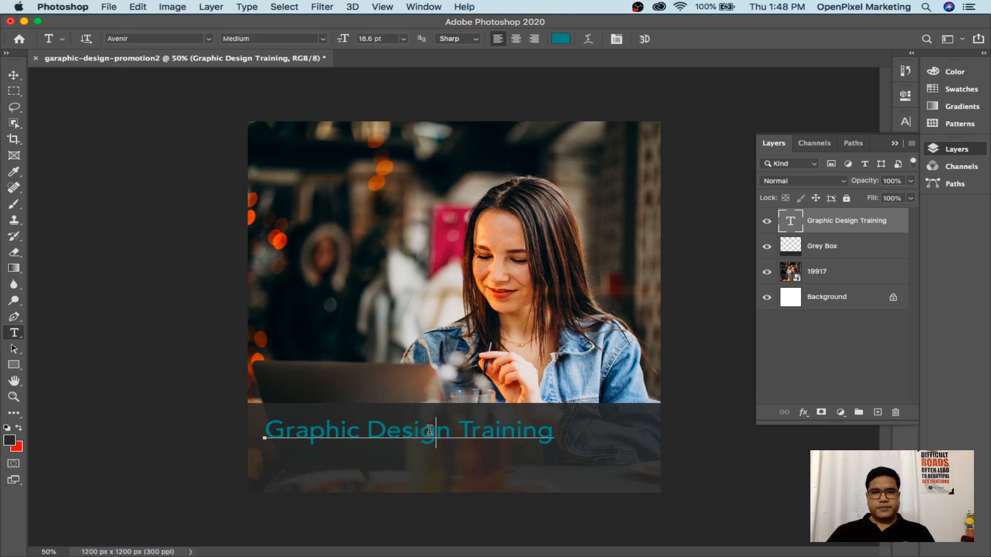
{"action": "triple_click", "coordinate": [542, 429]}
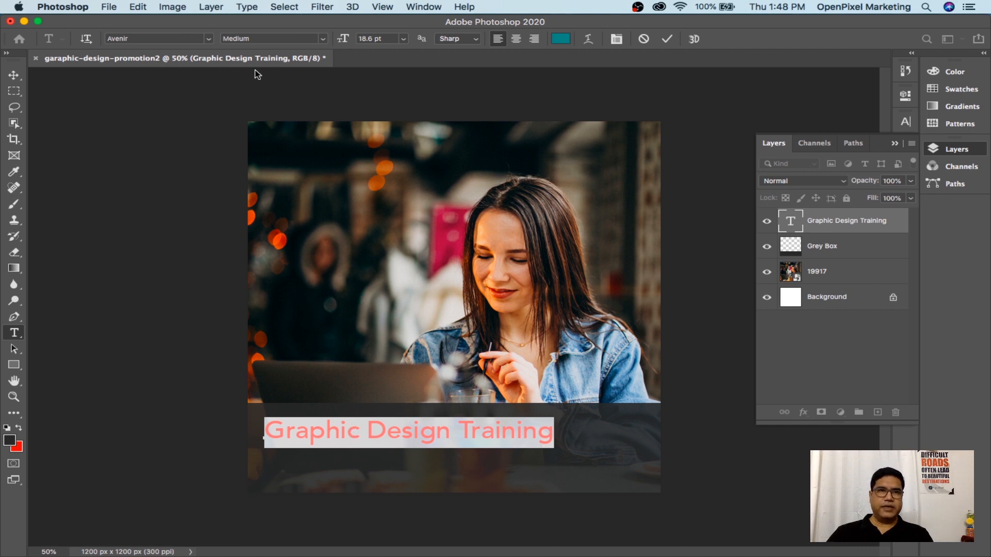
{"action": "left_click", "coordinate": [323, 42]}
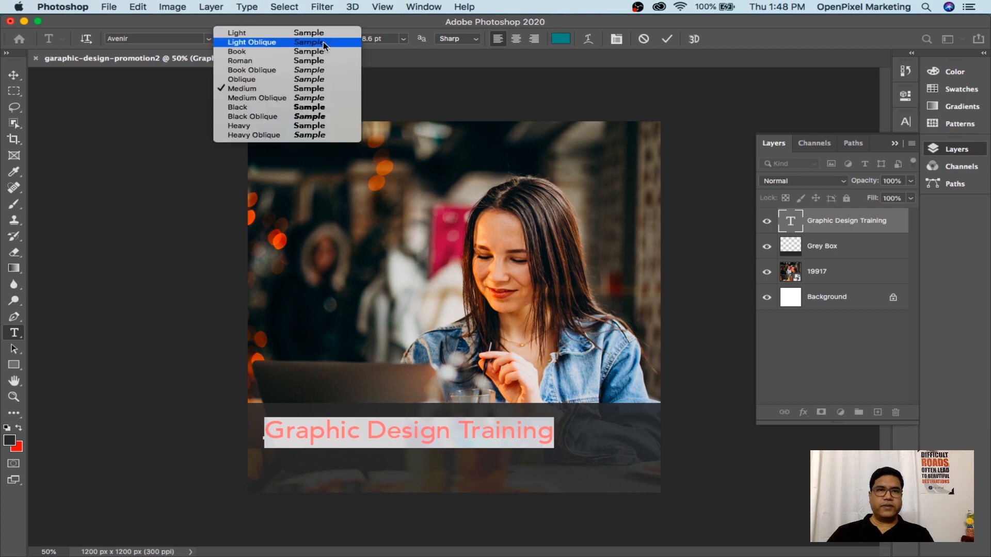
{"action": "left_click", "coordinate": [285, 126]}
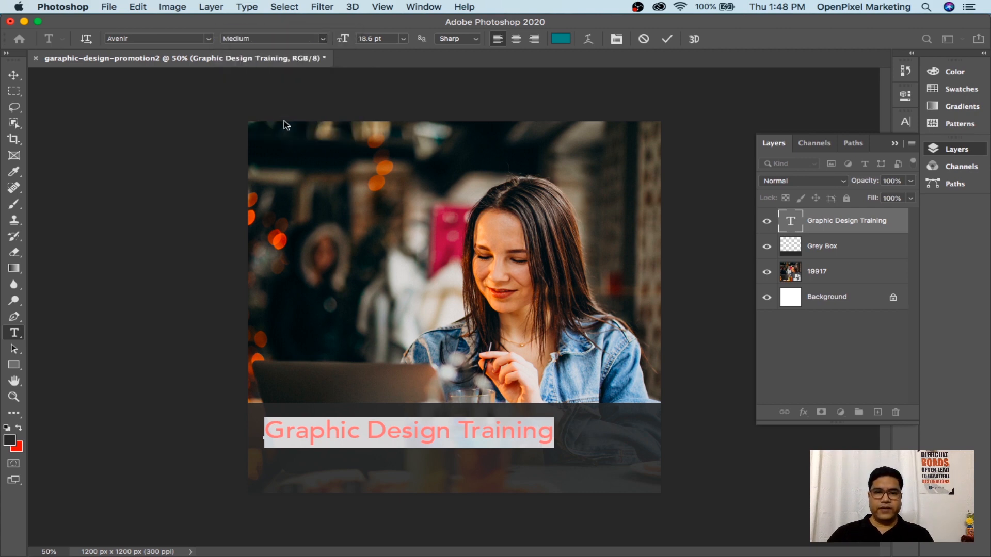
{"action": "left_click", "coordinate": [14, 75]}
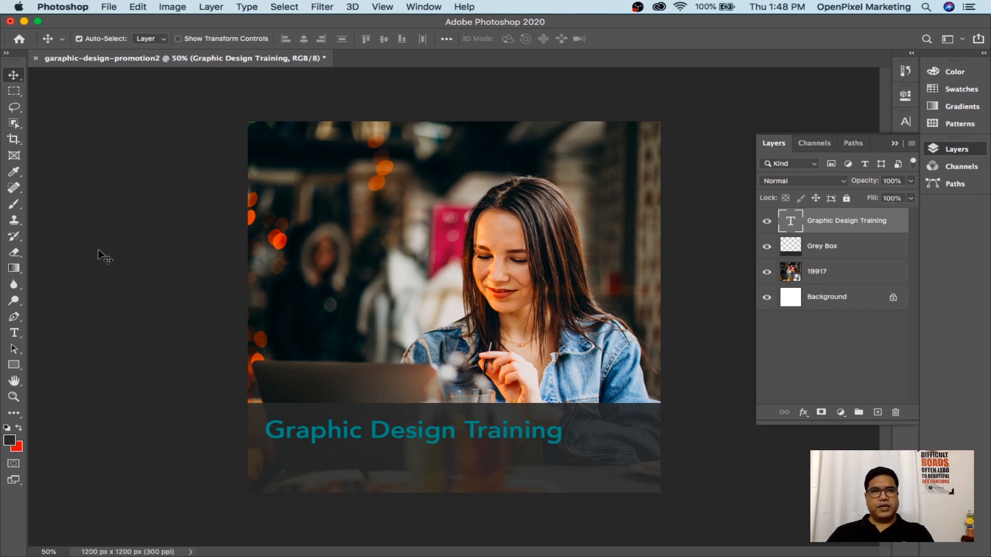
{"action": "left_click", "coordinate": [17, 334]}
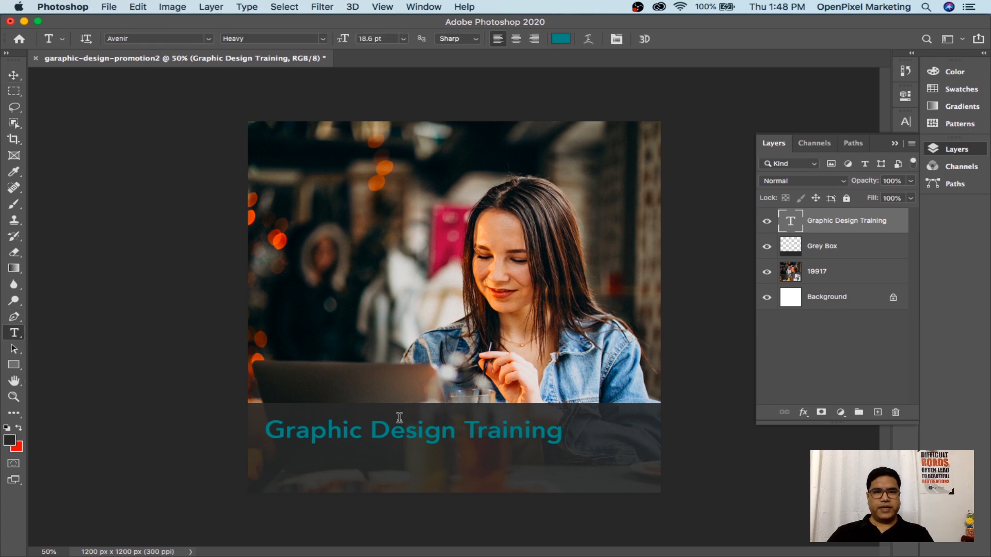
Change all the title text colour to white, ffffff
{"action": "left_click", "coordinate": [388, 430]}
{"action": "key", "text": "super+a"}
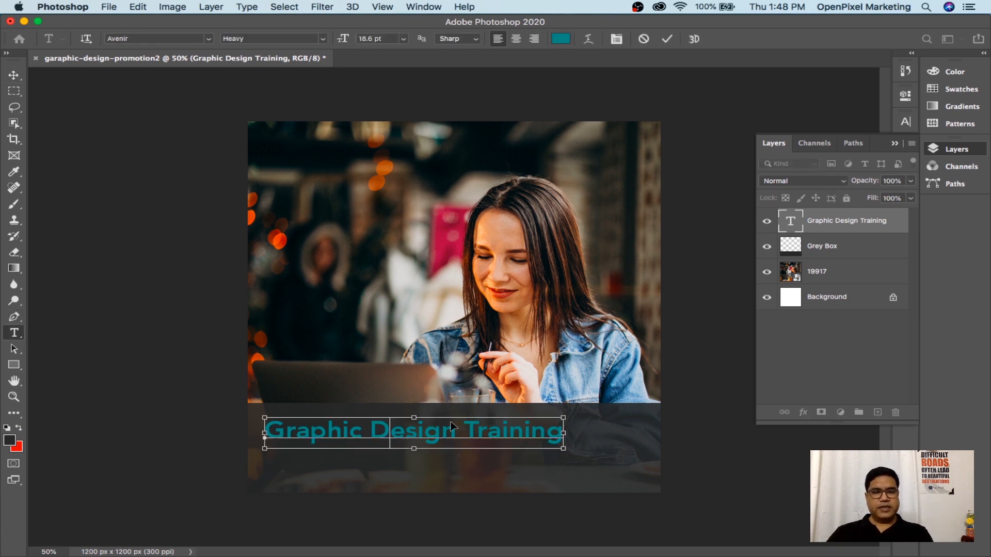
{"action": "left_click", "coordinate": [561, 39]}
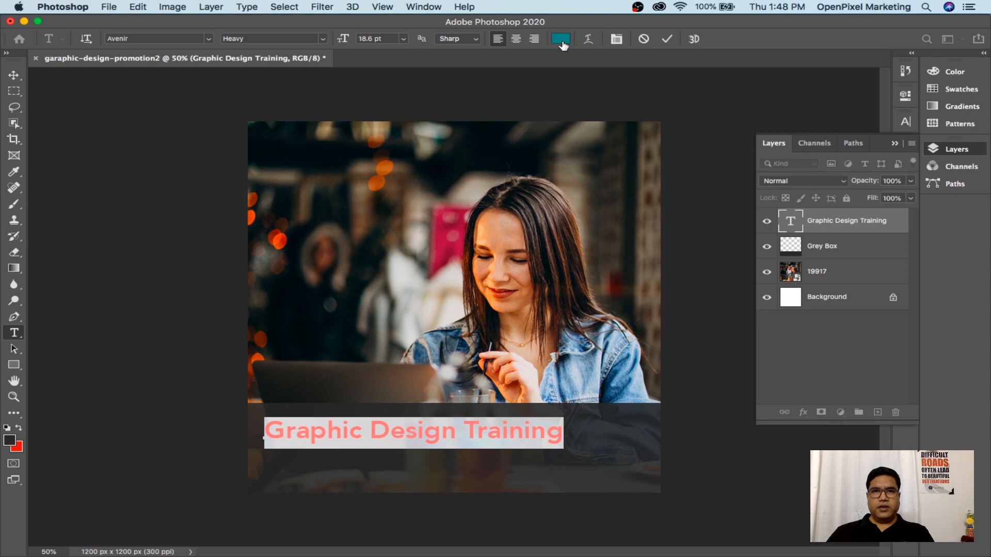
{"action": "type", "text": "ffffff"}
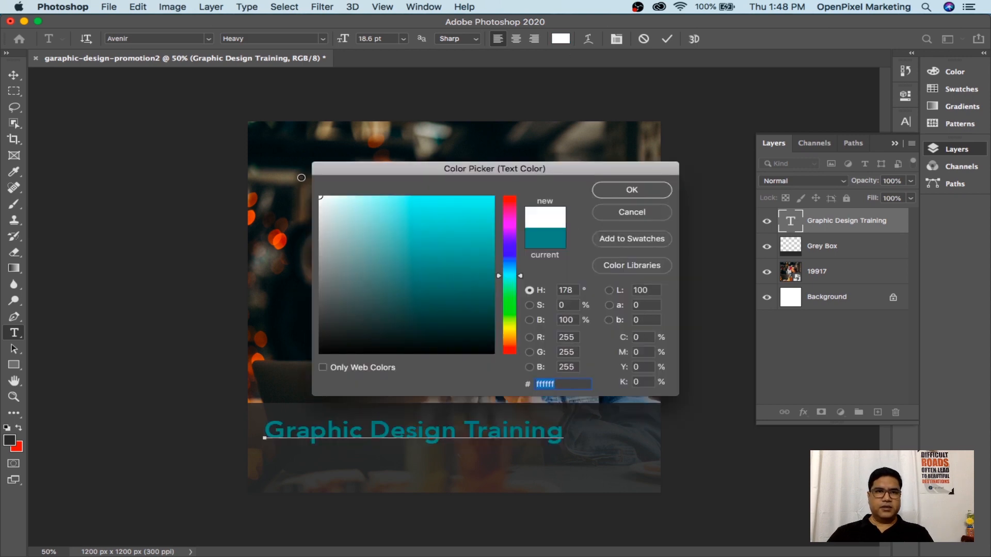
{"action": "left_click", "coordinate": [626, 196]}
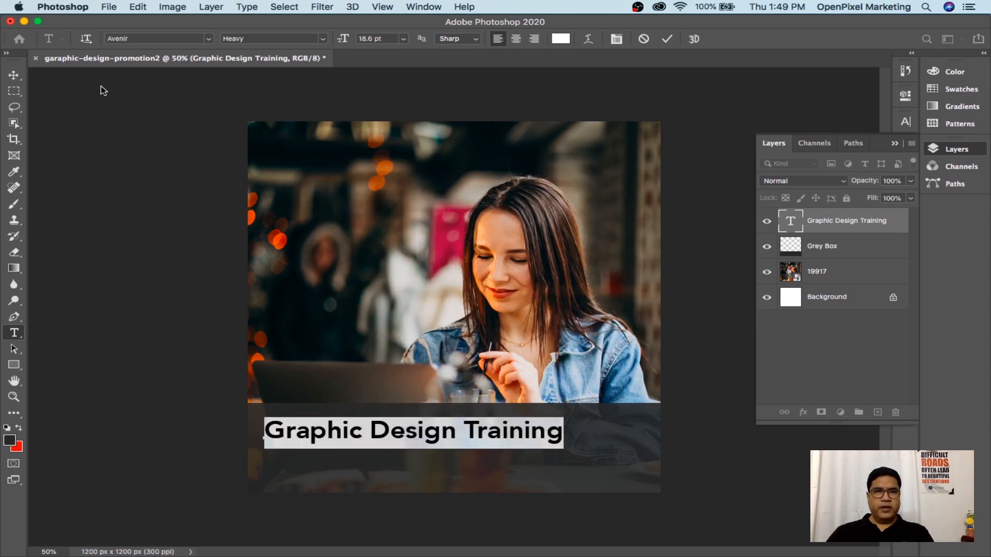
{"action": "left_click", "coordinate": [14, 75]}
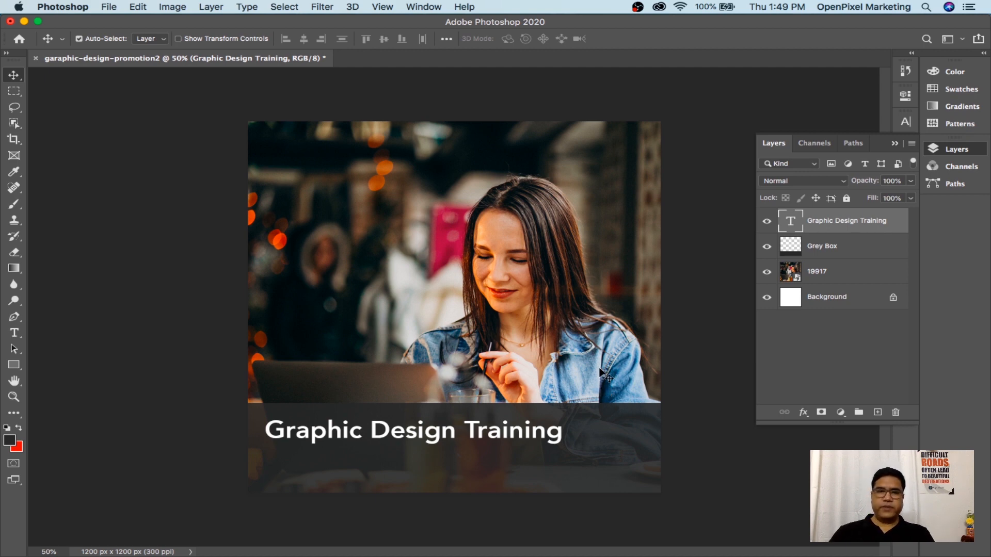
Nudge the white title a few pixels left and up on the grey box, then save
{"action": "key", "text": "Up"}
{"action": "key", "text": "Up"}
{"action": "key", "text": "Up"}
{"action": "key", "text": "Up"}
{"action": "key", "text": "Up"}
{"action": "key", "text": "Up"}
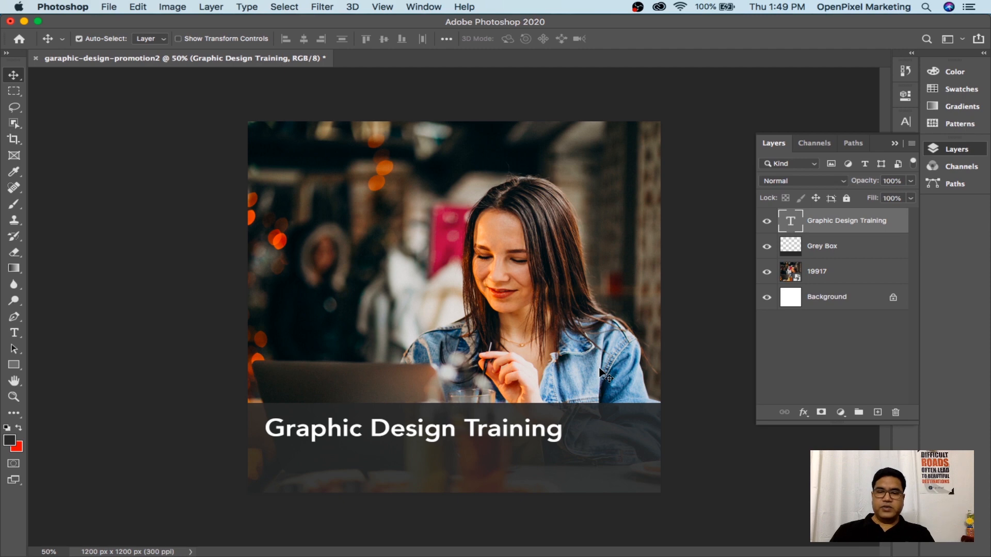
{"action": "key", "text": "Left"}
{"action": "key", "text": "Left"}
{"action": "key", "text": "Left"}
{"action": "key", "text": "Left"}
{"action": "key", "text": "Left"}
{"action": "key", "text": "Left"}
{"action": "key", "text": "Left"}
{"action": "key", "text": "Left"}
{"action": "key", "text": "Left"}
{"action": "key", "text": "Left"}
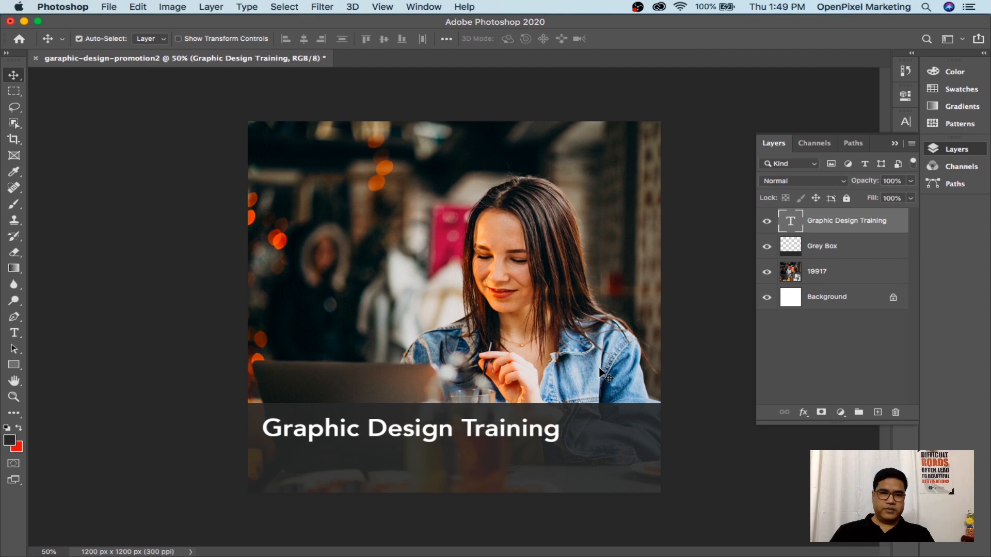
{"action": "key", "text": "Up"}
{"action": "key", "text": "Up"}
{"action": "key", "text": "Up"}
{"action": "key", "text": "Up"}
{"action": "key", "text": "Up"}
{"action": "key", "text": "Up"}
{"action": "key", "text": "Up"}
{"action": "key", "text": "Up"}
{"action": "key", "text": "Left"}
{"action": "key", "text": "Left"}
{"action": "key", "text": "Left"}
{"action": "key", "text": "Left"}
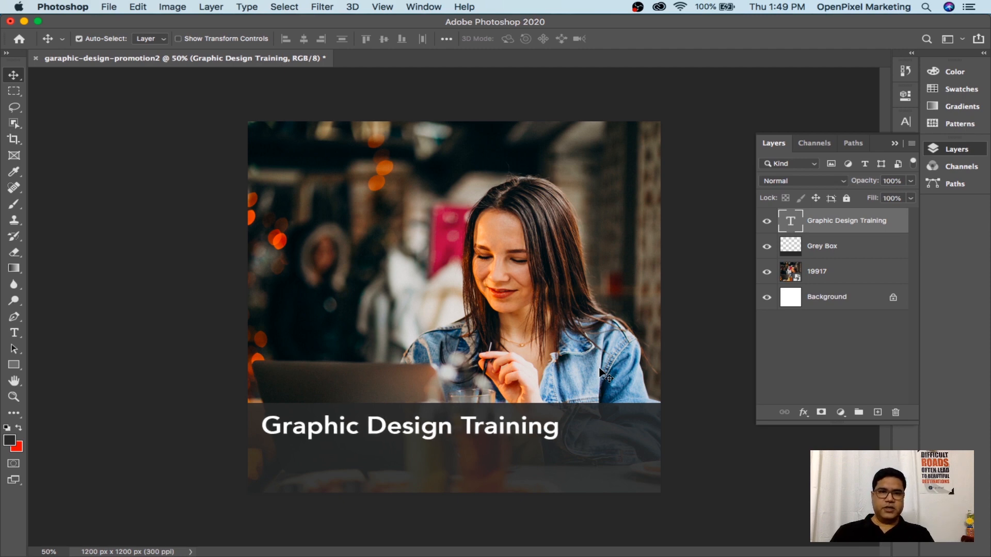
{"action": "key", "text": "Up"}
{"action": "key", "text": "Up"}
{"action": "key", "text": "Up"}
{"action": "key", "text": "Up"}
{"action": "key", "text": "Up"}
{"action": "key", "text": "Up"}
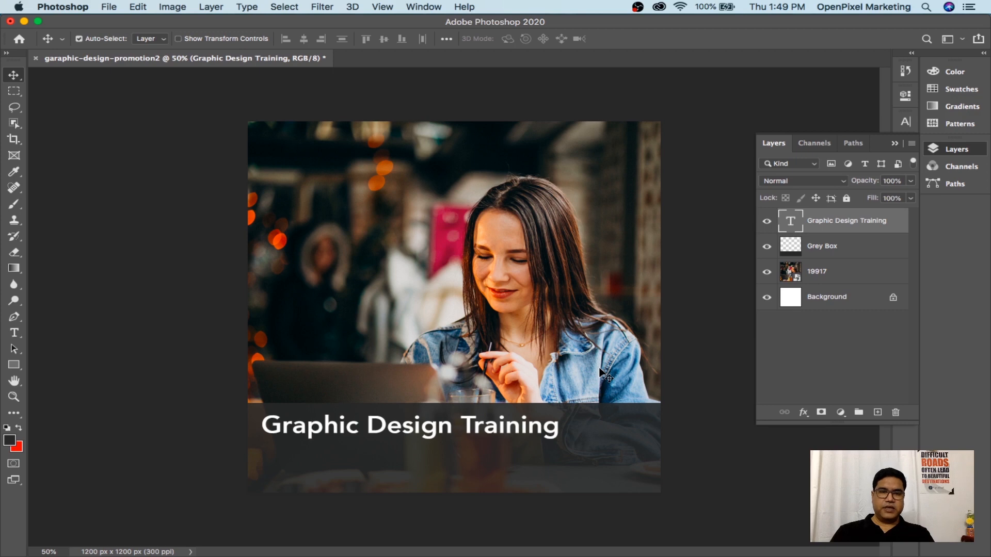
{"action": "key", "text": "Up"}
{"action": "key", "text": "Up"}
{"action": "key", "text": "Left"}
{"action": "key", "text": "Left"}
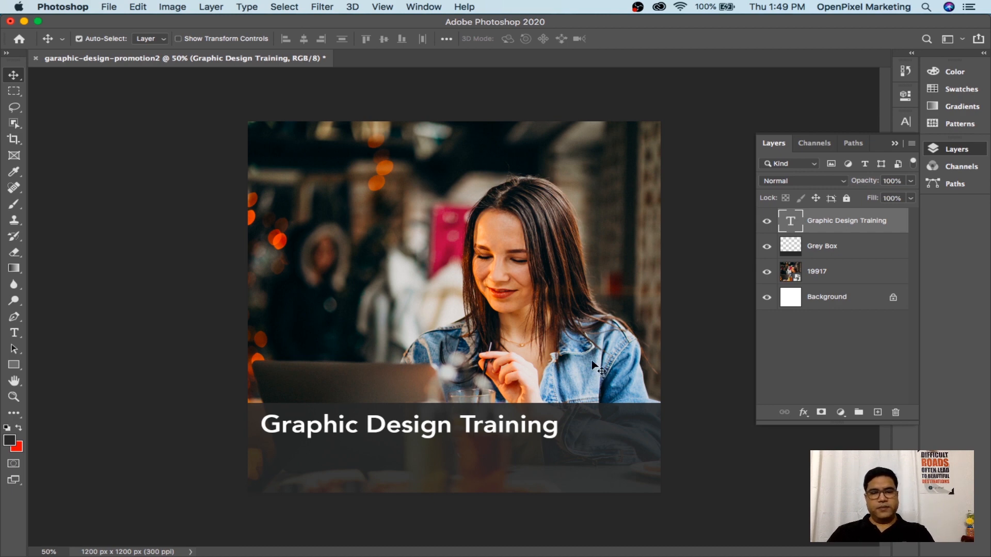
{"action": "key", "text": "super+s"}
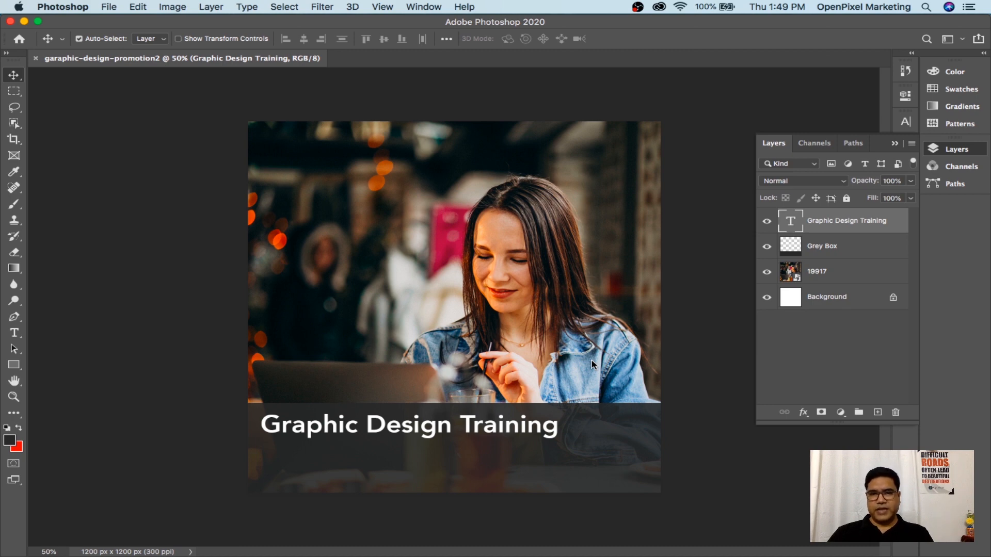
{"action": "mouse_move", "coordinate": [713, 556]}
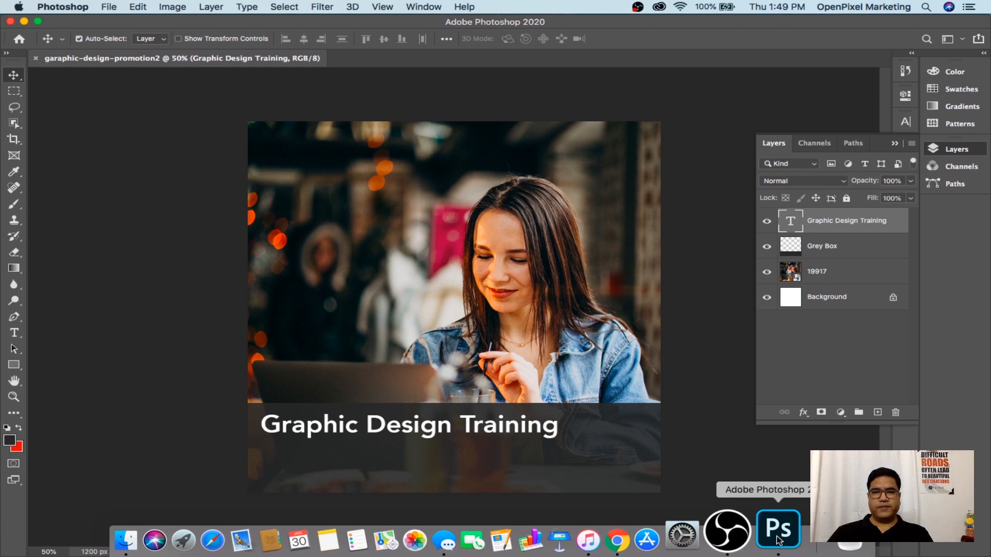
Copy the two course-description paragraphs from the FacebookTimelineImage-OpenPixelAcademy doc, then return to Photoshop
{"action": "left_click", "coordinate": [656, 537]}
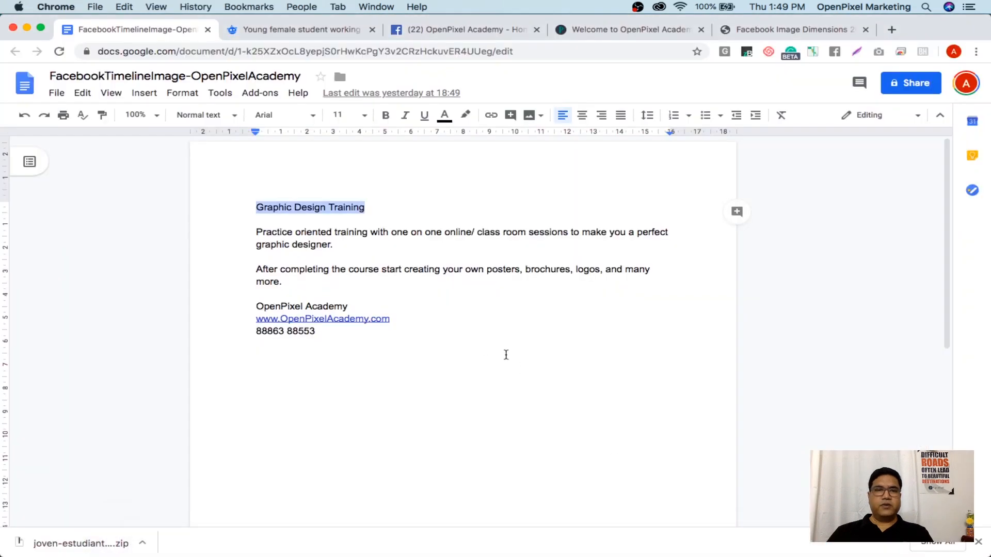
{"action": "left_click", "coordinate": [258, 256]}
{"action": "left_click_drag", "start_coordinate": [281, 282], "coordinate": [257, 231]}
{"action": "right_click", "coordinate": [275, 245]}
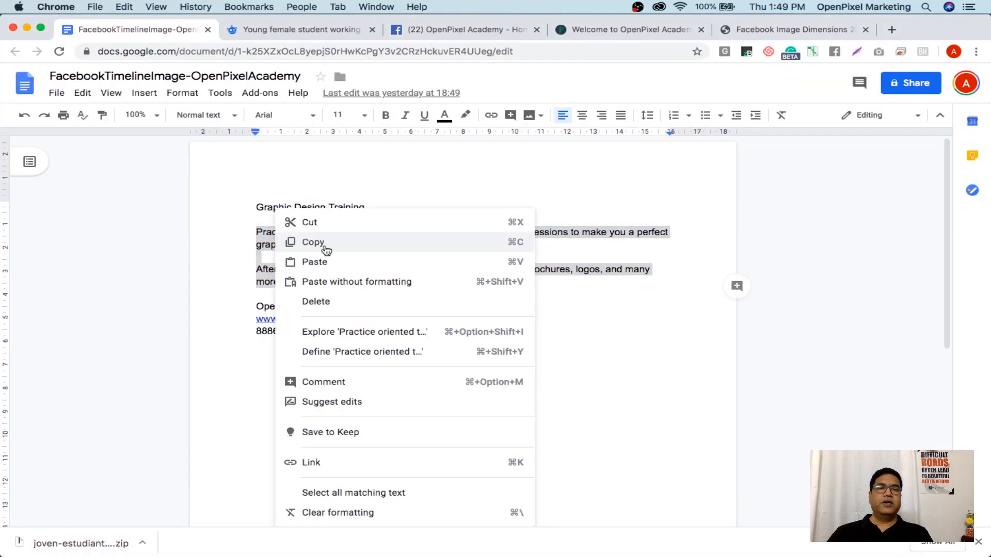
{"action": "left_click", "coordinate": [313, 242]}
{"action": "mouse_move", "coordinate": [810, 556]}
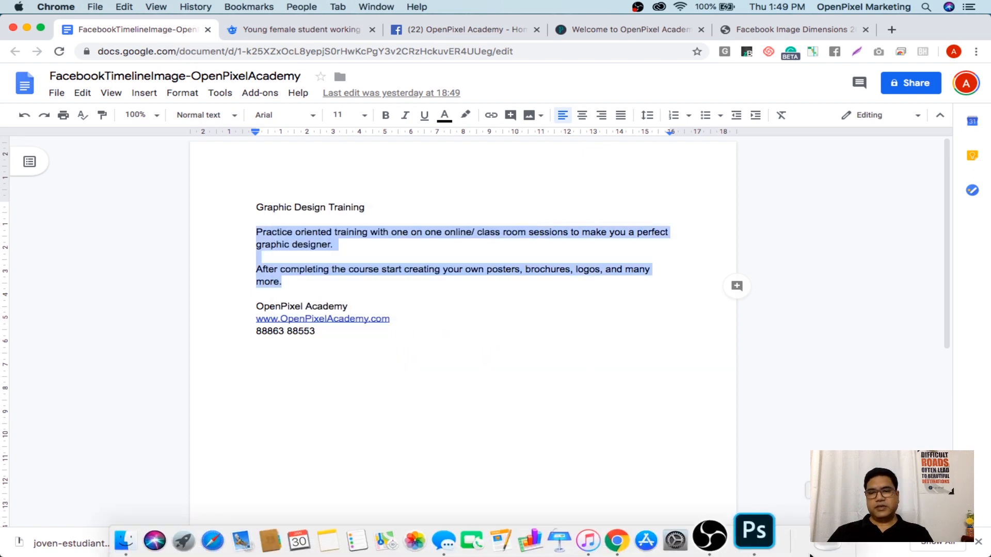
{"action": "left_click", "coordinate": [754, 532]}
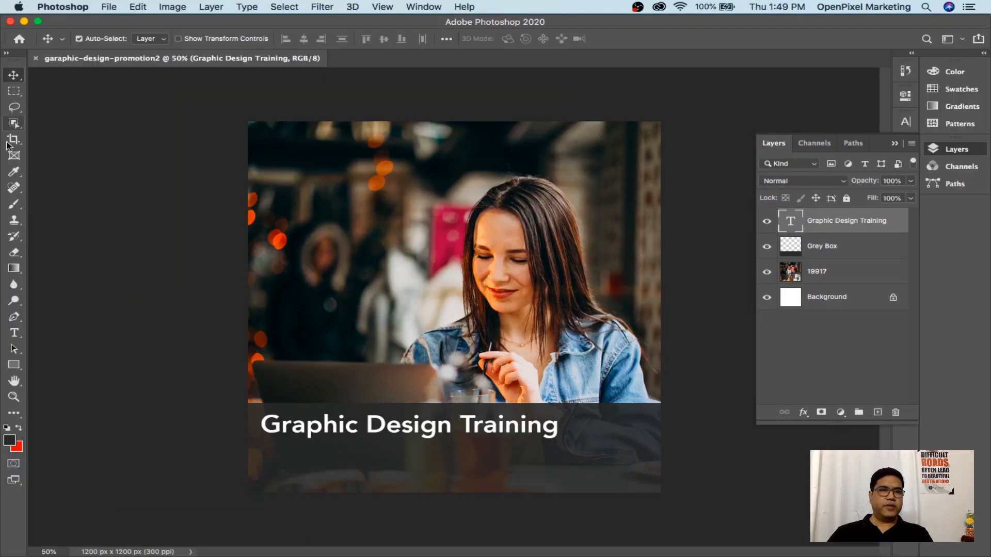
Paste both description paragraphs into a new text box over the photo, removing the blank line between them
{"action": "left_click", "coordinate": [13, 333]}
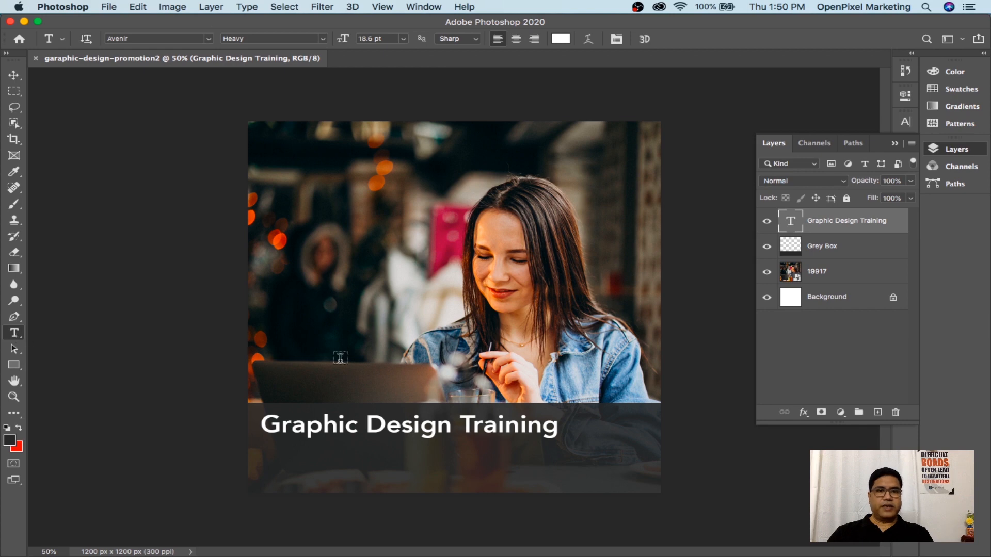
{"action": "left_click_drag", "start_coordinate": [261, 274], "coordinate": [605, 353]}
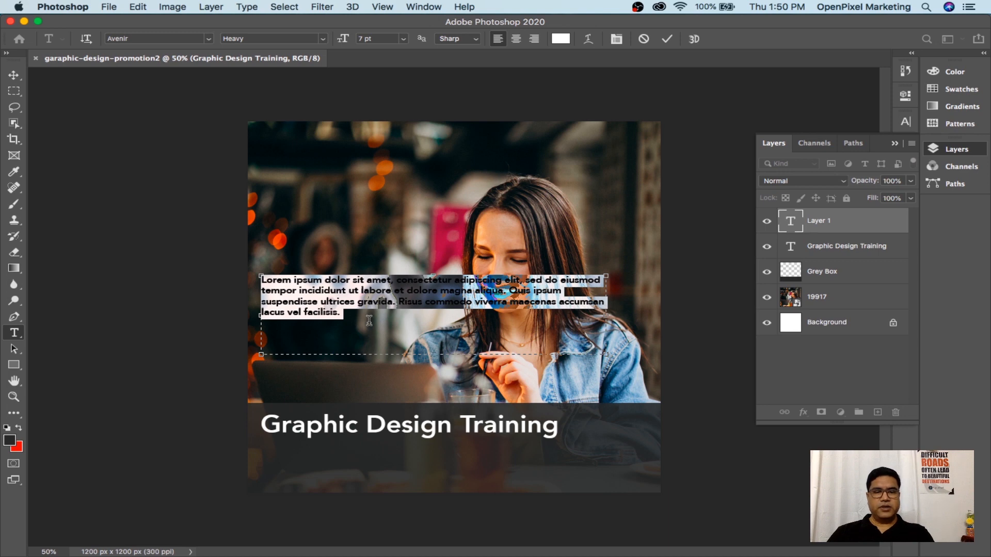
{"action": "key", "text": "super+v"}
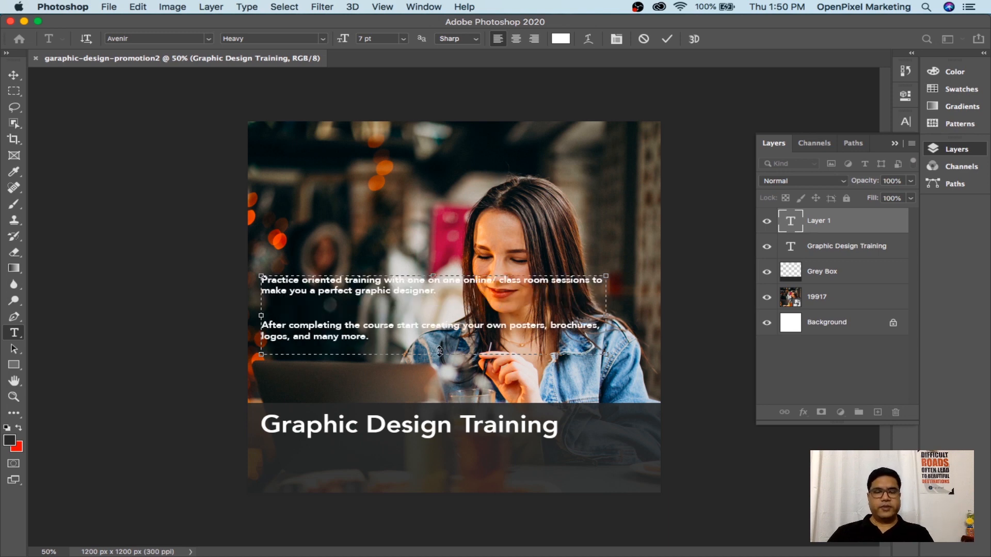
{"action": "left_click", "coordinate": [348, 306]}
{"action": "key", "text": "BackSpace"}
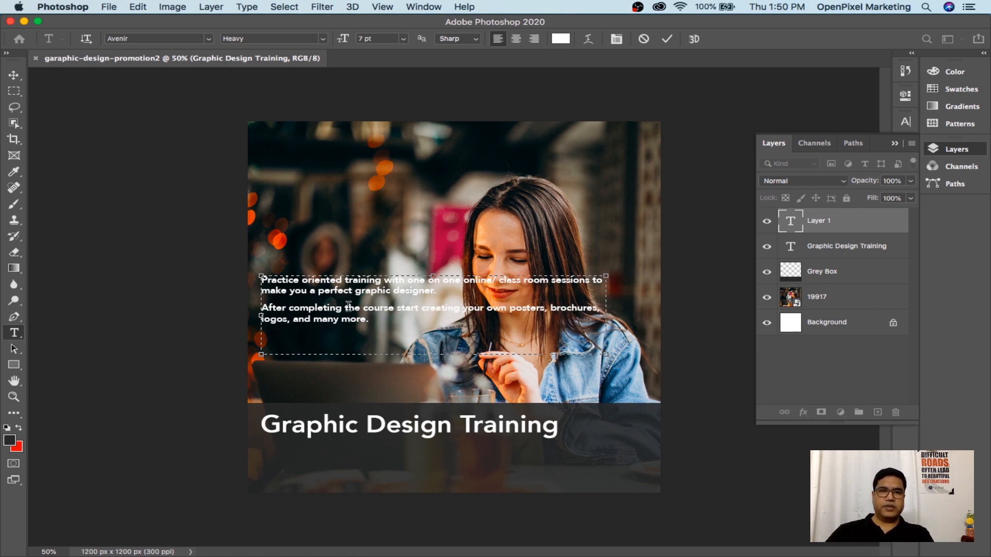
{"action": "left_click_drag", "start_coordinate": [370, 321], "coordinate": [250, 276]}
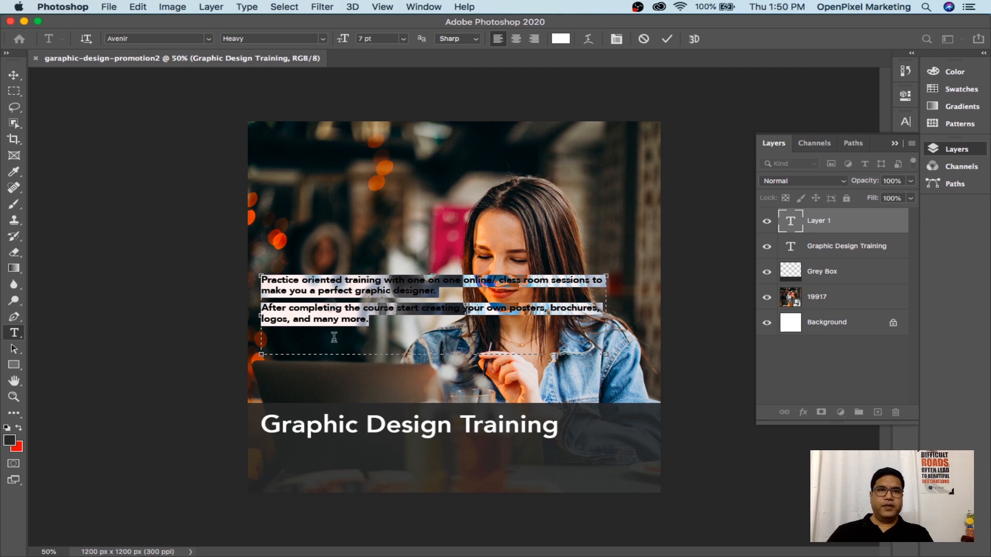
Set the paragraphs to Avenir Light and move them just under the Graphic Design Training title
{"action": "left_click", "coordinate": [324, 40]}
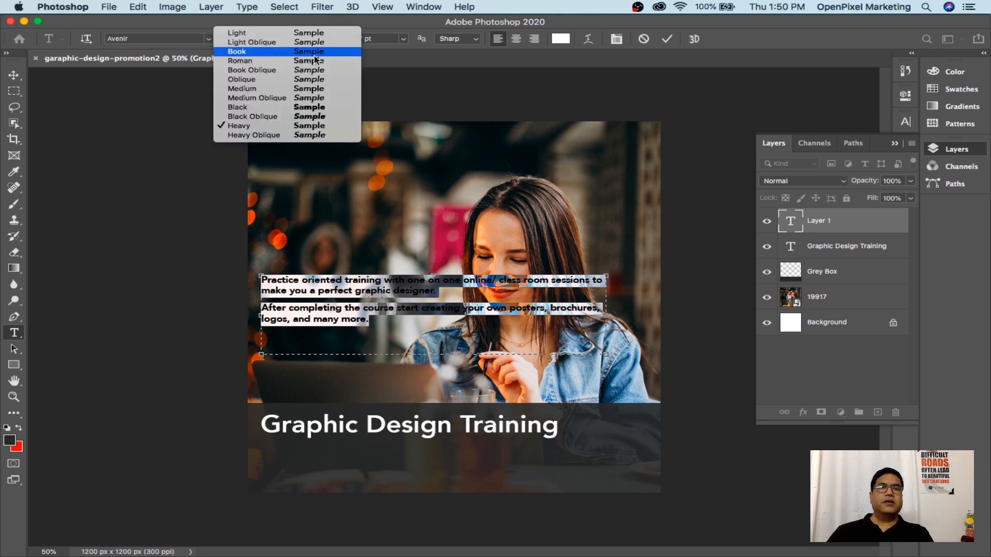
{"action": "left_click", "coordinate": [288, 33]}
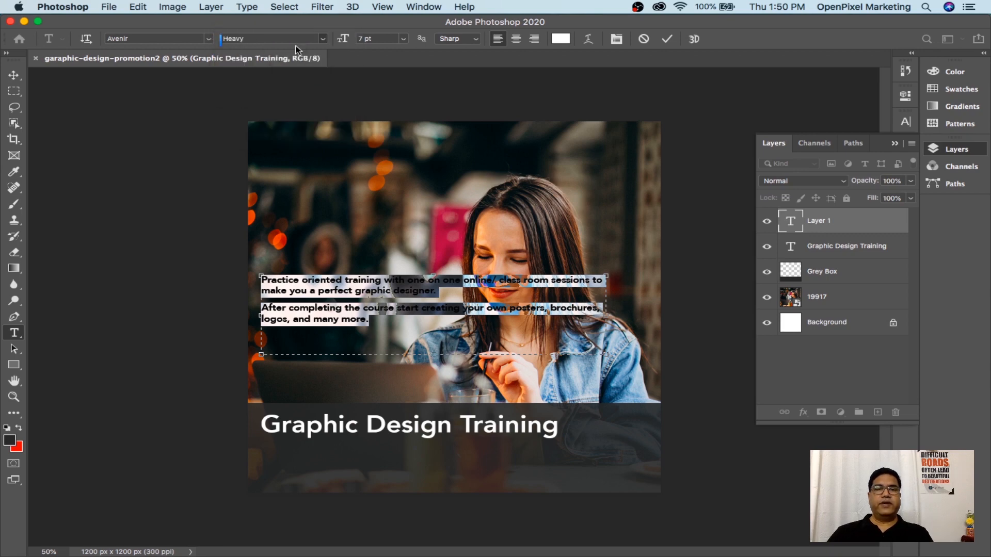
{"action": "left_click", "coordinate": [14, 75]}
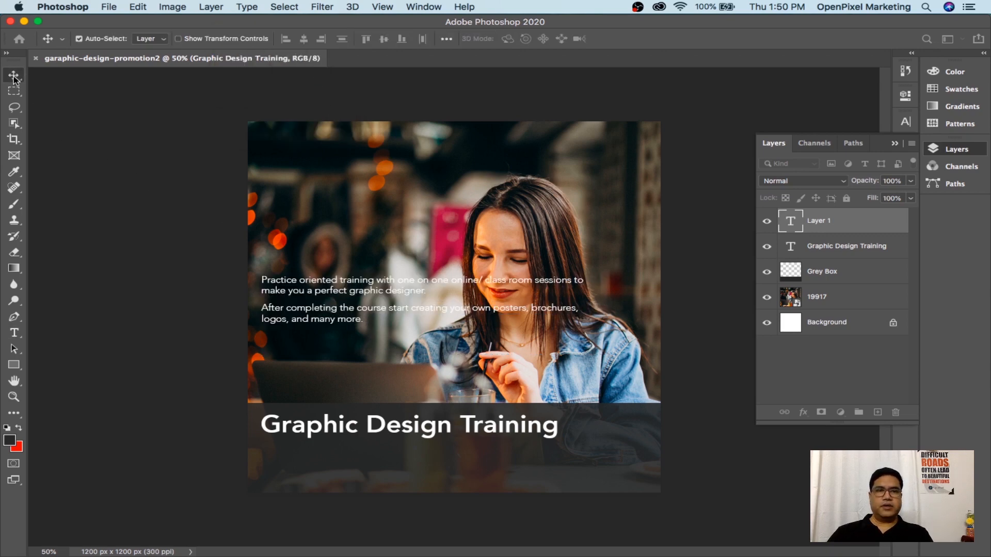
{"action": "left_click", "coordinate": [398, 266]}
{"action": "key", "text": "super+t"}
{"action": "left_click_drag", "start_coordinate": [415, 290], "coordinate": [423, 457]}
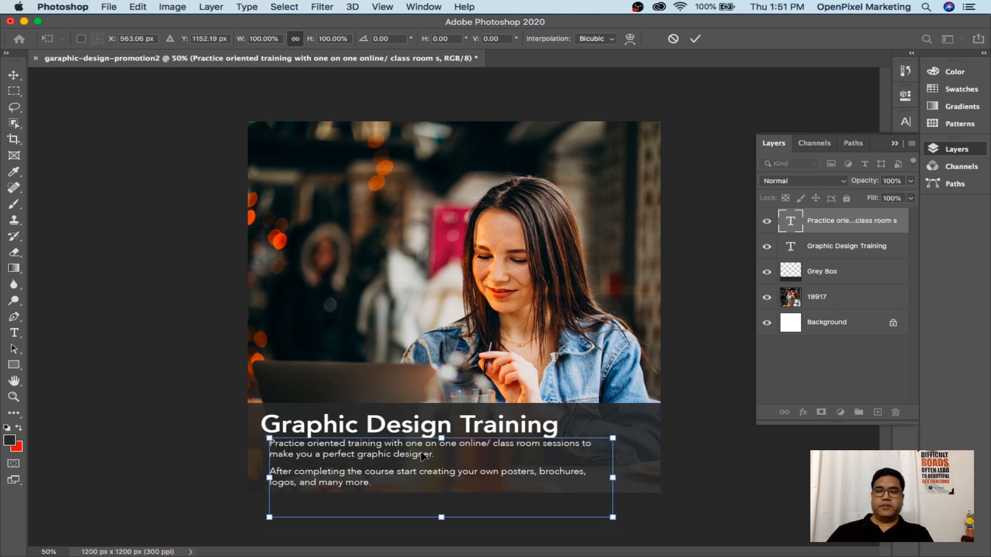
{"action": "key", "text": "Return"}
{"action": "key", "text": "Left"}
{"action": "key", "text": "Left"}
{"action": "key", "text": "Left"}
{"action": "key", "text": "Left"}
{"action": "key", "text": "Left"}
{"action": "key", "text": "Left"}
{"action": "key", "text": "Left"}
{"action": "key", "text": "Left"}
{"action": "key", "text": "Left"}
{"action": "key", "text": "Left"}
{"action": "key", "text": "Left"}
{"action": "key", "text": "Left"}
{"action": "key", "text": "Left"}
{"action": "key", "text": "Left"}
{"action": "key", "text": "Left"}
{"action": "key", "text": "Left"}
{"action": "key", "text": "Left"}
{"action": "key", "text": "Left"}
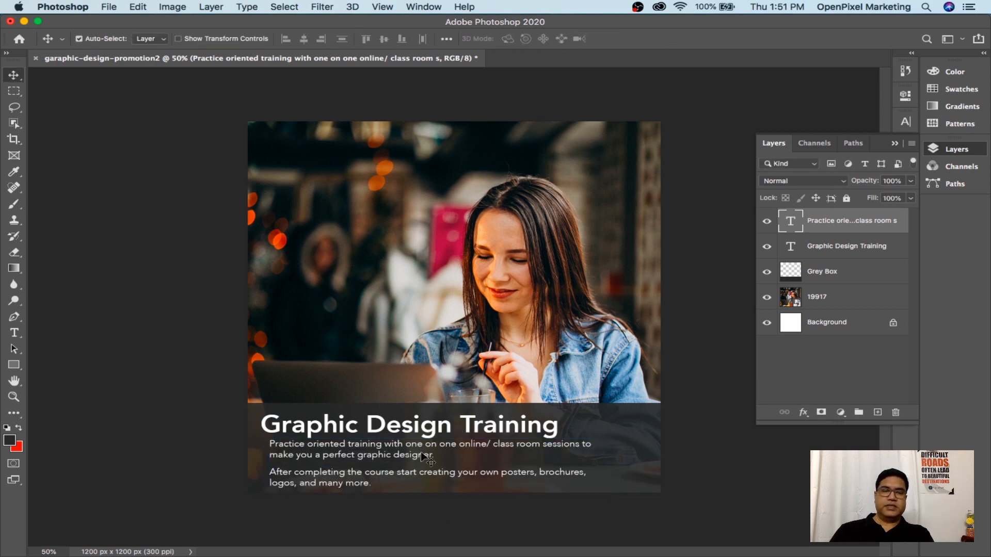
{"action": "key", "text": "Down"}
{"action": "key", "text": "Down"}
{"action": "key", "text": "Down"}
{"action": "key", "text": "Down"}
{"action": "key", "text": "Down"}
{"action": "key", "text": "Down"}
{"action": "key", "text": "Down"}
{"action": "key", "text": "Down"}
{"action": "key", "text": "Down"}
{"action": "key", "text": "Down"}
{"action": "key", "text": "Down"}
{"action": "key", "text": "Down"}
{"action": "key", "text": "Down"}
{"action": "key", "text": "Down"}
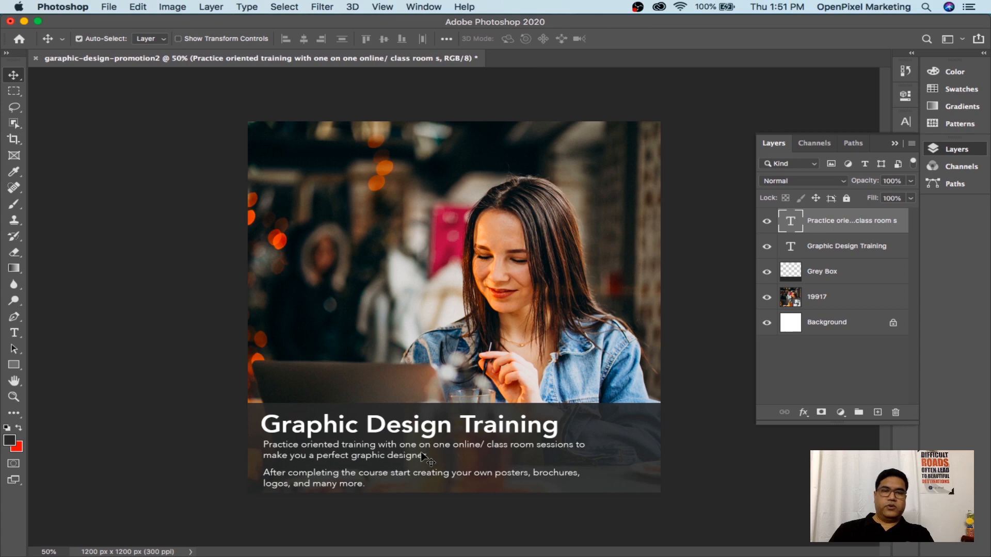
{"action": "key", "text": "Down"}
{"action": "key", "text": "Down"}
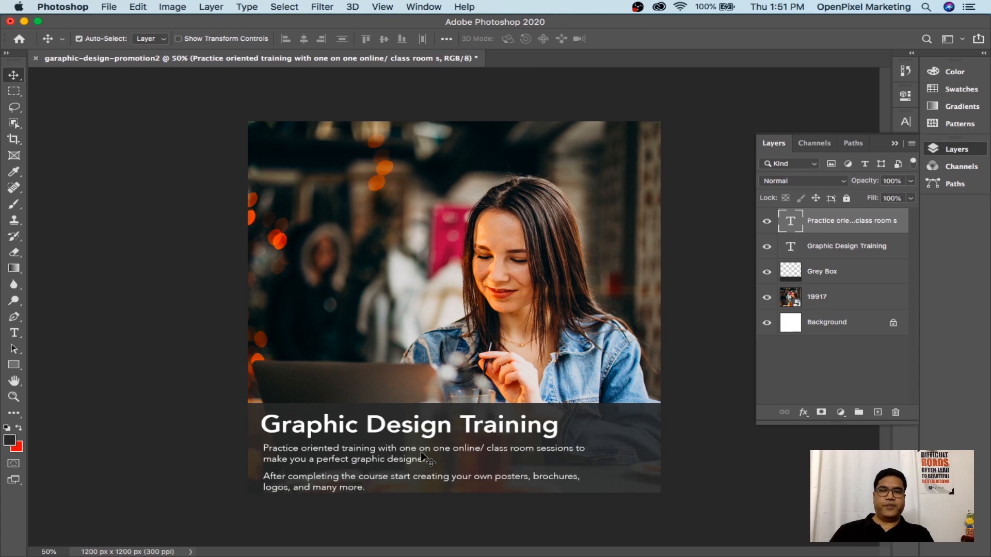
{"action": "key", "text": "t"}
{"action": "left_click", "coordinate": [403, 458]}
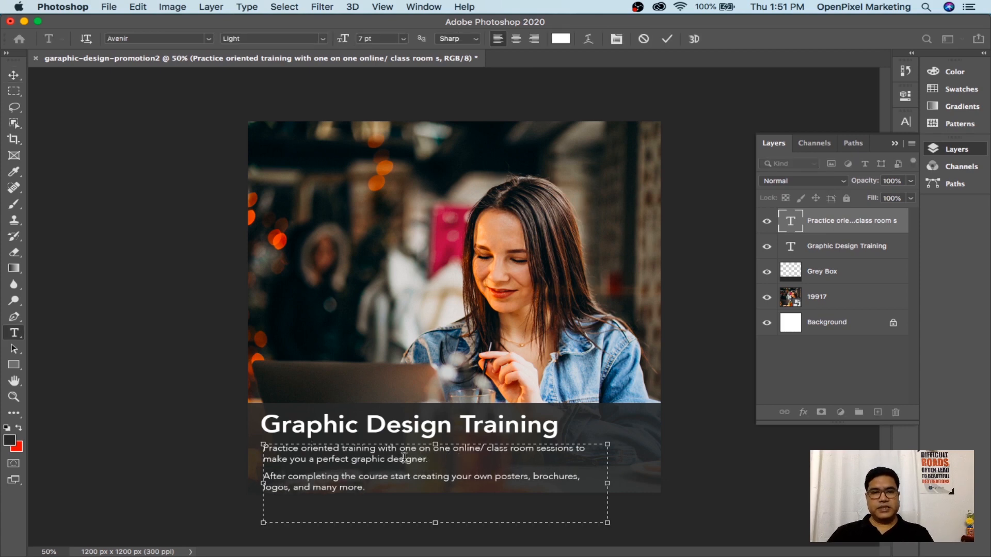
Resize the description text from 7 pt to 6 pt and pull the box's bottom and right edges inward
{"action": "key", "text": "super+a"}
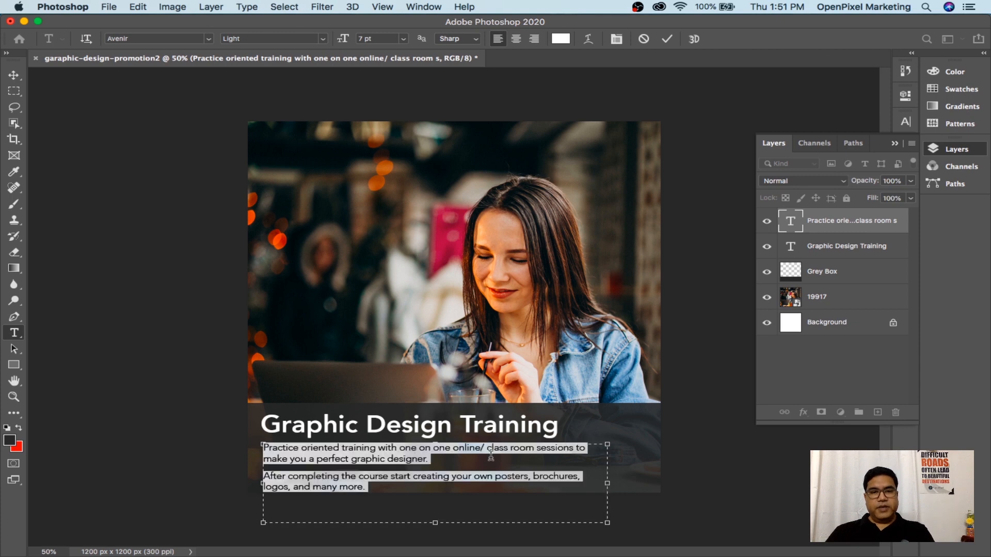
{"action": "left_click", "coordinate": [369, 38]}
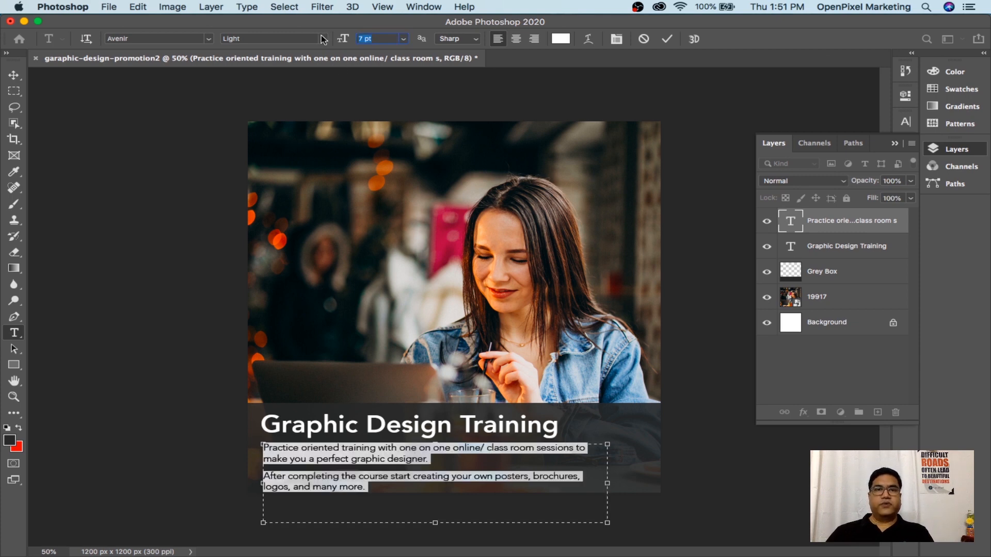
{"action": "type", "text": "6"}
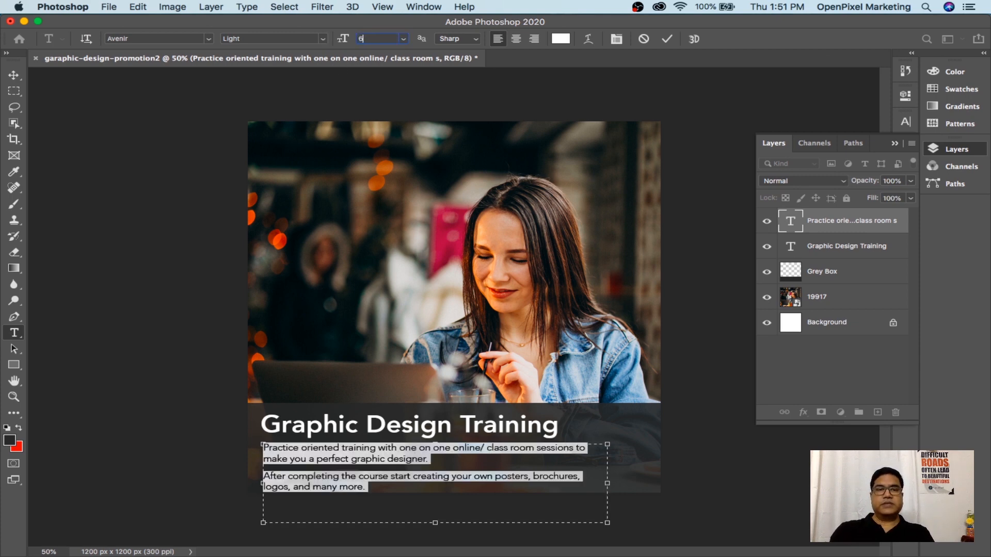
{"action": "key", "text": "Return"}
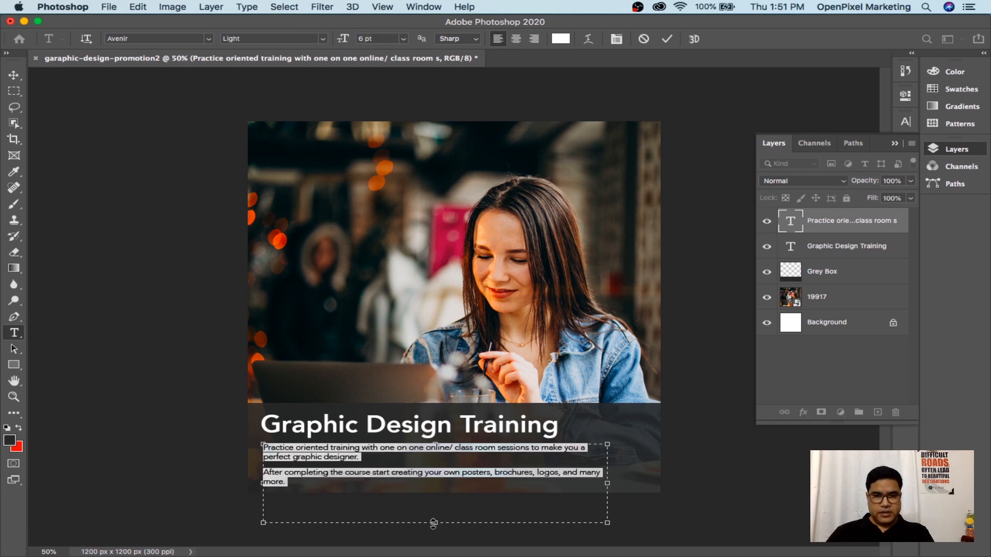
{"action": "left_click_drag", "start_coordinate": [434, 523], "coordinate": [435, 493]}
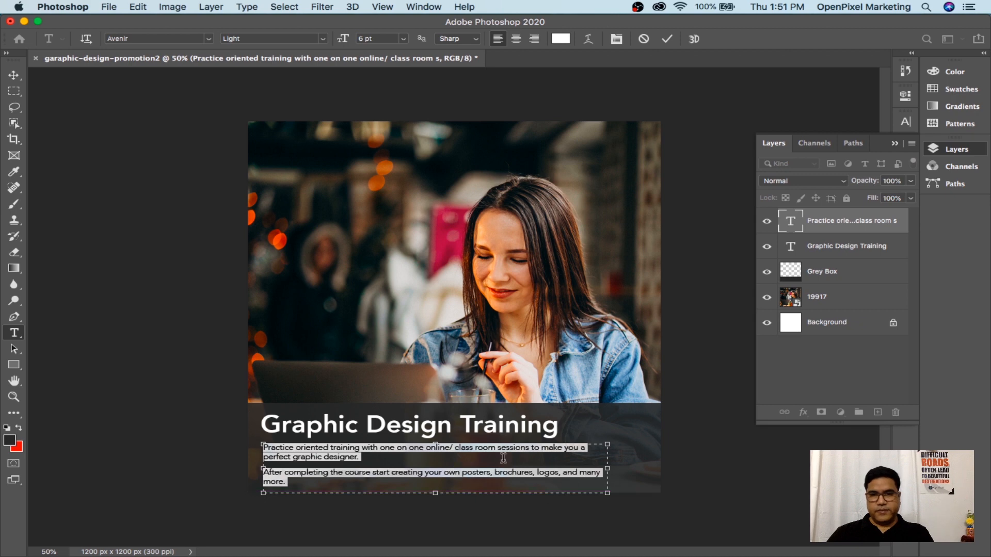
{"action": "left_click_drag", "start_coordinate": [607, 469], "coordinate": [591, 469]}
{"action": "left_click", "coordinate": [14, 76]}
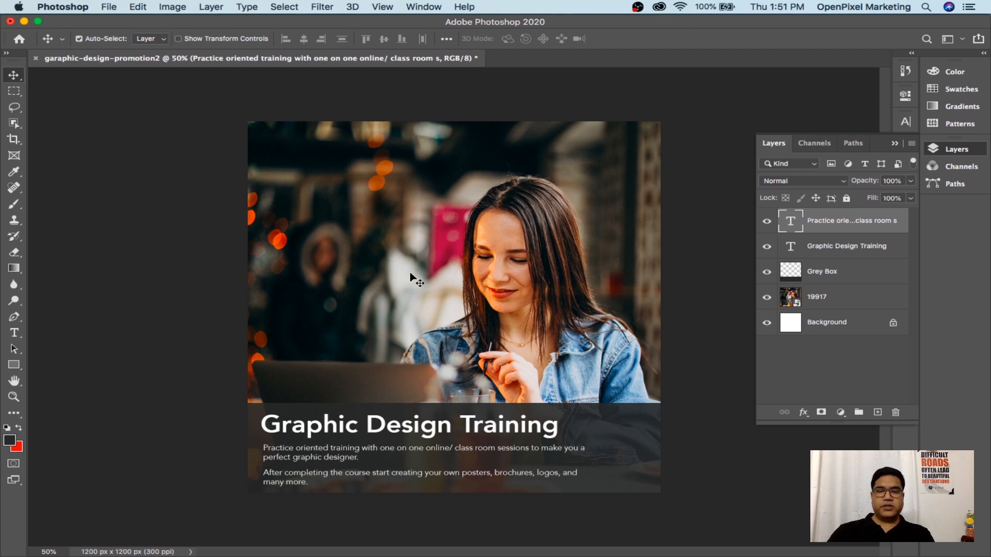
Narrow the description text box so its lines wrap earlier, then fit the image on screen and save
{"action": "key", "text": "super+equal"}
{"action": "key", "text": "super+equal"}
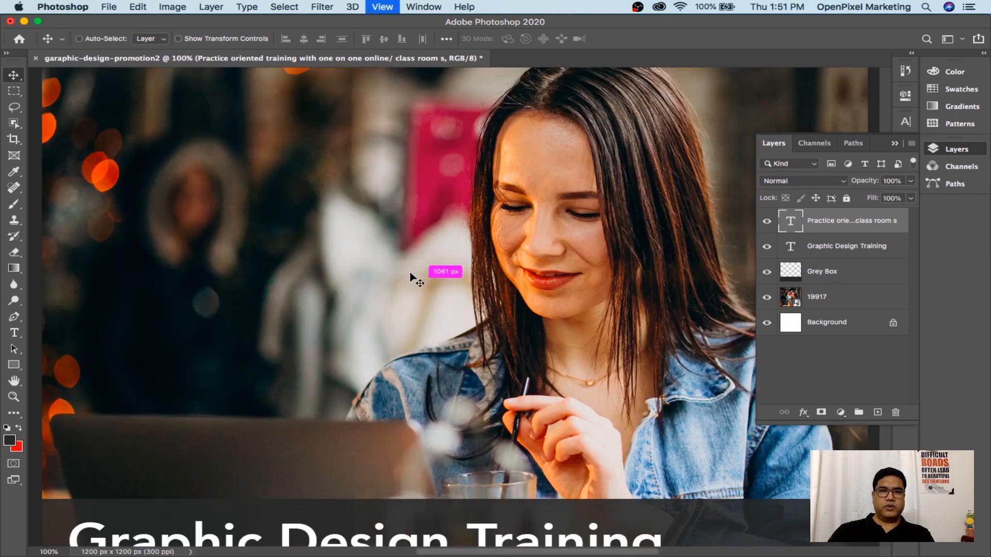
{"action": "scroll", "coordinate": [416, 325], "scroll_direction": "up", "scroll_amount": 2}
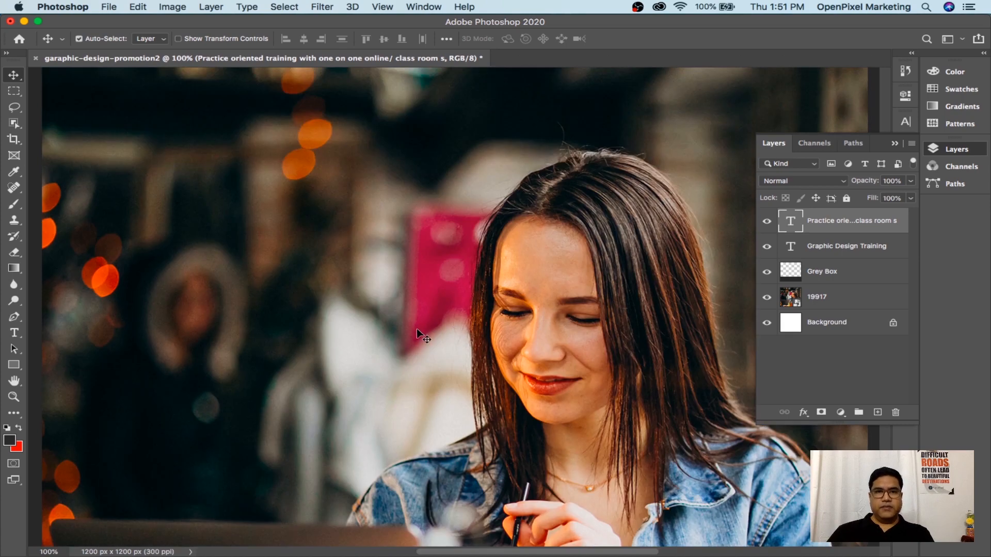
{"action": "scroll", "coordinate": [416, 328], "scroll_direction": "down", "scroll_amount": 4}
{"action": "scroll", "coordinate": [417, 328], "scroll_direction": "down", "scroll_amount": 3}
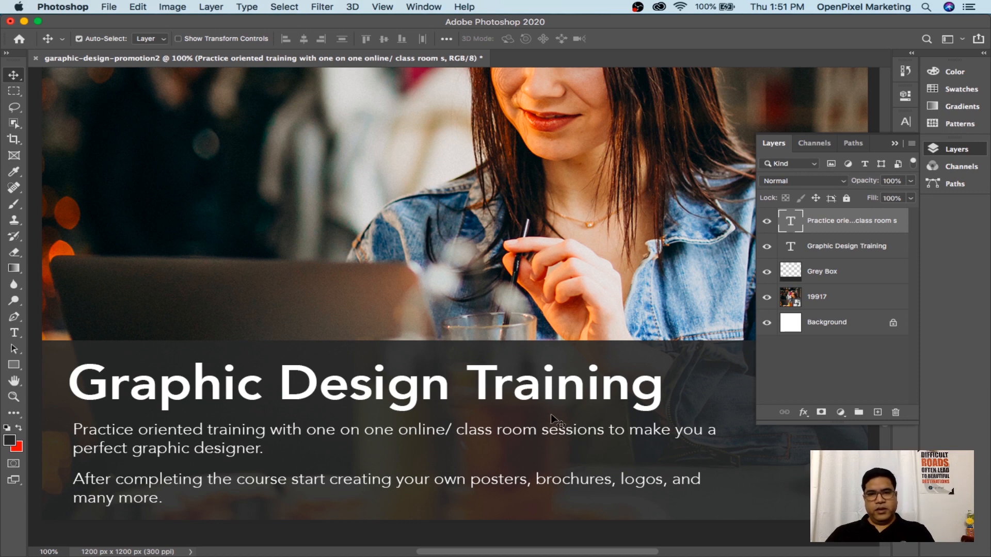
{"action": "key", "text": "t"}
{"action": "left_click", "coordinate": [688, 458]}
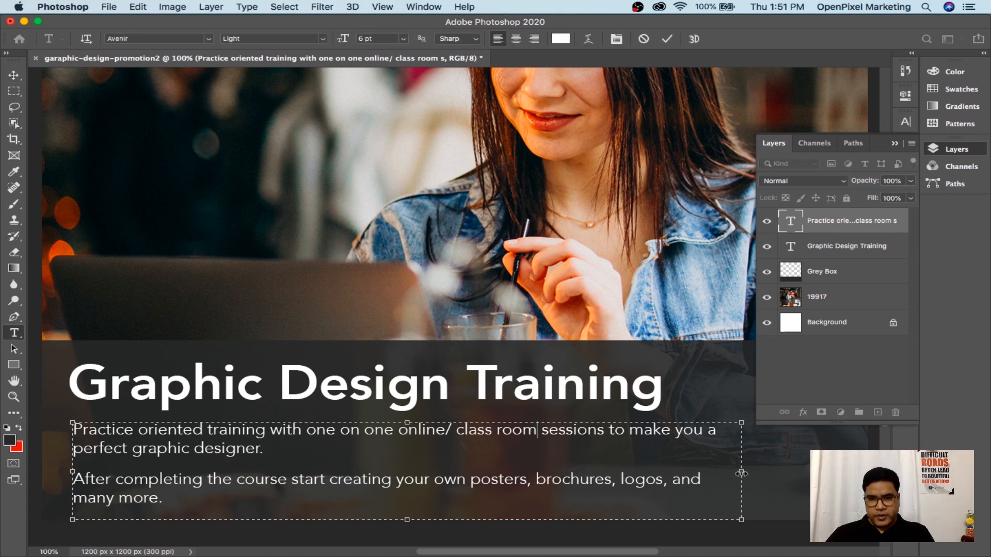
{"action": "left_click_drag", "start_coordinate": [741, 471], "coordinate": [666, 482]}
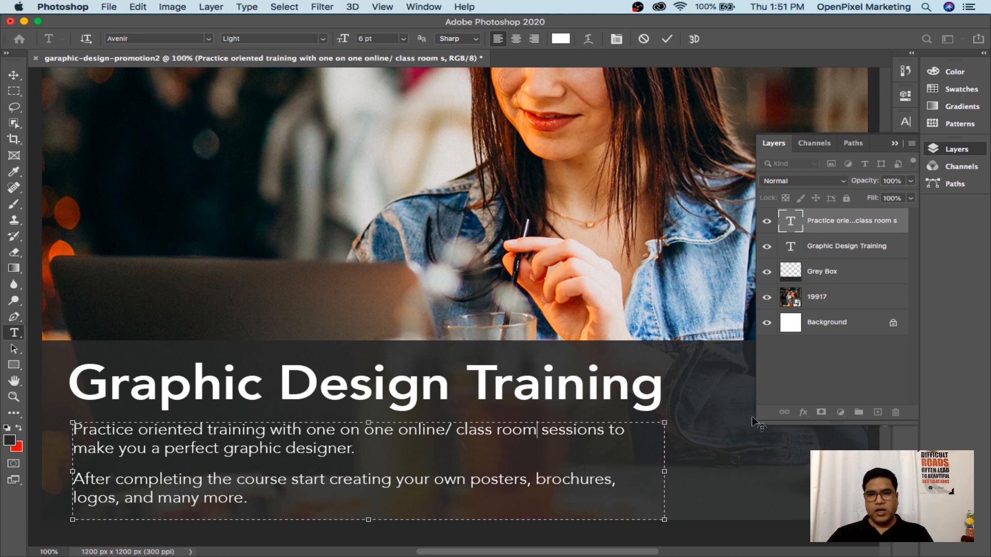
{"action": "left_click", "coordinate": [14, 75]}
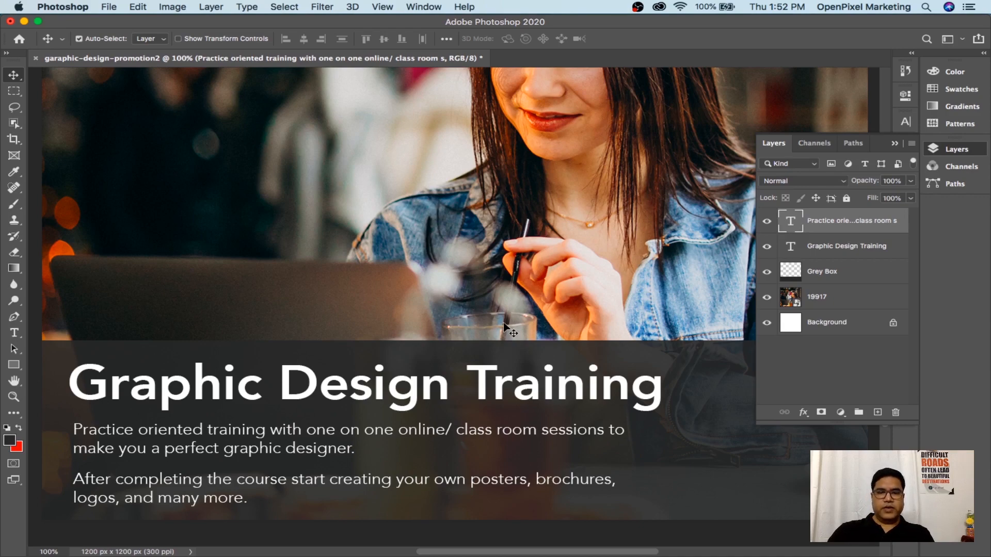
{"action": "key", "text": "super+0"}
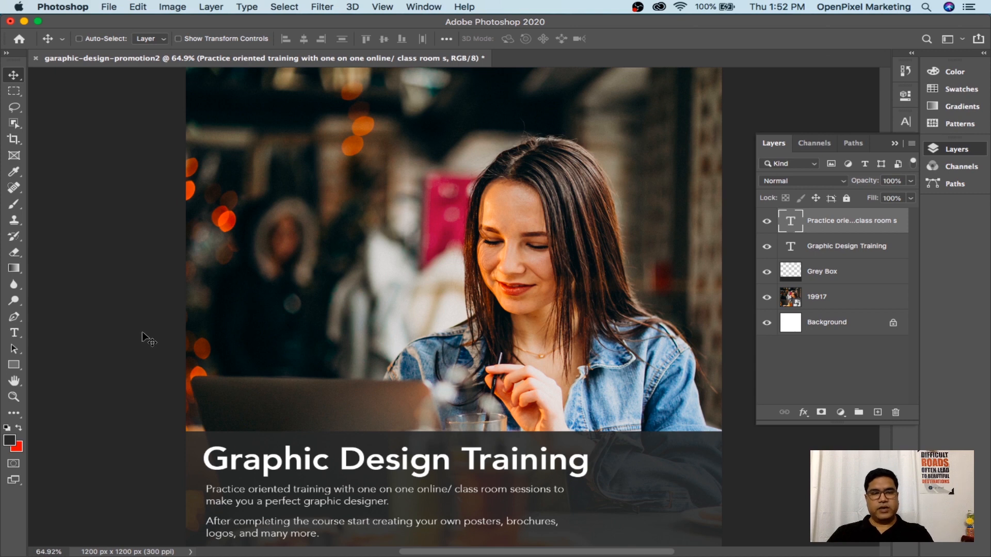
{"action": "key", "text": "super+s"}
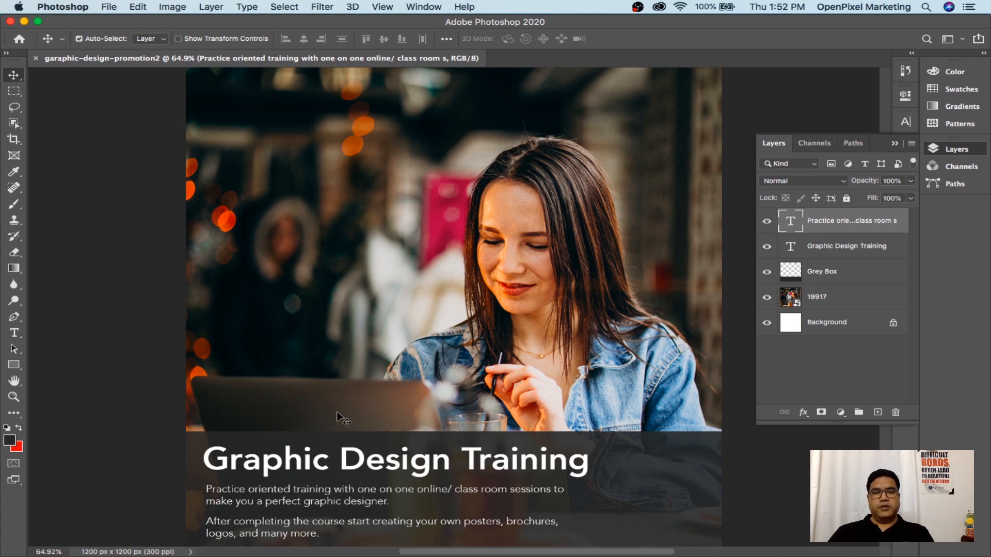
{"action": "mouse_move", "coordinate": [718, 547]}
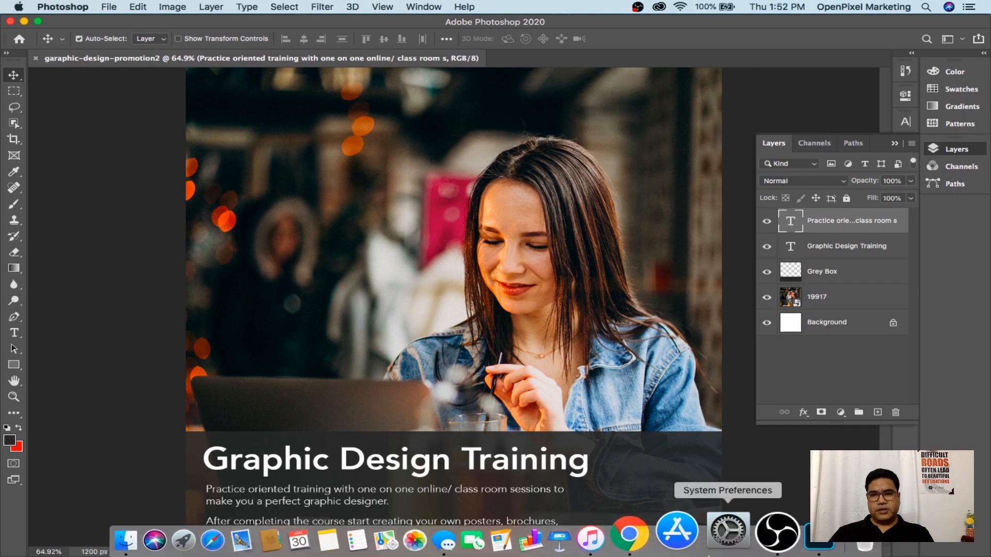
{"action": "left_click", "coordinate": [660, 539]}
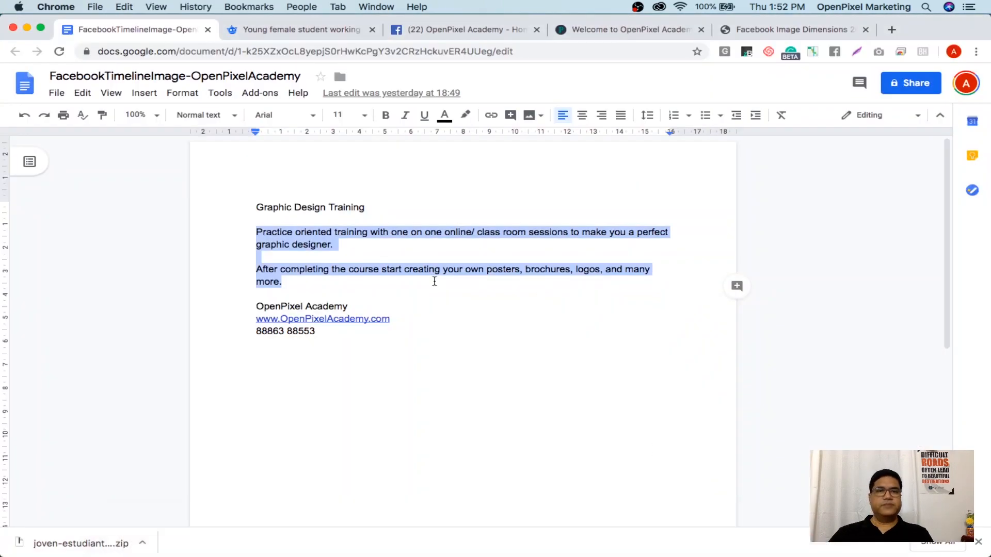
{"action": "left_click", "coordinate": [319, 330]}
{"action": "left_click_drag", "start_coordinate": [320, 331], "coordinate": [255, 318]}
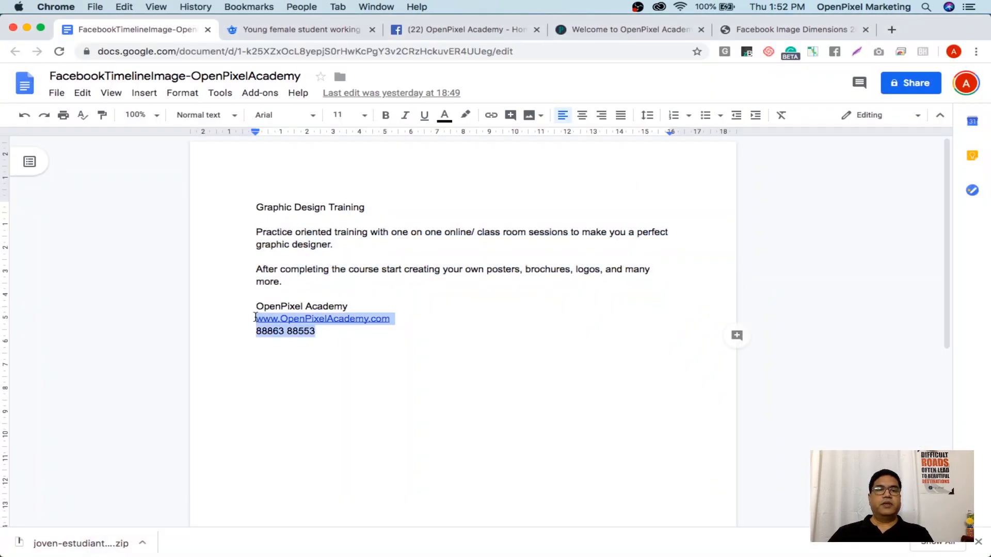
{"action": "left_click", "coordinate": [315, 345]}
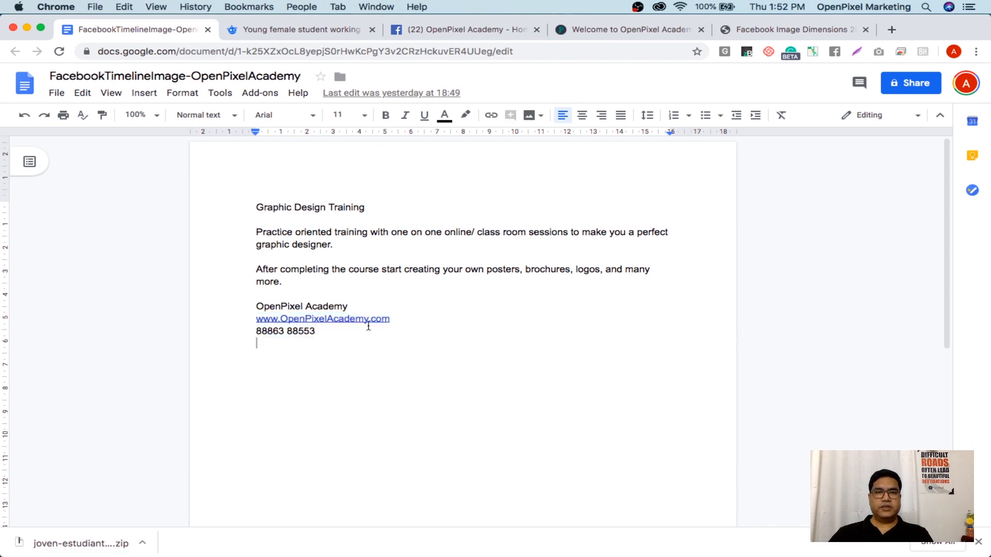
{"action": "left_click_drag", "start_coordinate": [400, 318], "coordinate": [256, 318]}
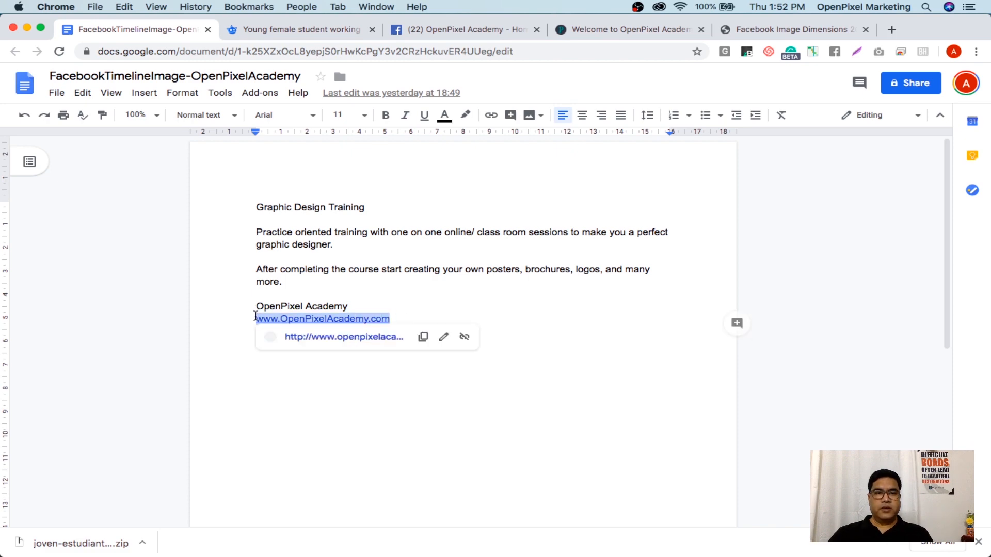
{"action": "right_click", "coordinate": [333, 318]}
{"action": "left_click", "coordinate": [377, 183]}
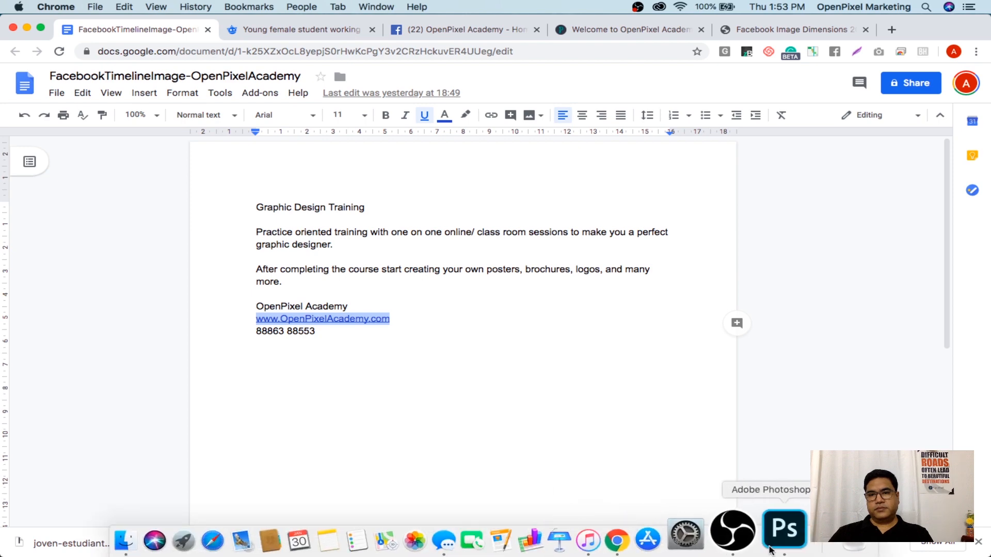
{"action": "left_click", "coordinate": [777, 542]}
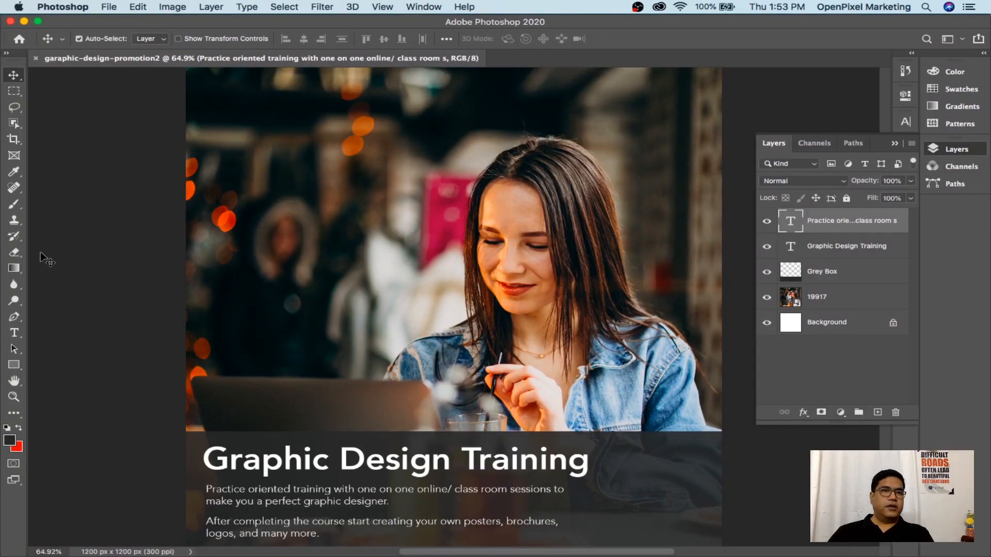
{"action": "left_click", "coordinate": [14, 333]}
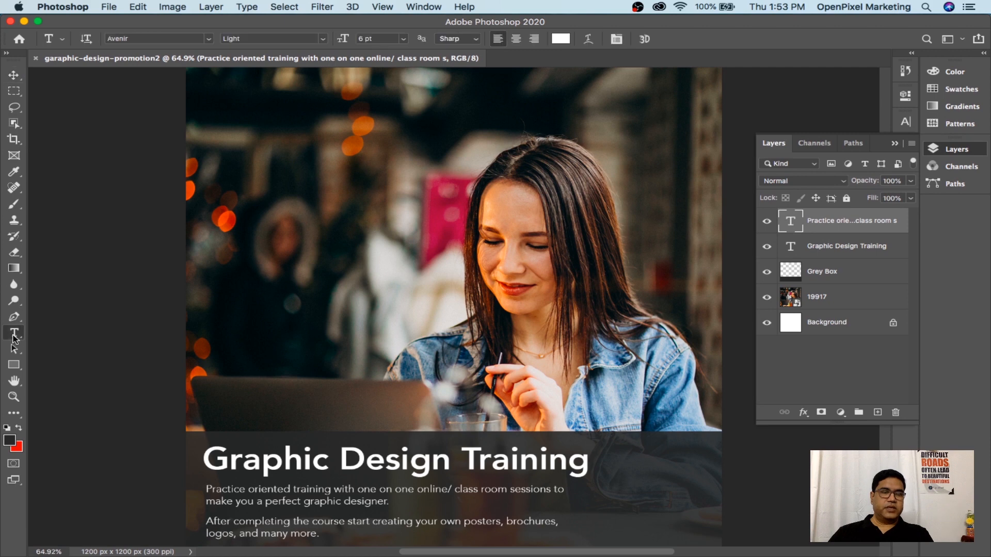
{"action": "left_click", "coordinate": [227, 190]}
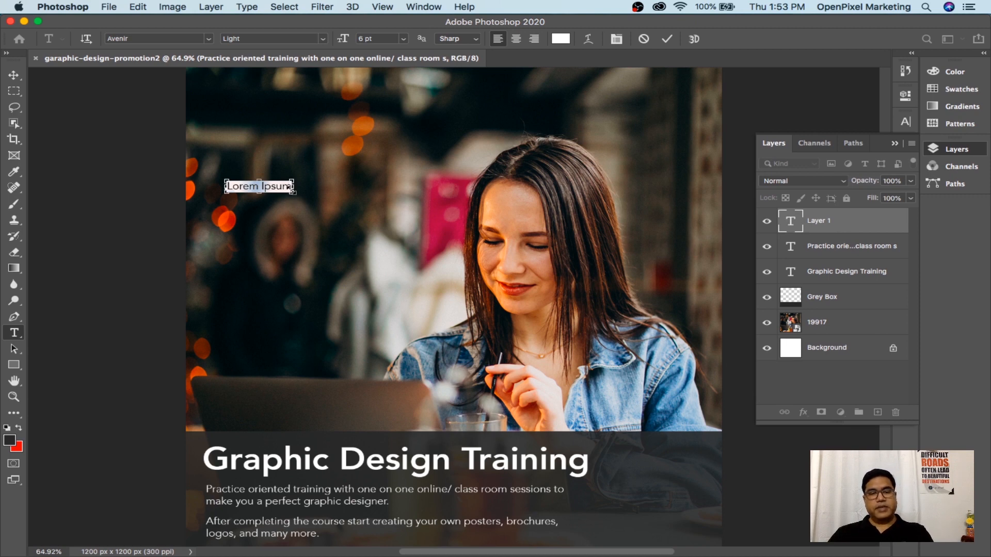
{"action": "key", "text": "super+v"}
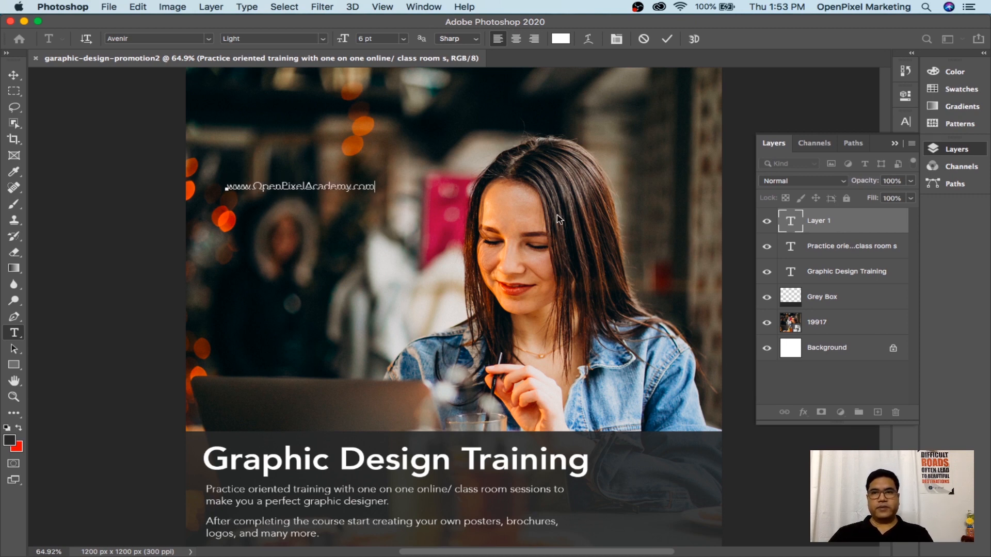
{"action": "key", "text": "super+Return"}
{"action": "left_click", "coordinate": [843, 252]}
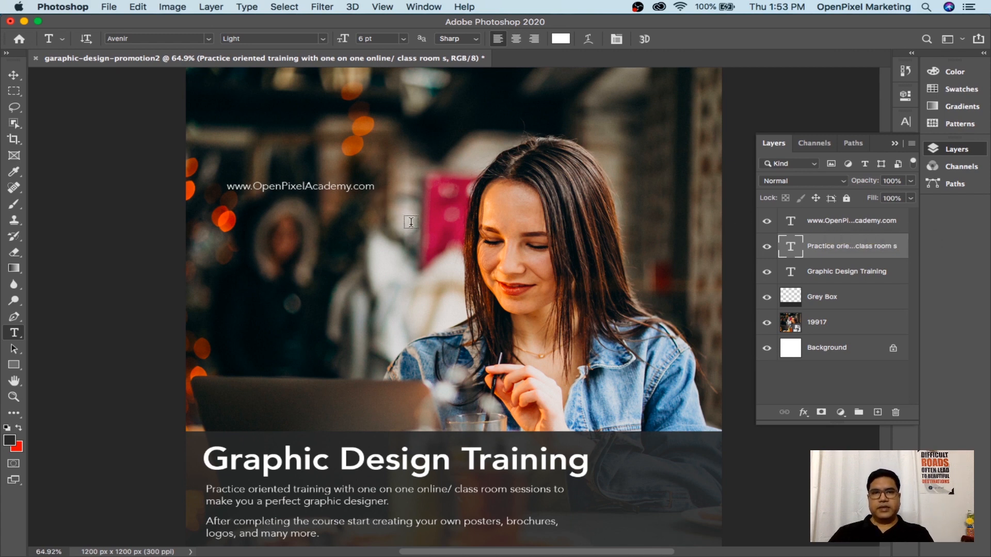
{"action": "left_click", "coordinate": [13, 77]}
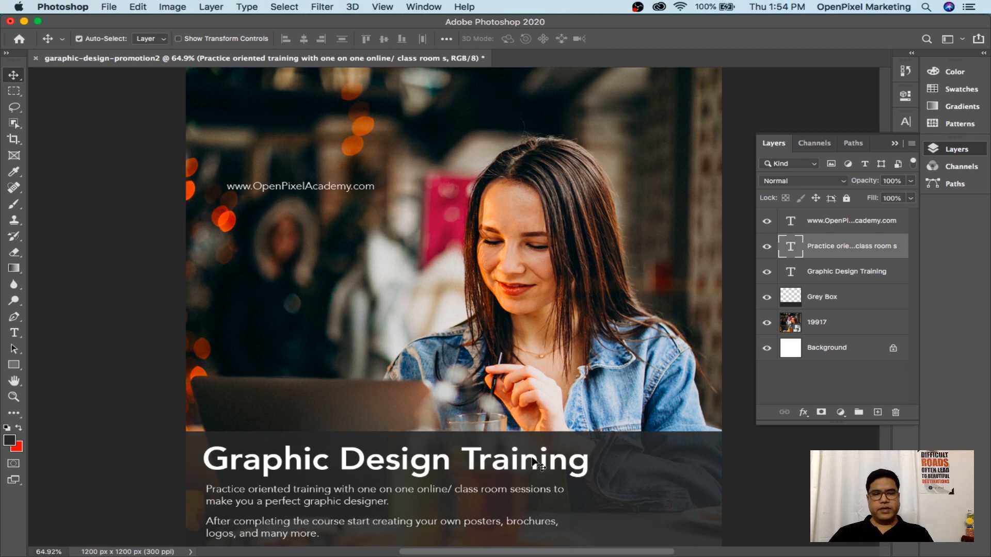
Copy the academy's phone number line from the Google Doc and return to Photoshop
{"action": "mouse_move", "coordinate": [715, 555]}
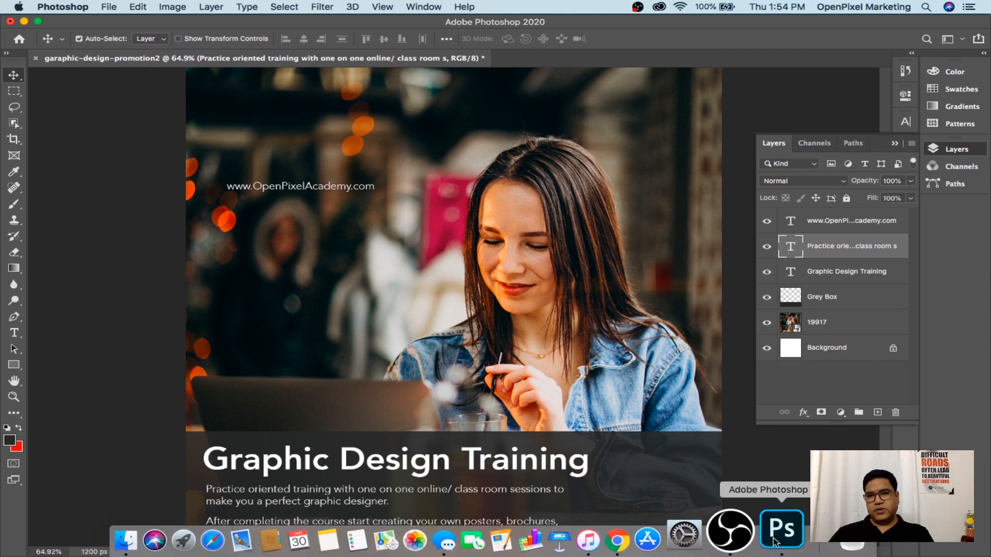
{"action": "left_click", "coordinate": [649, 532]}
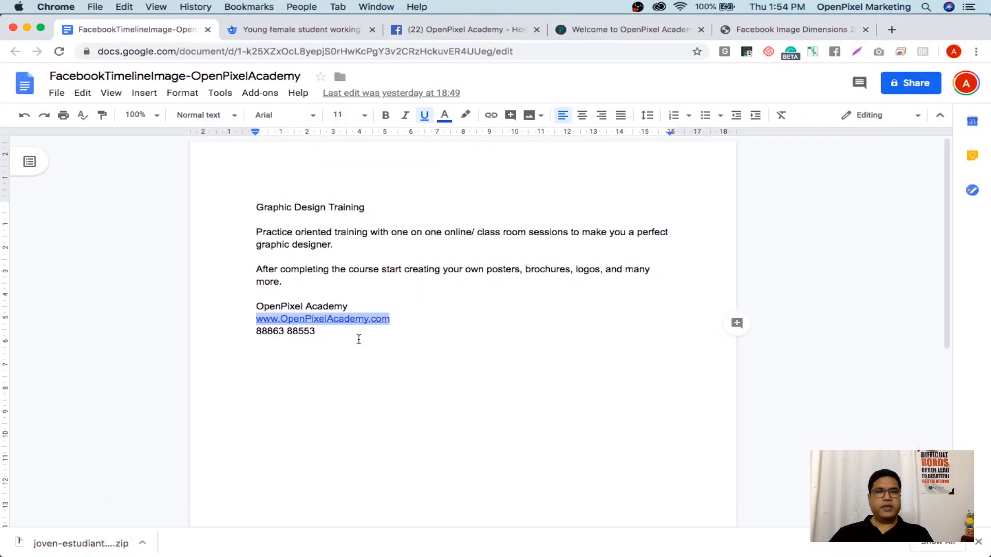
{"action": "left_click_drag", "start_coordinate": [358, 339], "coordinate": [257, 329]}
{"action": "right_click", "coordinate": [272, 331]}
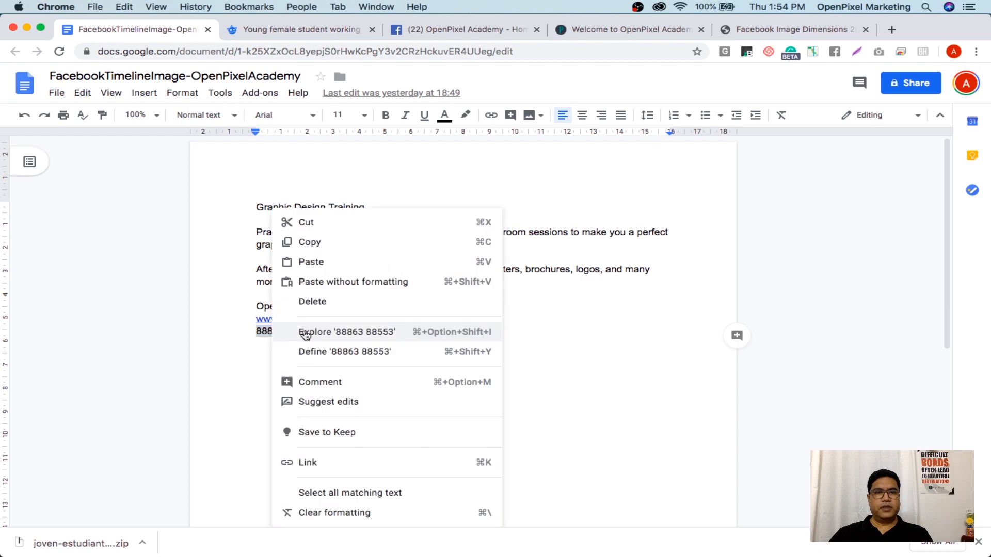
{"action": "left_click", "coordinate": [316, 241]}
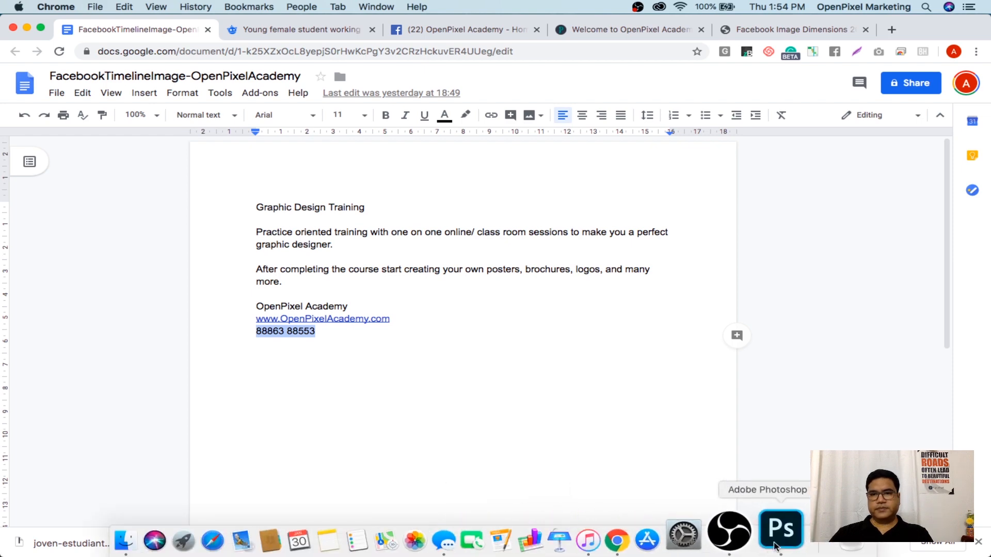
{"action": "left_click", "coordinate": [778, 542]}
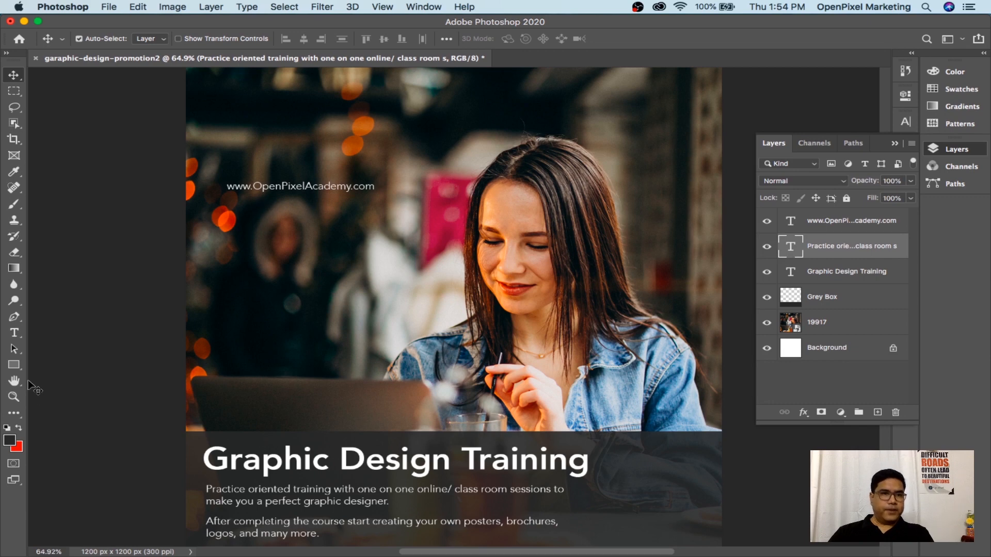
Type the phone number as a new text layer below the web address and scale it to about 255%
{"action": "left_click", "coordinate": [14, 333]}
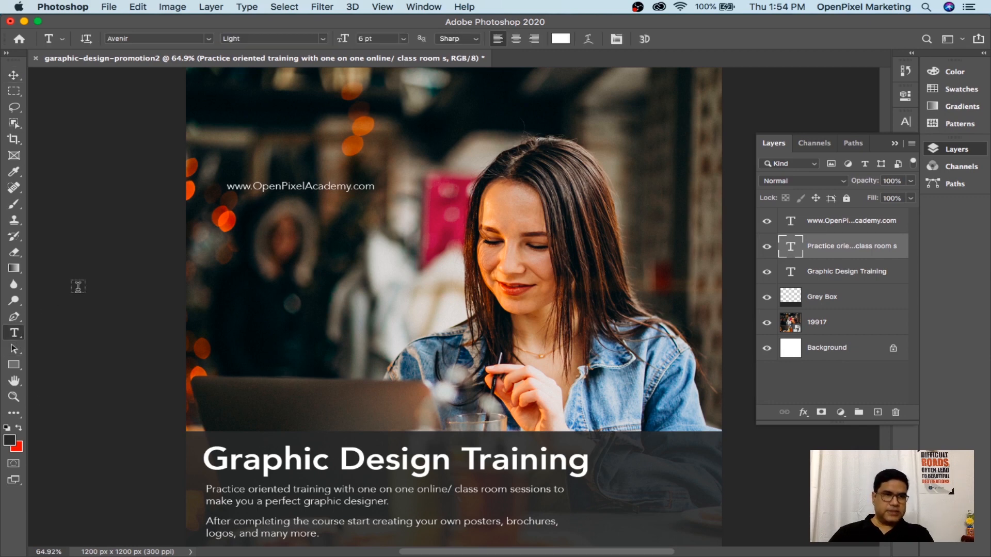
{"action": "left_click", "coordinate": [229, 228]}
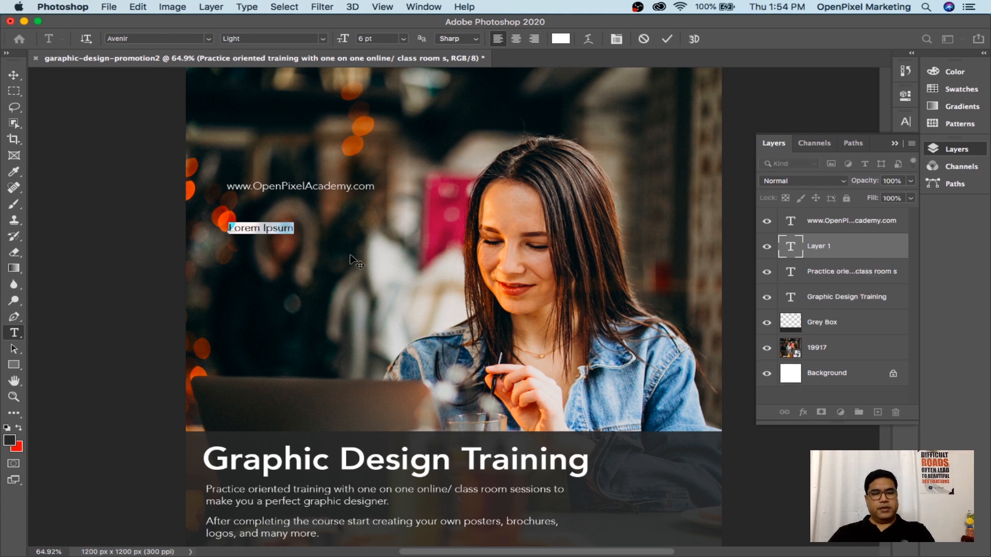
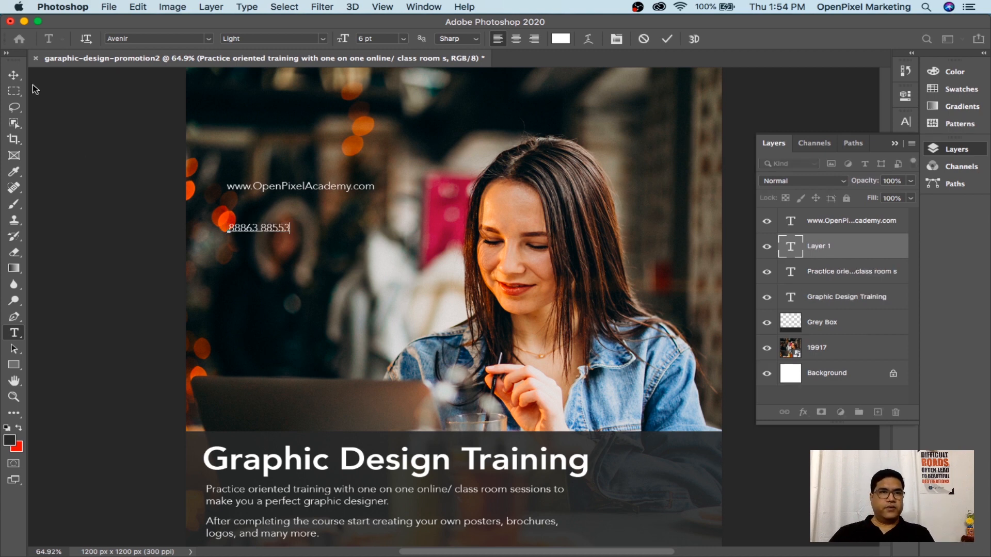
{"action": "left_click", "coordinate": [14, 75]}
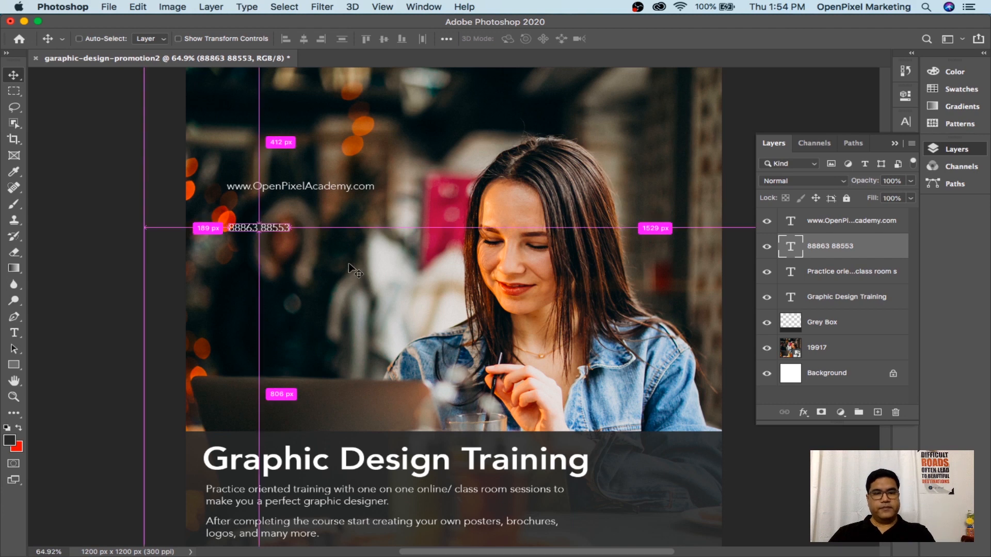
{"action": "key", "text": "super+t"}
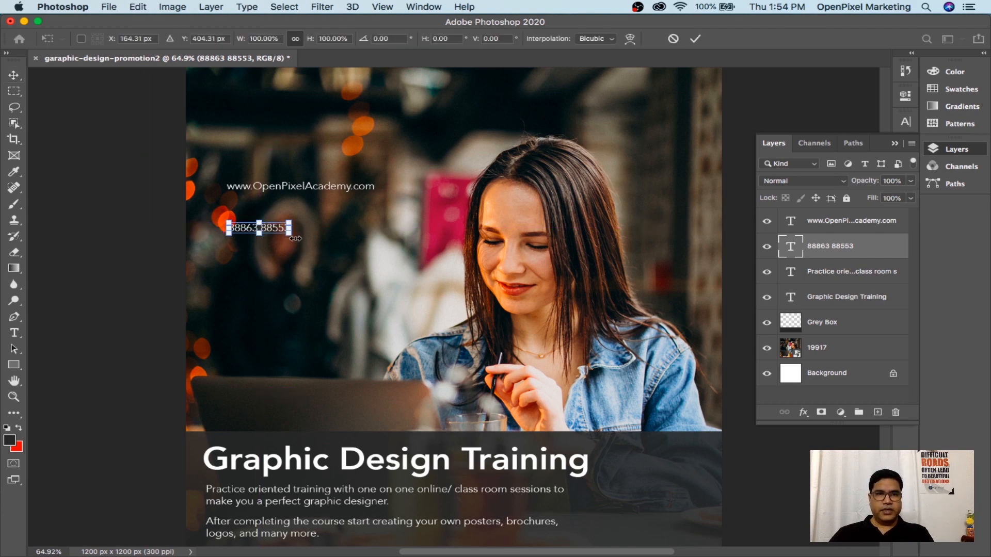
{"action": "left_click_drag", "start_coordinate": [290, 235], "coordinate": [373, 287]}
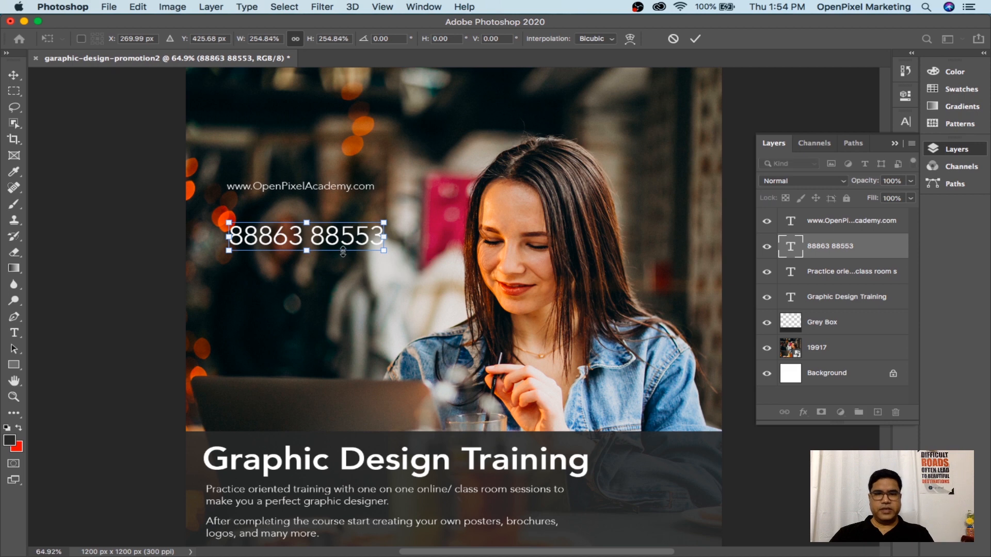
{"action": "key", "text": "Return"}
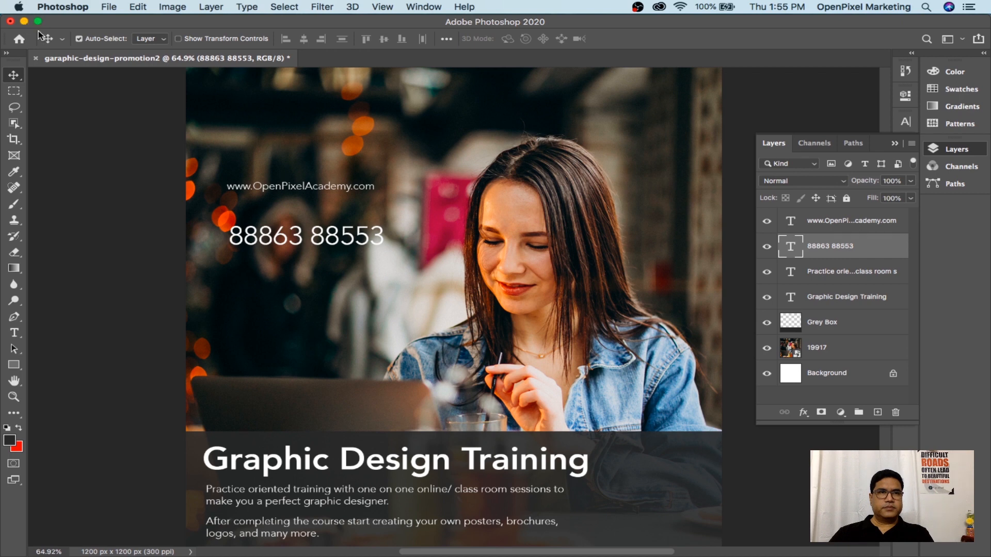
Open openpixel-academy-logo.eps from the activity-1 folder, rasterized at 1722 × 456 px
{"action": "left_click", "coordinate": [110, 7]}
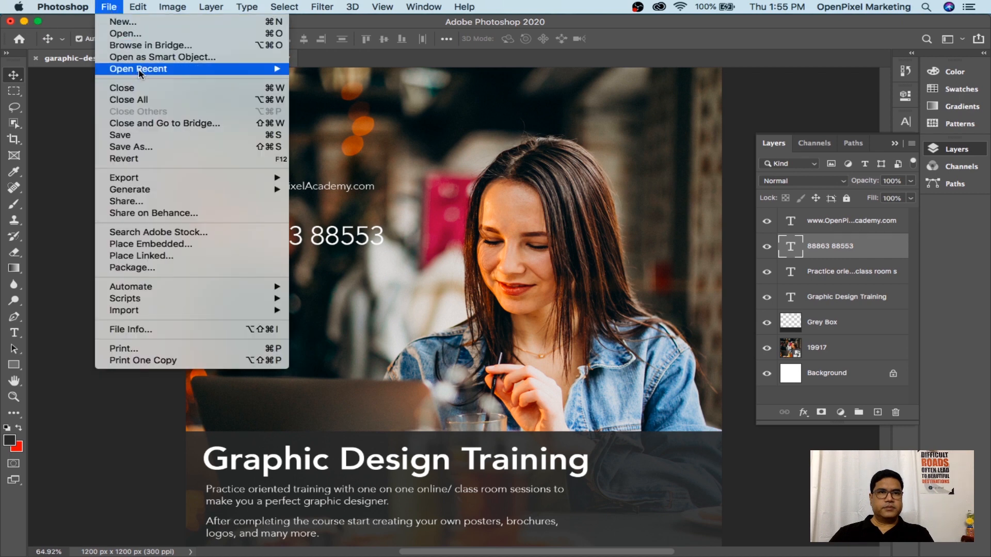
{"action": "left_click", "coordinate": [127, 36]}
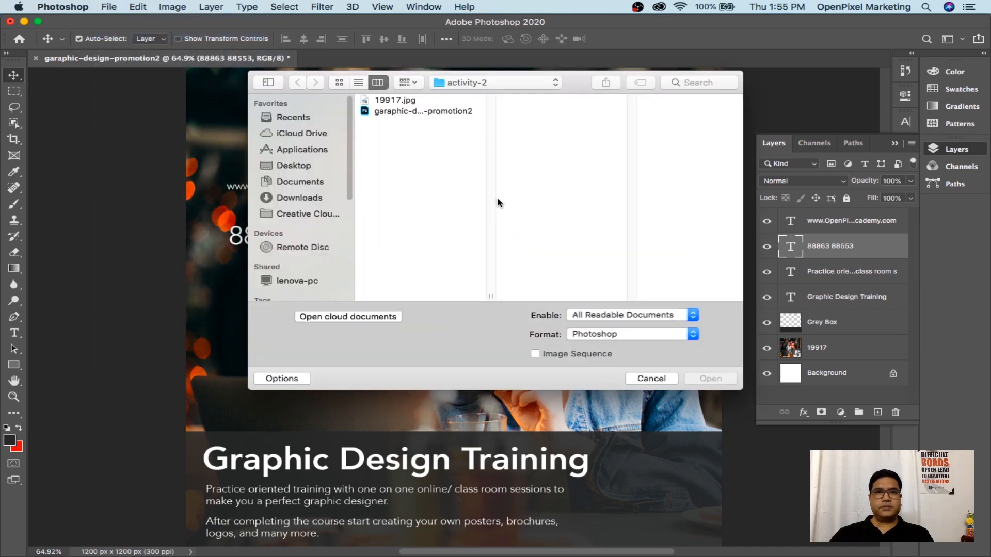
{"action": "left_click", "coordinate": [491, 83]}
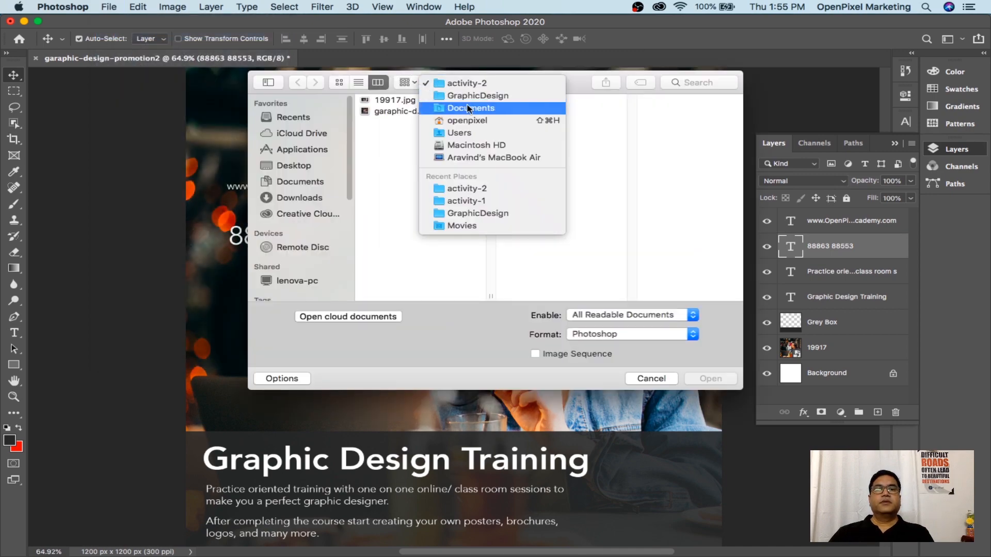
{"action": "left_click", "coordinate": [480, 201]}
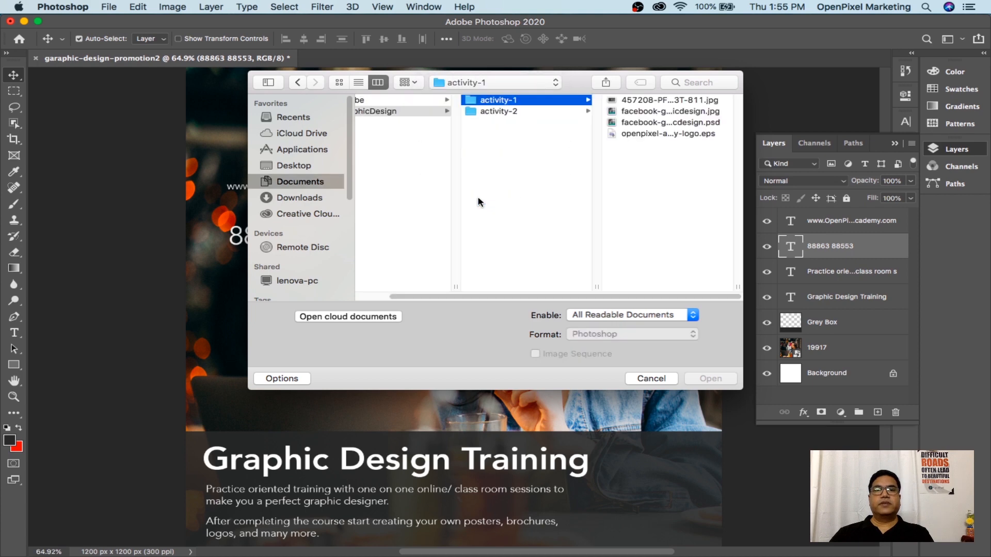
{"action": "left_click", "coordinate": [670, 134]}
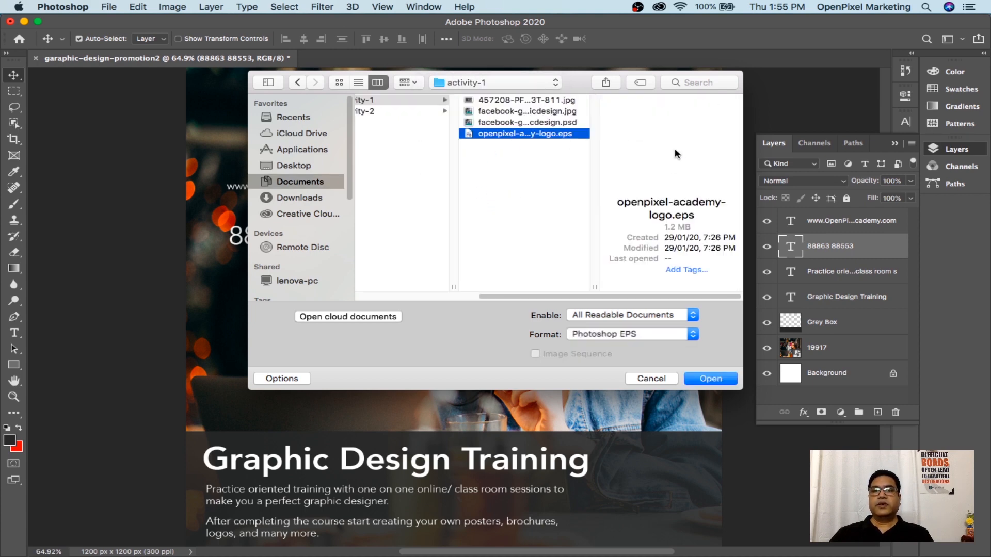
{"action": "left_click", "coordinate": [715, 382]}
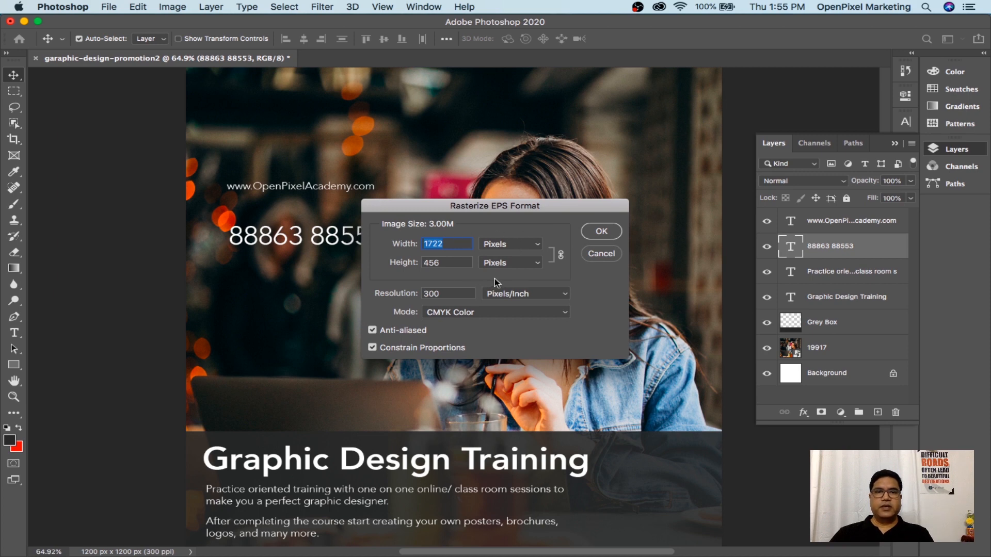
{"action": "left_click", "coordinate": [601, 232]}
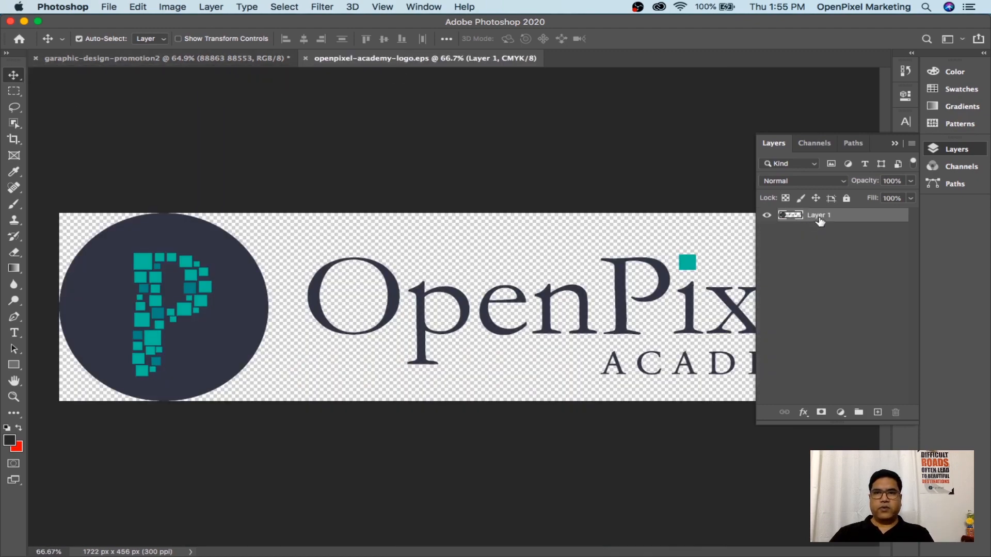
Copy the logo layer into the promotion post and scale it to about a third at the top-left
{"action": "left_click_drag", "start_coordinate": [818, 217], "coordinate": [292, 106]}
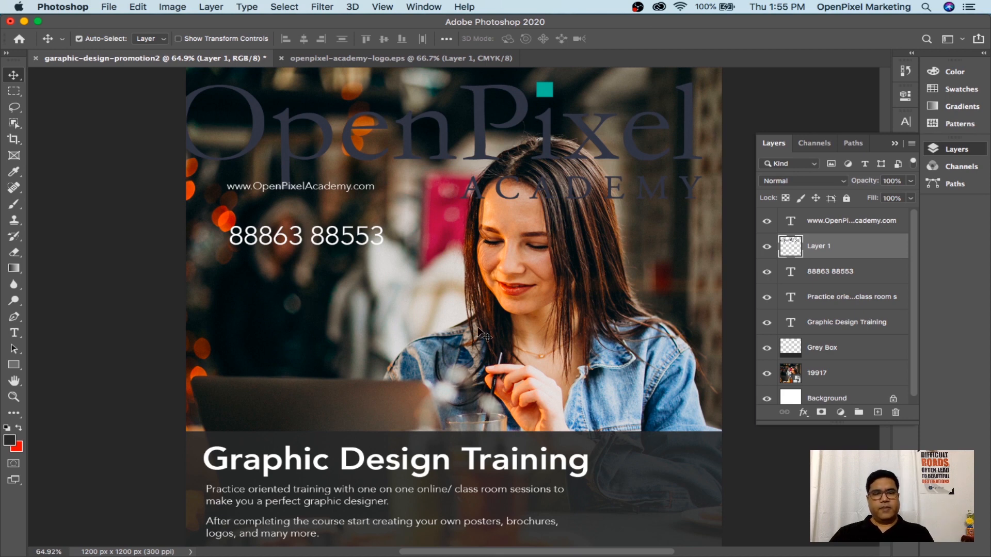
{"action": "key", "text": "super+t"}
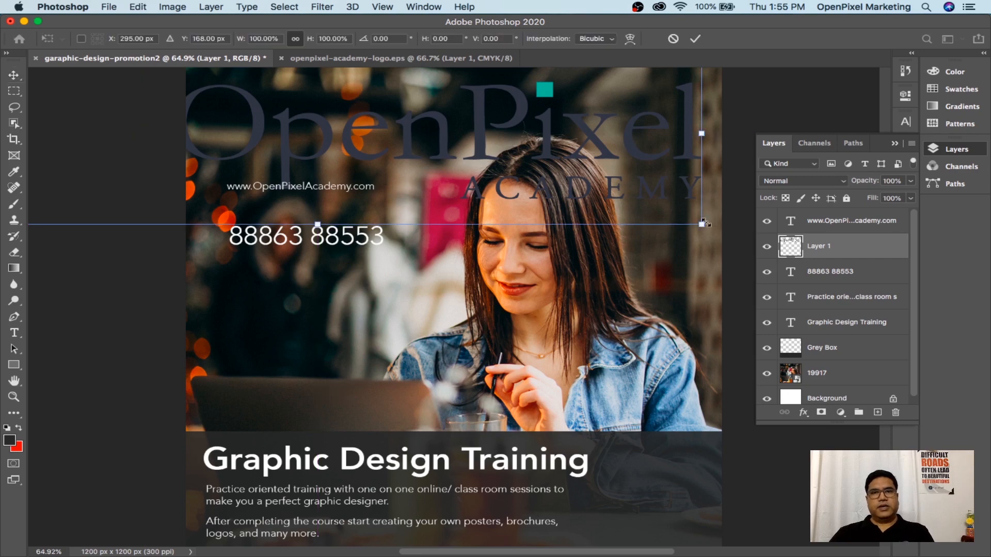
{"action": "left_click_drag", "start_coordinate": [700, 225], "coordinate": [317, 133]}
{"action": "left_click_drag", "start_coordinate": [253, 103], "coordinate": [586, 197]}
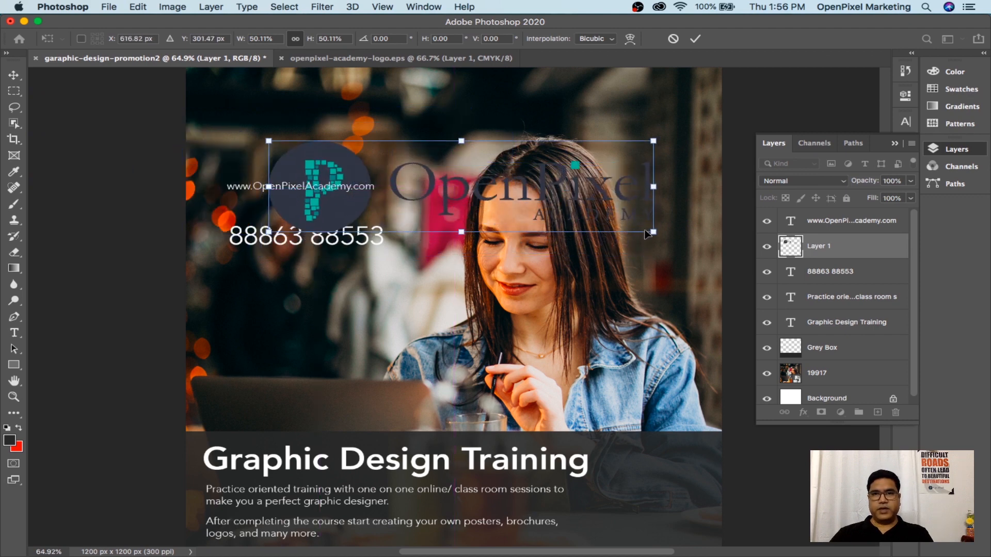
{"action": "left_click_drag", "start_coordinate": [654, 231], "coordinate": [531, 206]}
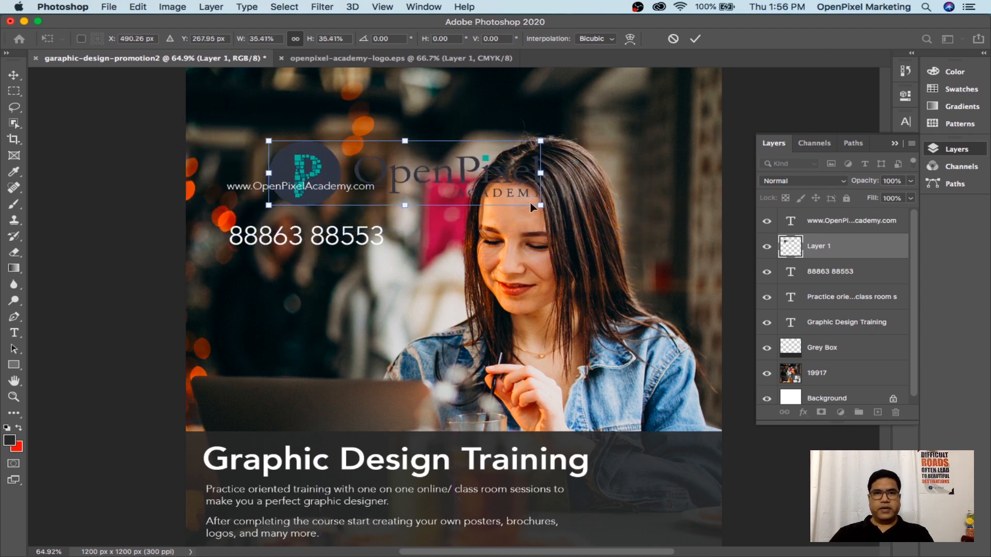
{"action": "left_click_drag", "start_coordinate": [452, 170], "coordinate": [388, 135]}
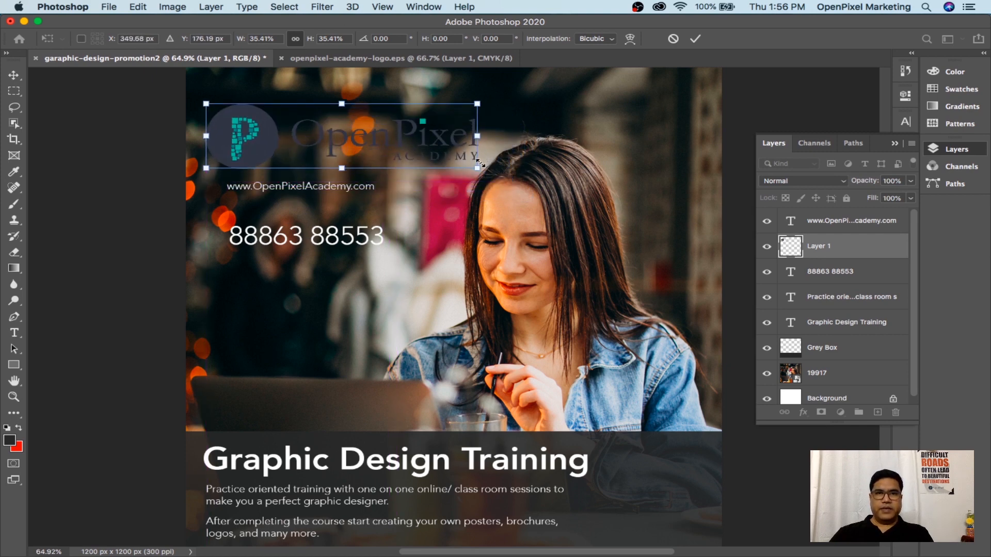
{"action": "left_click_drag", "start_coordinate": [477, 169], "coordinate": [457, 162]}
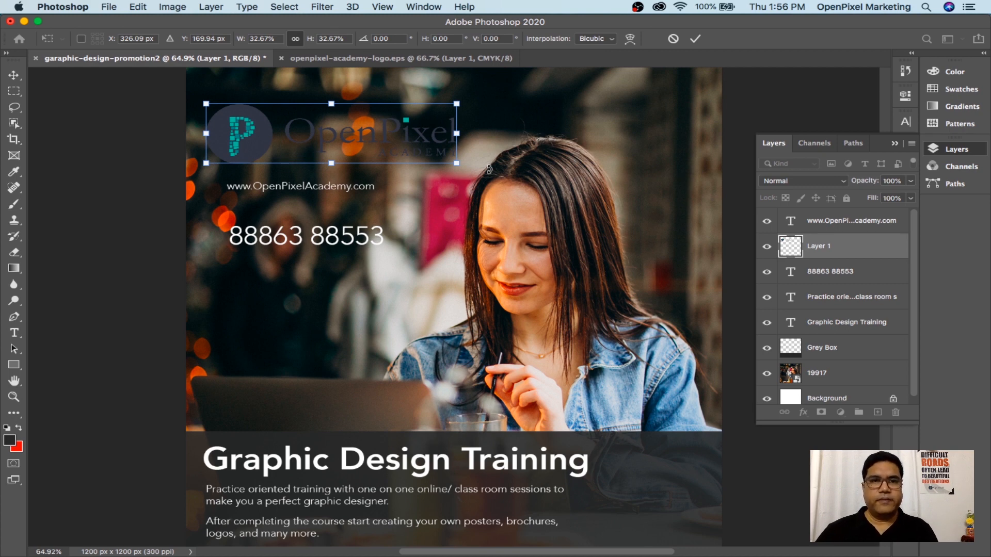
{"action": "key", "text": "Return"}
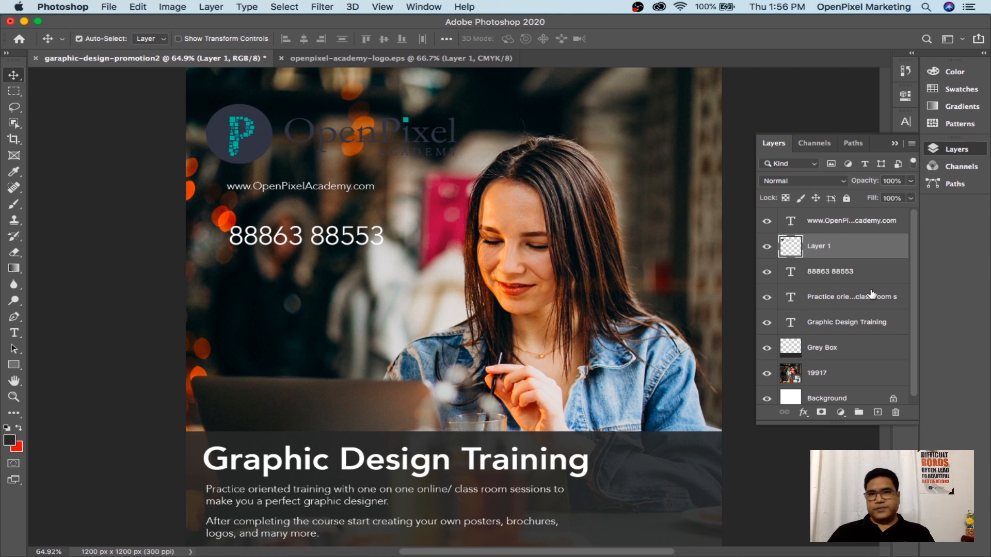
Toggle the logo layer's visibility to compare the design with and without it
{"action": "left_click", "coordinate": [767, 248]}
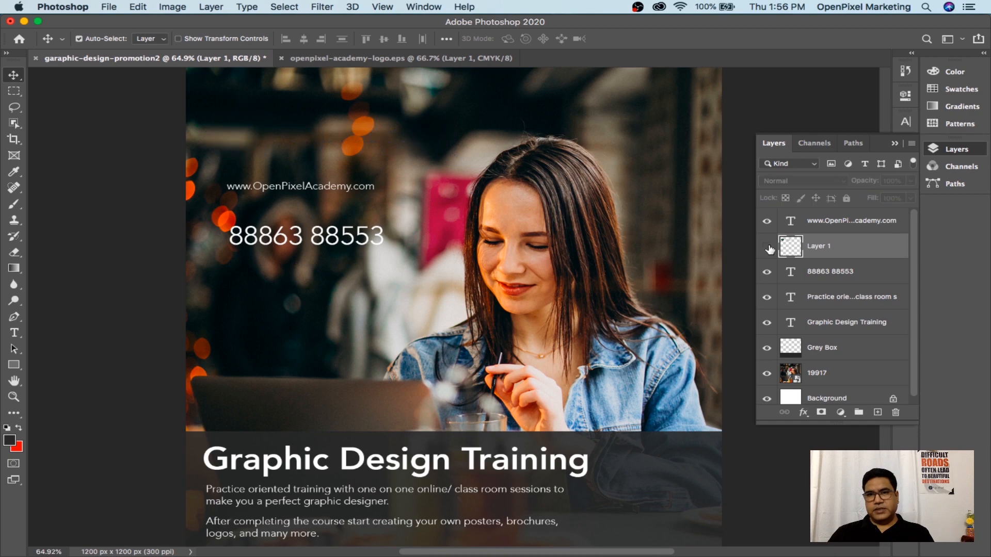
{"action": "left_click", "coordinate": [768, 248]}
{"action": "left_click", "coordinate": [768, 247]}
{"action": "left_click", "coordinate": [767, 247]}
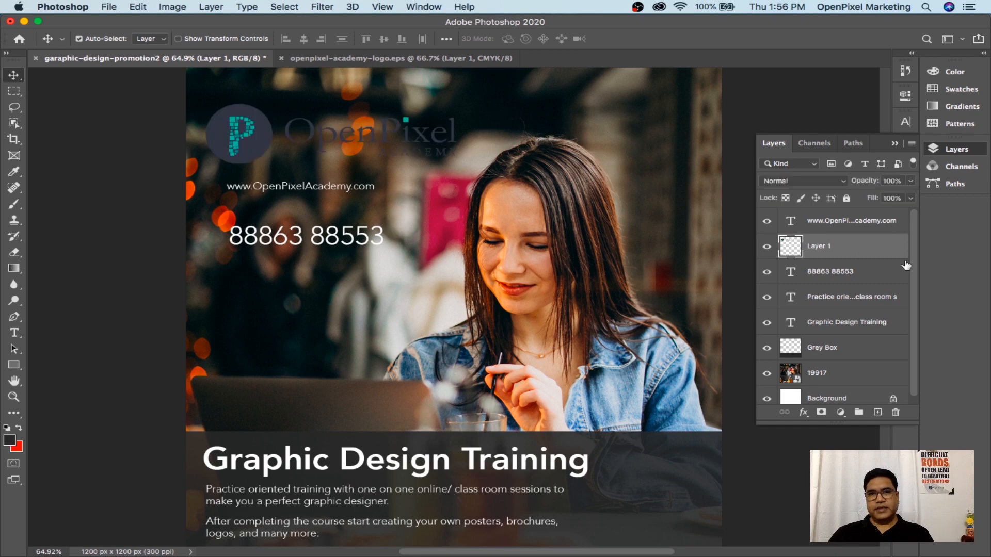
Rename Layer 1 to 'Logo'
{"action": "double_click", "coordinate": [823, 251]}
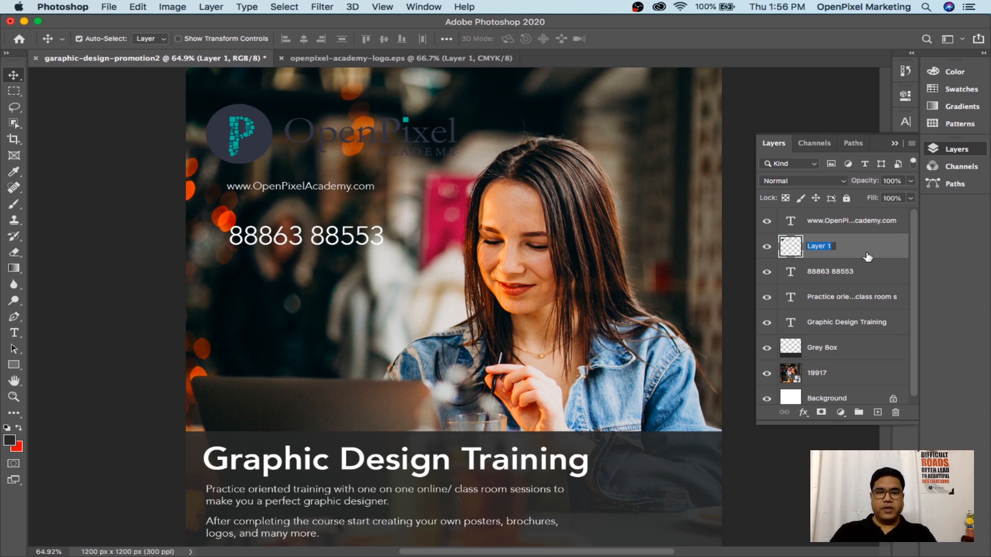
{"action": "type", "text": "Logo"}
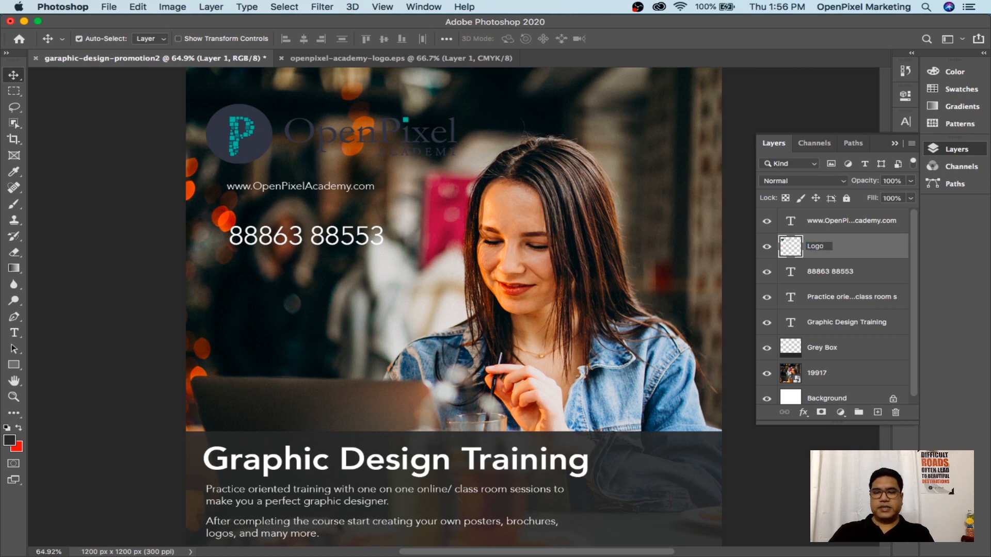
{"action": "key", "text": "Return"}
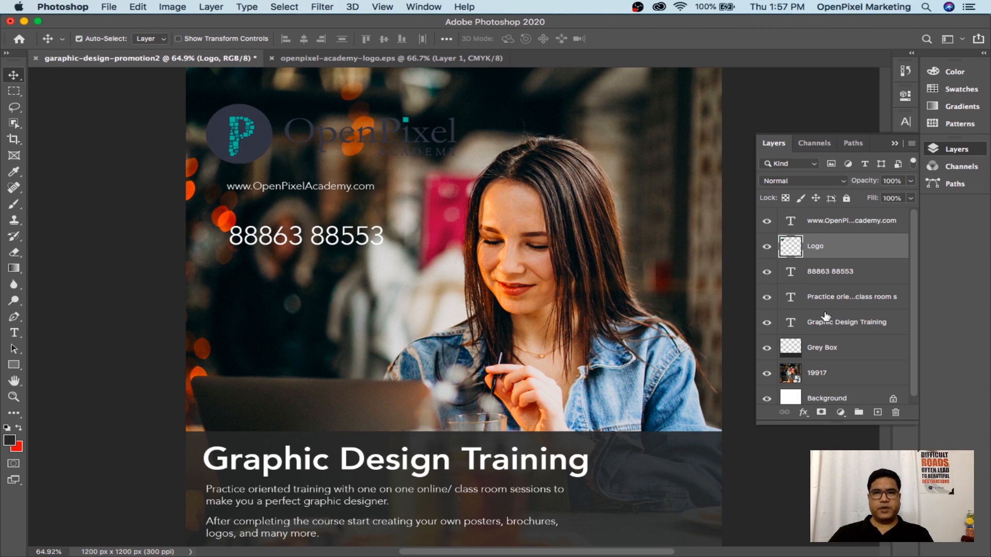
{"action": "right_click", "coordinate": [363, 189]}
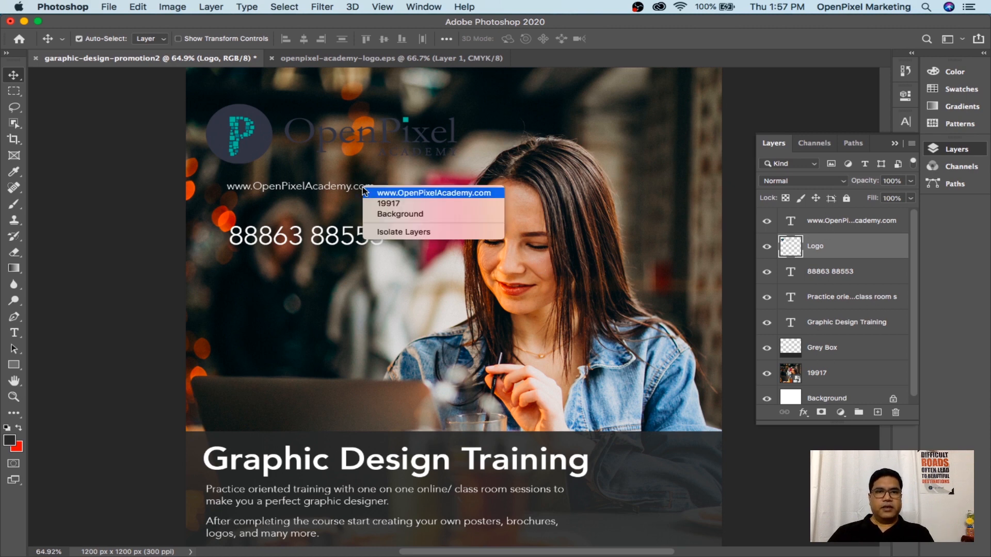
{"action": "left_click", "coordinate": [408, 193]}
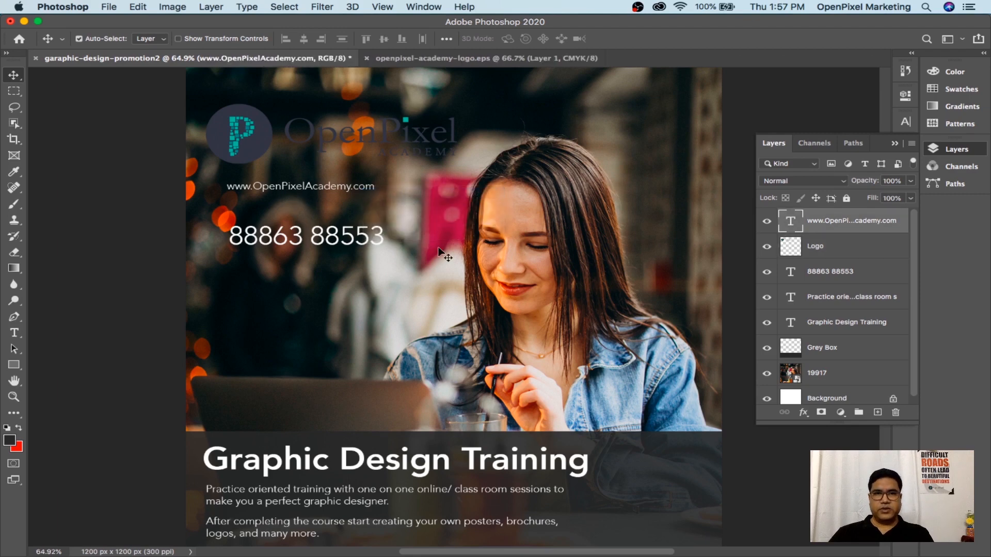
{"action": "right_click", "coordinate": [355, 188]}
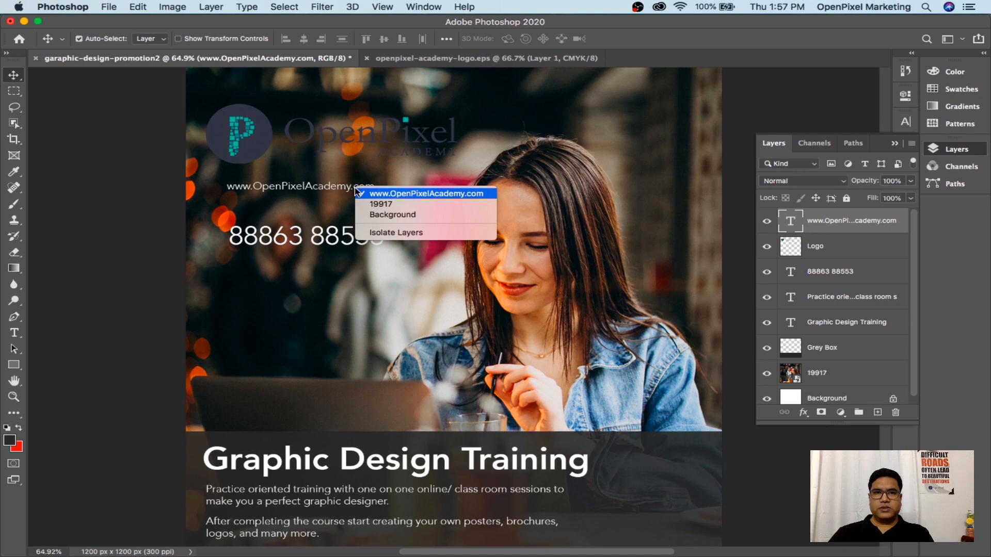
{"action": "left_click", "coordinate": [408, 195]}
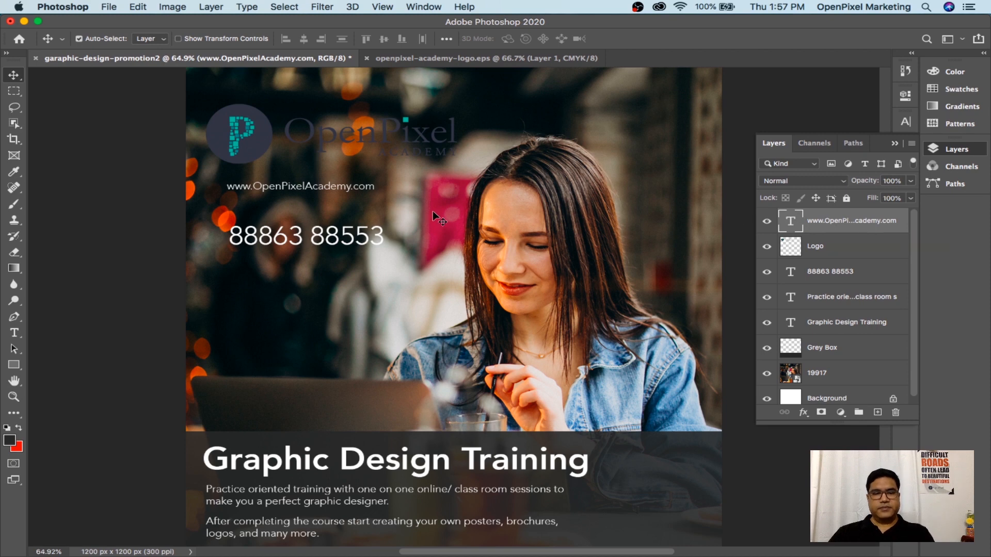
{"action": "key", "text": "super+t"}
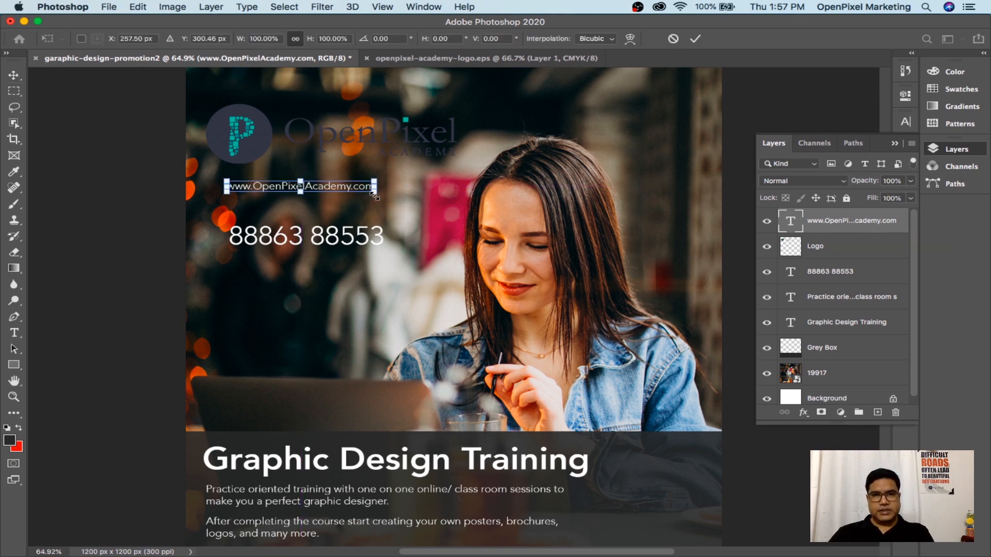
{"action": "left_click_drag", "start_coordinate": [375, 193], "coordinate": [449, 222]}
{"action": "left_click_drag", "start_coordinate": [411, 194], "coordinate": [454, 199]}
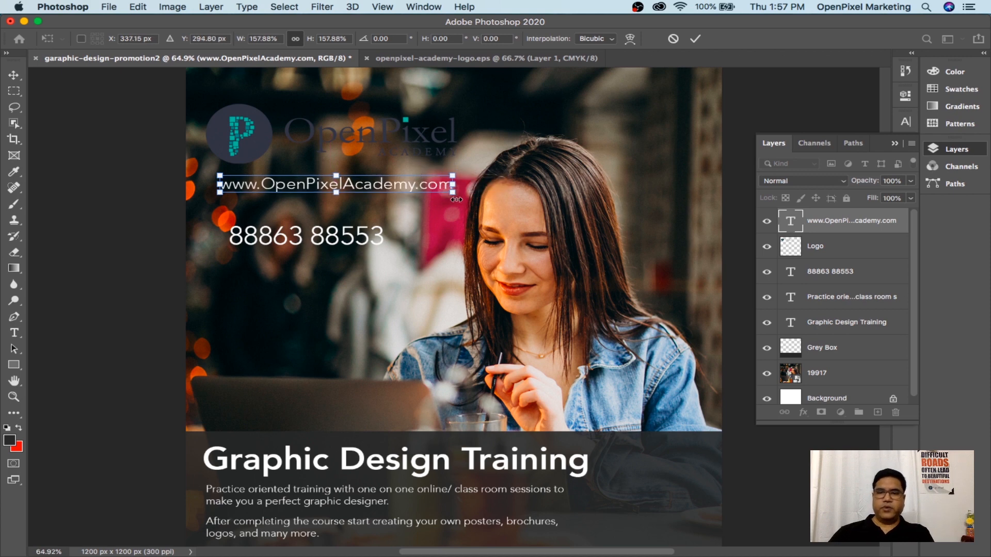
{"action": "key", "text": "Return"}
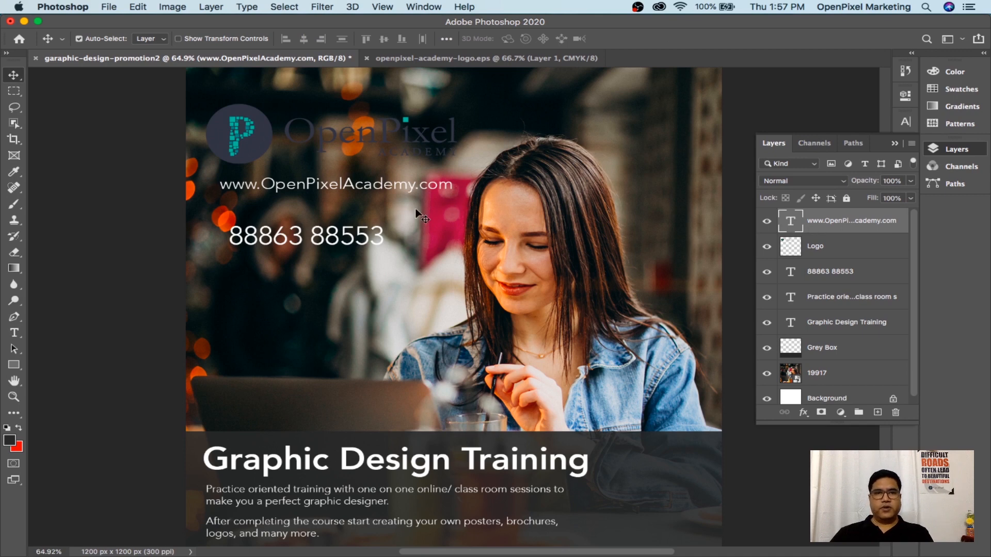
{"action": "right_click", "coordinate": [358, 235]}
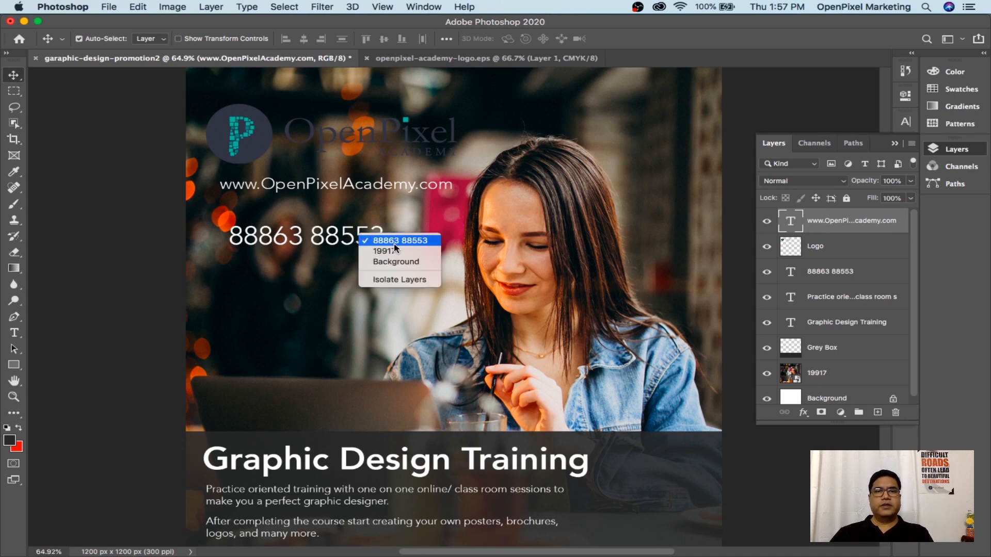
{"action": "left_click", "coordinate": [395, 244]}
{"action": "key", "text": "super+t"}
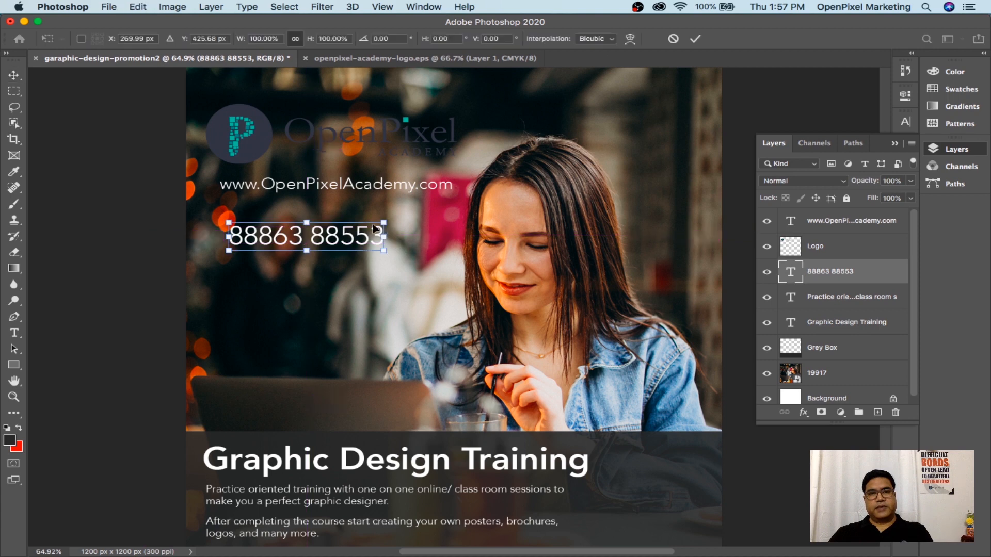
{"action": "left_click_drag", "start_coordinate": [366, 238], "coordinate": [447, 224]}
{"action": "left_click_drag", "start_coordinate": [297, 238], "coordinate": [284, 244]}
{"action": "key", "text": "Return"}
Set the phone number in Avenir Heavy and shrink it to about 90%
{"action": "key", "text": "t"}
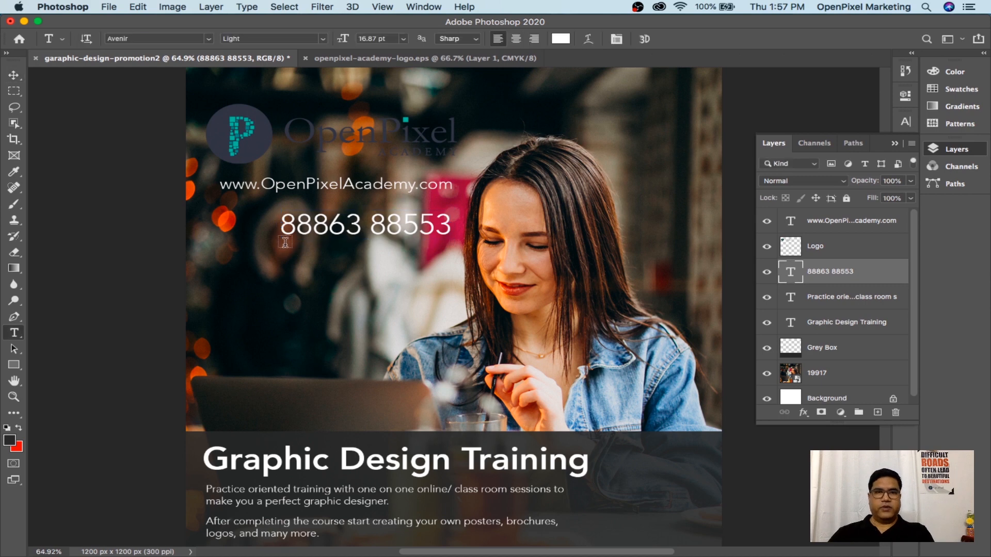
{"action": "left_click", "coordinate": [345, 226]}
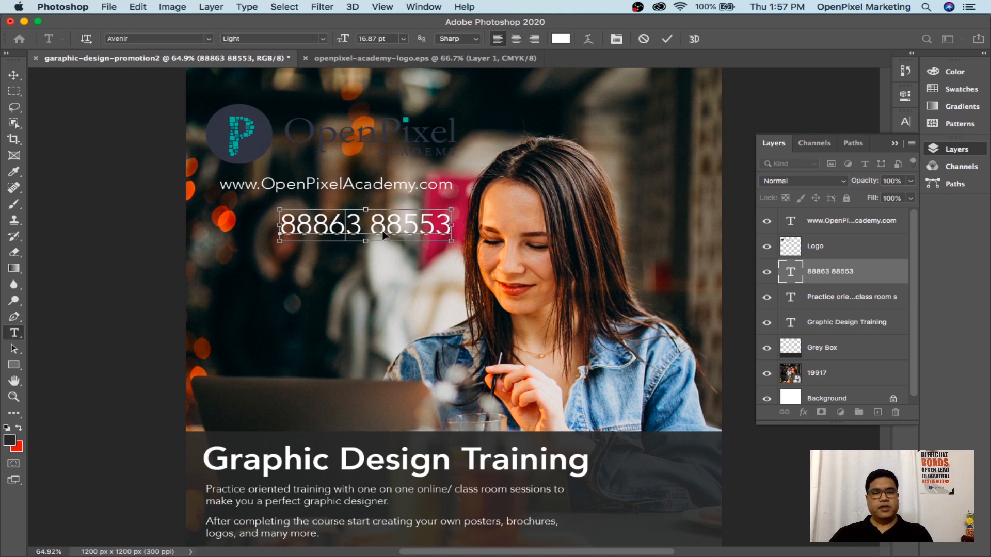
{"action": "key", "text": "super+a"}
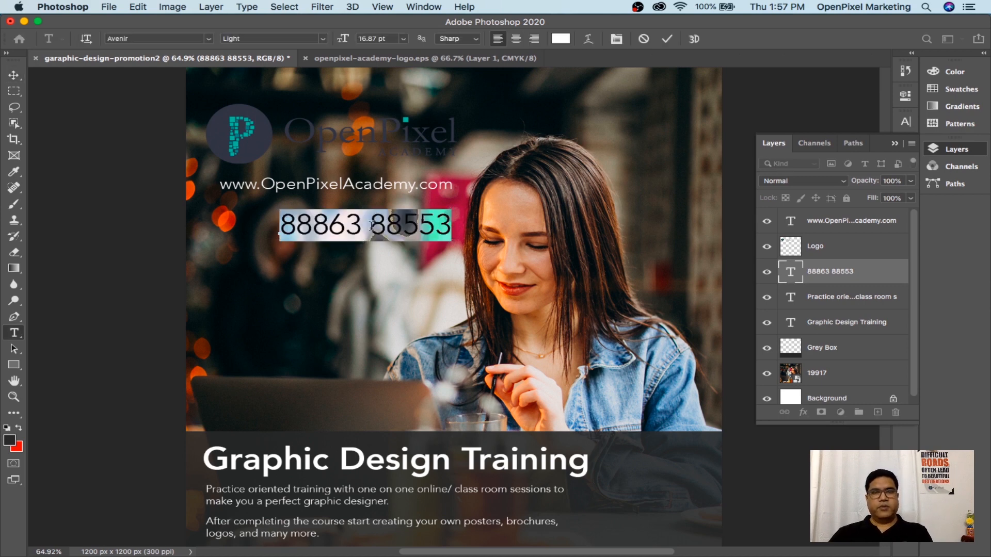
{"action": "left_click", "coordinate": [321, 40]}
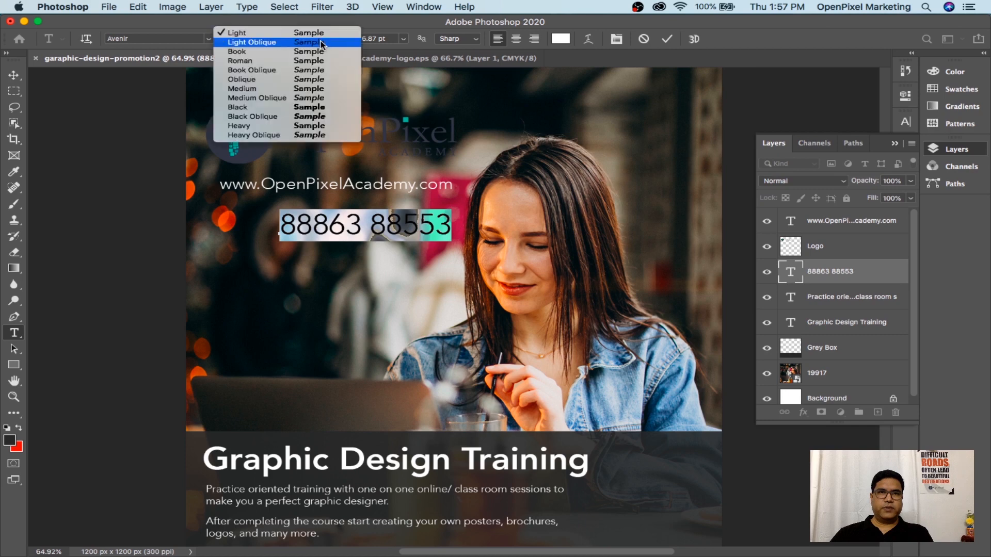
{"action": "left_click", "coordinate": [289, 125]}
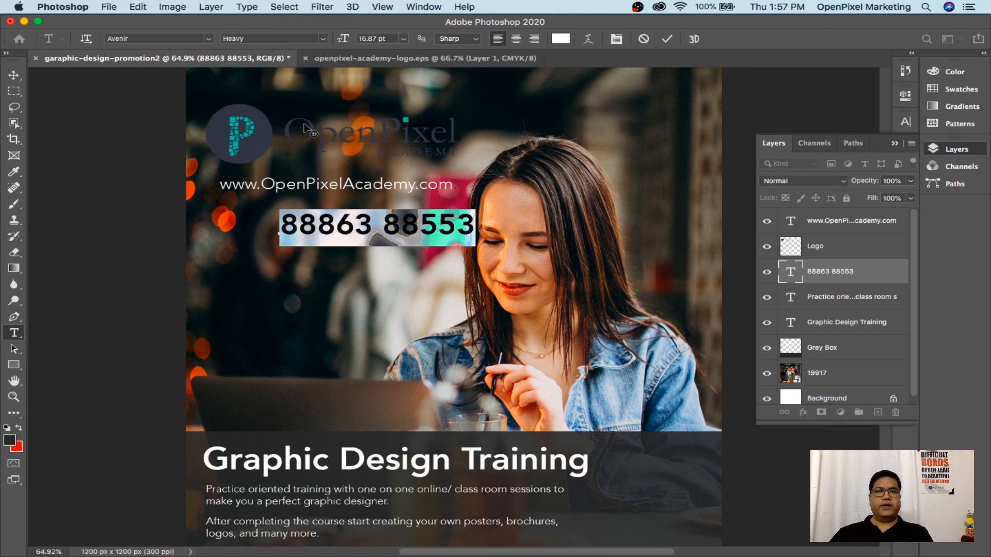
{"action": "left_click", "coordinate": [14, 75]}
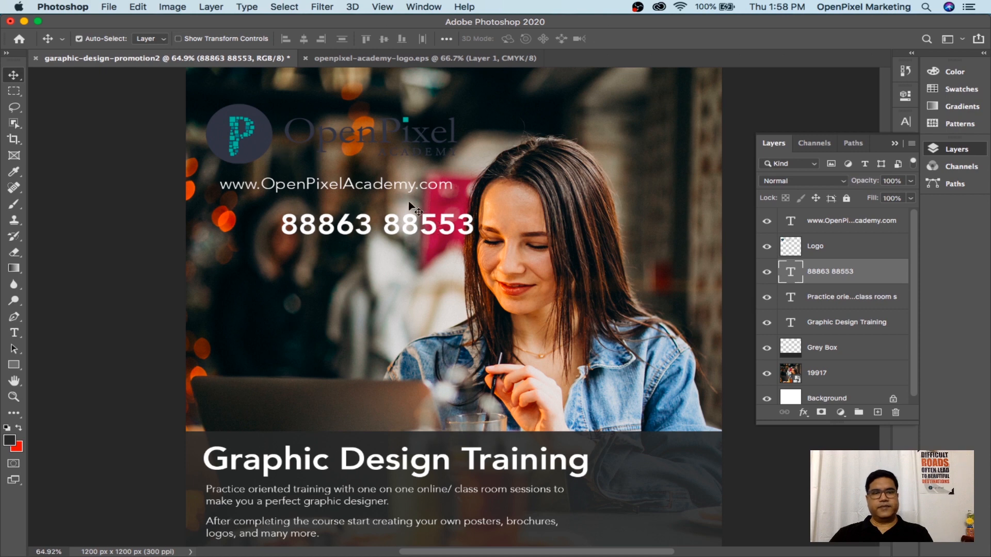
{"action": "key", "text": "super+t"}
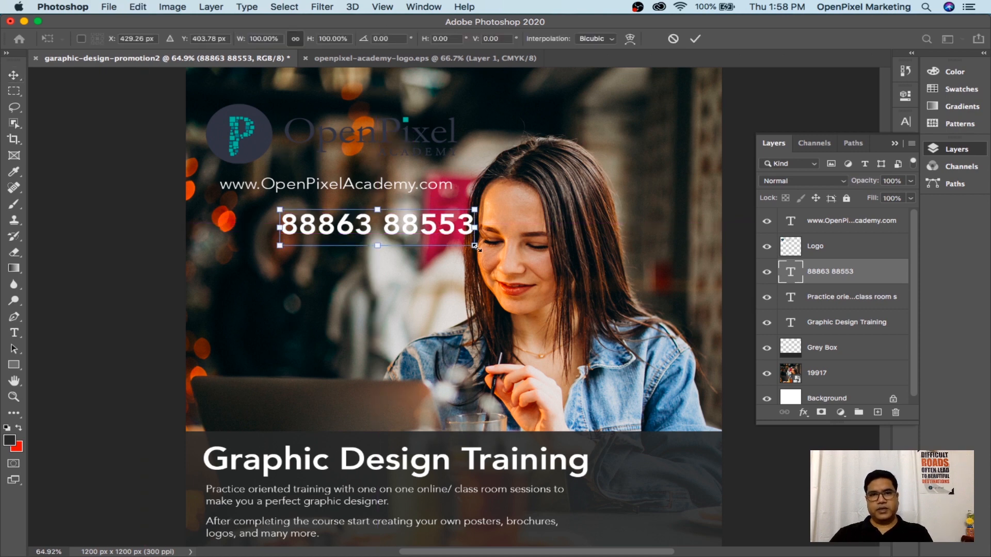
{"action": "left_click_drag", "start_coordinate": [477, 247], "coordinate": [457, 243]}
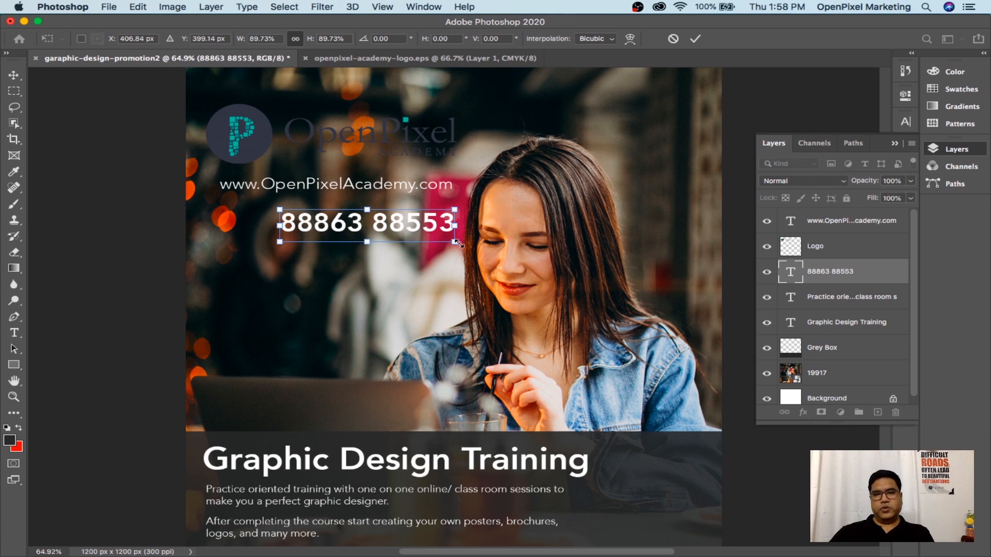
{"action": "key", "text": "Return"}
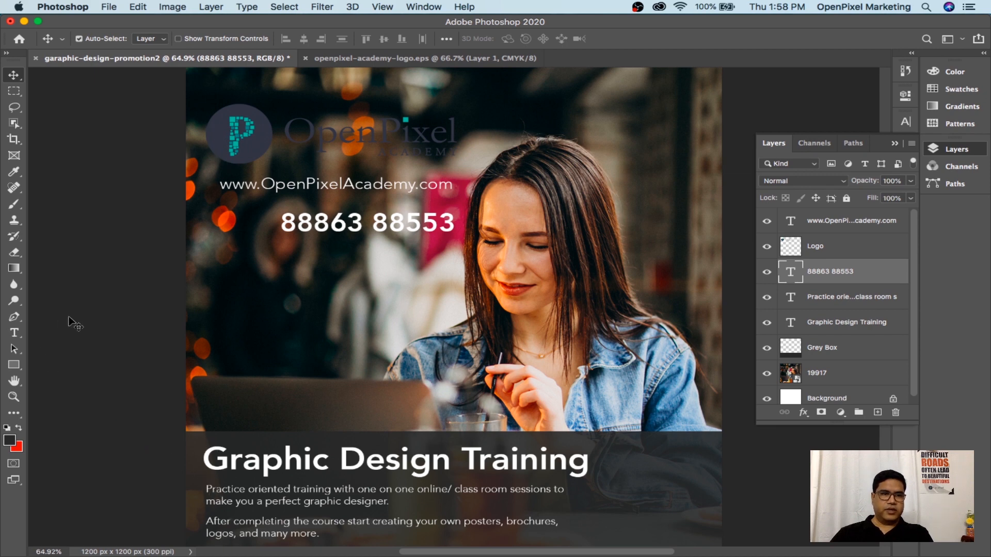
Show rulers, place a vertical left-margin guide, and enlarge the URL text to meet it
{"action": "key", "text": "super+r"}
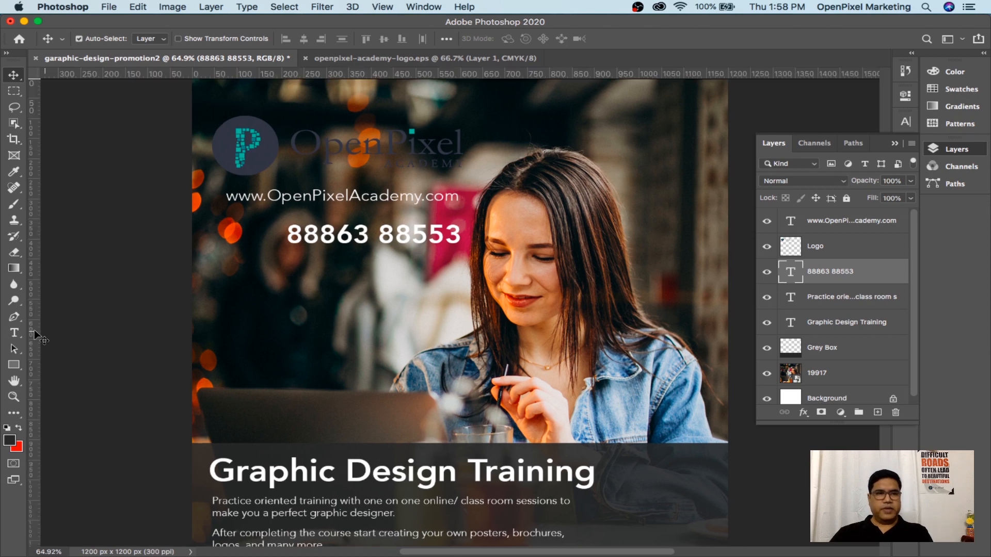
{"action": "left_click_drag", "start_coordinate": [32, 327], "coordinate": [211, 377]}
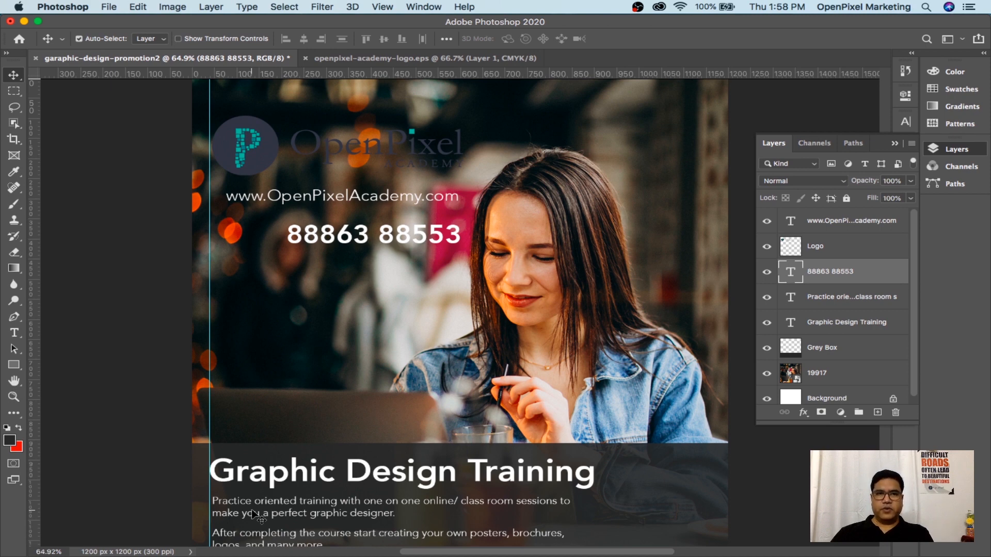
{"action": "right_click", "coordinate": [389, 196]}
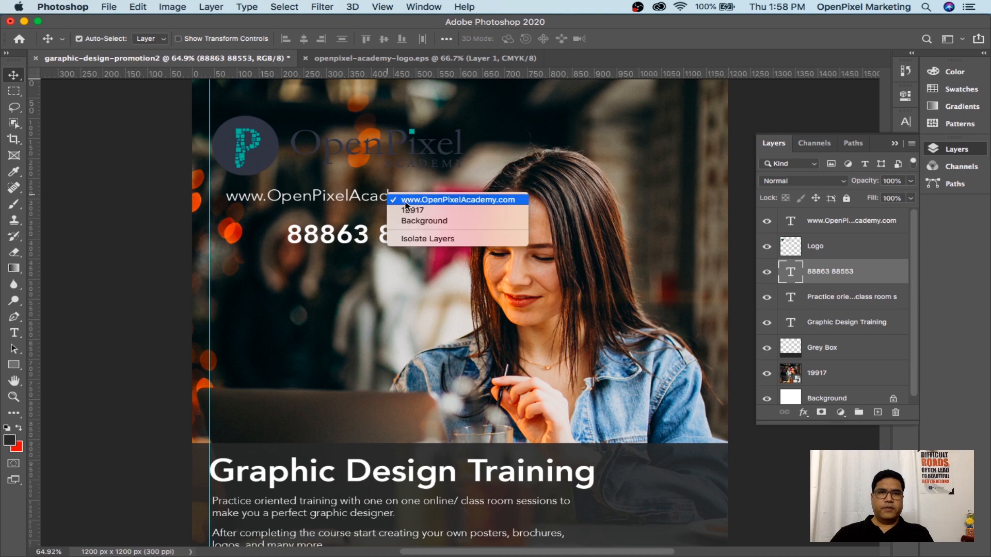
{"action": "left_click", "coordinate": [406, 202]}
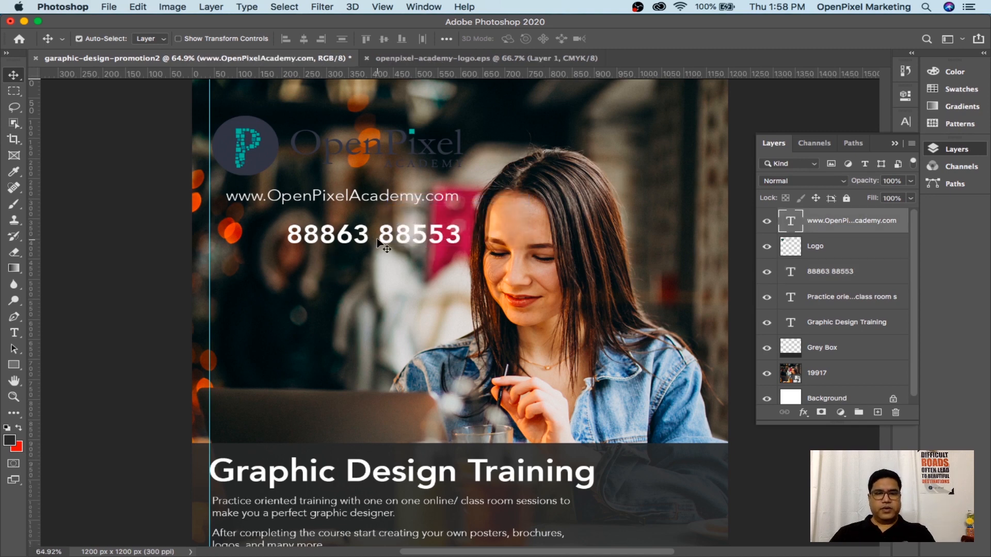
{"action": "key", "text": "super+t"}
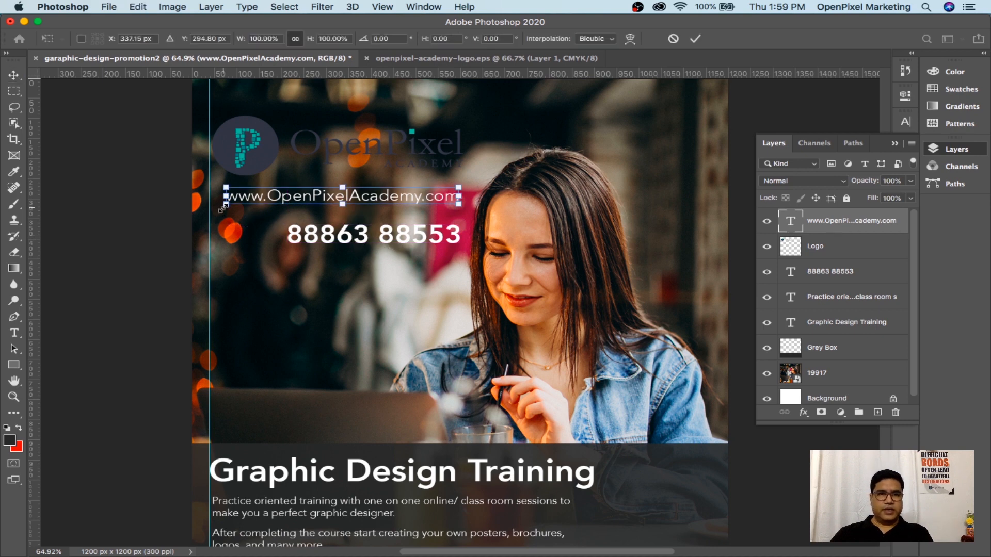
{"action": "left_click_drag", "start_coordinate": [223, 207], "coordinate": [208, 217]}
{"action": "key", "text": "Return"}
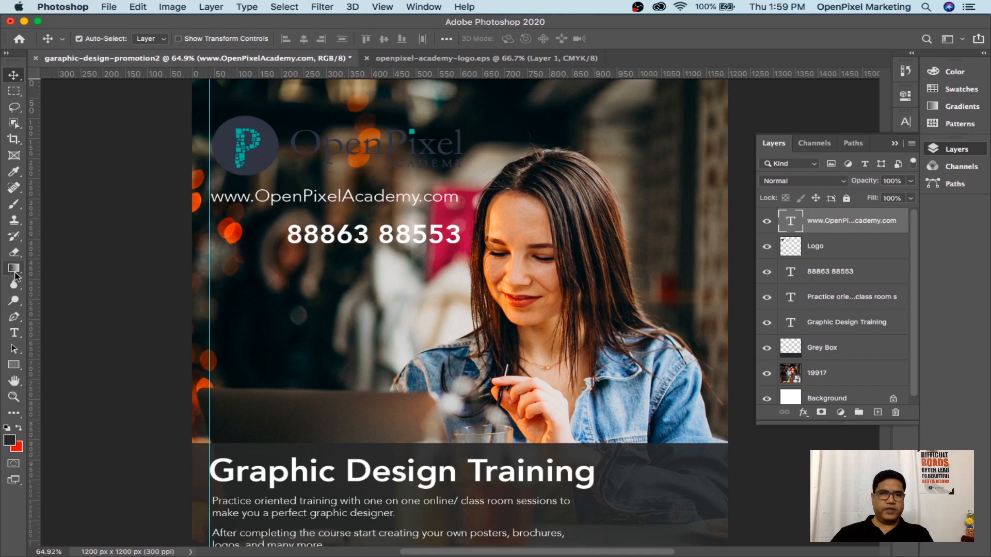
Add a 'Call' text line at the left guide and enlarge it to 140%
{"action": "left_click", "coordinate": [21, 332]}
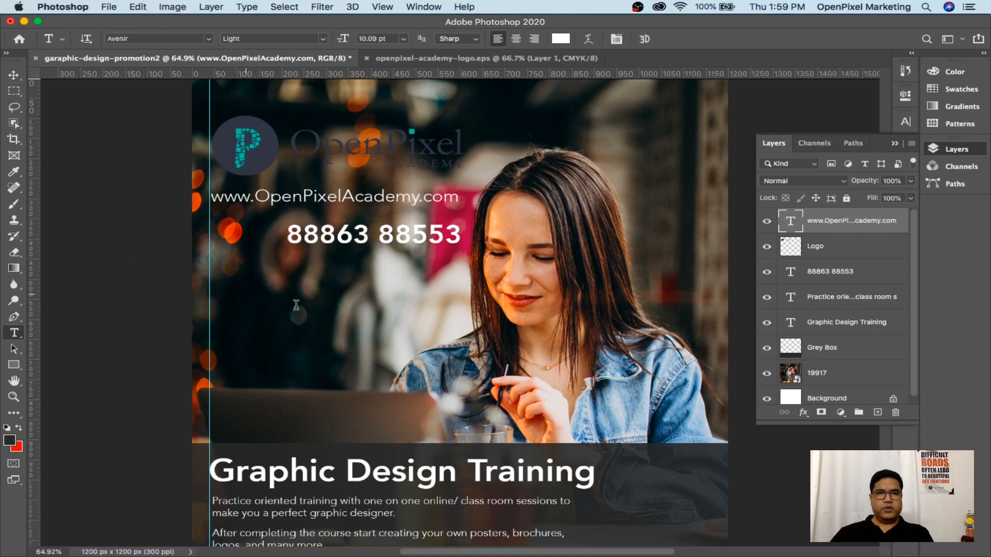
{"action": "left_click", "coordinate": [245, 292]}
{"action": "type", "text": "Call"}
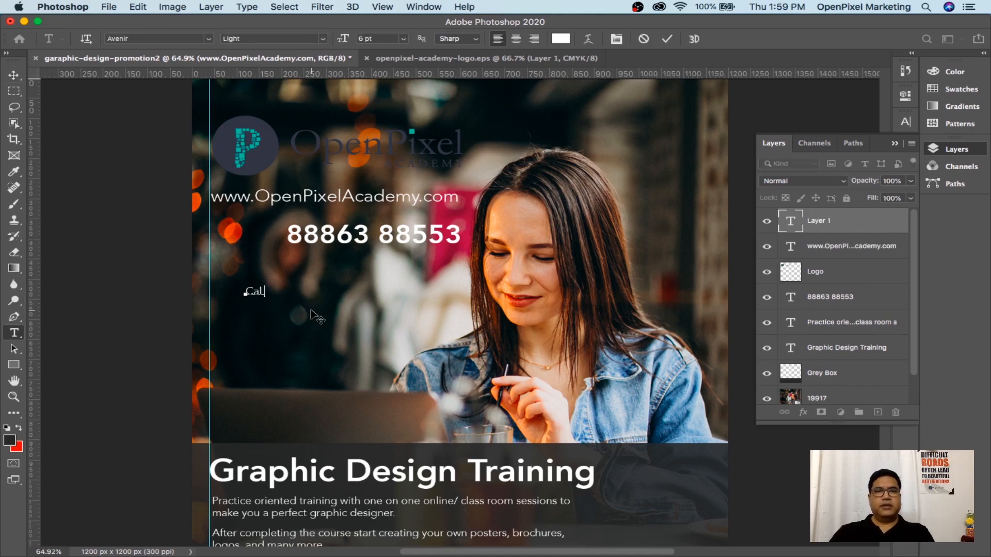
{"action": "left_click", "coordinate": [15, 78]}
{"action": "key", "text": "super"}
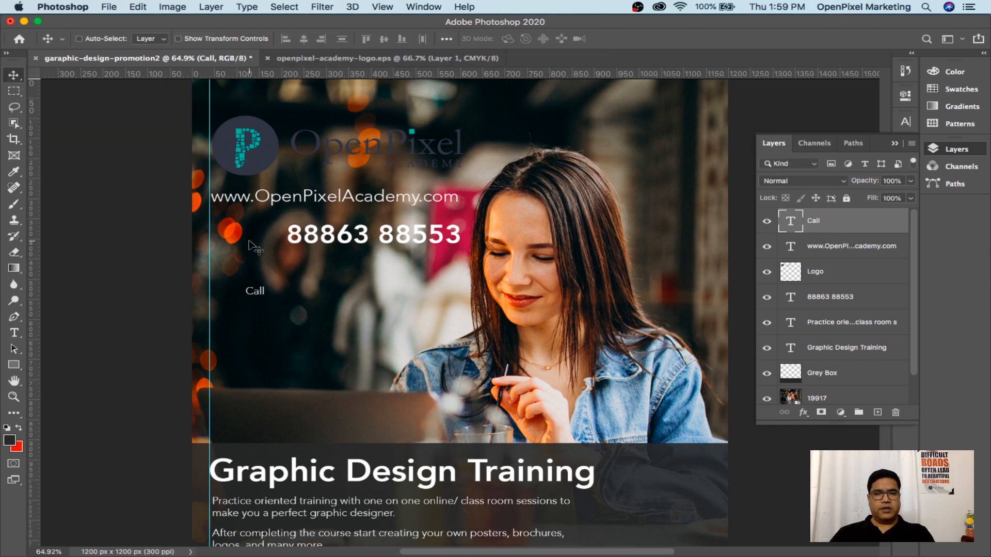
{"action": "key", "text": "super+t"}
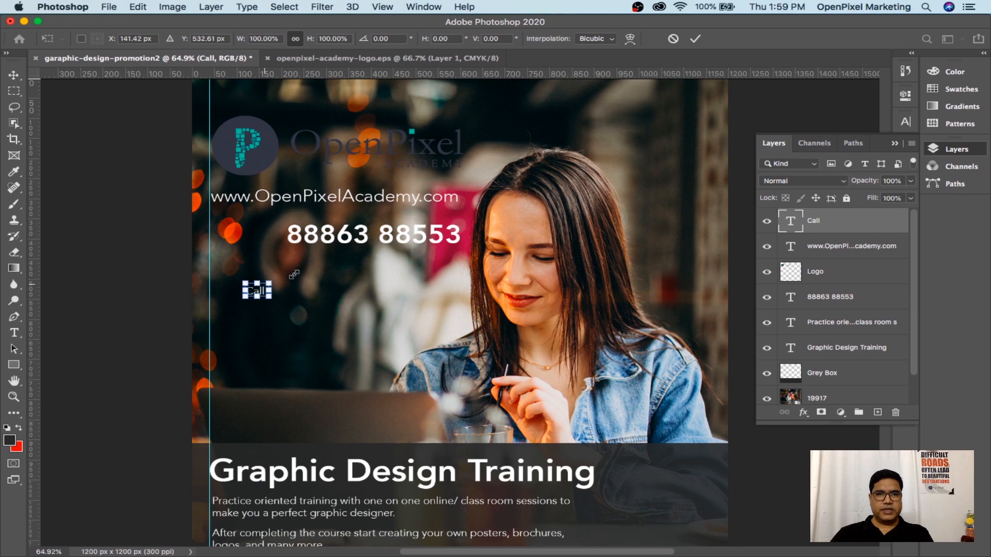
{"action": "left_click_drag", "start_coordinate": [277, 278], "coordinate": [247, 242]}
{"action": "key", "text": "Return"}
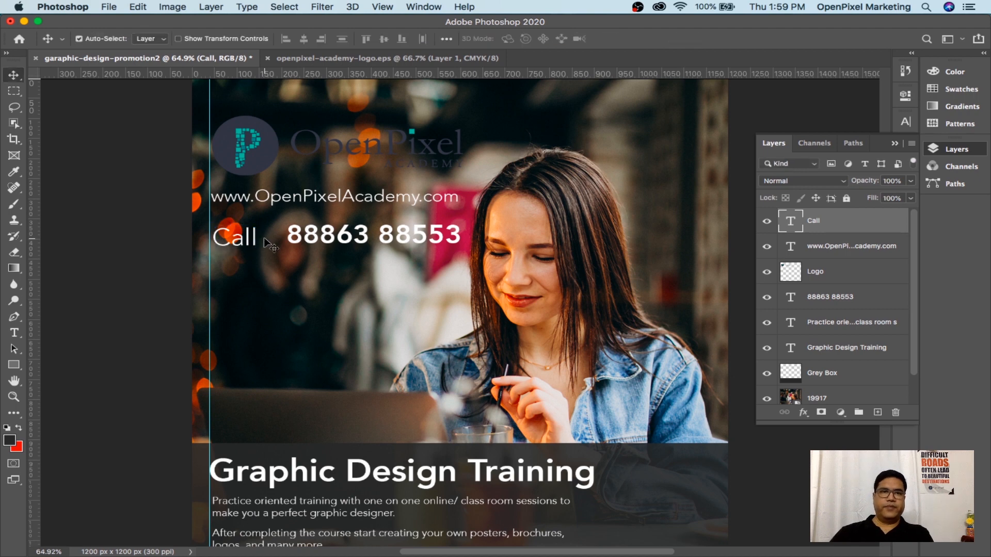
Move the phone number beside Call and nudge it into line
{"action": "right_click", "coordinate": [324, 238]}
{"action": "left_click", "coordinate": [348, 242]}
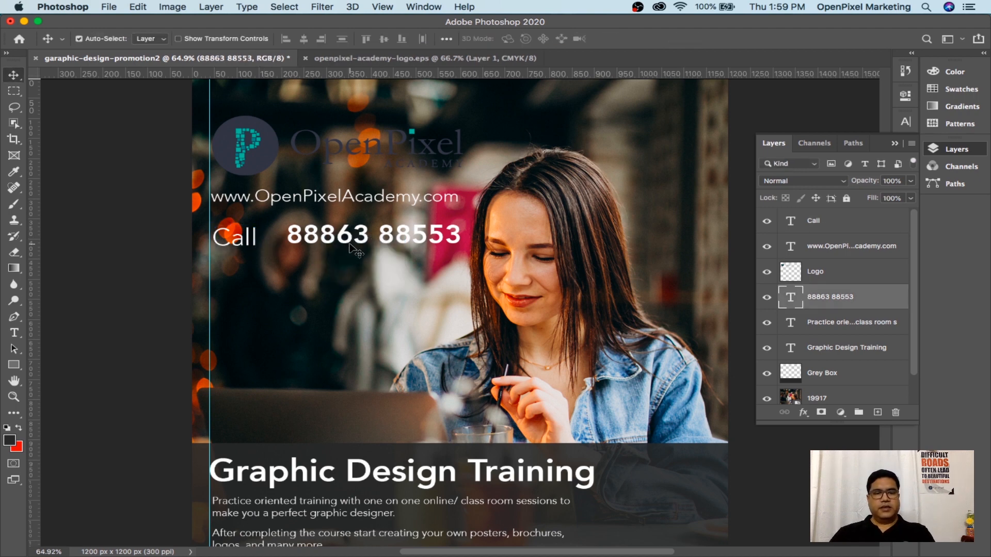
{"action": "key", "text": "super+t"}
{"action": "left_click_drag", "start_coordinate": [332, 235], "coordinate": [310, 236]}
{"action": "key", "text": "Return"}
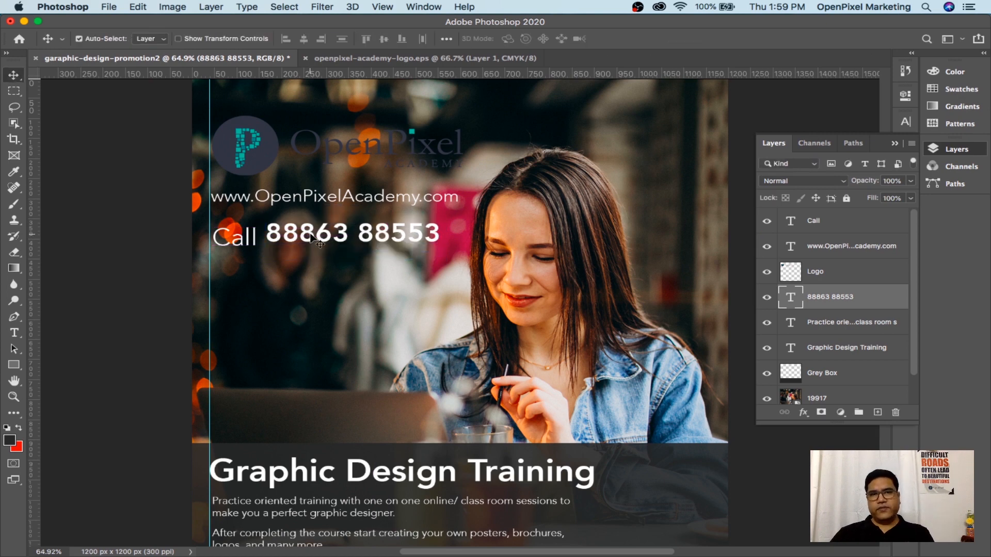
{"action": "key", "text": "Down"}
{"action": "key", "text": "Down"}
{"action": "key", "text": "Down"}
{"action": "key", "text": "Down"}
{"action": "key", "text": "Down"}
{"action": "key", "text": "Down"}
{"action": "key", "text": "Down"}
{"action": "key", "text": "Down"}
{"action": "key", "text": "Down"}
{"action": "key", "text": "Down"}
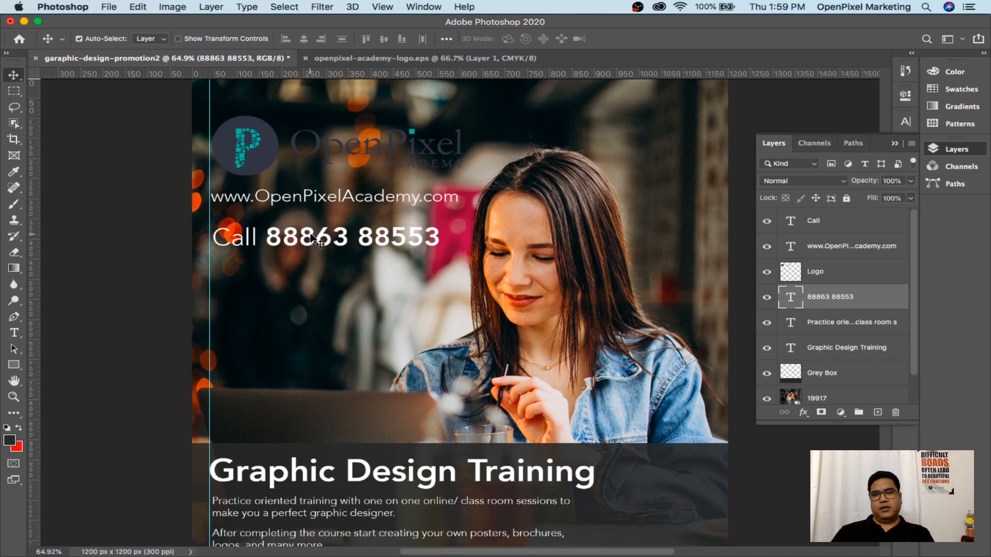
{"action": "key", "text": "Up"}
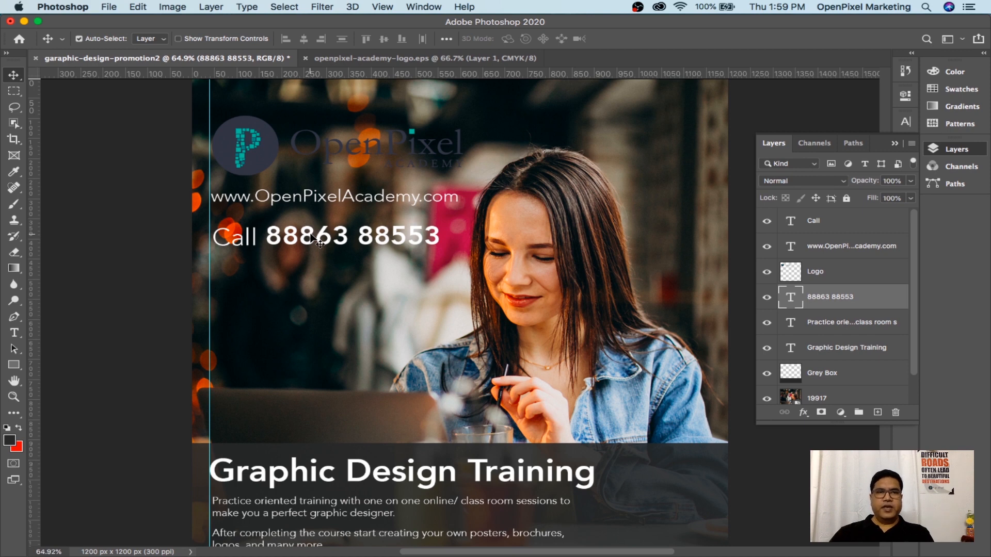
Select the whole word Call in its text layer
{"action": "key", "text": "t"}
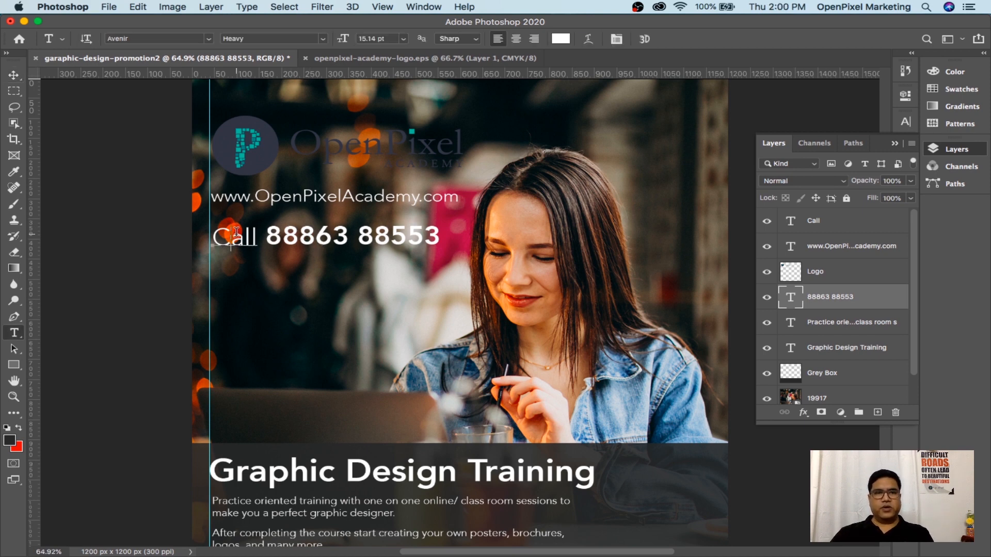
{"action": "left_click", "coordinate": [236, 232]}
{"action": "key", "text": "super+a"}
{"action": "key", "text": "super+c"}
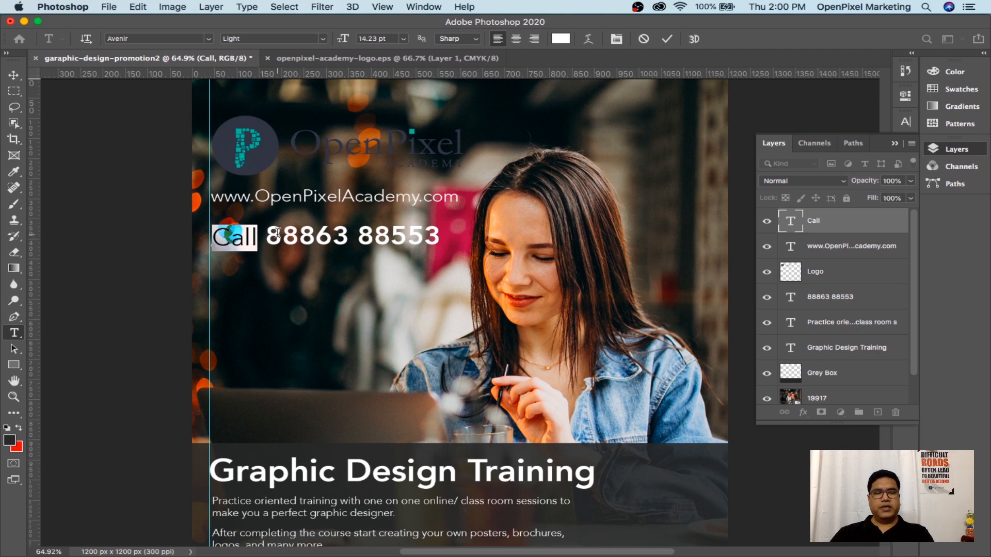
{"action": "left_click", "coordinate": [14, 76]}
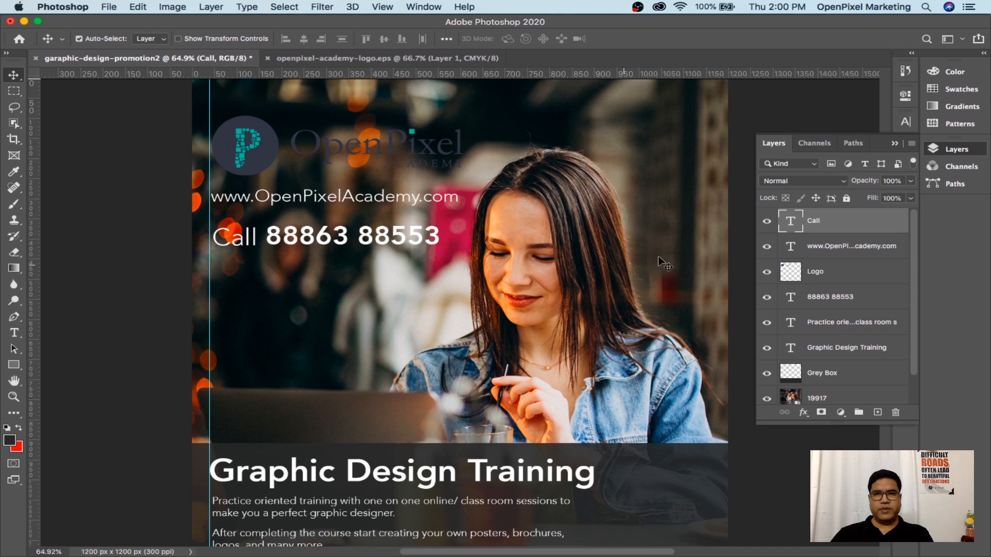
Hide the Call layer and paste Call in front of the phone number text
{"action": "left_click", "coordinate": [767, 222]}
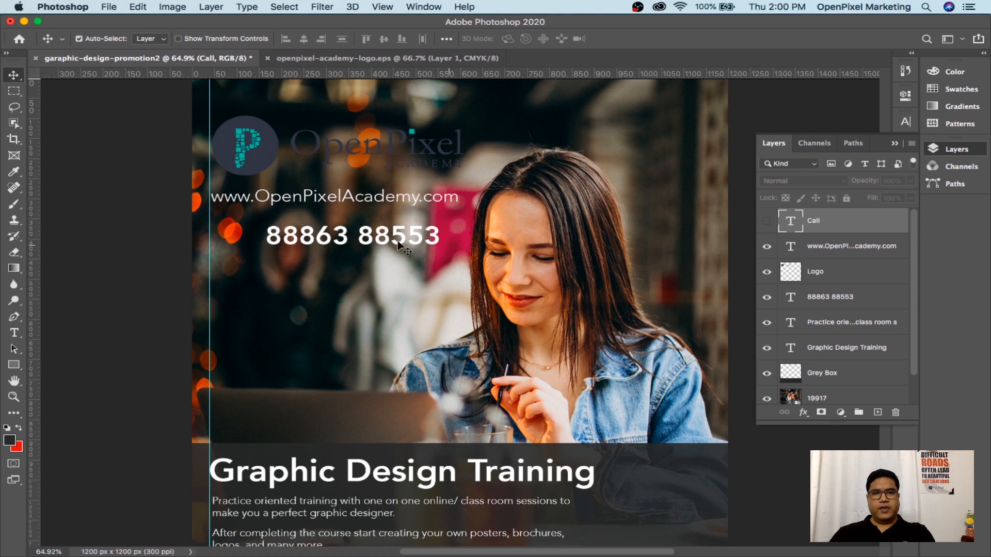
{"action": "key", "text": "t"}
{"action": "left_click", "coordinate": [270, 236]}
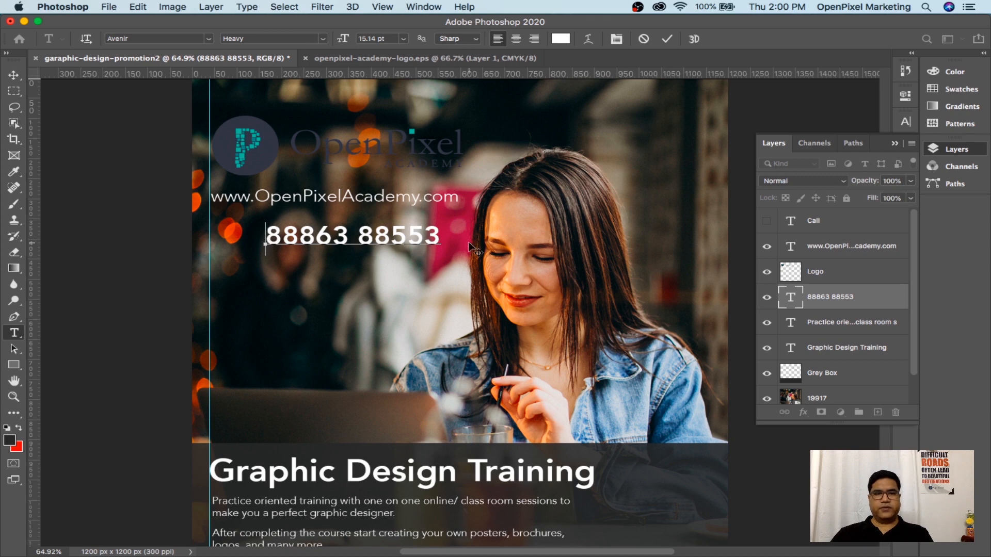
{"action": "key", "text": "super+v"}
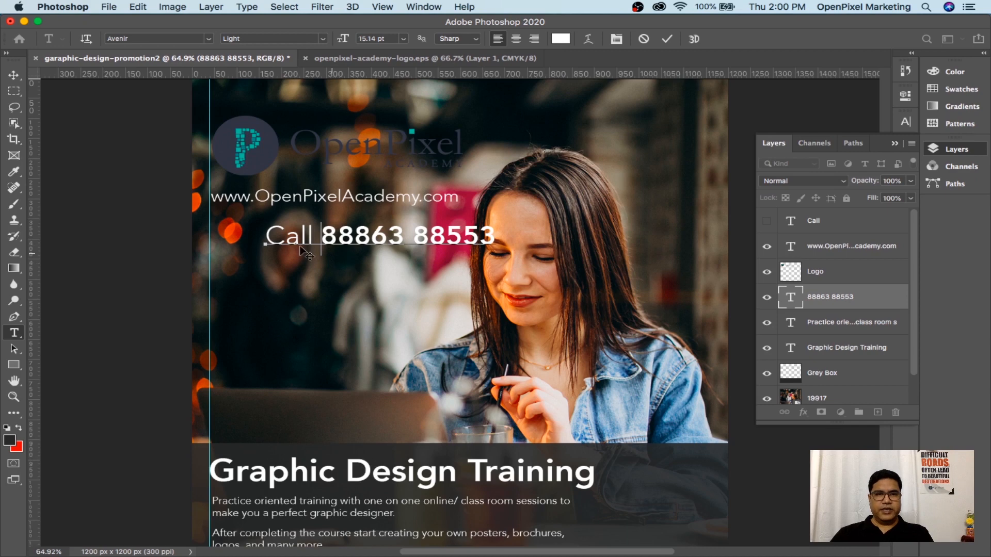
{"action": "left_click", "coordinate": [14, 74]}
{"action": "left_click", "coordinate": [841, 227]}
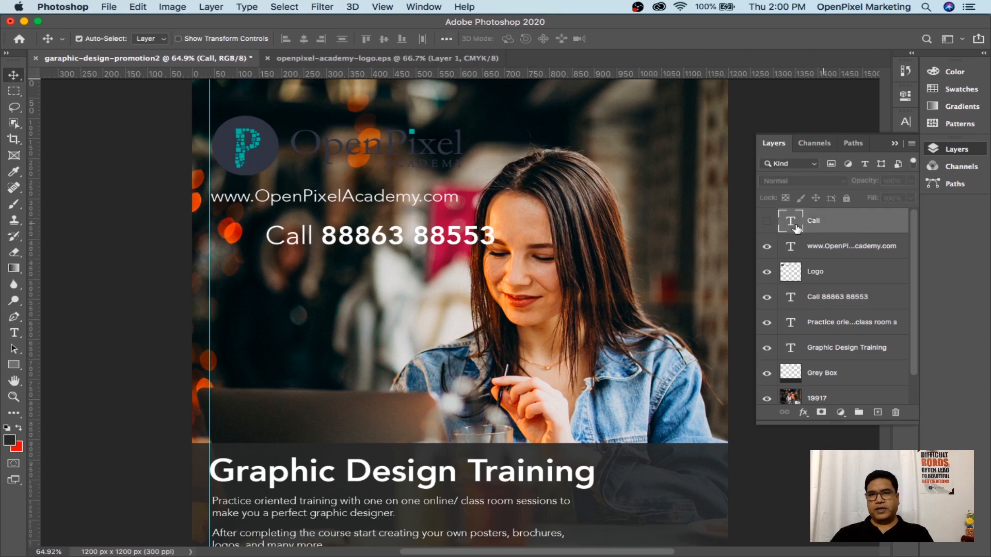
{"action": "left_click", "coordinate": [767, 222]}
{"action": "left_click", "coordinate": [767, 221]}
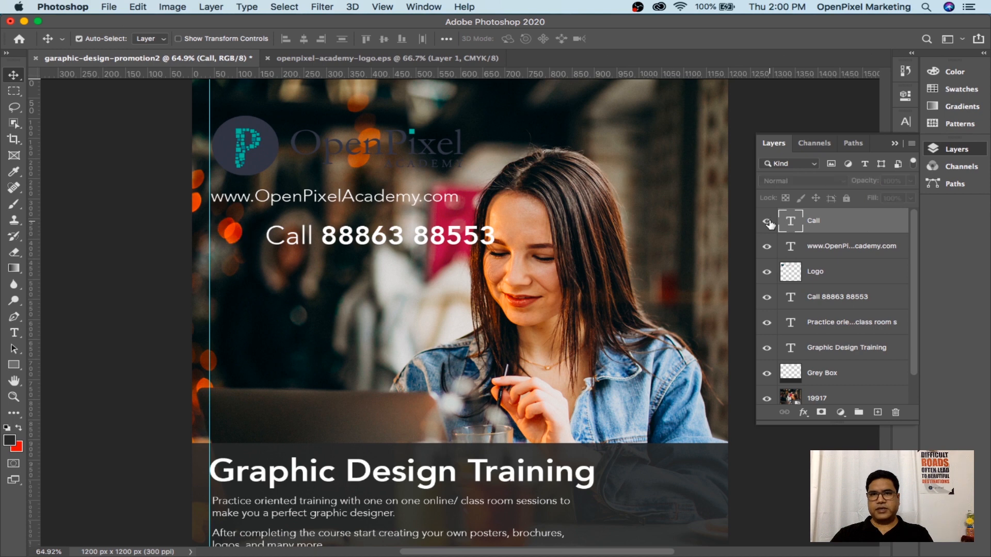
{"action": "left_click", "coordinate": [767, 222]}
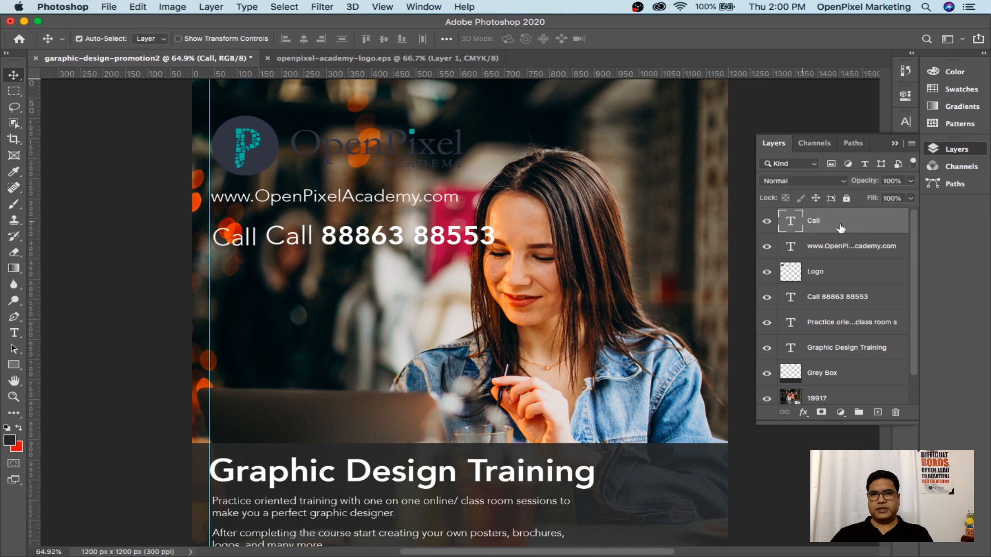
{"action": "left_click", "coordinate": [896, 413]}
{"action": "left_click", "coordinate": [609, 205]}
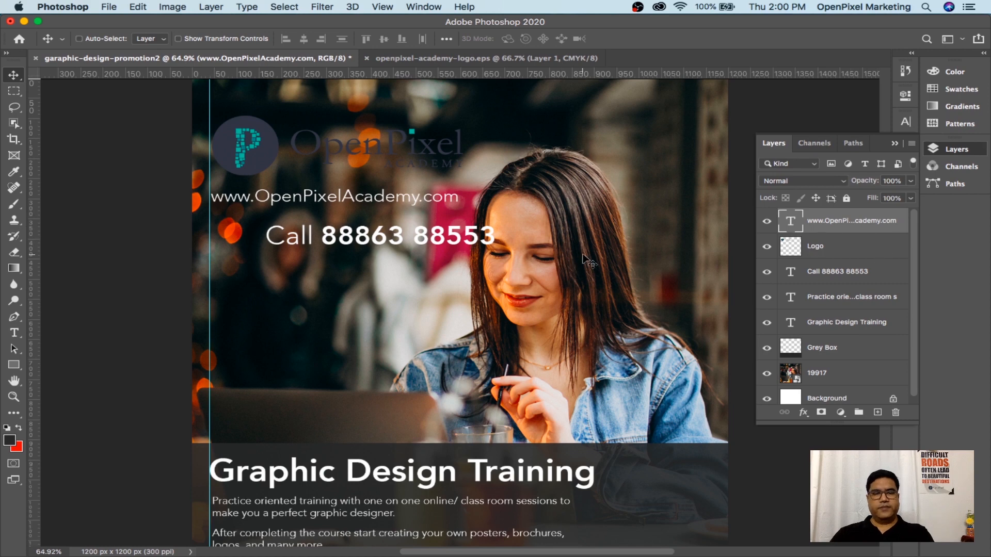
{"action": "key", "text": "super+t"}
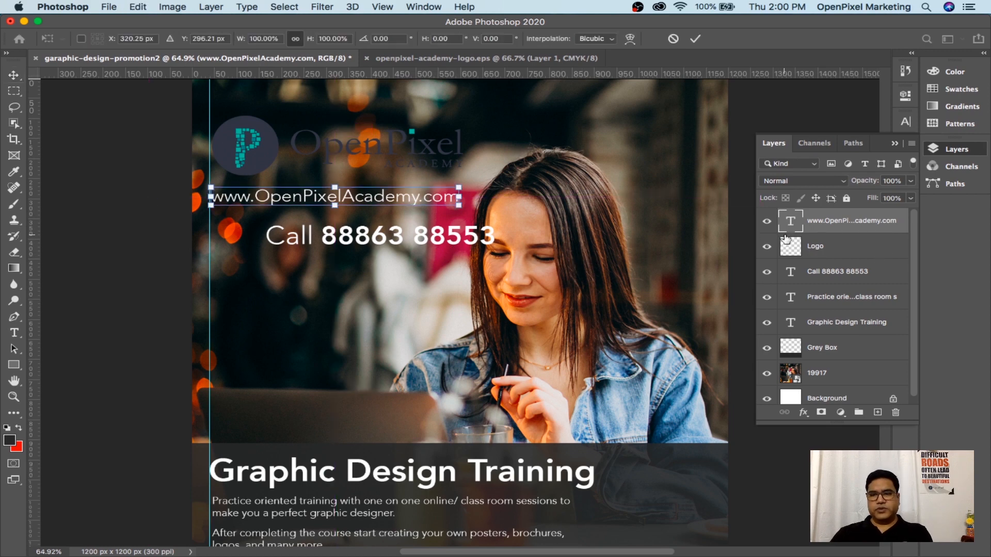
{"action": "key", "text": "Return"}
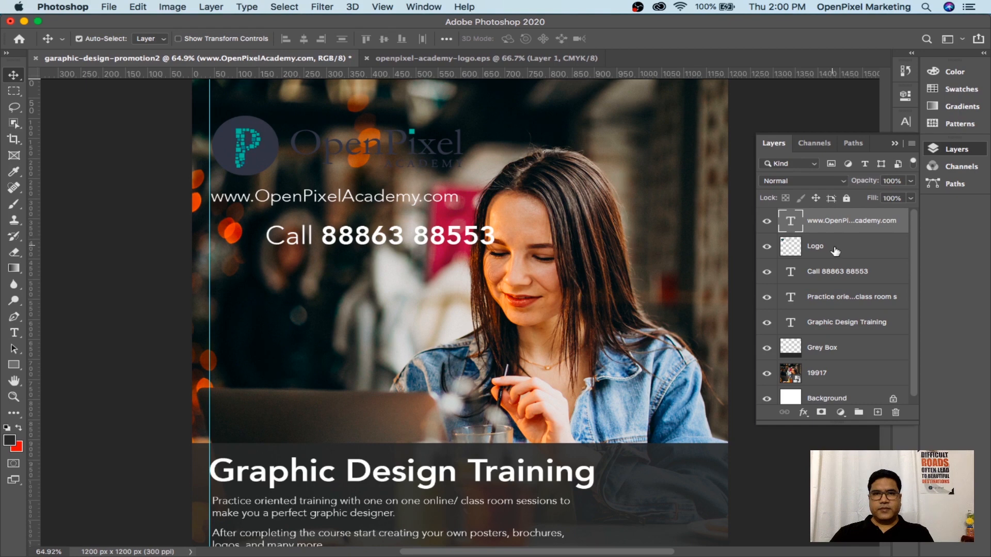
{"action": "left_click", "coordinate": [836, 273]}
Nudge the phone line slightly left and enlarge it
{"action": "key", "text": "super+t"}
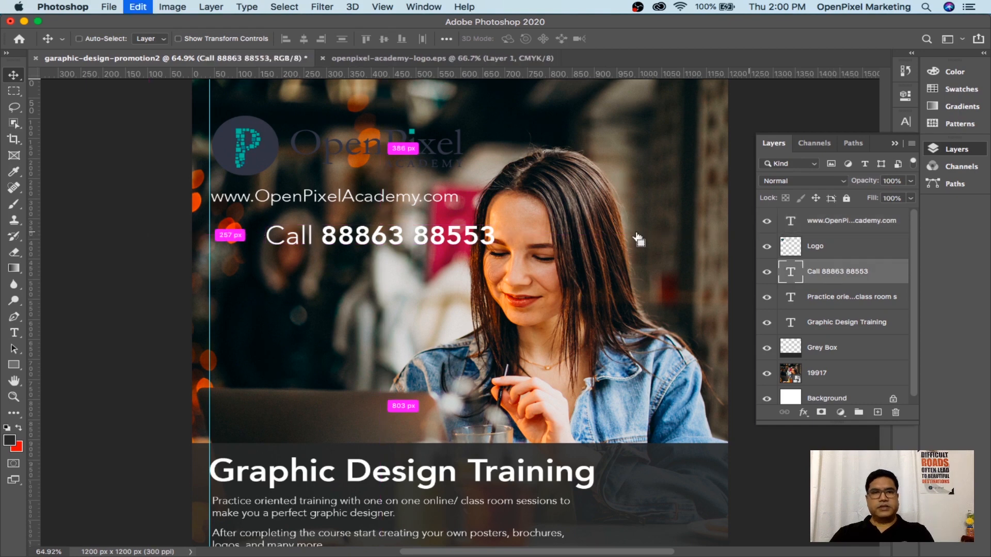
{"action": "left_click_drag", "start_coordinate": [399, 236], "coordinate": [344, 232]}
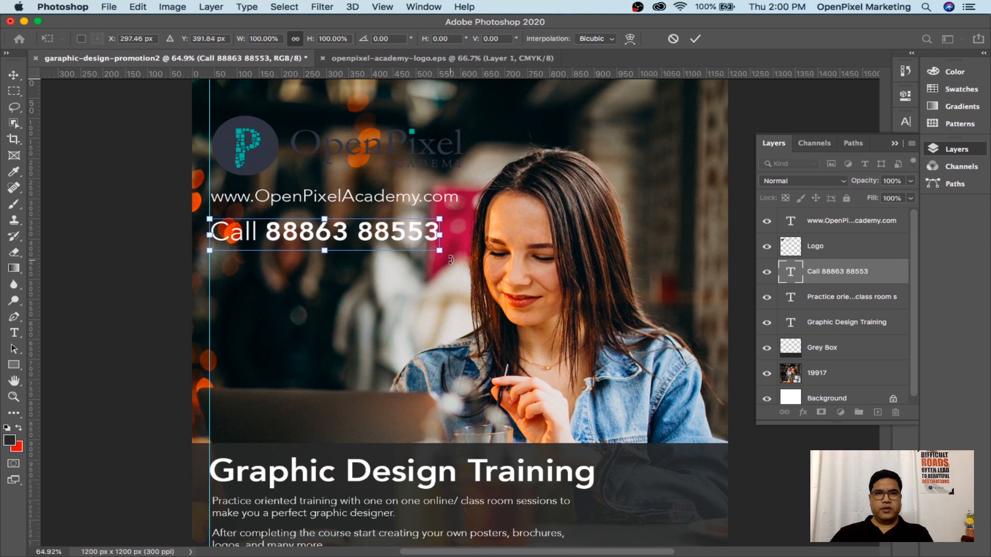
{"action": "left_click_drag", "start_coordinate": [441, 253], "coordinate": [460, 253]}
{"action": "key", "text": "Return"}
Set the word Call in the phone line to 12 pt
{"action": "key", "text": "t"}
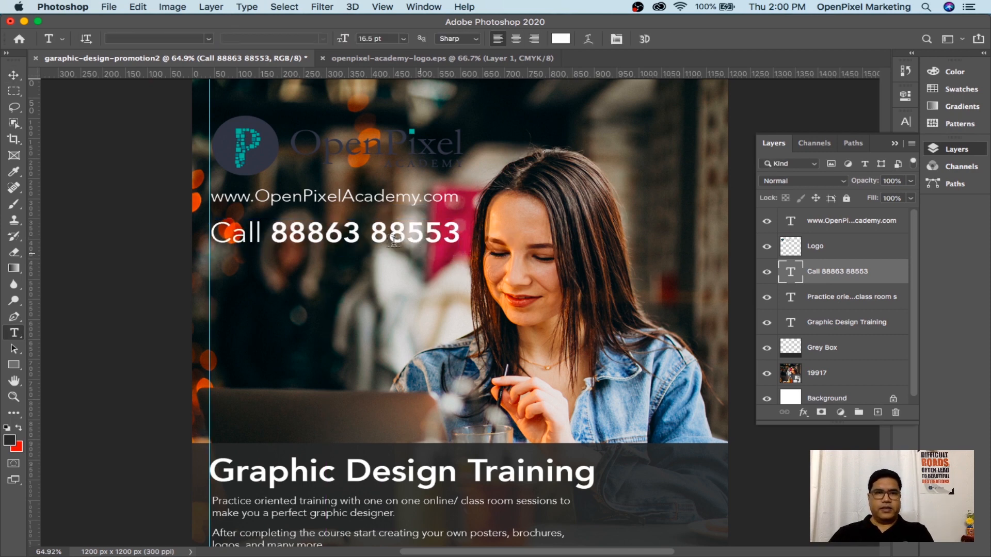
{"action": "left_click", "coordinate": [258, 231]}
{"action": "left_click_drag", "start_coordinate": [258, 231], "coordinate": [210, 233]}
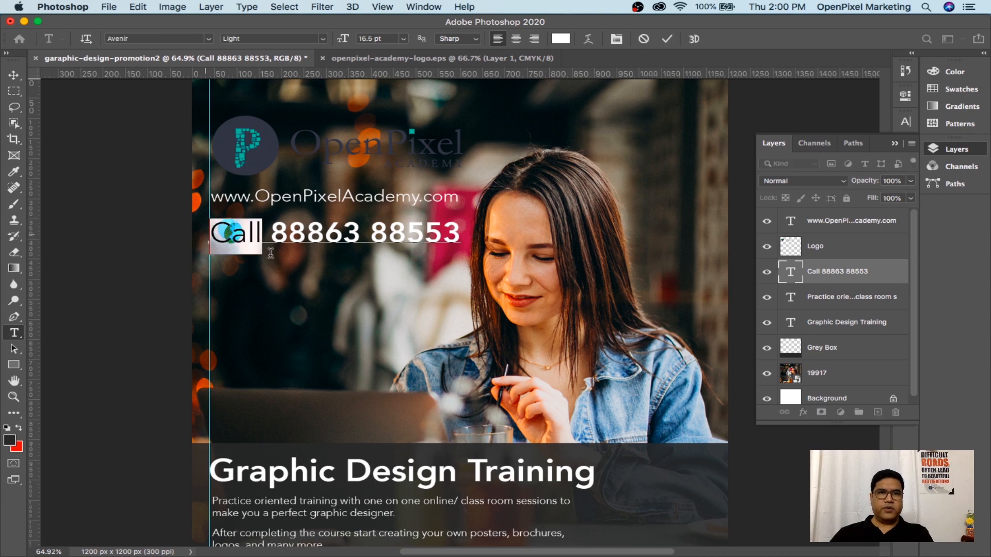
{"action": "left_click", "coordinate": [384, 40]}
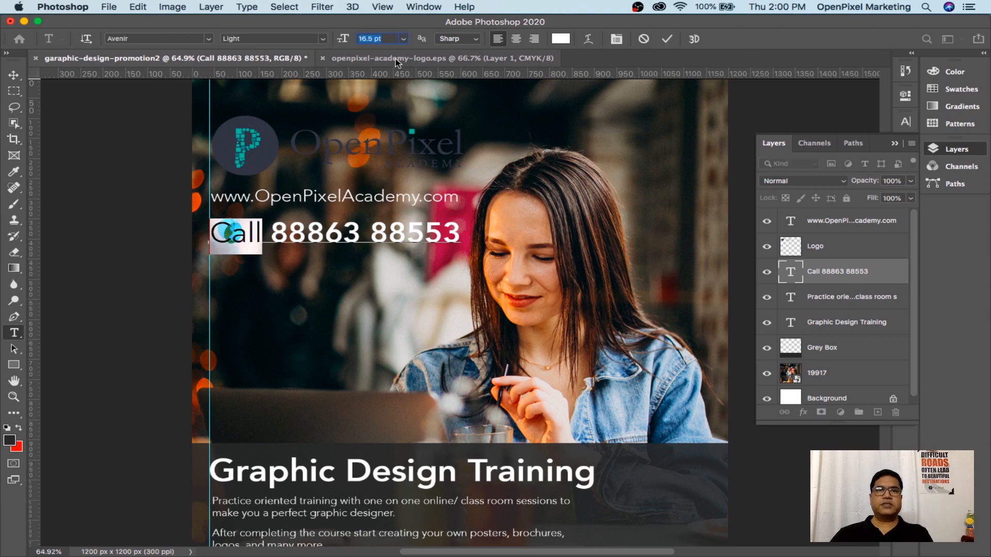
{"action": "type", "text": "14"}
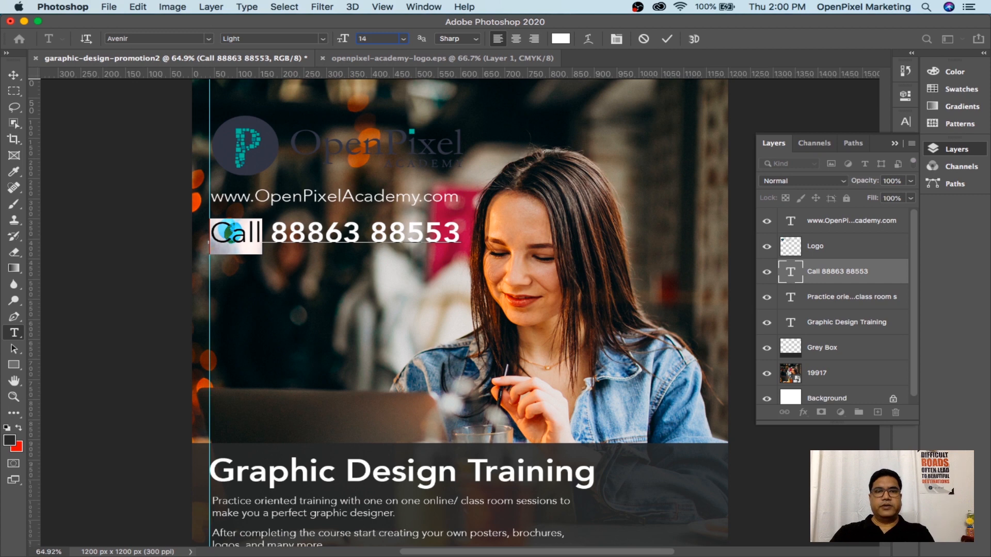
{"action": "key", "text": "Return"}
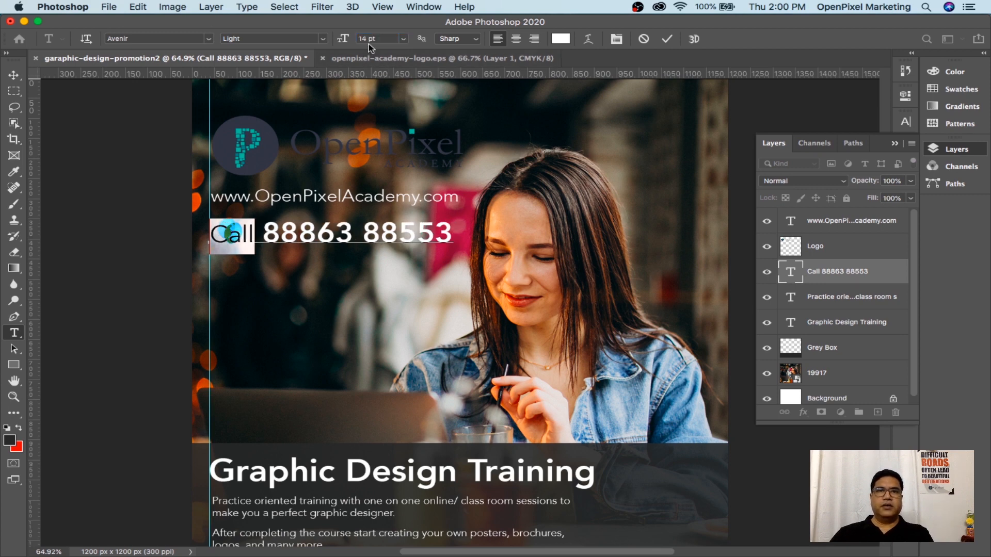
{"action": "left_click", "coordinate": [382, 40]}
{"action": "type", "text": "12"}
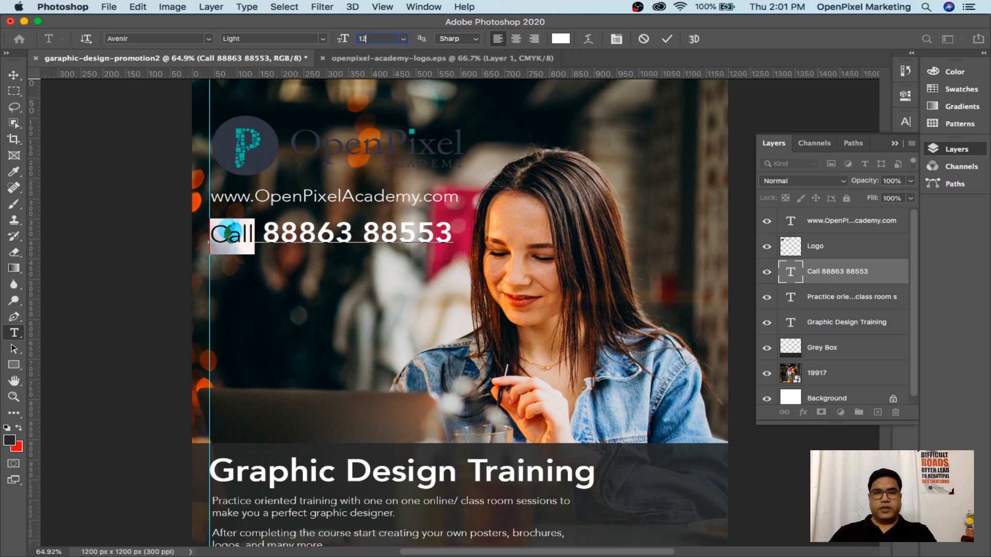
{"action": "key", "text": "Return"}
{"action": "left_click", "coordinate": [8, 68]}
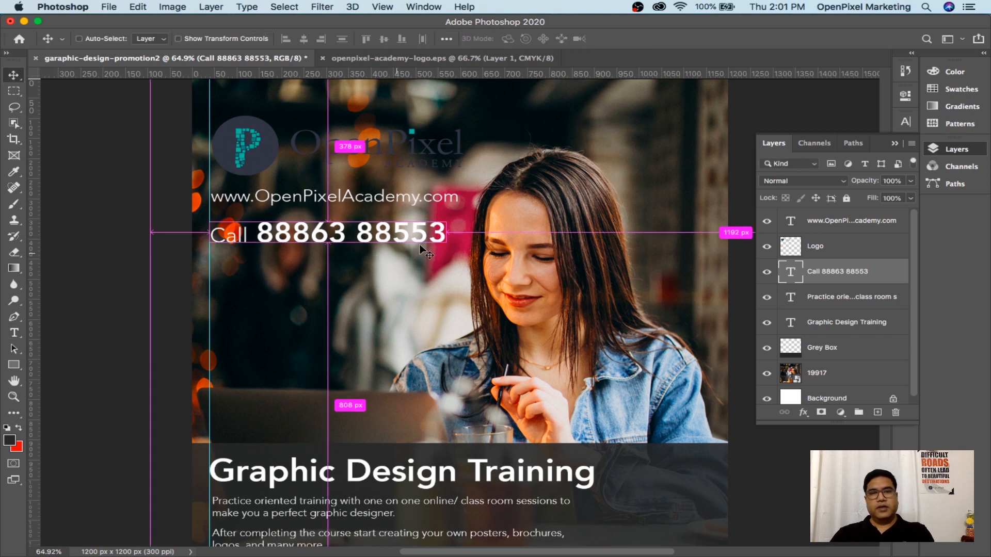
Scale the phone line up to about 106% and save the document
{"action": "key", "text": "super+t"}
{"action": "left_click_drag", "start_coordinate": [448, 256], "coordinate": [461, 258]}
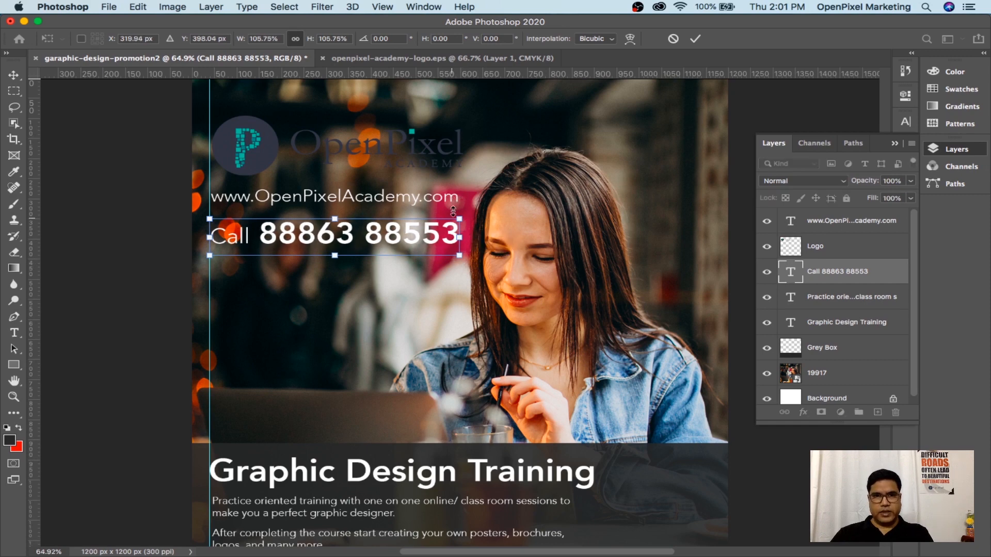
{"action": "key", "text": "Return"}
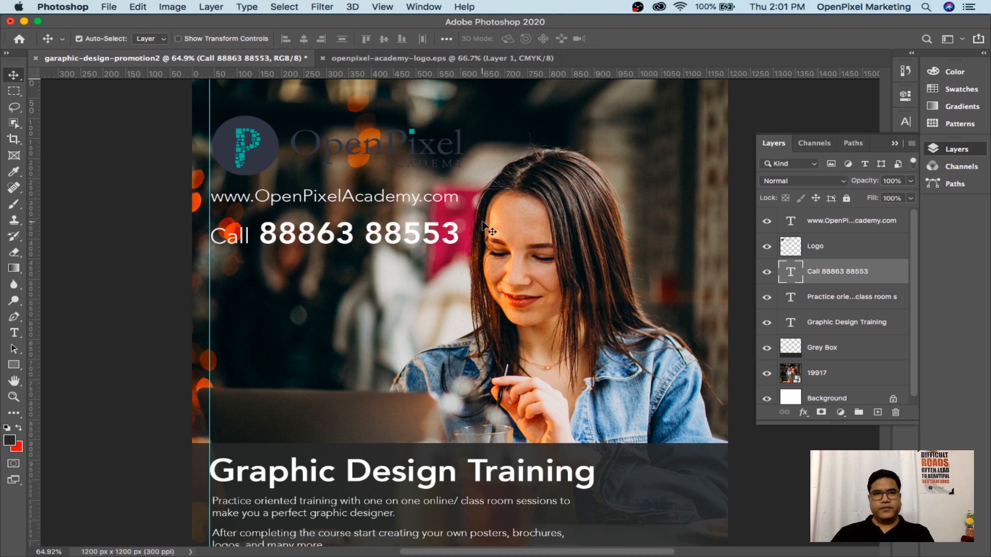
{"action": "key", "text": "super"}
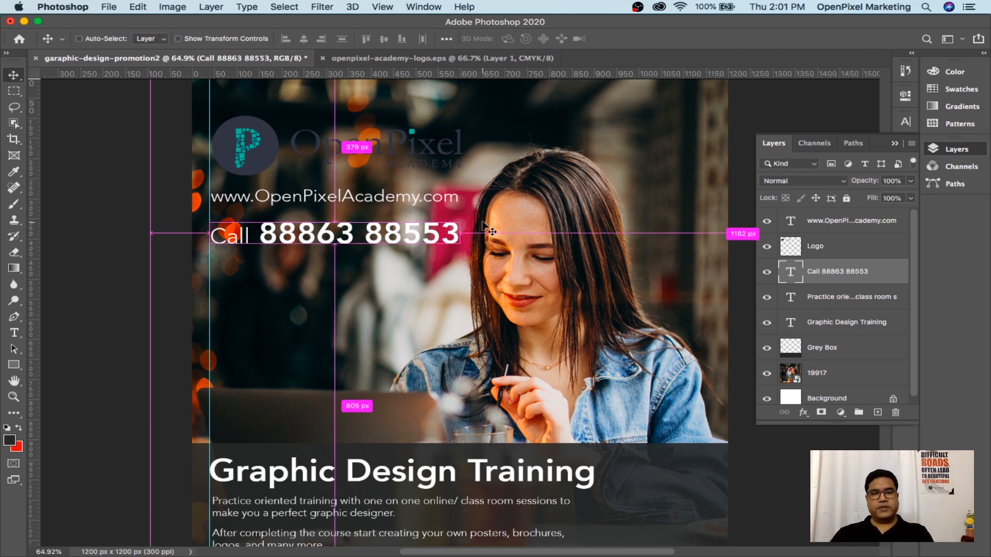
{"action": "key", "text": "super+s"}
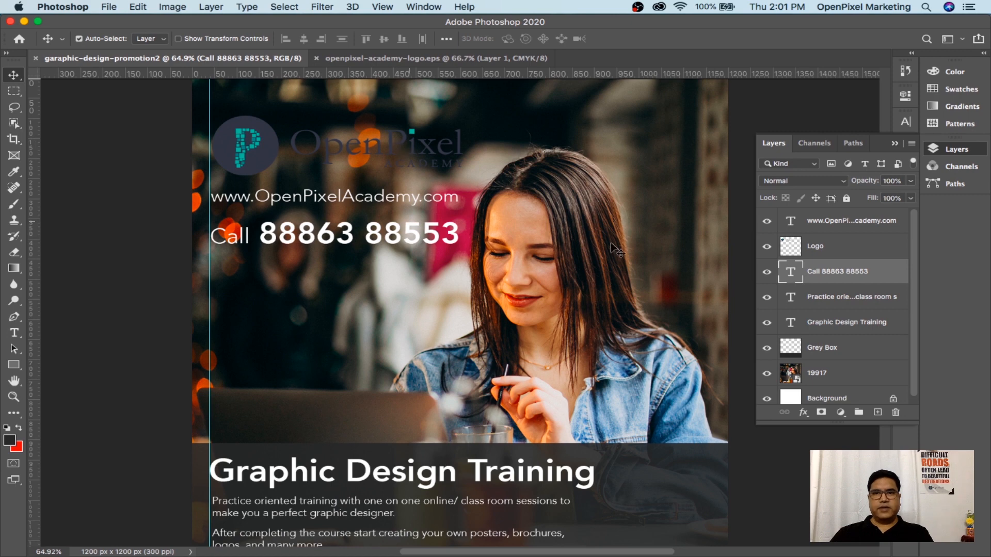
Add a new layer above the 19917 photo layer and name it 'white glow'
{"action": "scroll", "coordinate": [808, 295], "scroll_direction": "down", "scroll_amount": 1}
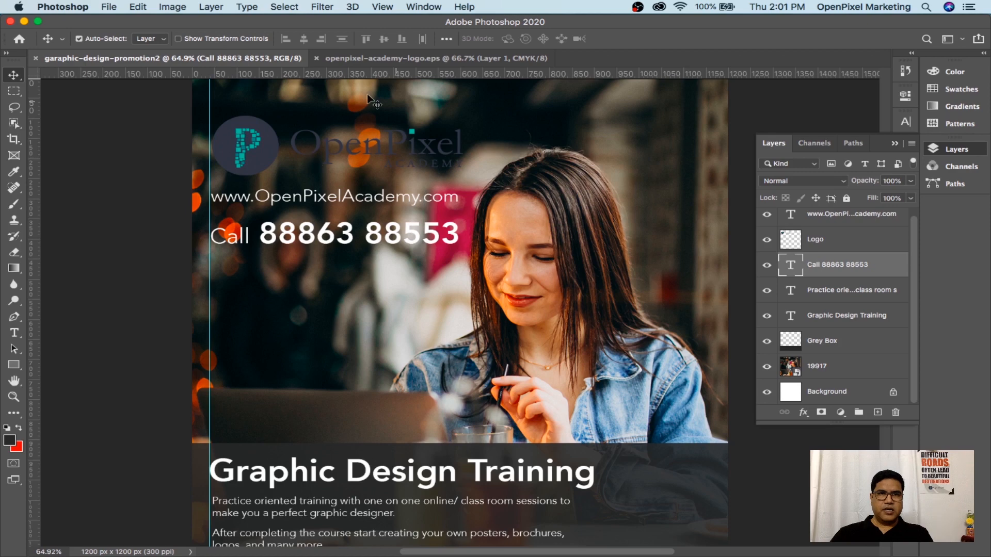
{"action": "left_click", "coordinate": [865, 377]}
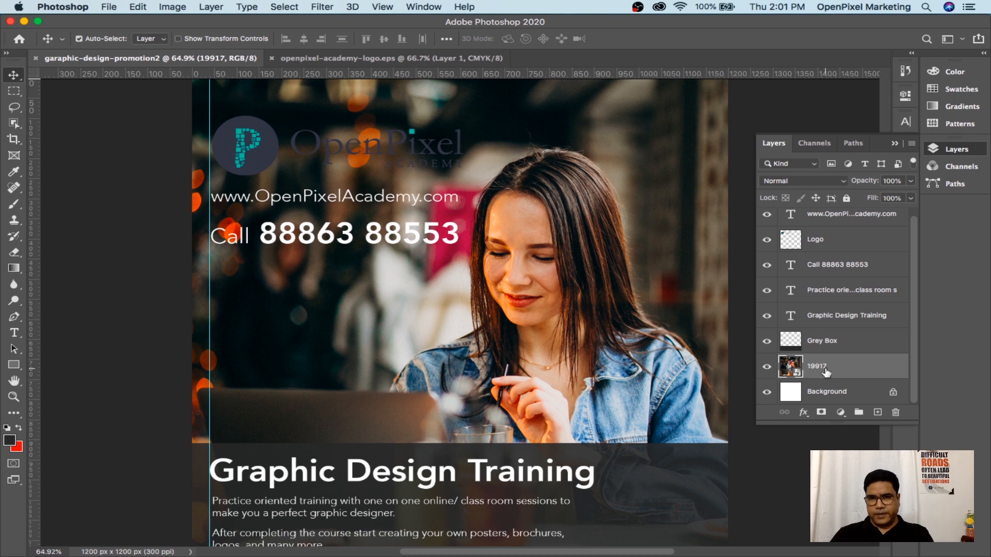
{"action": "left_click", "coordinate": [877, 413]}
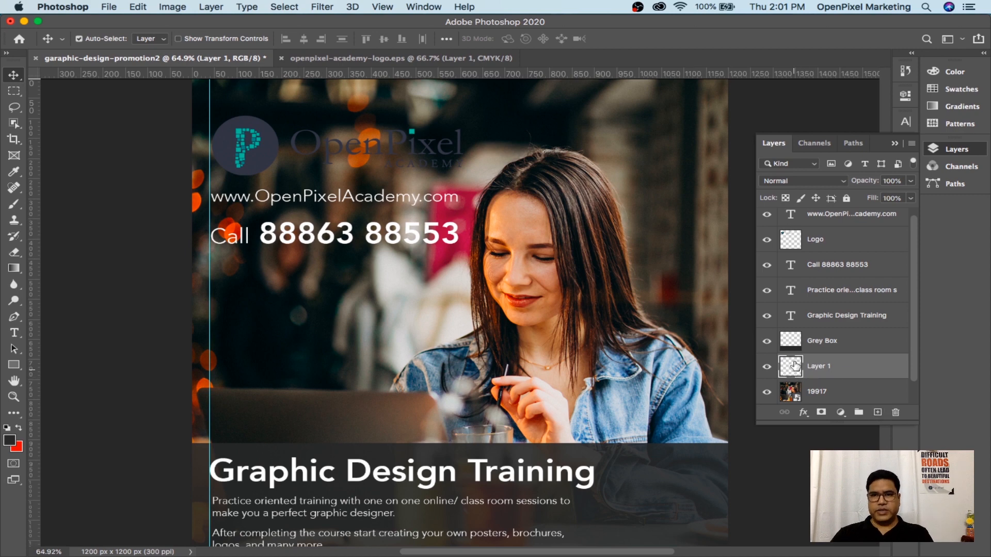
{"action": "double_click", "coordinate": [824, 366]}
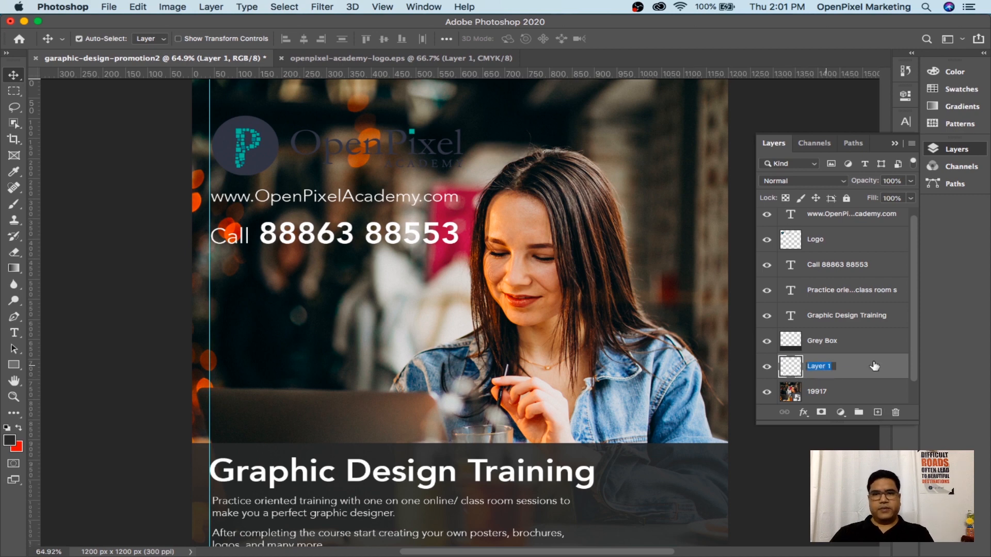
{"action": "type", "text": "W"}
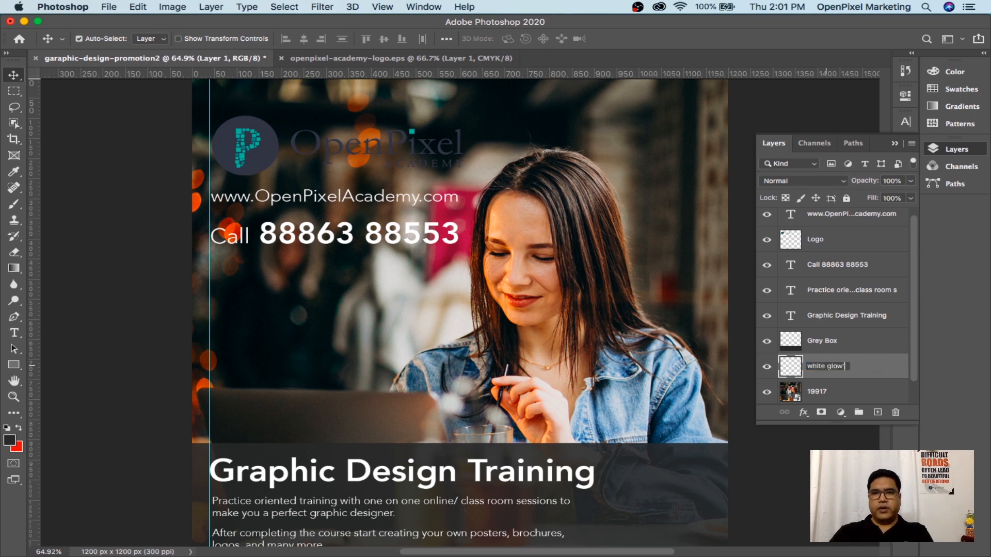
{"action": "type", "text": "hite glow'"}
{"action": "key", "text": "BackSpace"}
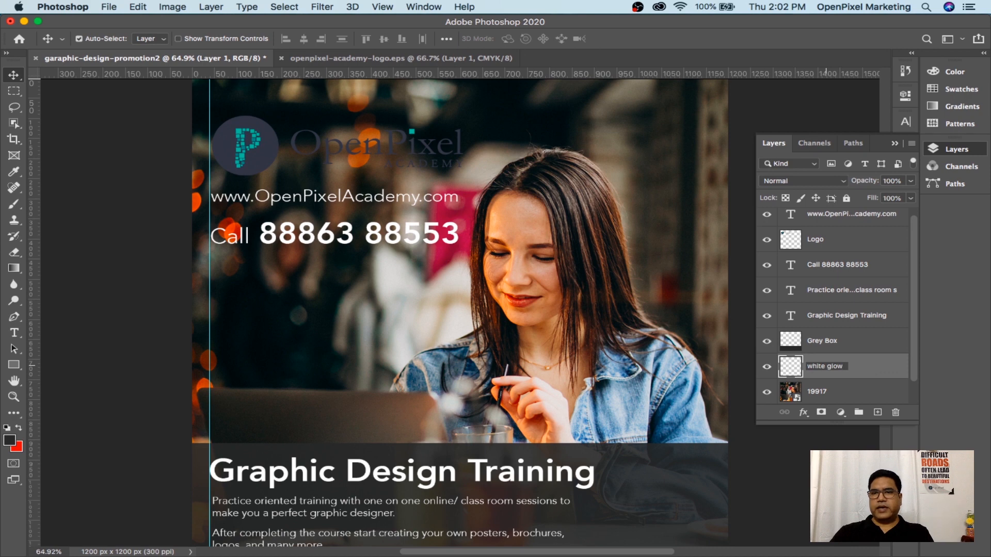
{"action": "key", "text": "Return"}
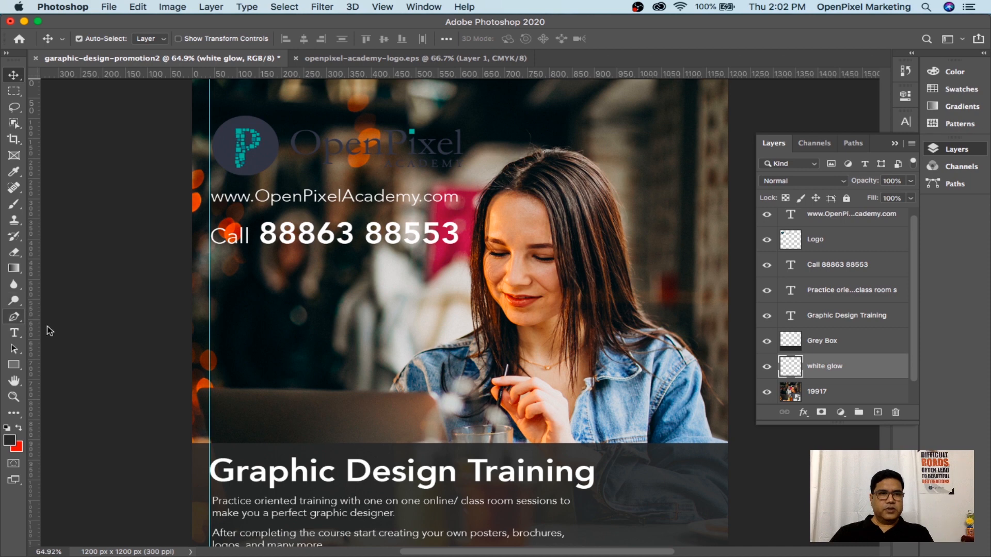
Sample a light colour from the photo and set up a soft 600 px brush
{"action": "left_click", "coordinate": [15, 175]}
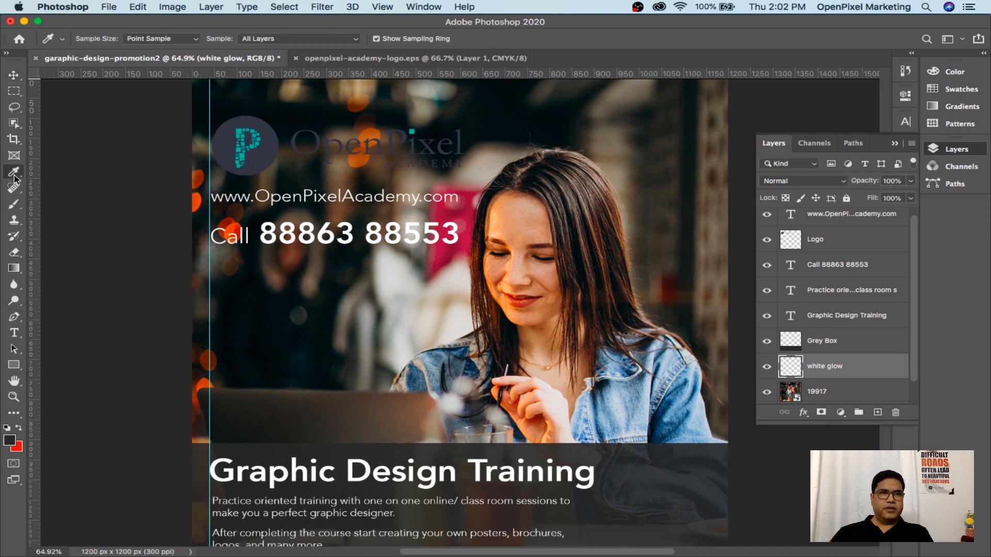
{"action": "left_click", "coordinate": [397, 278]}
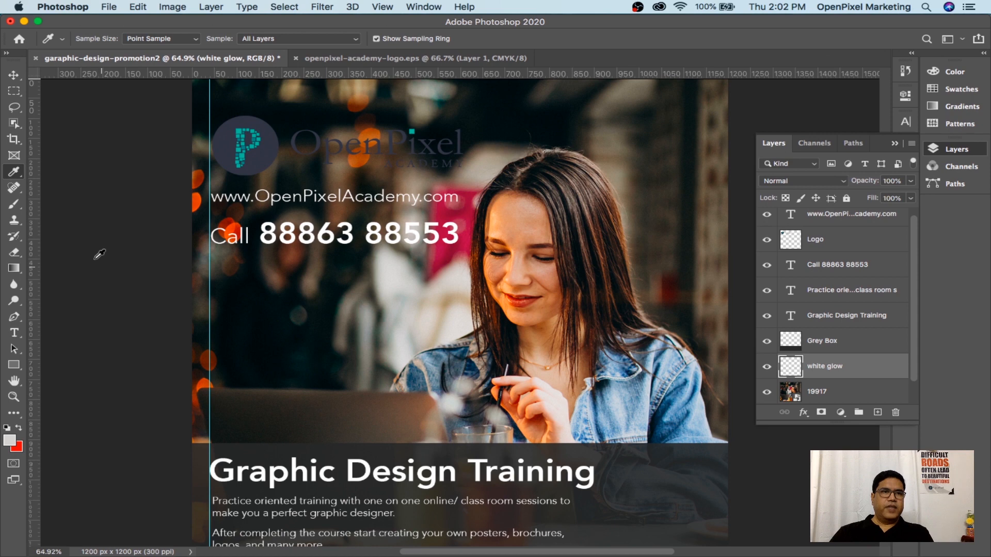
{"action": "left_click", "coordinate": [16, 206]}
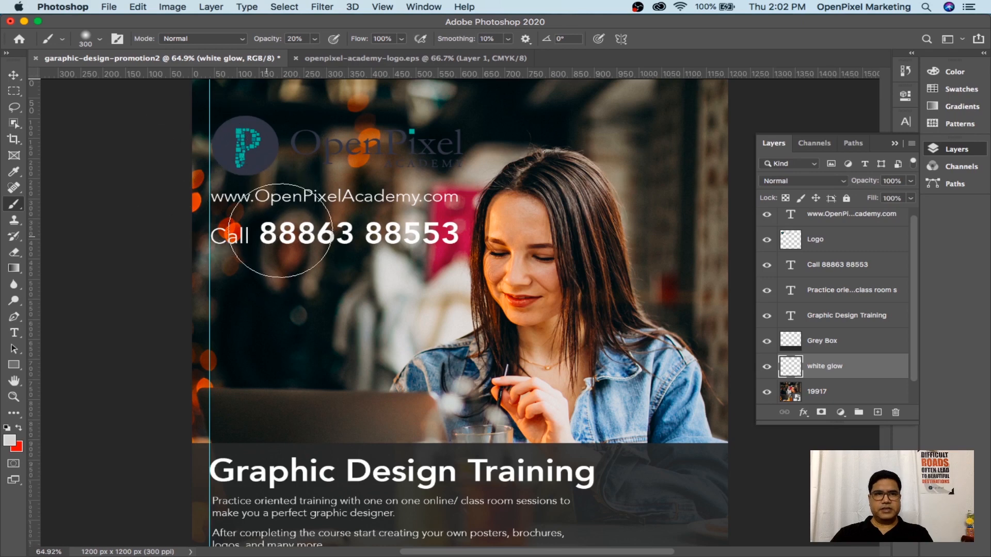
{"action": "key", "text": "bracketright"}
{"action": "key", "text": "bracketright"}
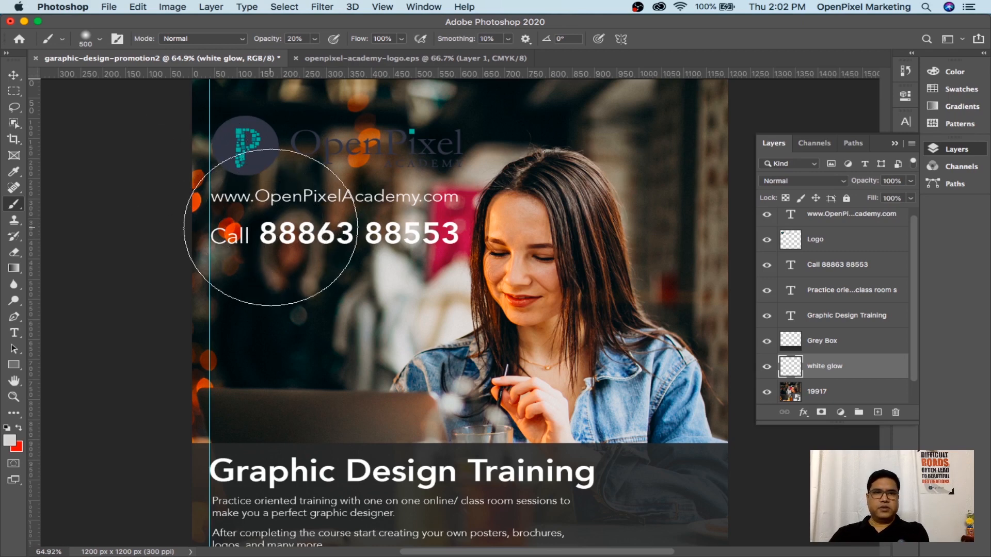
{"action": "key", "text": "bracketright"}
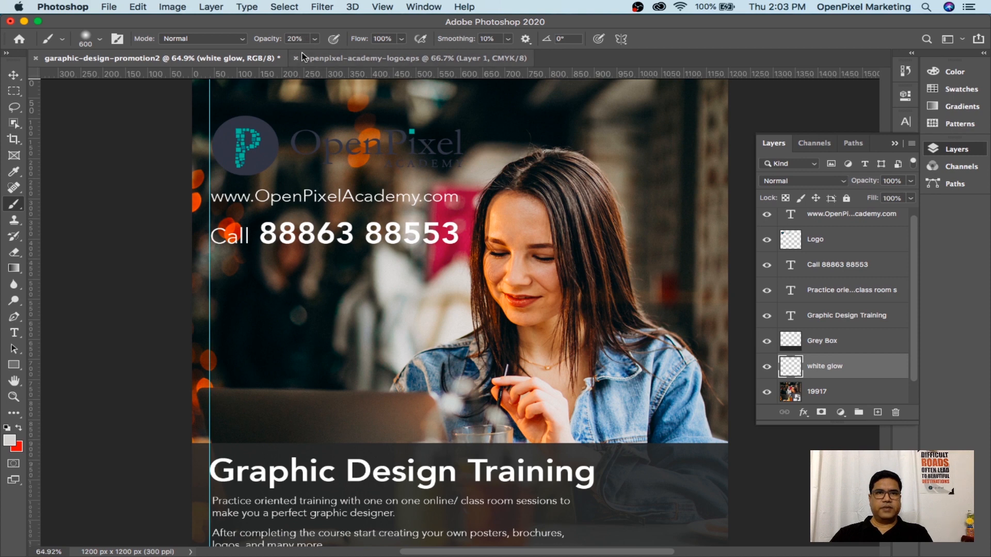
Dab a soft light glow all around the OpenPixel logo at the top-left
{"action": "mouse_move", "coordinate": [332, 124]}
{"action": "left_mouse_down"}
{"action": "mouse_move", "coordinate": [356, 129]}
{"action": "mouse_move", "coordinate": [309, 127]}
{"action": "mouse_move", "coordinate": [334, 138]}
{"action": "left_mouse_up"}
{"action": "left_click", "coordinate": [333, 138]}
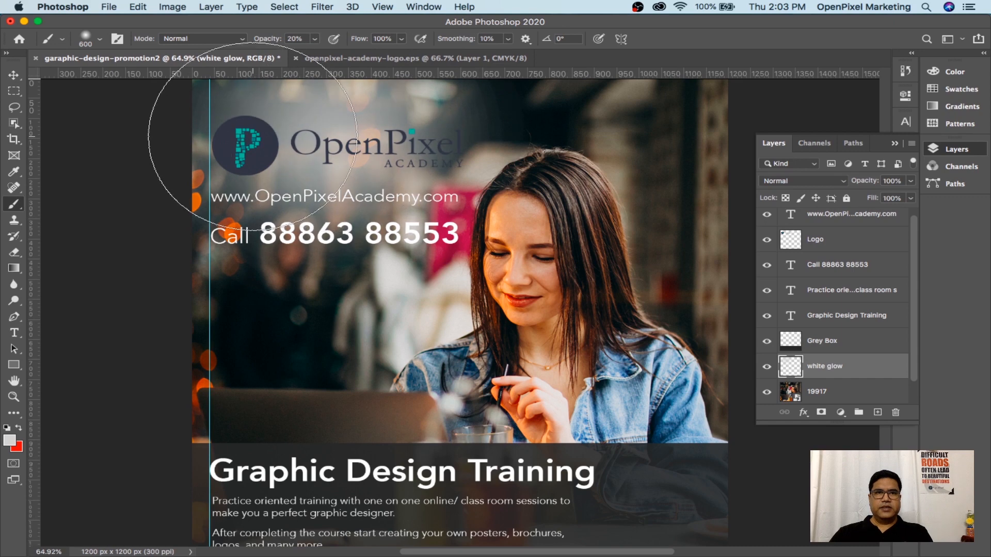
{"action": "left_click", "coordinate": [254, 137]}
{"action": "left_click", "coordinate": [342, 161]}
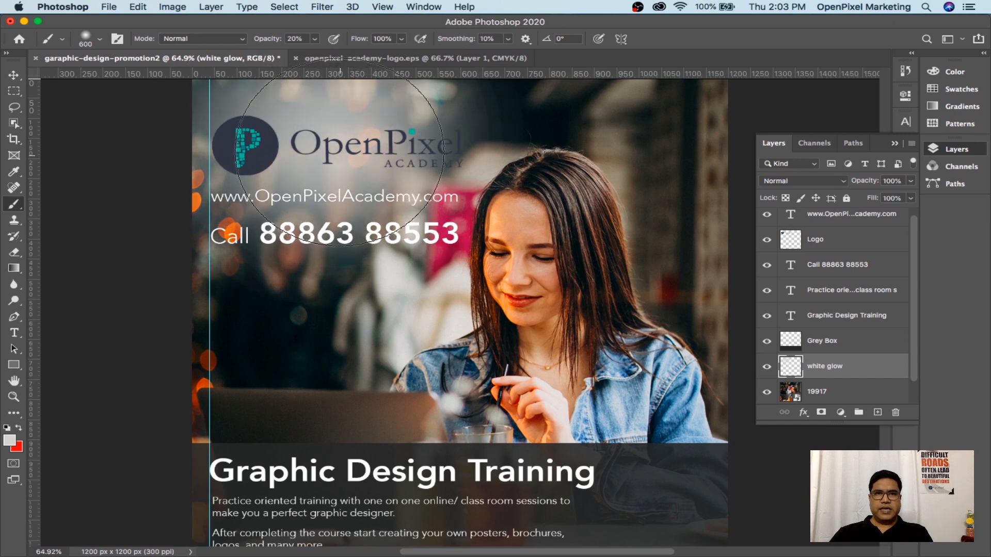
{"action": "left_click", "coordinate": [388, 128]}
{"action": "left_click", "coordinate": [406, 109]}
{"action": "left_click", "coordinate": [415, 110]}
{"action": "left_click", "coordinate": [387, 106]}
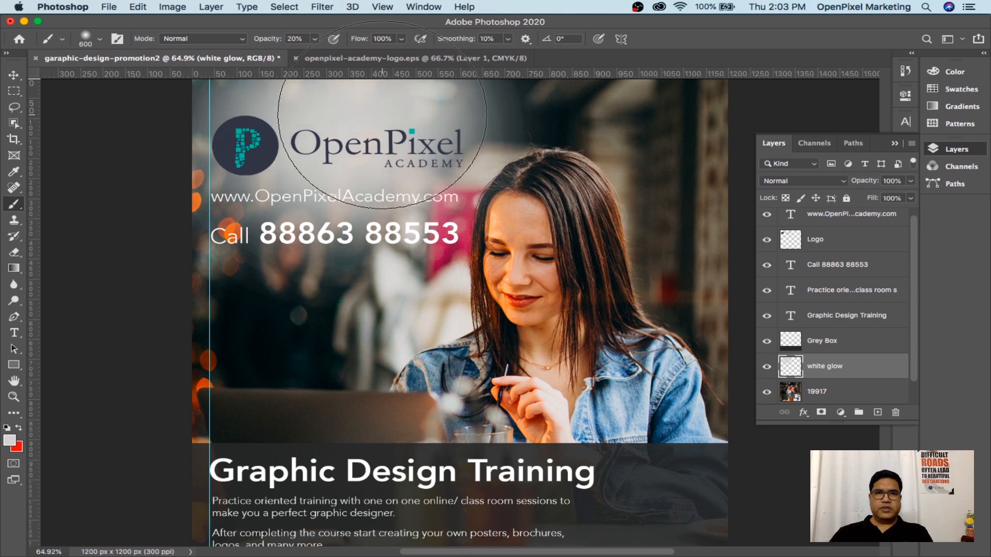
{"action": "left_click", "coordinate": [227, 107]}
{"action": "left_click", "coordinate": [215, 111]}
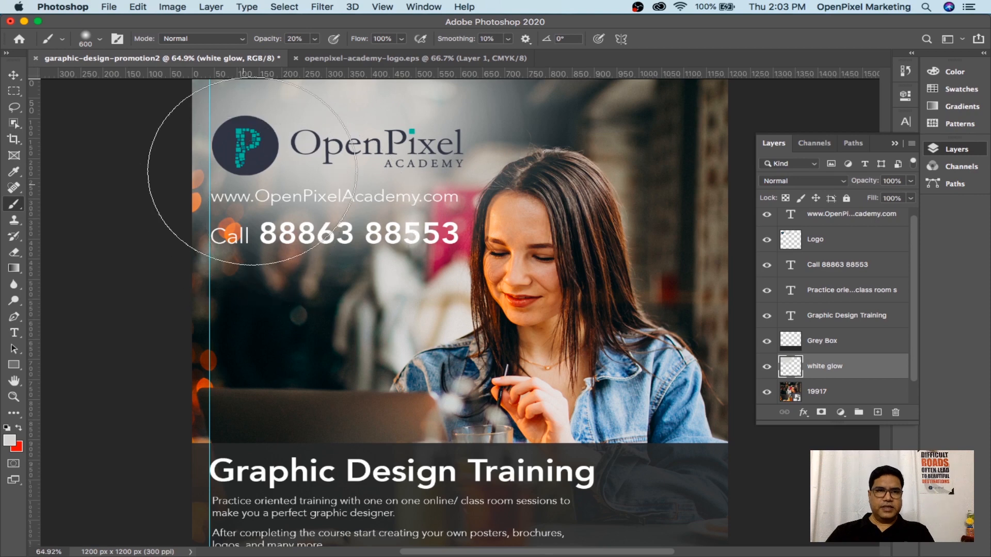
{"action": "left_click", "coordinate": [14, 75]}
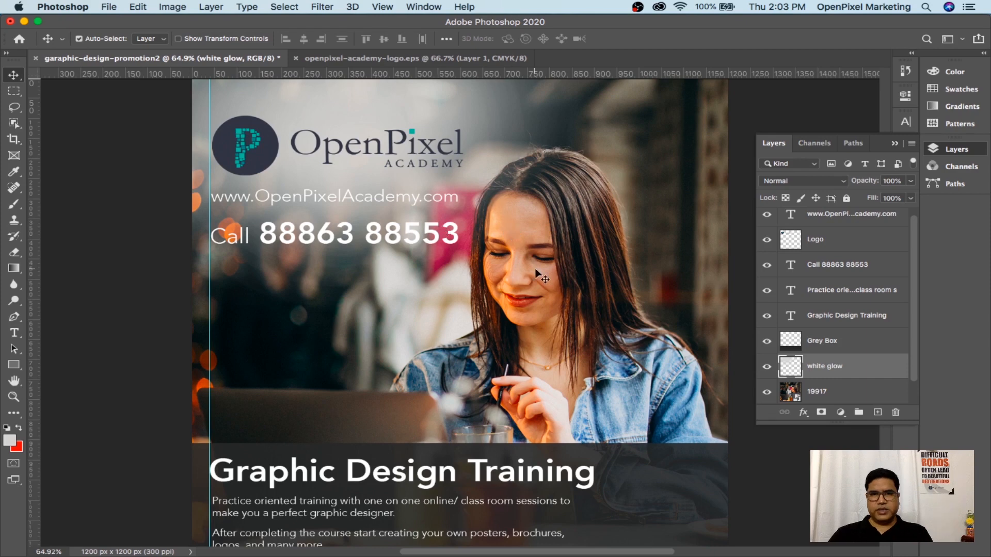
Select the Logo, URL and Call phone-number layers together
{"action": "left_click", "coordinate": [840, 317]}
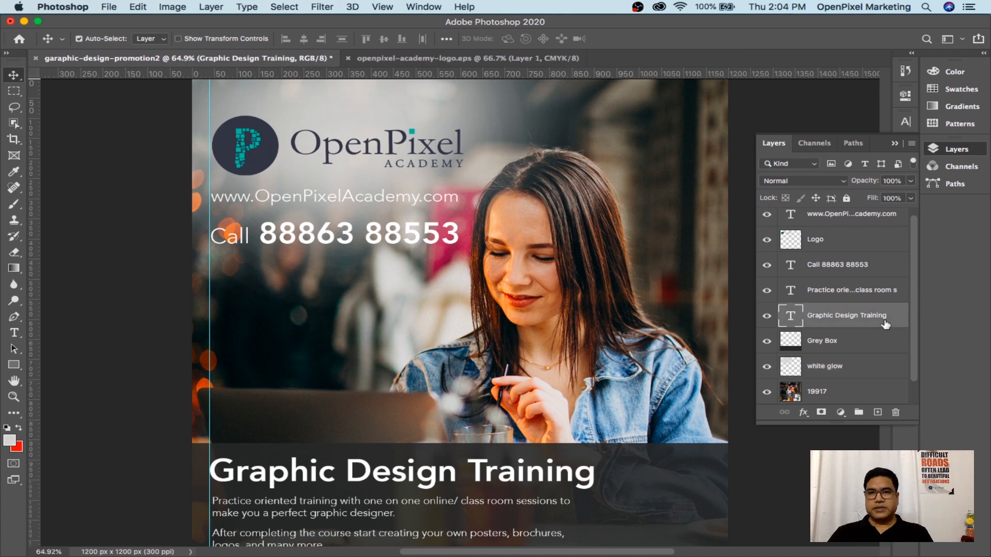
{"action": "right_click", "coordinate": [263, 145]}
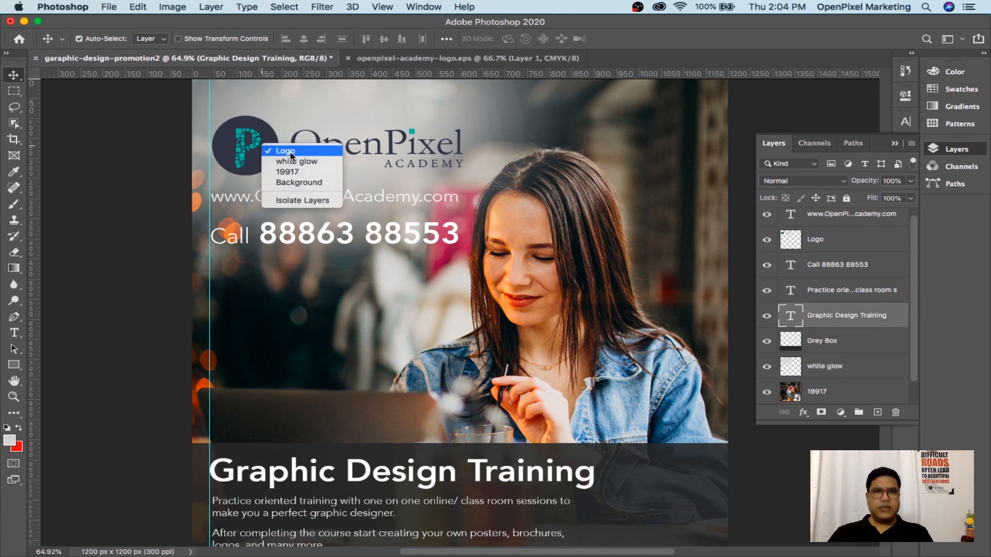
{"action": "left_click", "coordinate": [289, 151]}
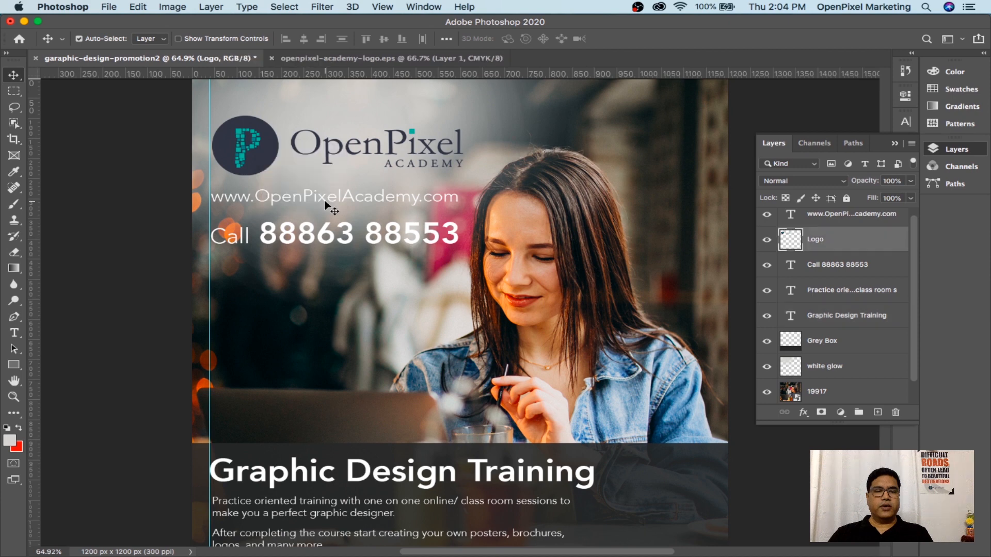
{"action": "right_click", "coordinate": [325, 204]}
{"action": "key", "text": "Escape"}
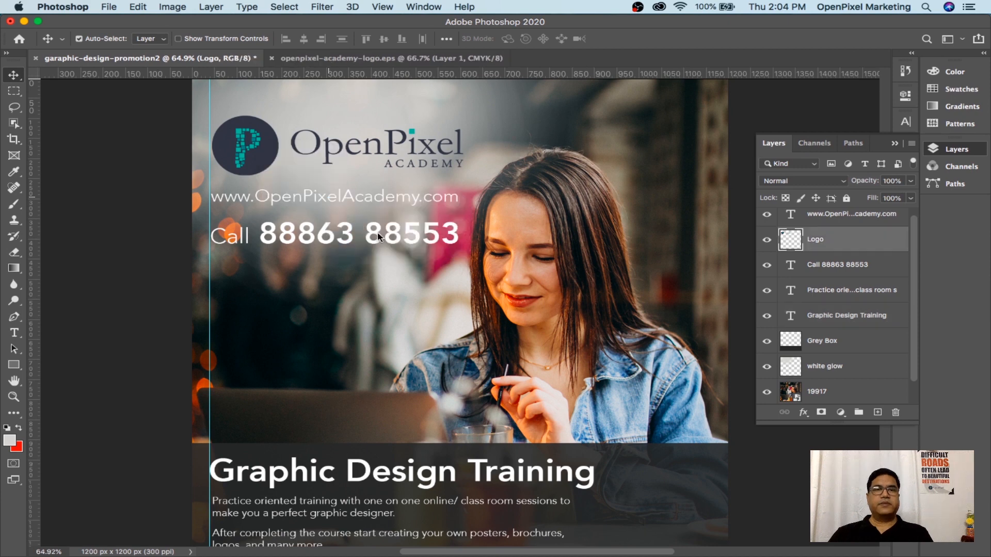
{"action": "right_click", "coordinate": [379, 237]}
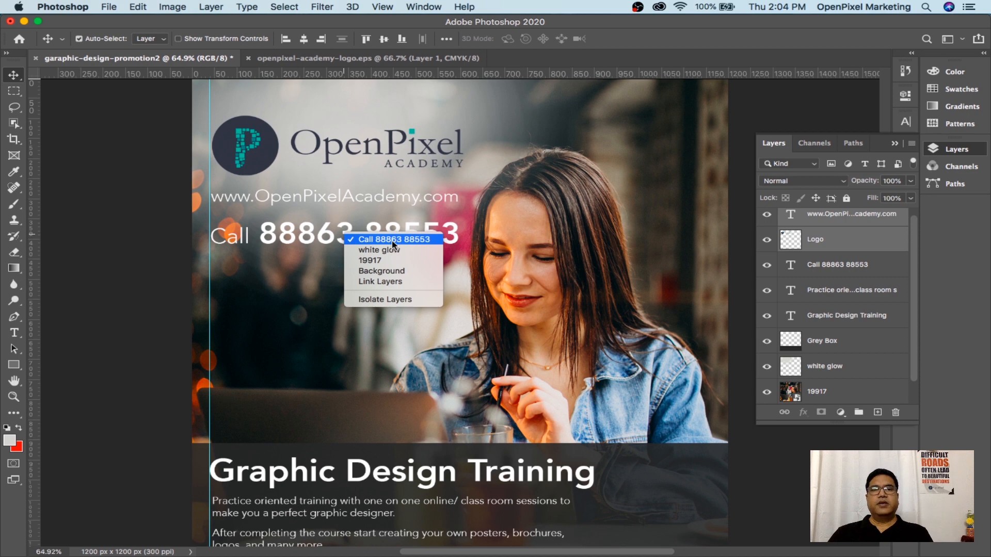
{"action": "left_click", "coordinate": [432, 241]}
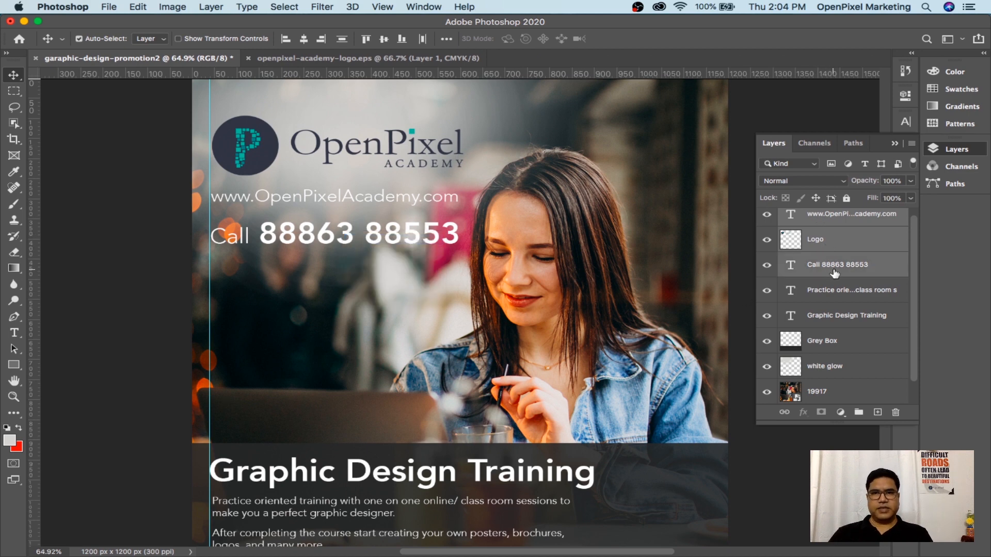
Scale the three selected layers down to about 91% and apply the transform
{"action": "key", "text": "super+t"}
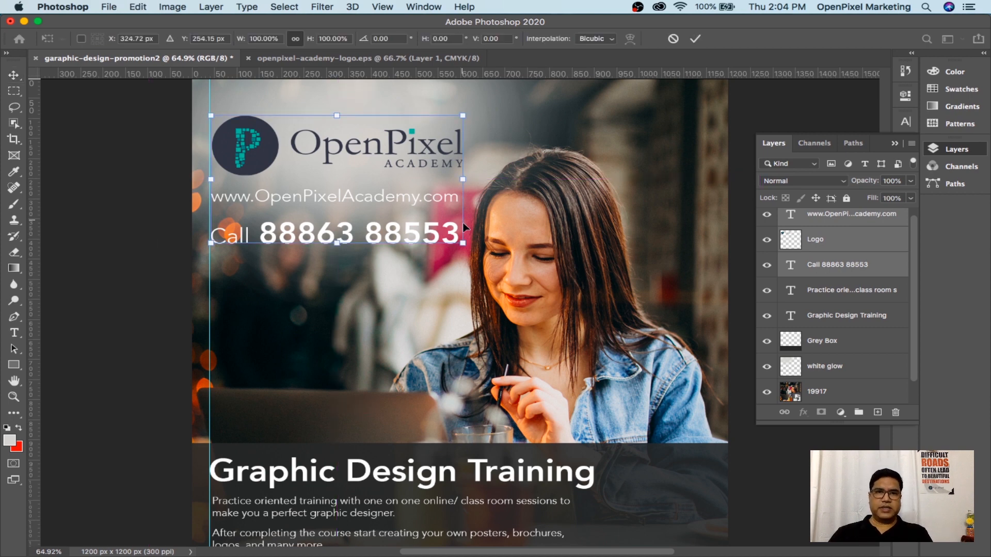
{"action": "left_click_drag", "start_coordinate": [463, 245], "coordinate": [443, 231]}
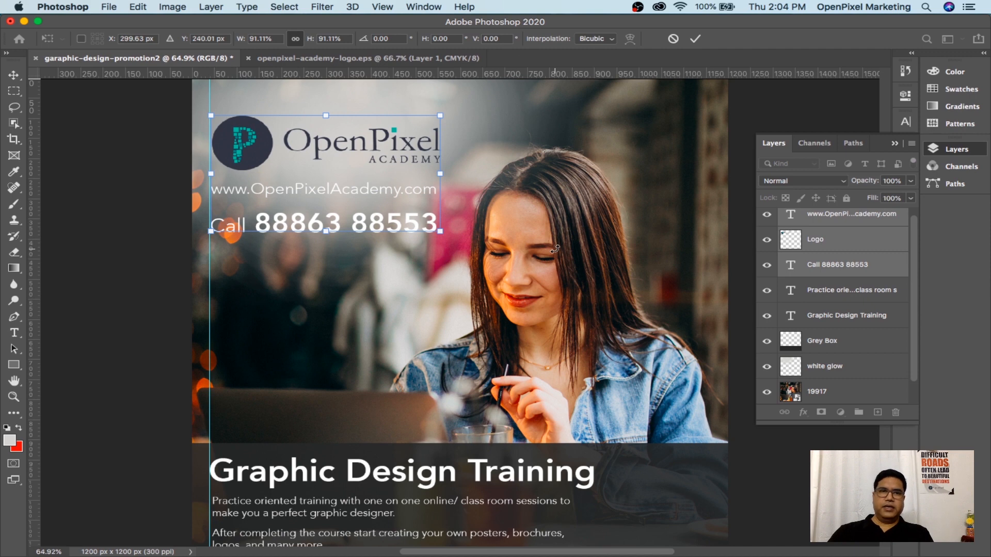
{"action": "key", "text": "Return"}
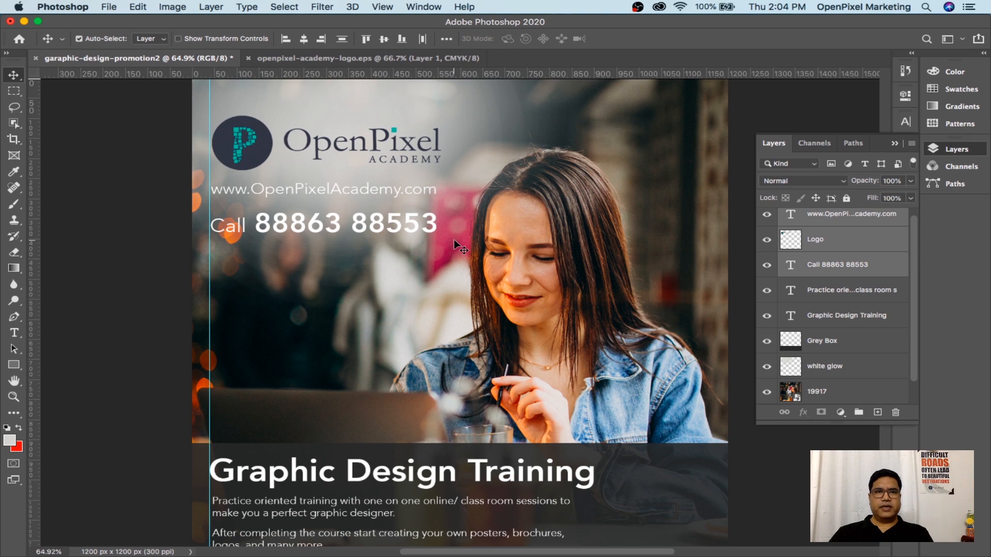
{"action": "right_click", "coordinate": [375, 191]}
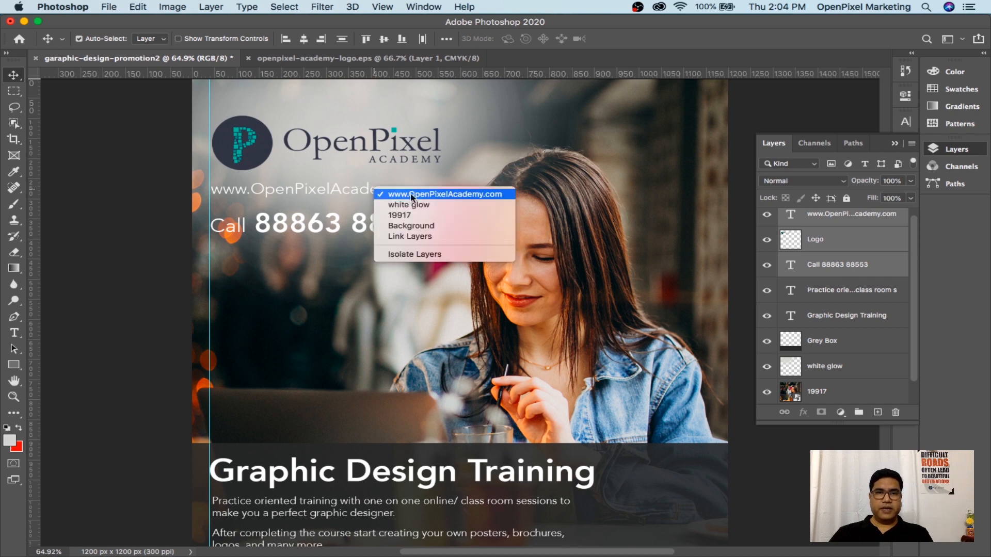
{"action": "left_click", "coordinate": [427, 195]}
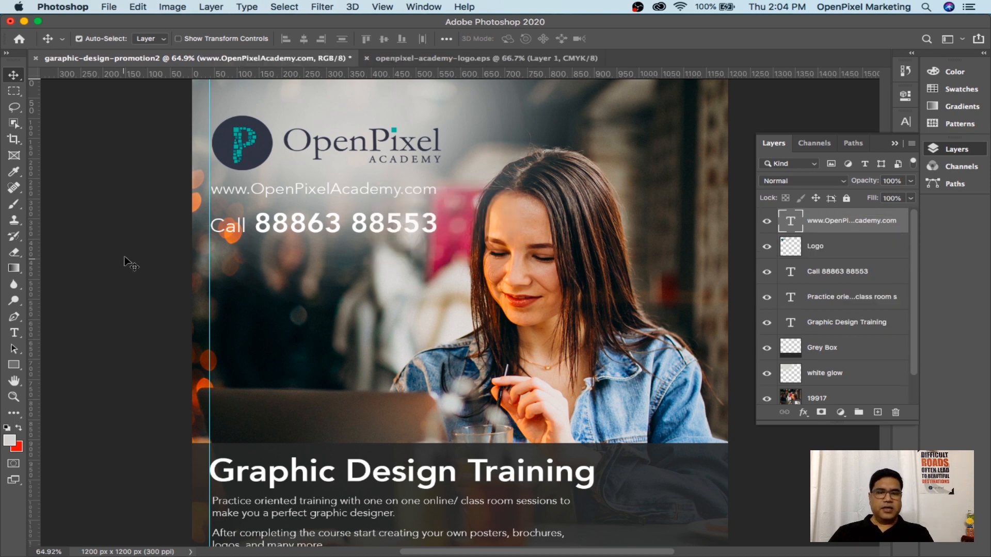
{"action": "key", "text": "i"}
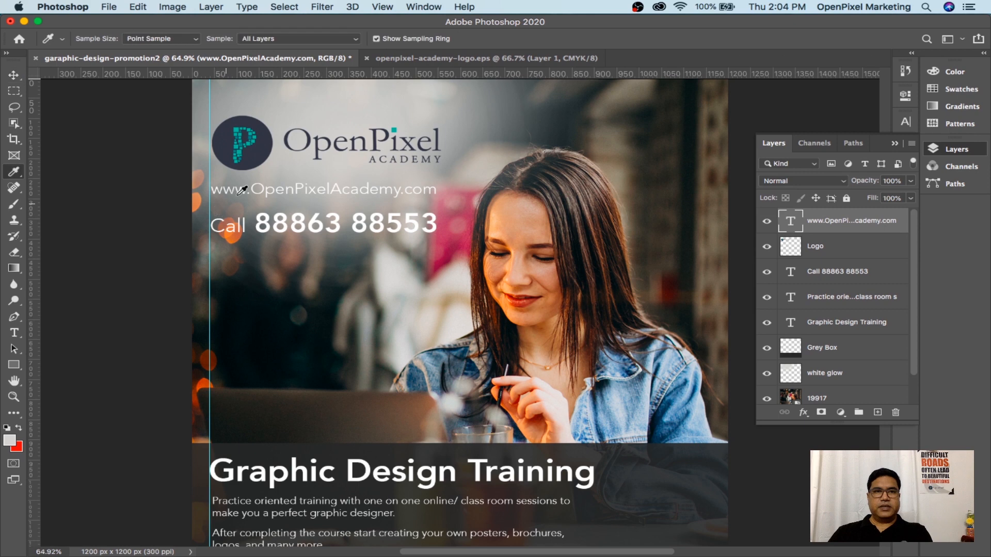
{"action": "left_click", "coordinate": [241, 124]}
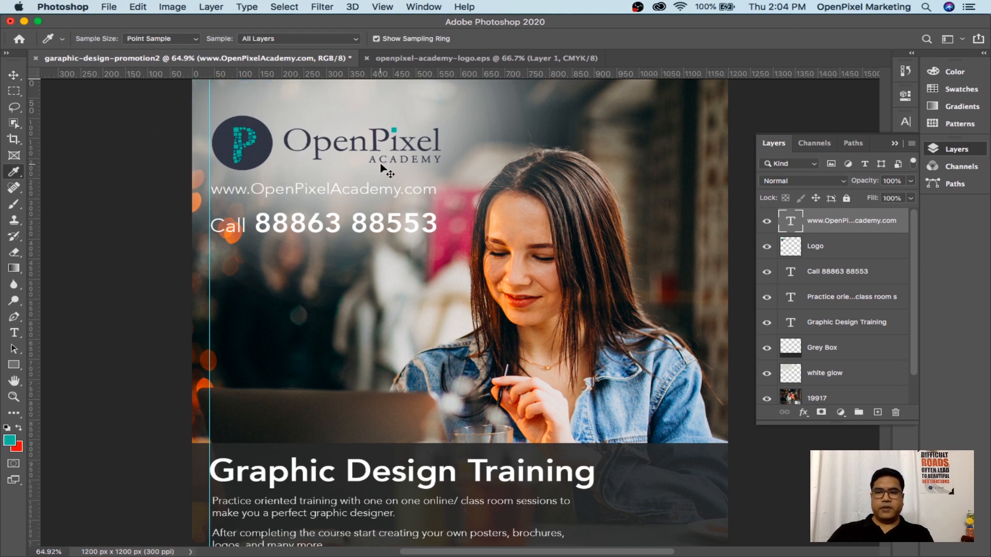
{"action": "key", "text": "super+BackSpace"}
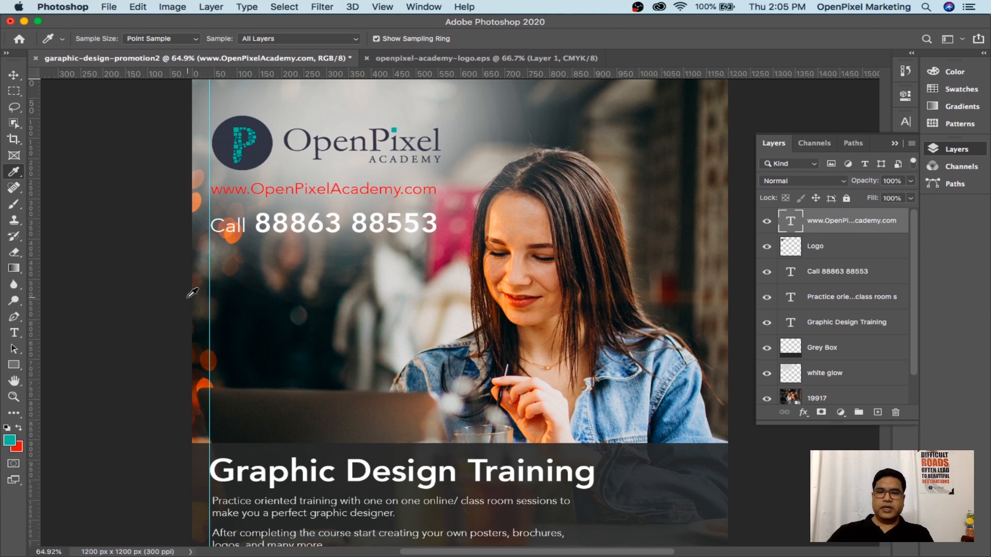
{"action": "key", "text": "alt+BackSpace"}
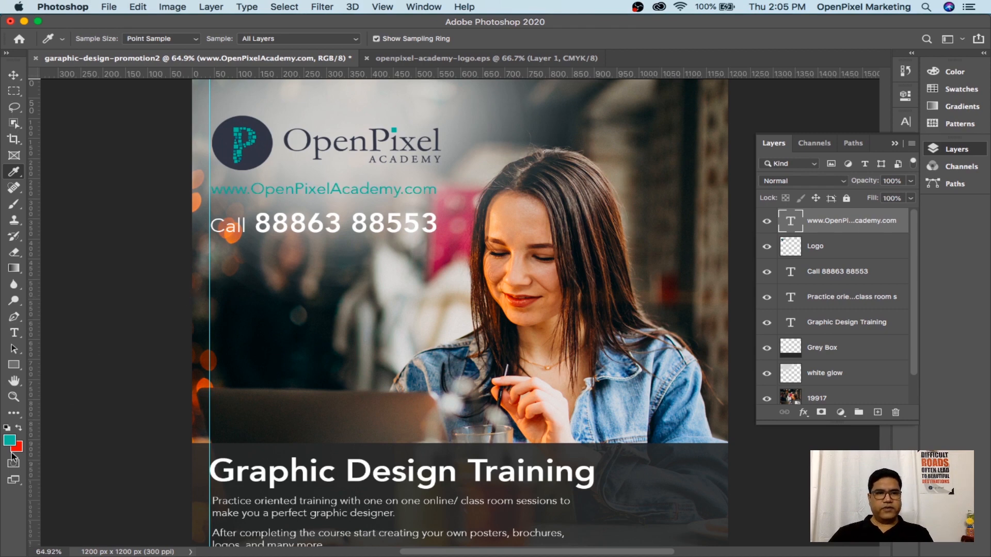
{"action": "left_click", "coordinate": [227, 135]}
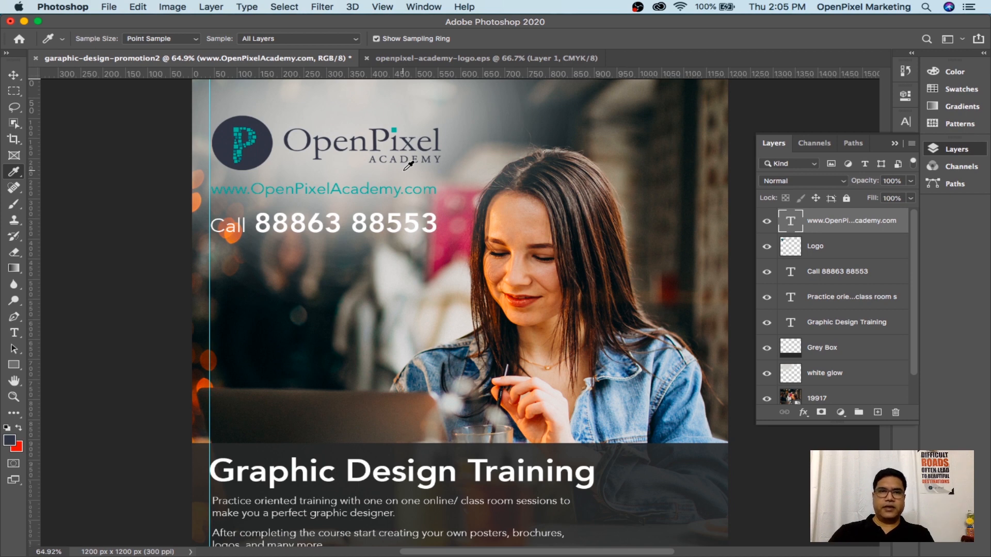
{"action": "key", "text": "alt+BackSpace"}
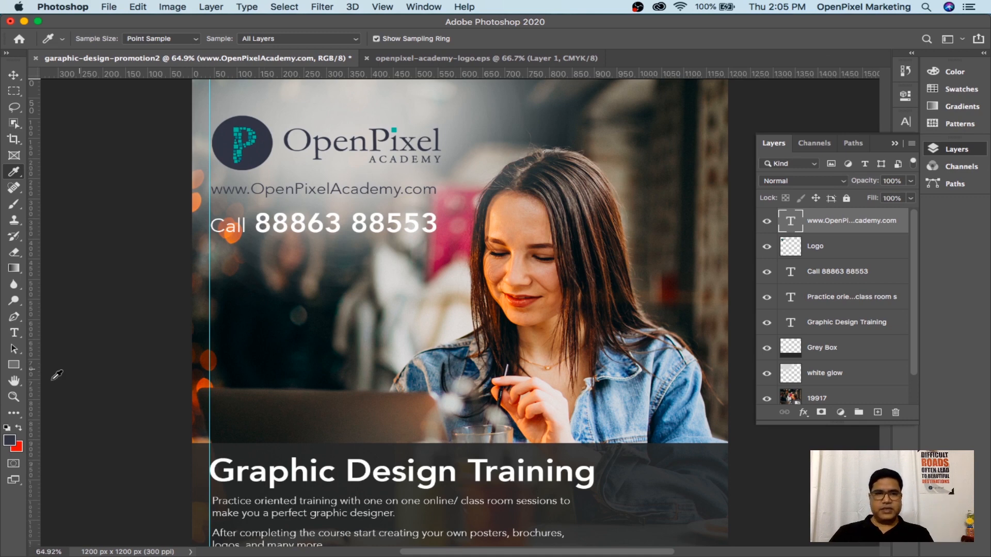
{"action": "left_click", "coordinate": [9, 441]}
{"action": "left_click_drag", "start_coordinate": [425, 256], "coordinate": [284, 177]}
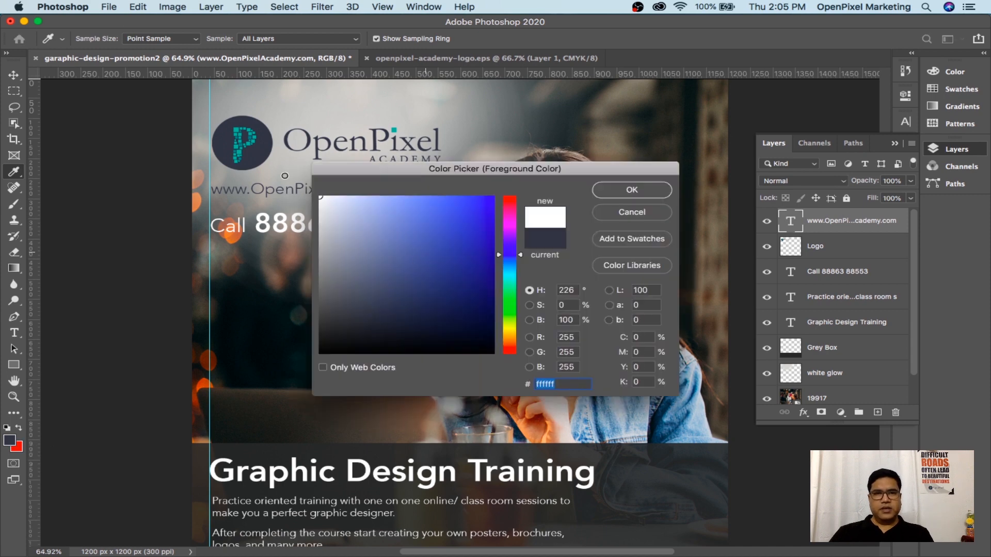
{"action": "left_click", "coordinate": [620, 194]}
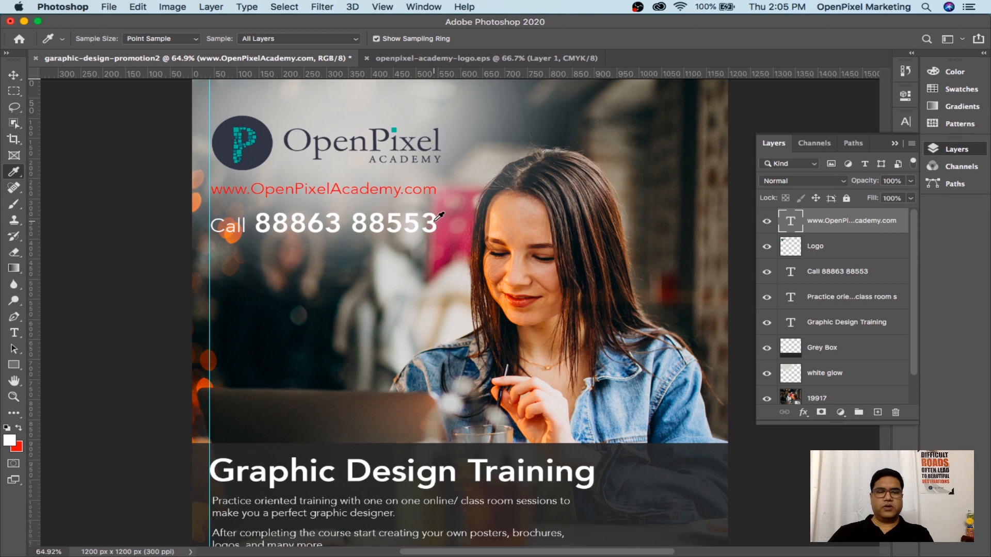
{"action": "key", "text": "alt+BackSpace"}
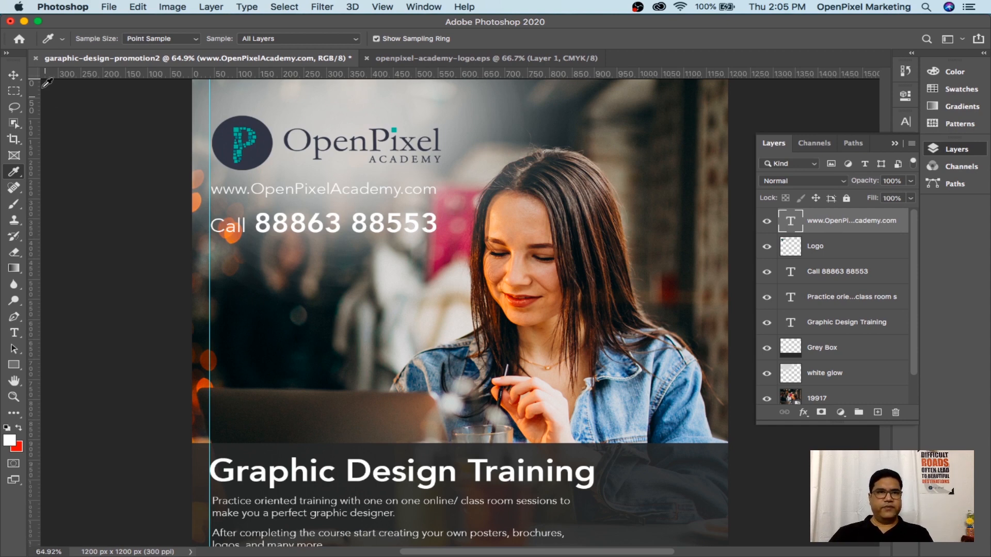
{"action": "left_click", "coordinate": [17, 77]}
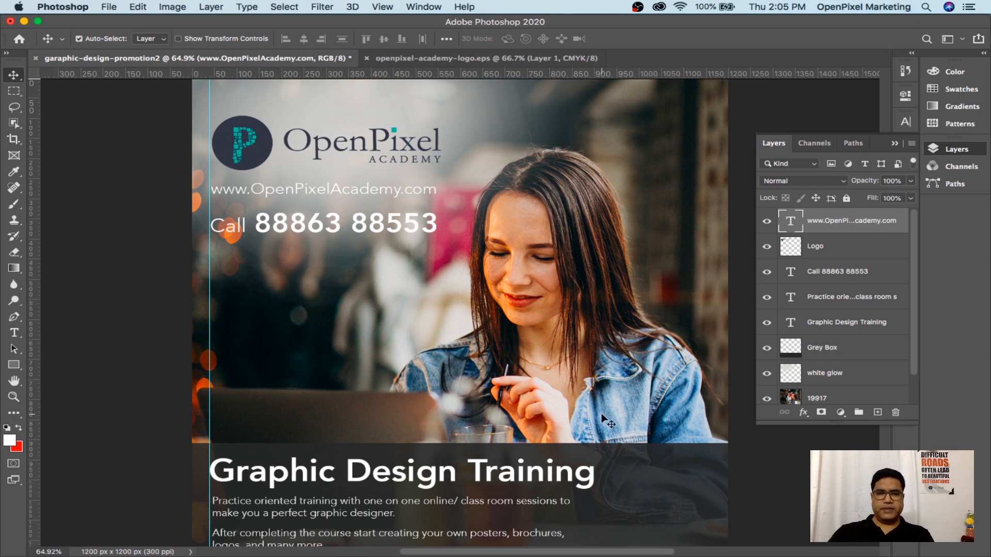
Drag the vertical guide off the post, then toggle the white glow layer to compare, leaving it visible
{"action": "key", "text": "super+minus"}
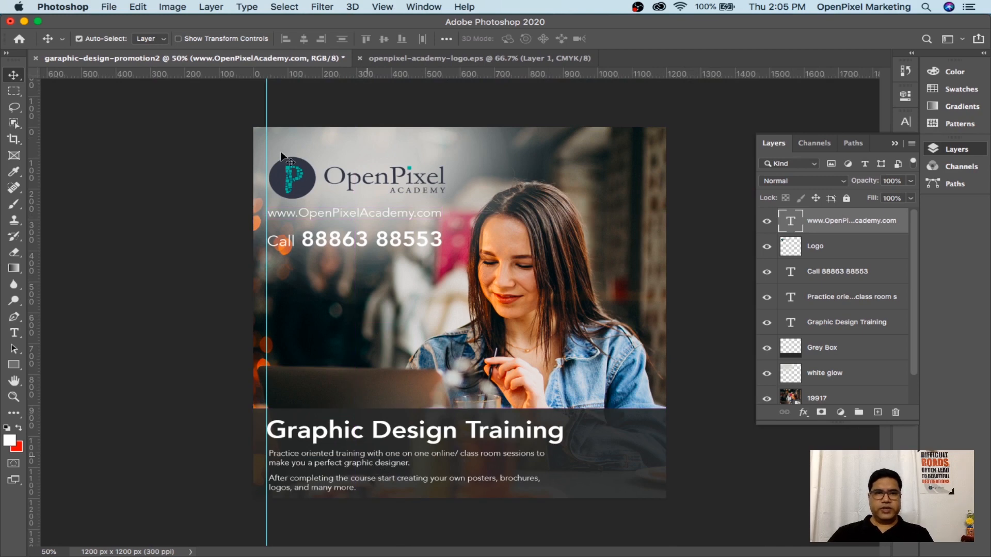
{"action": "left_click_drag", "start_coordinate": [269, 107], "coordinate": [3, 122]}
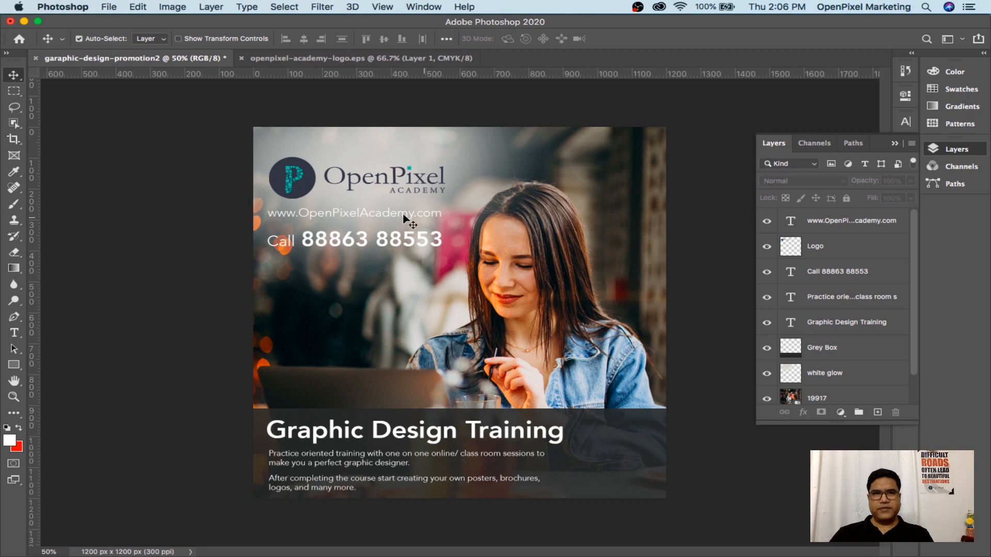
{"action": "left_click", "coordinate": [836, 378]}
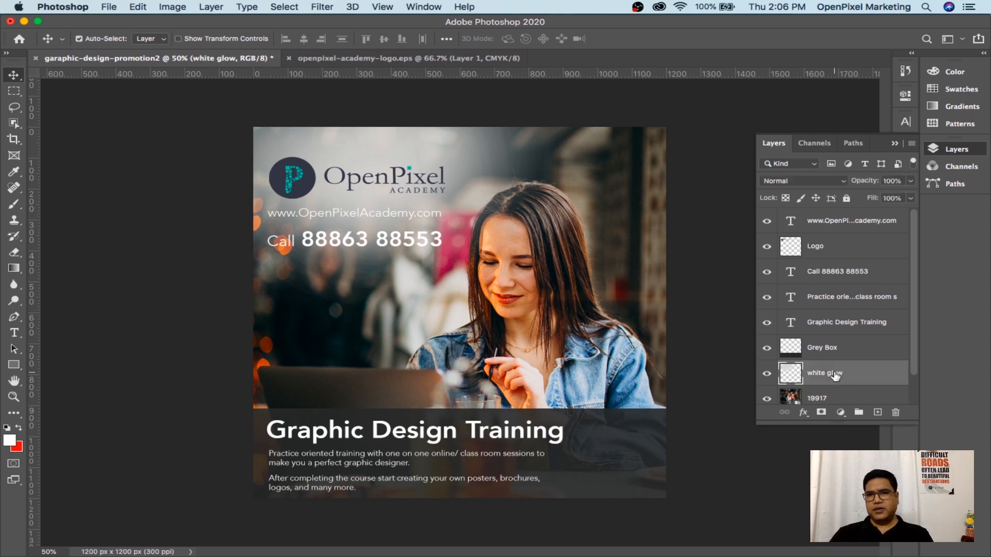
{"action": "left_click", "coordinate": [767, 373]}
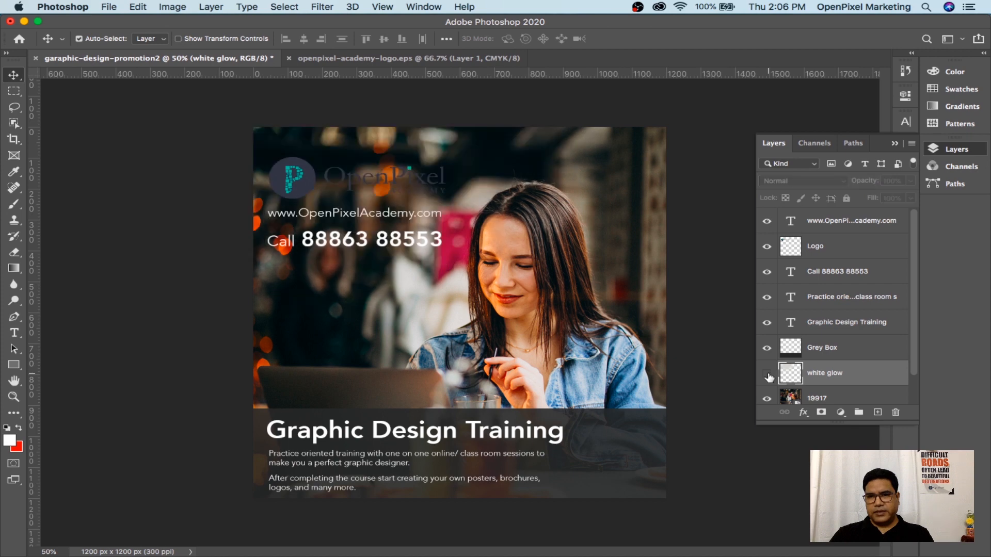
{"action": "left_click", "coordinate": [767, 373]}
{"action": "left_click", "coordinate": [767, 373]}
{"action": "left_click", "coordinate": [767, 374]}
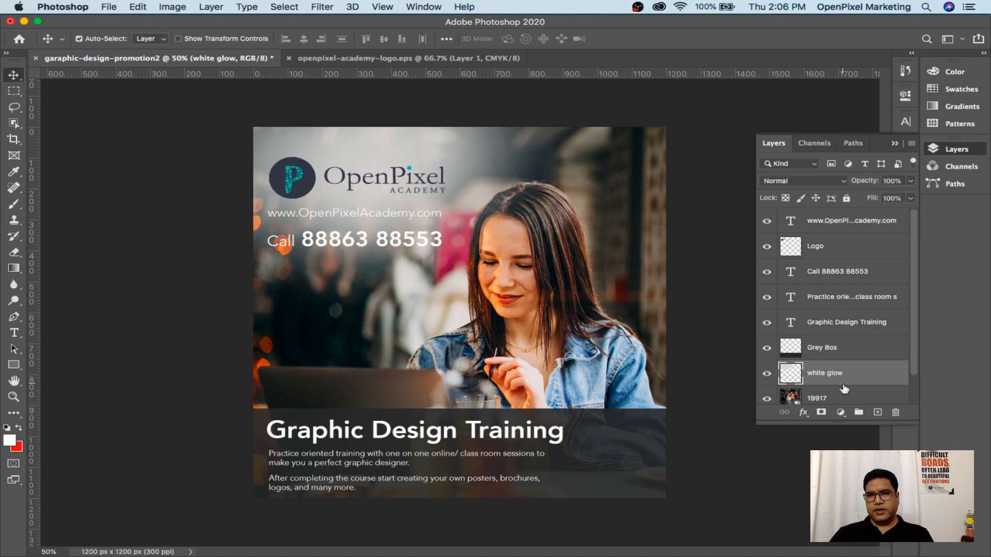
{"action": "left_click", "coordinate": [767, 373]}
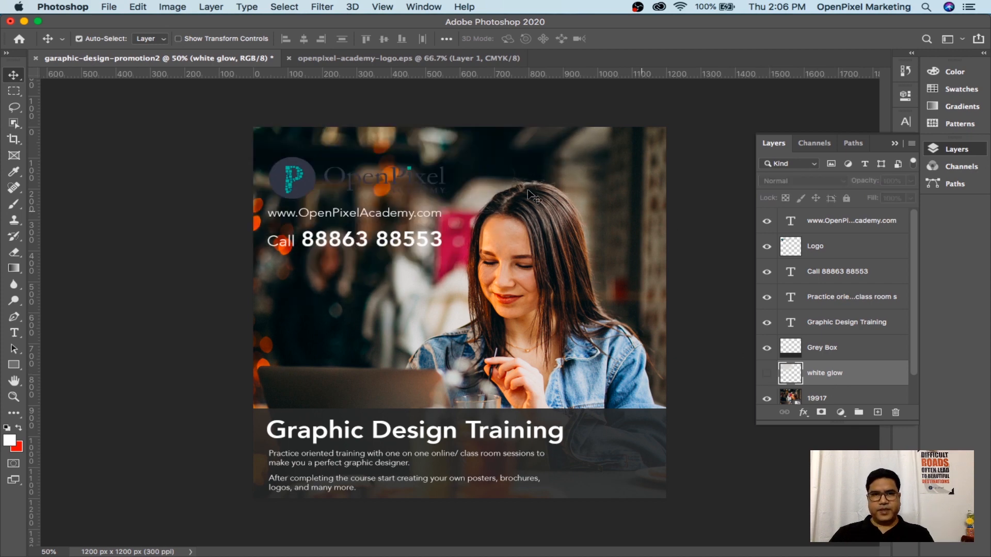
{"action": "left_click", "coordinate": [767, 374]}
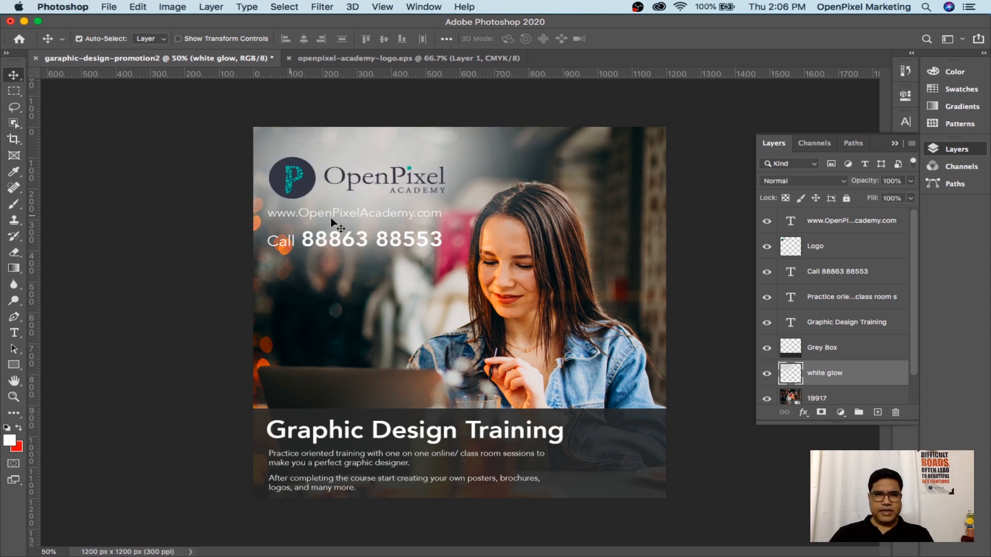
Test-erase the glow behind the URL and a white brush dab, undoing both
{"action": "key", "text": "e"}
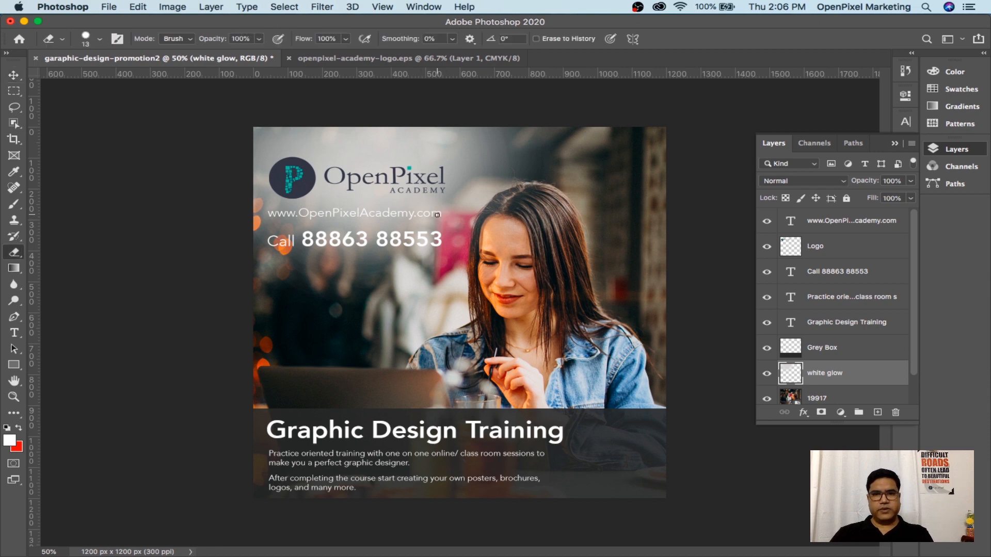
{"action": "key", "text": "bracketright"}
{"action": "key", "text": "bracketright"}
{"action": "key", "text": "bracketright"}
{"action": "key", "text": "bracketright"}
{"action": "key", "text": "bracketright"}
{"action": "key", "text": "bracketright"}
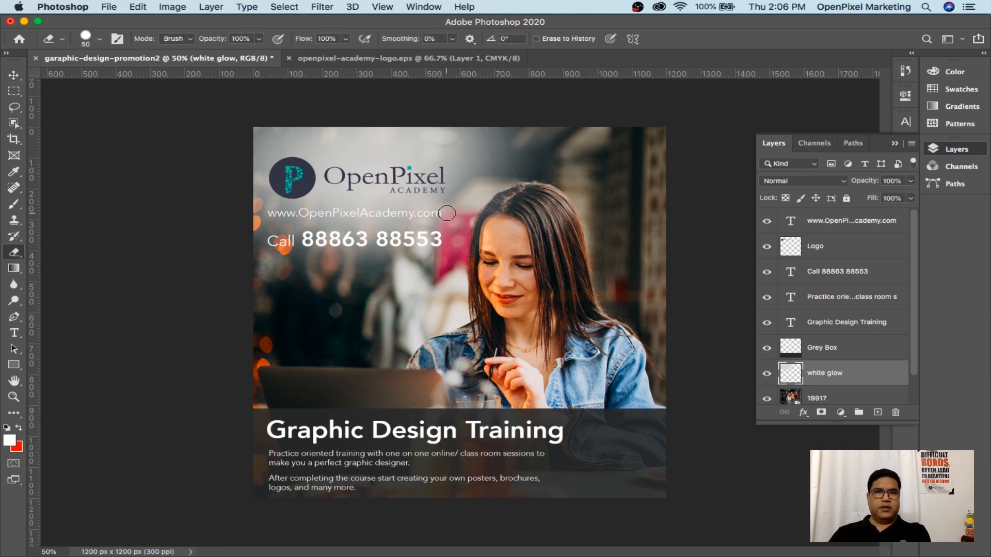
{"action": "key", "text": "bracketright"}
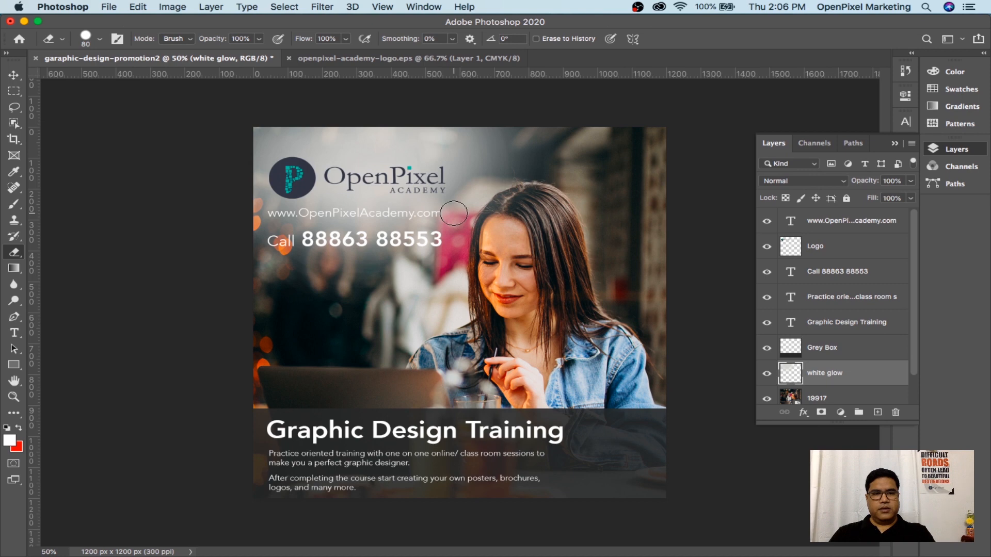
{"action": "mouse_move", "coordinate": [439, 213]}
{"action": "left_mouse_down"}
{"action": "mouse_move", "coordinate": [298, 219]}
{"action": "mouse_move", "coordinate": [447, 220]}
{"action": "mouse_move", "coordinate": [207, 214]}
{"action": "mouse_move", "coordinate": [164, 223]}
{"action": "left_mouse_up"}
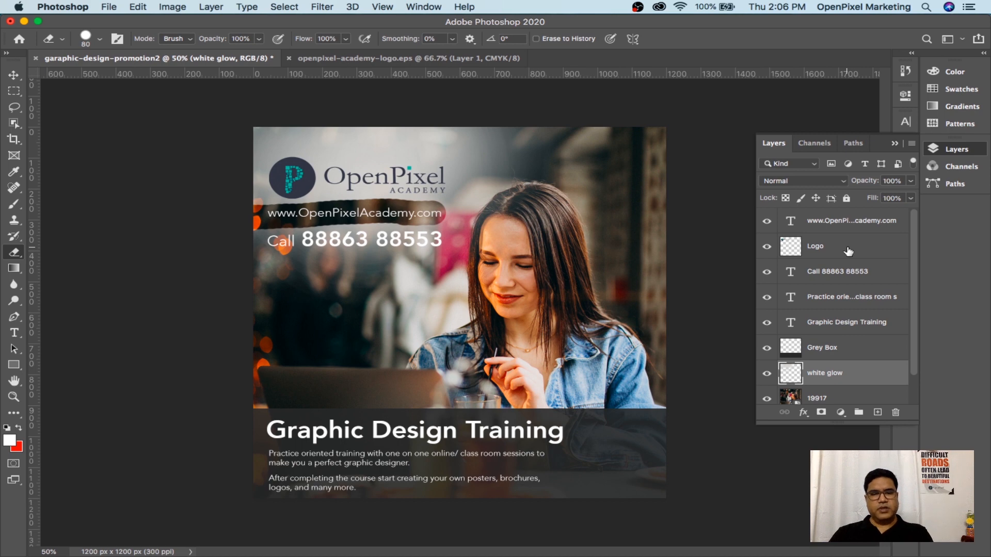
{"action": "key", "text": "super+z"}
{"action": "key", "text": "super+z"}
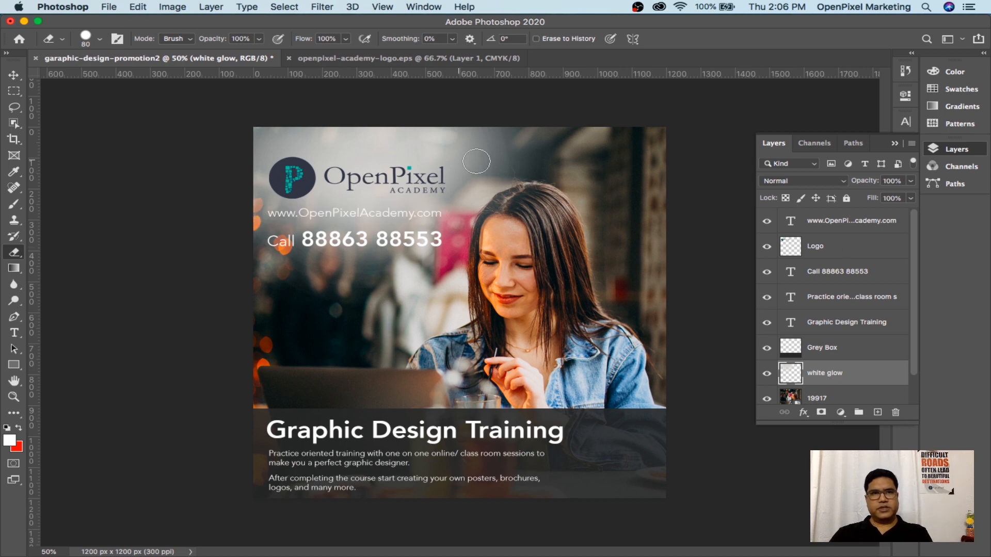
{"action": "left_click", "coordinate": [100, 40]}
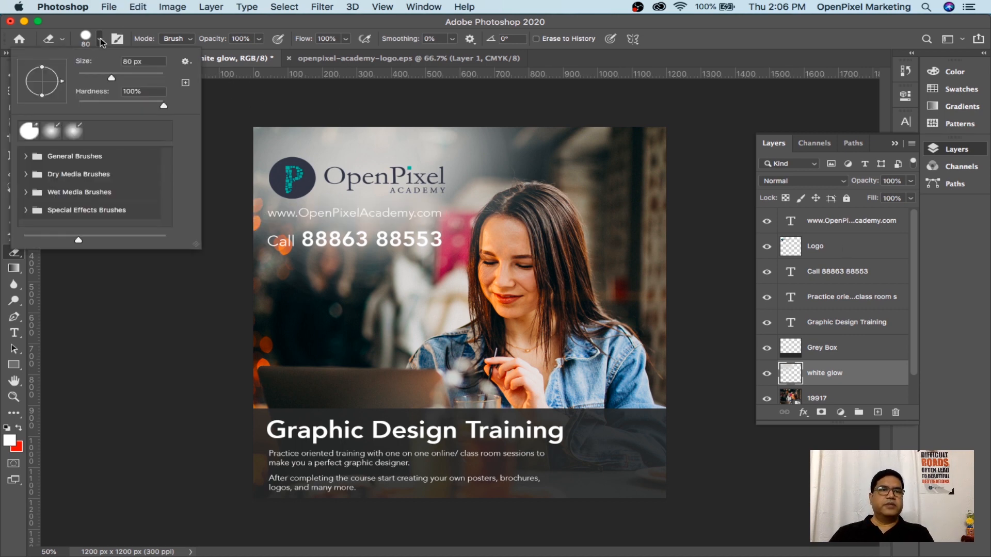
{"action": "key", "text": "b"}
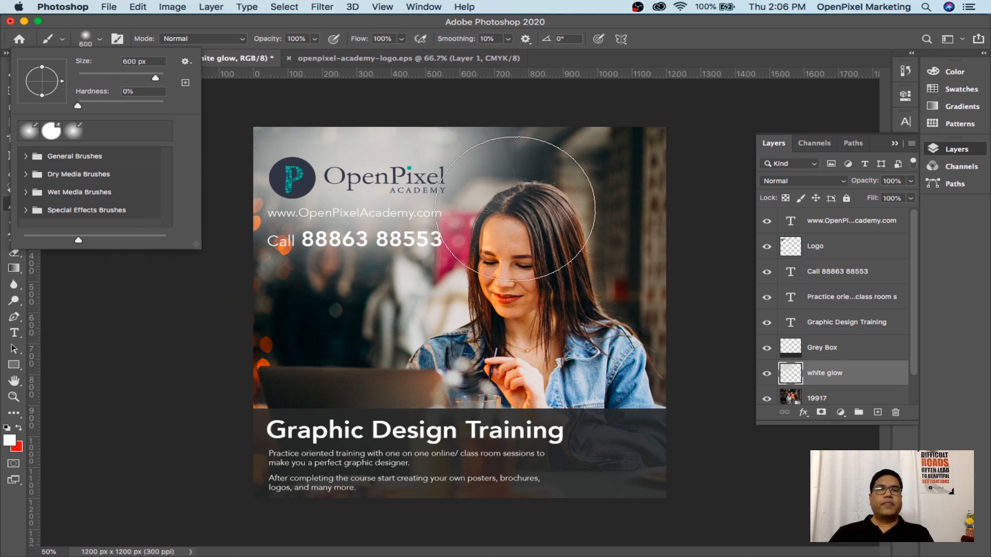
{"action": "left_click", "coordinate": [587, 187]}
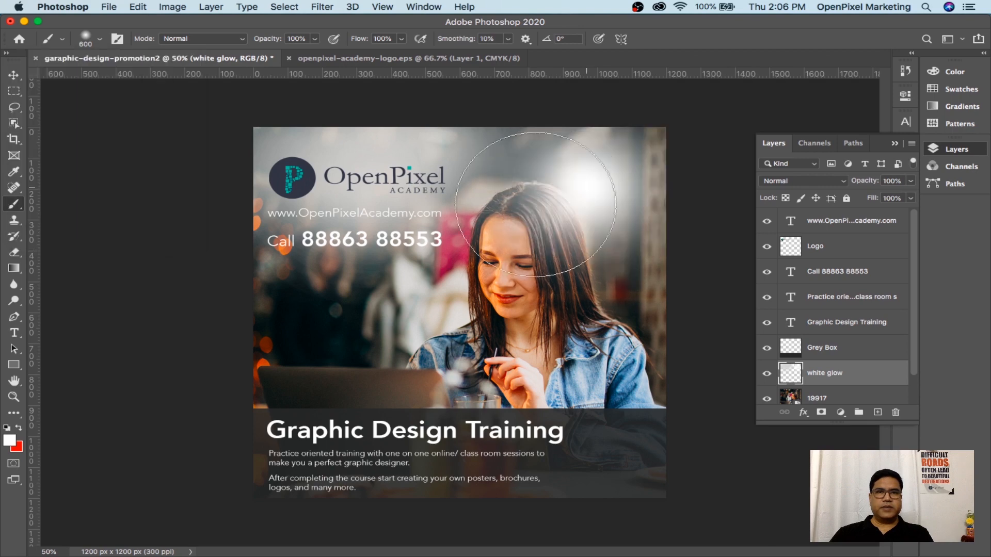
{"action": "key", "text": "z"}
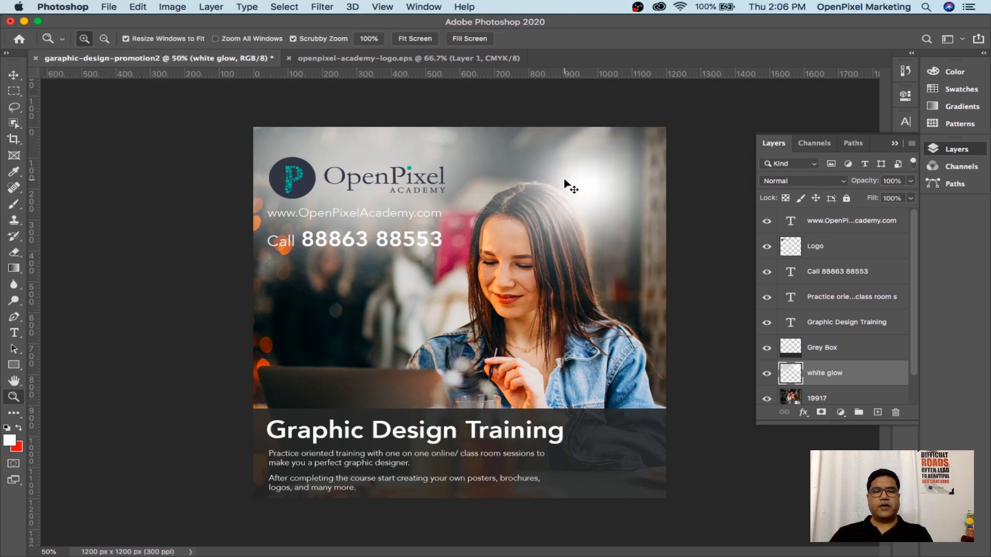
{"action": "key", "text": "super+z"}
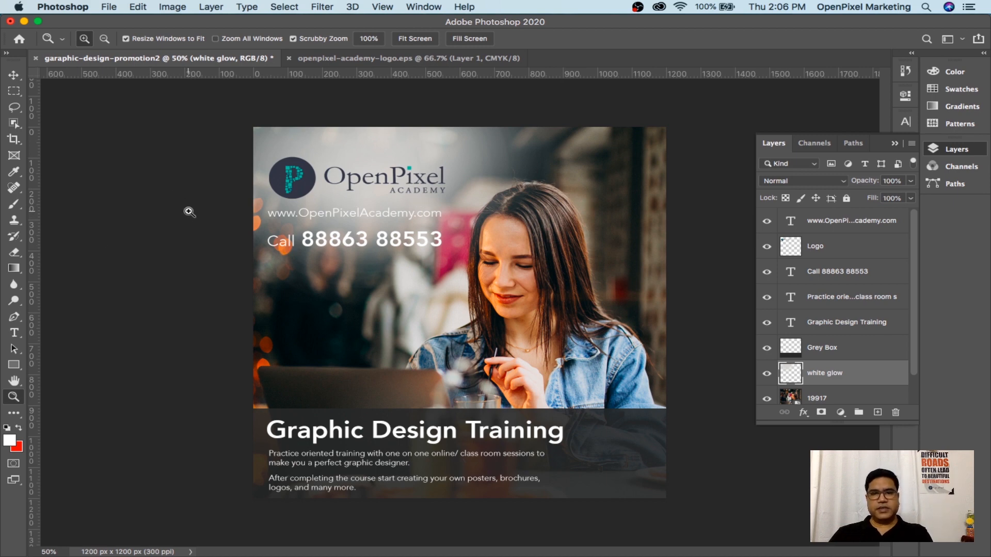
Lower the eraser opacity to 55%, test-erase behind the website text, then undo
{"action": "key", "text": "e"}
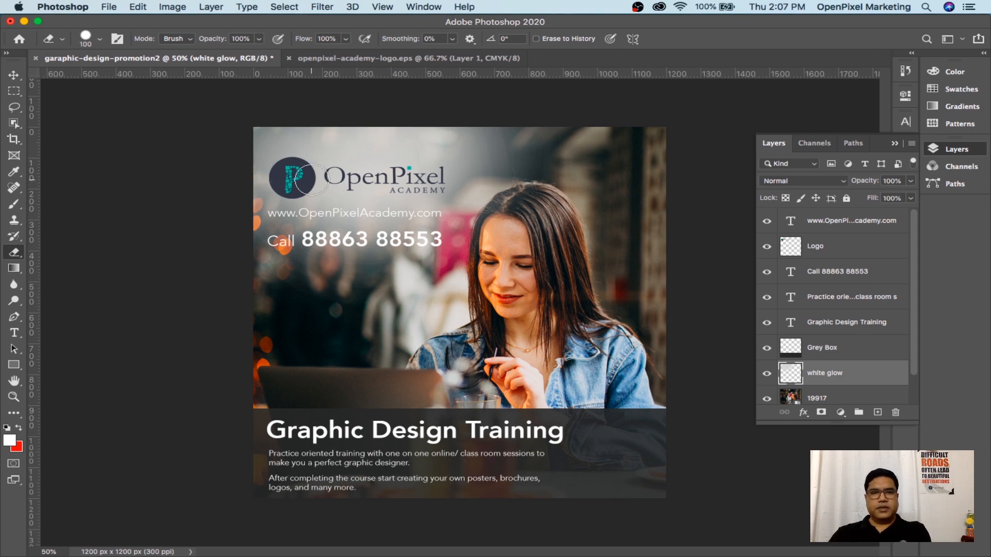
{"action": "key", "text": "bracketright"}
{"action": "key", "text": "bracketright"}
{"action": "key", "text": "bracketright"}
{"action": "key", "text": "bracketright"}
{"action": "key", "text": "bracketright"}
{"action": "key", "text": "bracketright"}
{"action": "key", "text": "bracketright"}
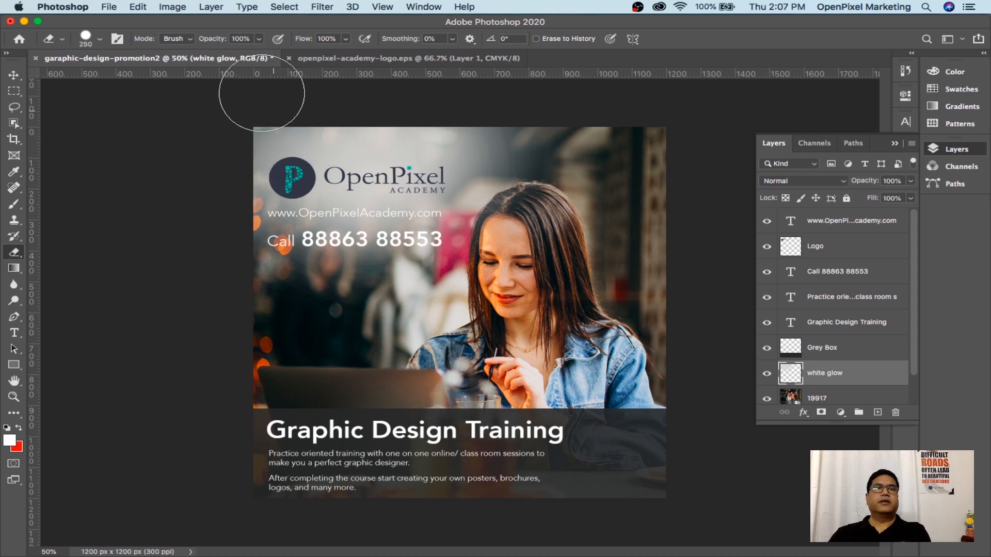
{"action": "left_click", "coordinate": [259, 39]}
{"action": "mouse_move", "coordinate": [256, 60]}
{"action": "left_mouse_down"}
{"action": "mouse_move", "coordinate": [221, 57]}
{"action": "mouse_move", "coordinate": [229, 59]}
{"action": "left_mouse_up"}
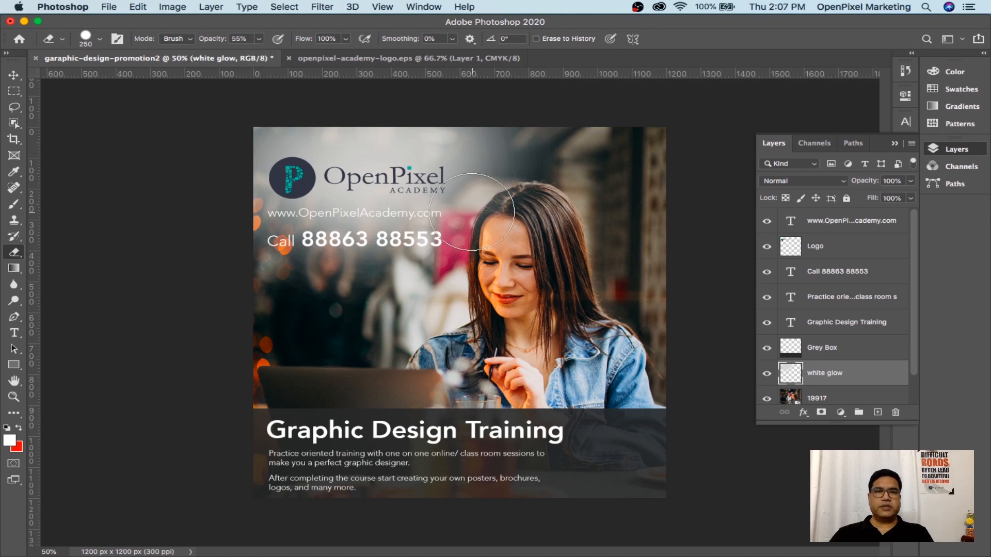
{"action": "key", "text": "bracketleft"}
{"action": "key", "text": "bracketleft"}
{"action": "key", "text": "bracketleft"}
{"action": "key", "text": "bracketleft"}
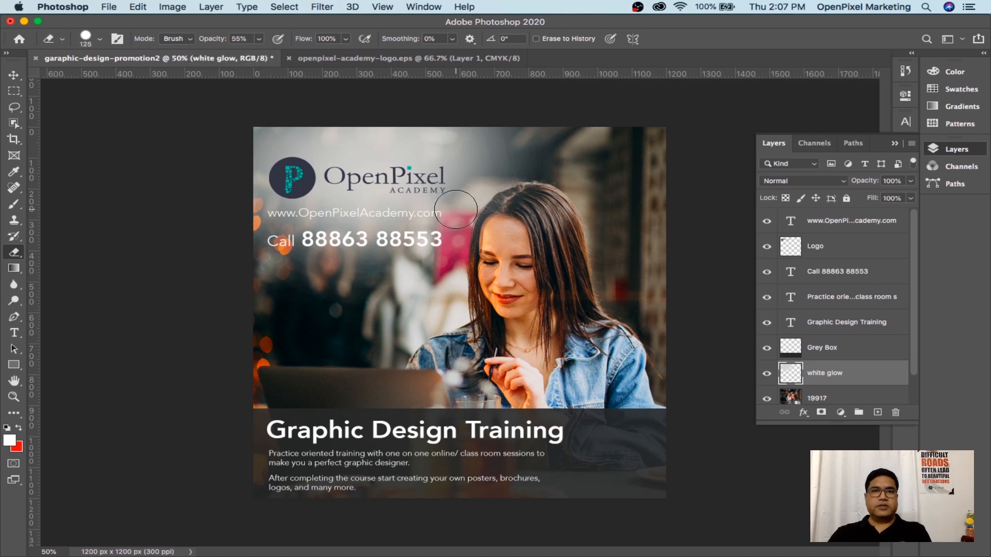
{"action": "left_click_drag", "start_coordinate": [354, 209], "coordinate": [374, 209]}
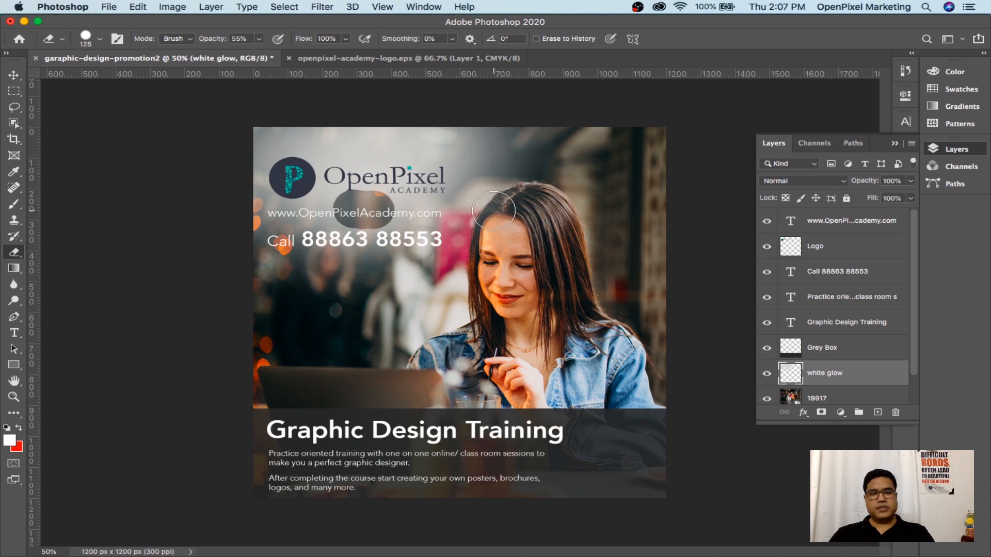
{"action": "key", "text": "super+z"}
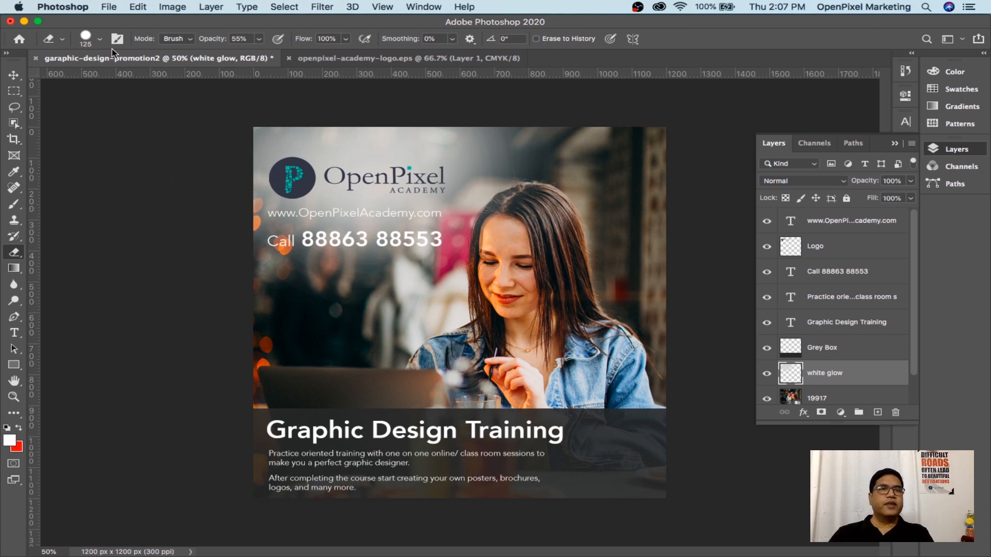
Choose the soft round 600 px brush preset with 0% hardness
{"action": "left_click", "coordinate": [100, 39]}
{"action": "left_click", "coordinate": [51, 132]}
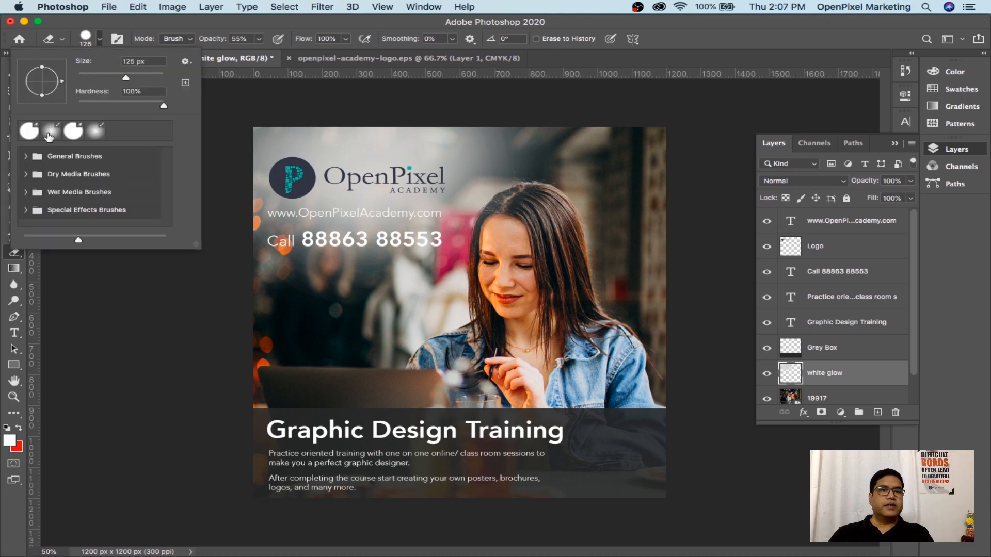
{"action": "key", "text": "b"}
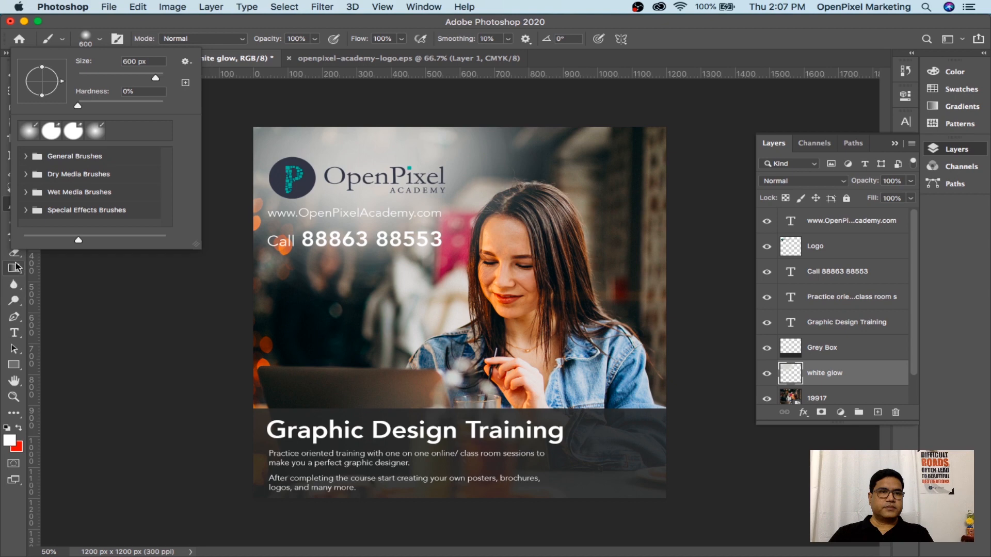
{"action": "left_click", "coordinate": [15, 253]}
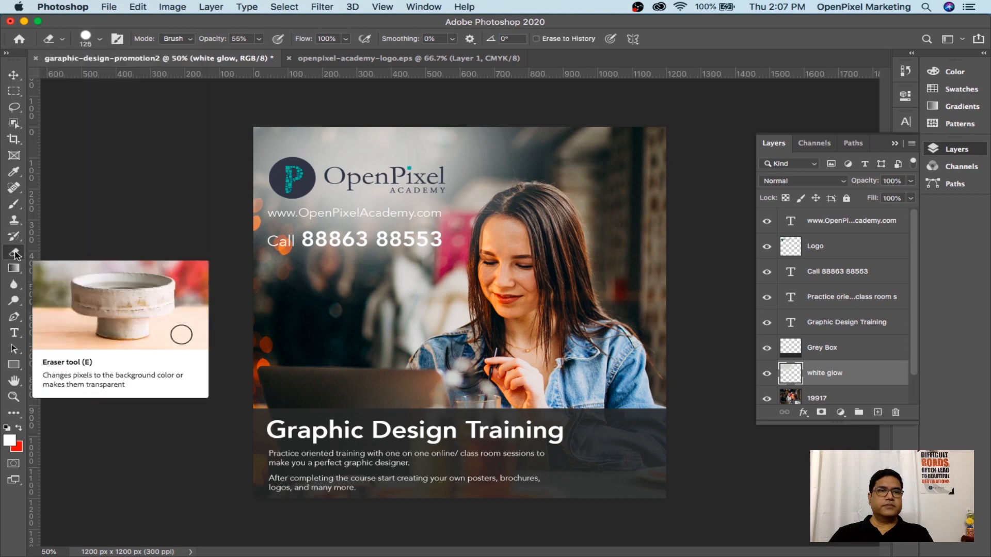
{"action": "left_click", "coordinate": [100, 40]}
{"action": "left_click", "coordinate": [31, 132]}
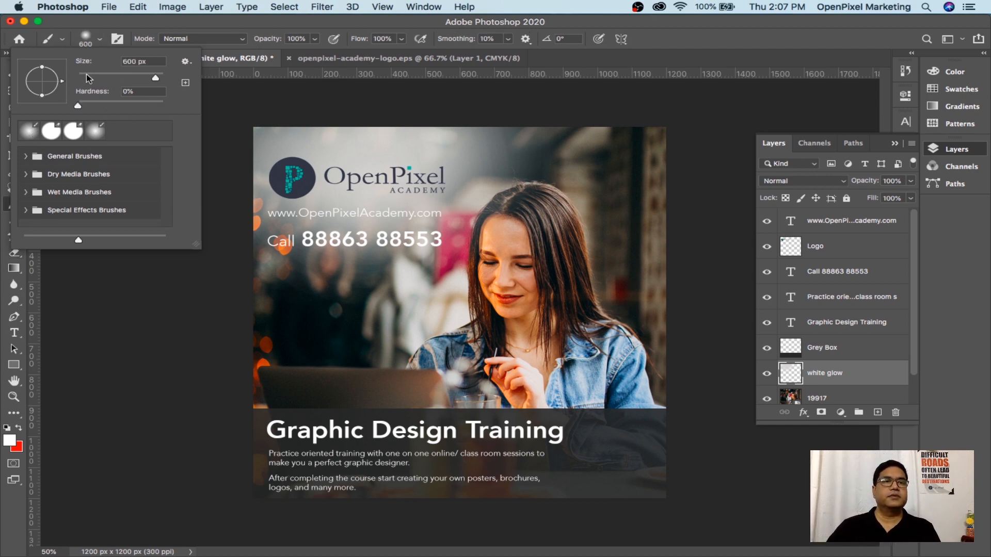
{"action": "left_click", "coordinate": [144, 323]}
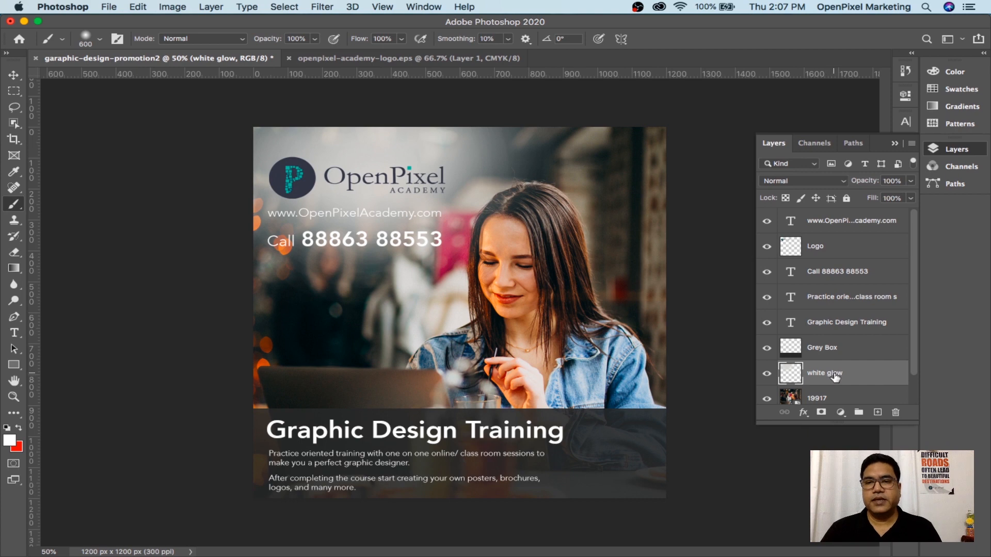
Paint faint #20232a over the glow behind the URL with a 150 px, 20% brush
{"action": "left_click", "coordinate": [11, 443]}
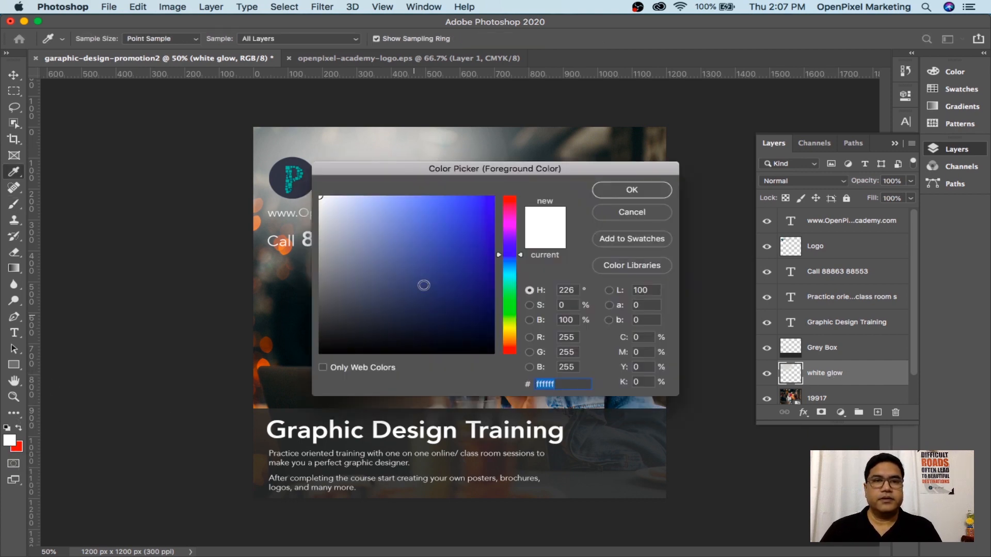
{"action": "left_click", "coordinate": [359, 328]}
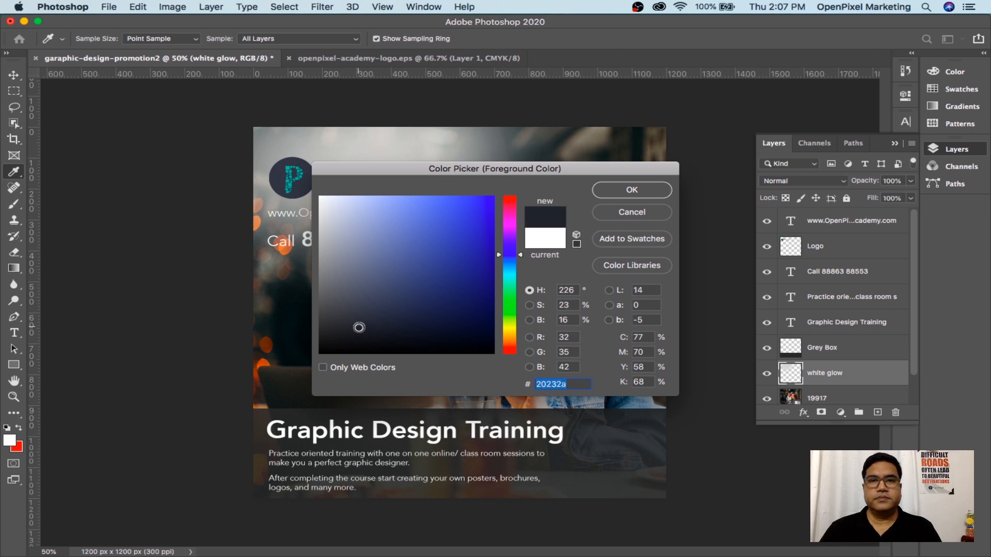
{"action": "left_click", "coordinate": [620, 191]}
{"action": "key", "text": "b"}
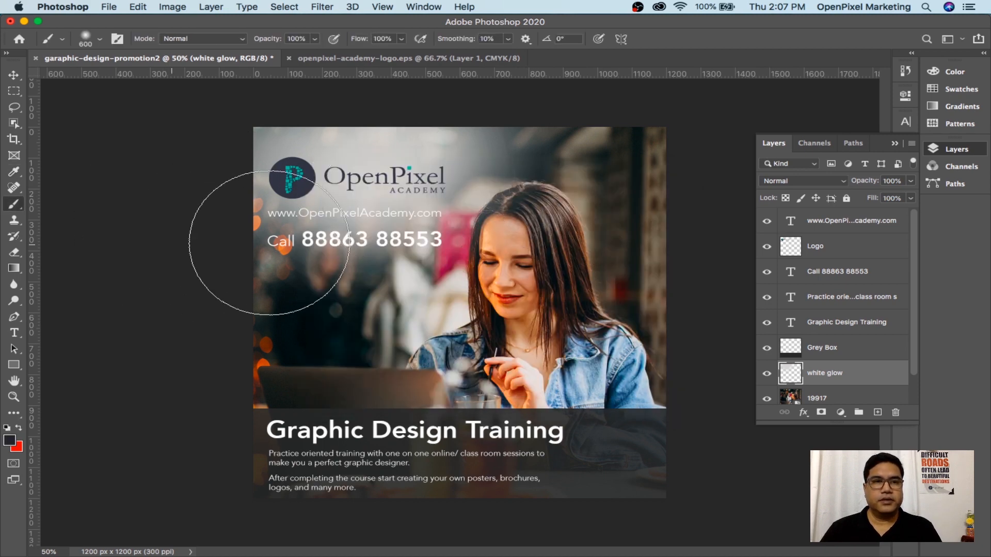
{"action": "key", "text": "bracketleft"}
{"action": "key", "text": "bracketleft"}
{"action": "key", "text": "bracketleft"}
{"action": "key", "text": "bracketleft"}
{"action": "key", "text": "bracketleft"}
{"action": "key", "text": "bracketleft"}
{"action": "key", "text": "bracketleft"}
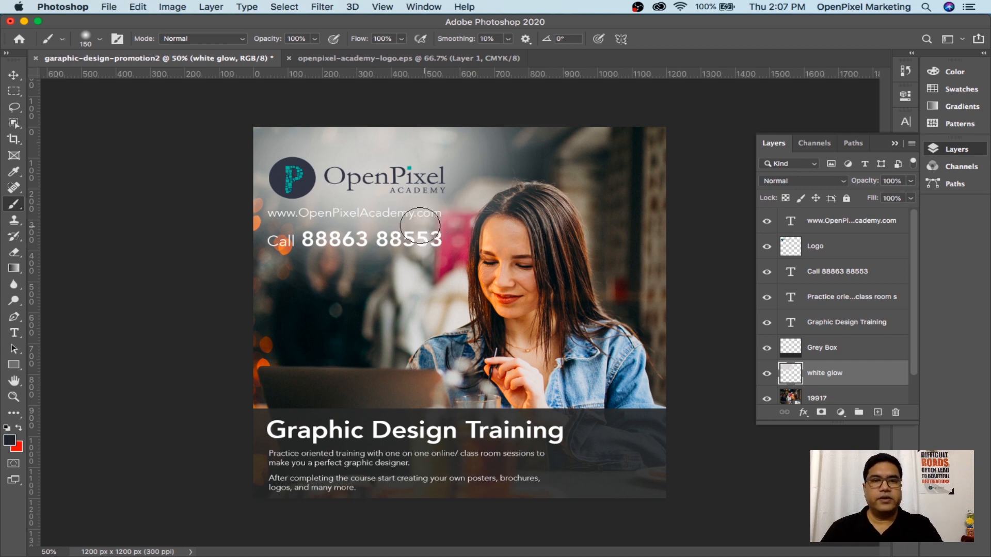
{"action": "key", "text": "2"}
{"action": "mouse_move", "coordinate": [257, 220]}
{"action": "left_mouse_down"}
{"action": "mouse_move", "coordinate": [364, 221]}
{"action": "mouse_move", "coordinate": [373, 207]}
{"action": "mouse_move", "coordinate": [365, 214]}
{"action": "mouse_move", "coordinate": [450, 226]}
{"action": "mouse_move", "coordinate": [283, 216]}
{"action": "mouse_move", "coordinate": [329, 210]}
{"action": "mouse_move", "coordinate": [289, 209]}
{"action": "mouse_move", "coordinate": [271, 217]}
{"action": "mouse_move", "coordinate": [296, 221]}
{"action": "mouse_move", "coordinate": [284, 217]}
{"action": "mouse_move", "coordinate": [268, 241]}
{"action": "mouse_move", "coordinate": [270, 199]}
{"action": "left_mouse_up"}
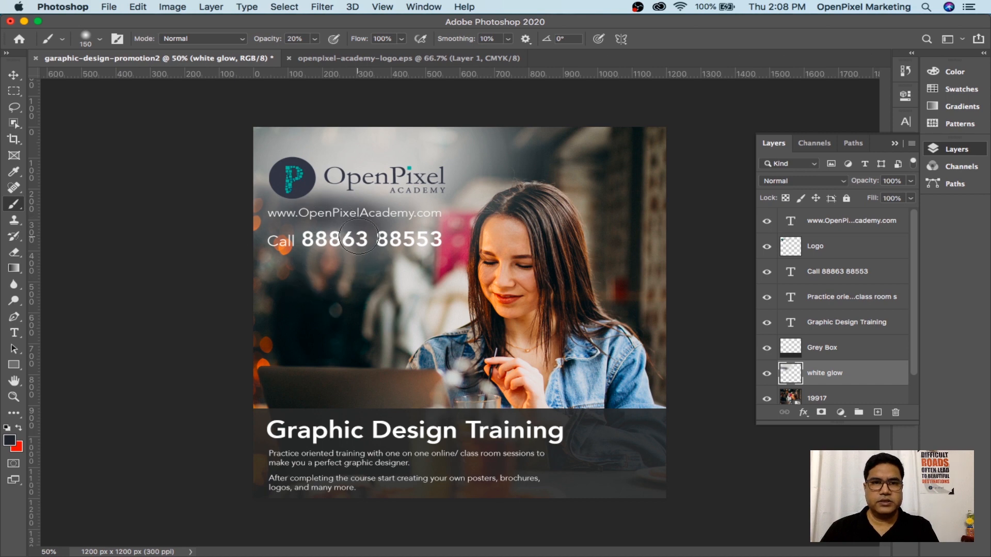
Sample a dark colour from the photo and reselect the brush
{"action": "key", "text": "i"}
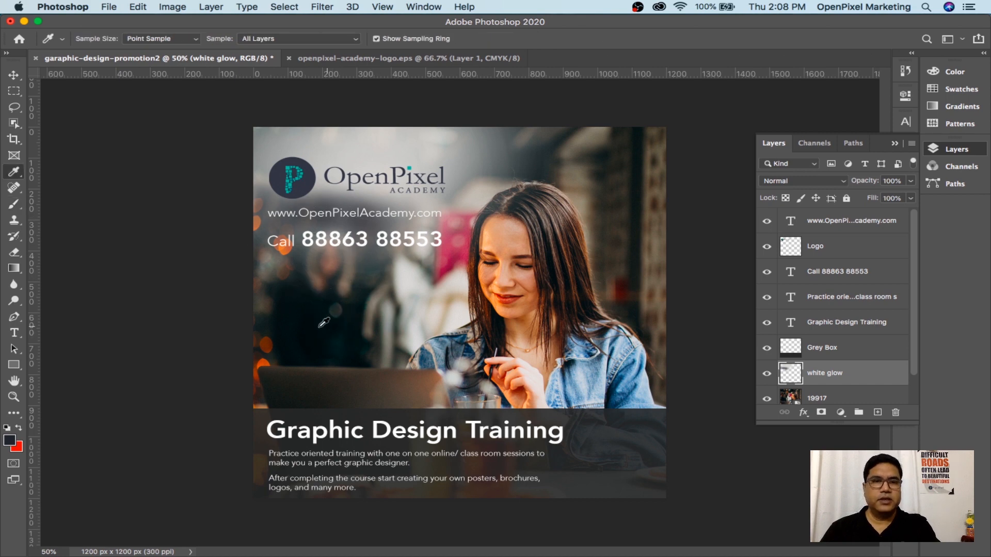
{"action": "left_click", "coordinate": [299, 296]}
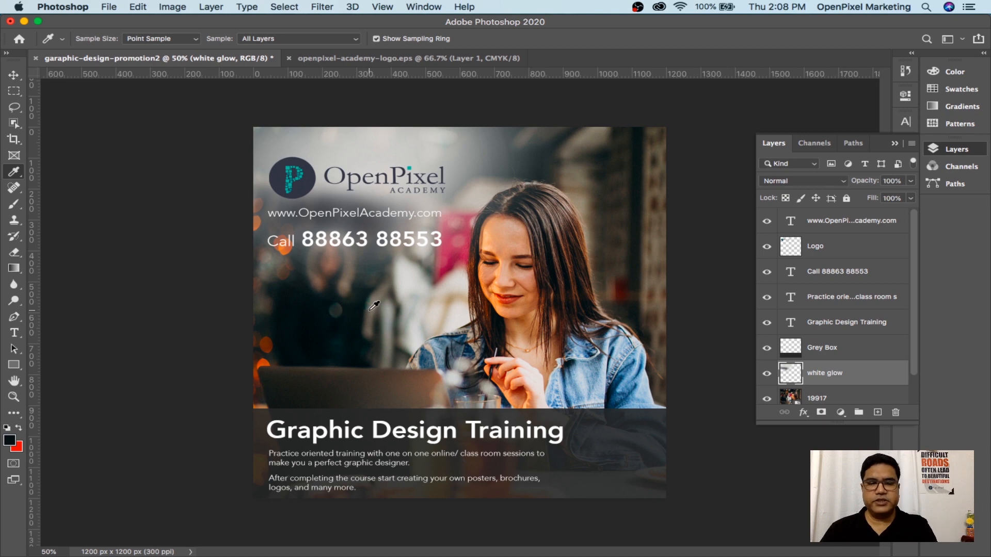
{"action": "key", "text": "b"}
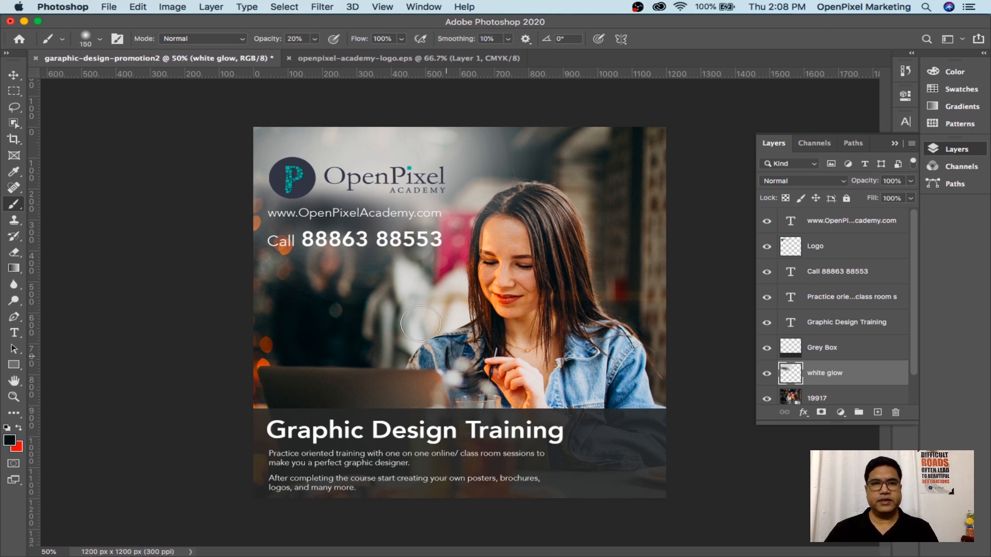
{"action": "left_click", "coordinate": [13, 77]}
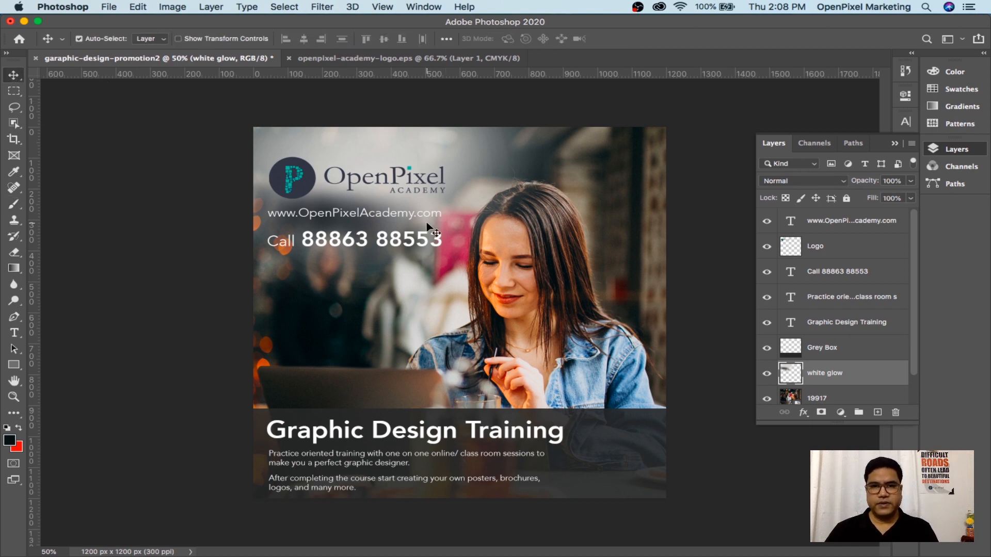
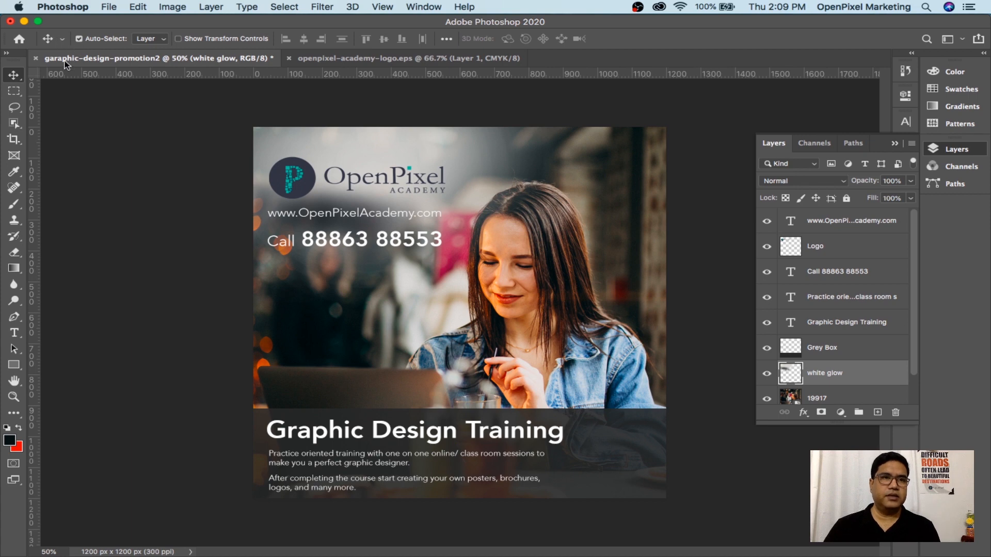
Save As to this computer, with JPEG format, as garaphic-design-promotion2.jpg in activity-2
{"action": "left_click", "coordinate": [110, 7]}
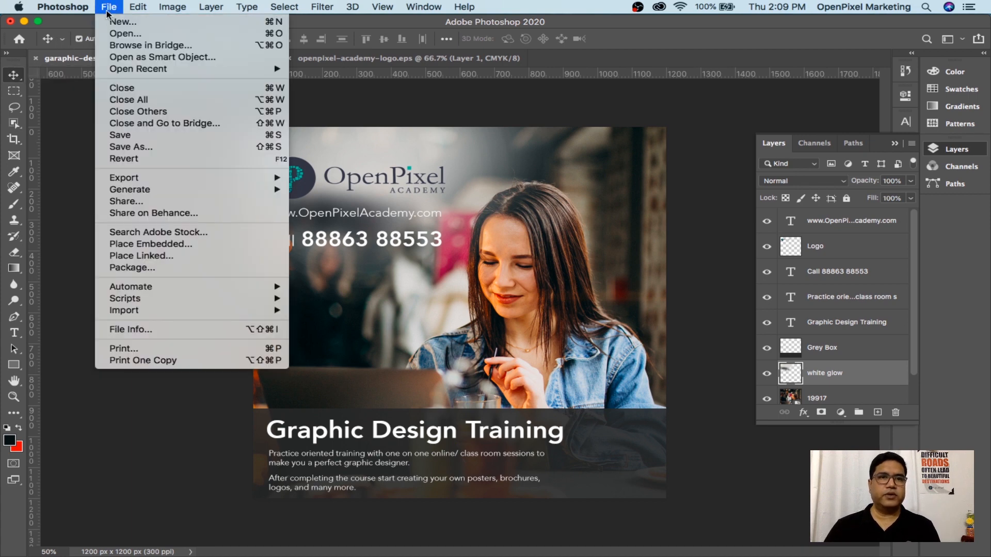
{"action": "left_click", "coordinate": [137, 148]}
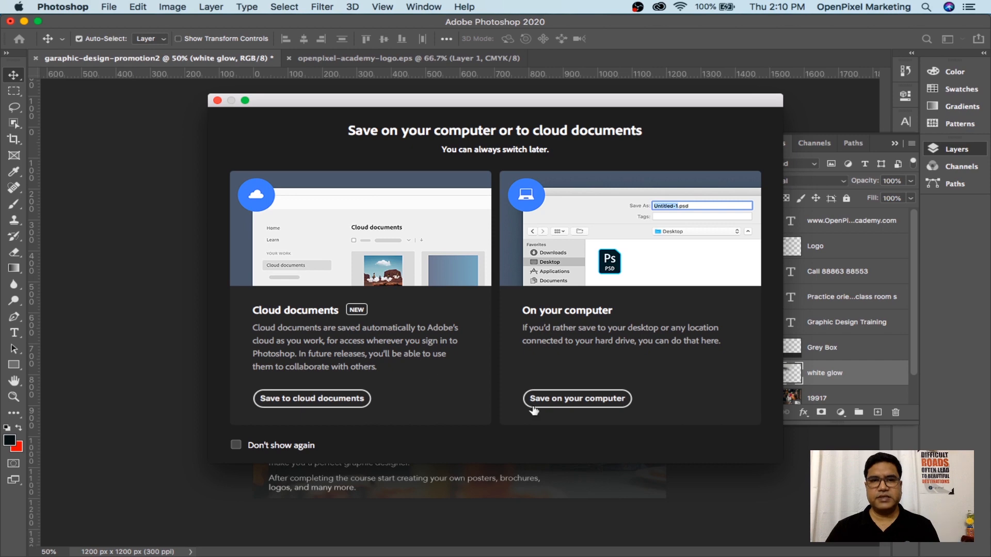
{"action": "left_click", "coordinate": [581, 406]}
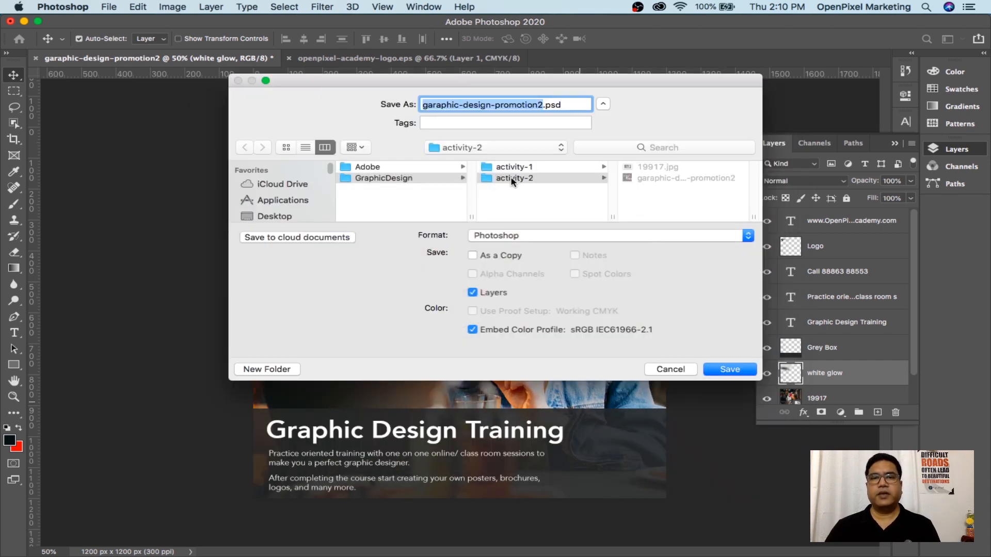
{"action": "left_click", "coordinate": [512, 179]}
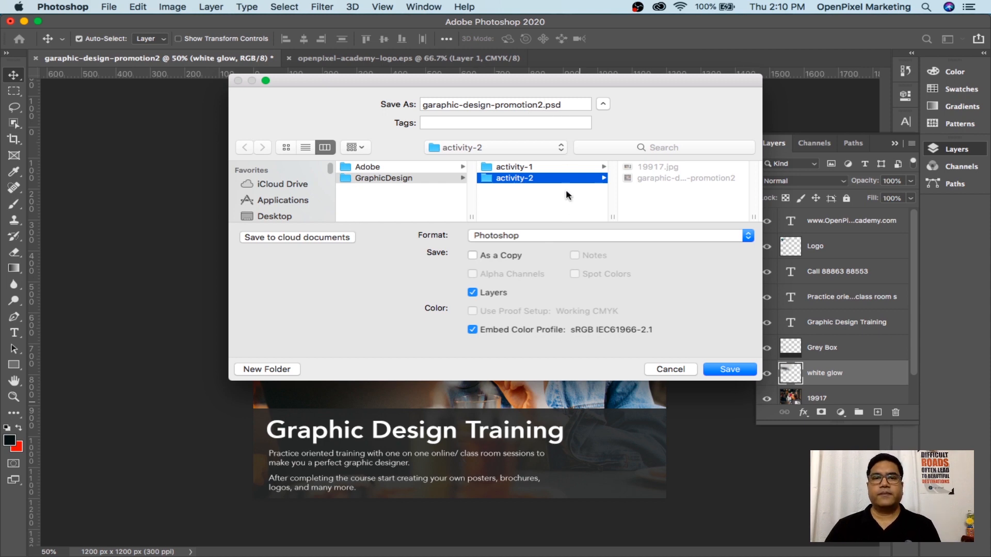
{"action": "left_click", "coordinate": [537, 239]}
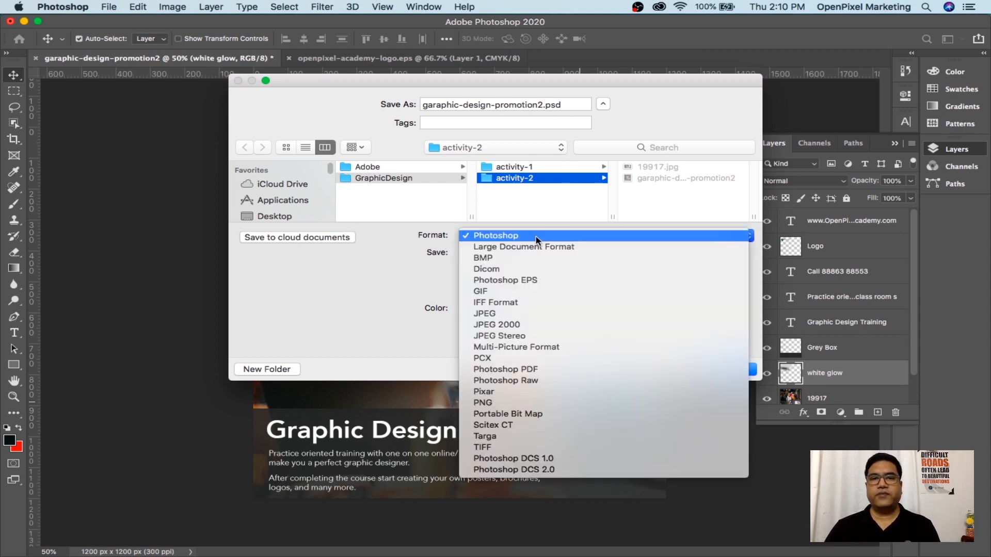
{"action": "left_click", "coordinate": [517, 315]}
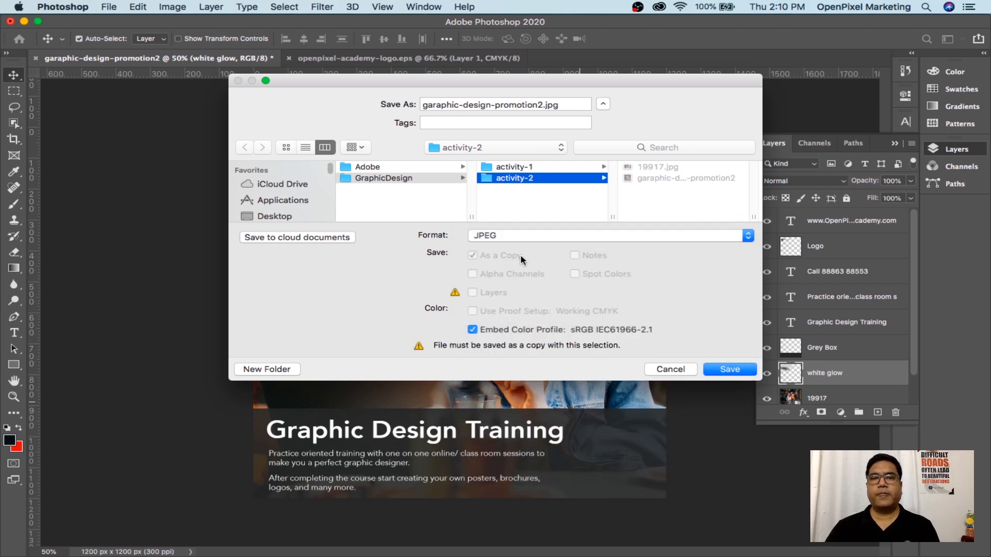
{"action": "left_click", "coordinate": [512, 236]}
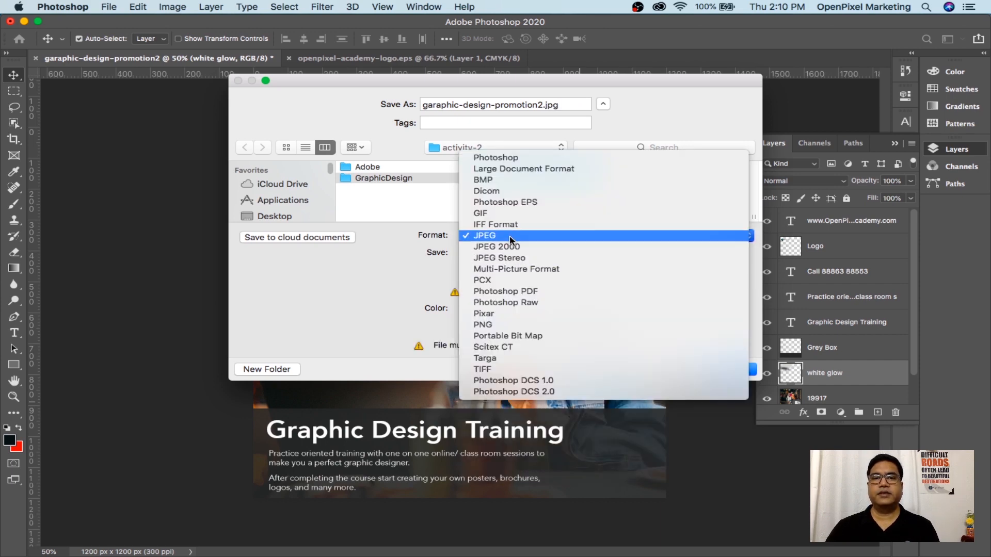
{"action": "left_click", "coordinate": [511, 237]}
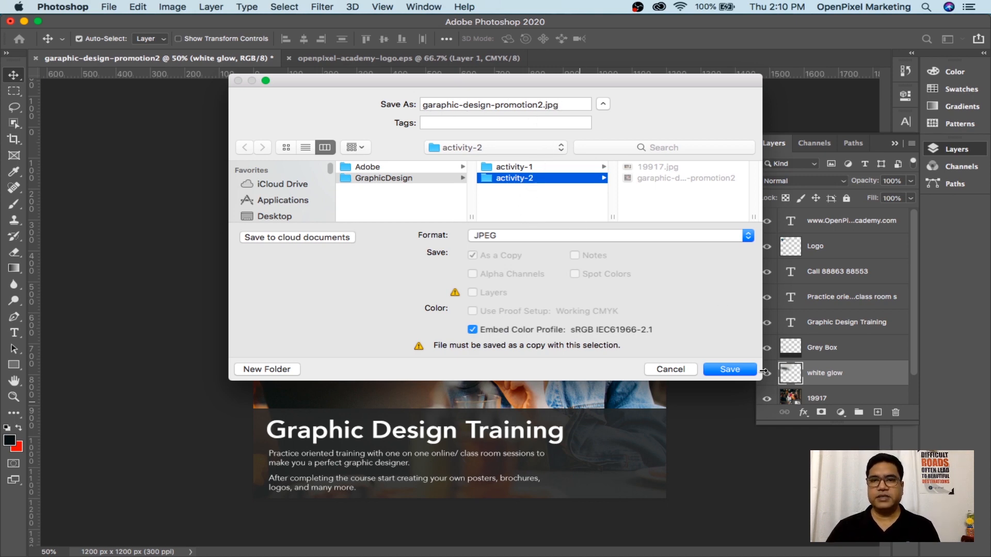
Save the JPEG copy at quality 12 (Maximum), then save the layered PSD with Cmd+S
{"action": "left_click", "coordinate": [731, 369]}
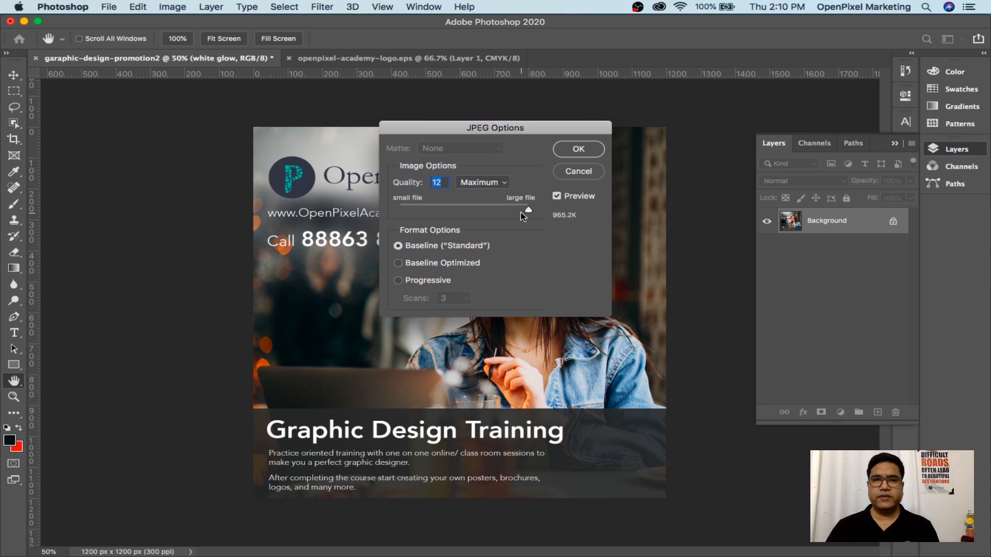
{"action": "left_click_drag", "start_coordinate": [484, 215], "coordinate": [539, 216]}
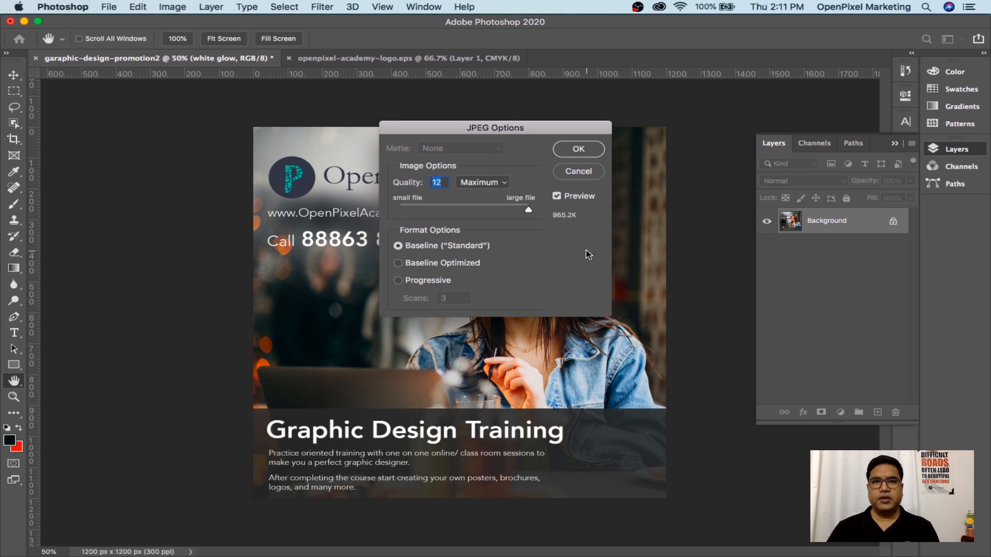
{"action": "left_click", "coordinate": [579, 150]}
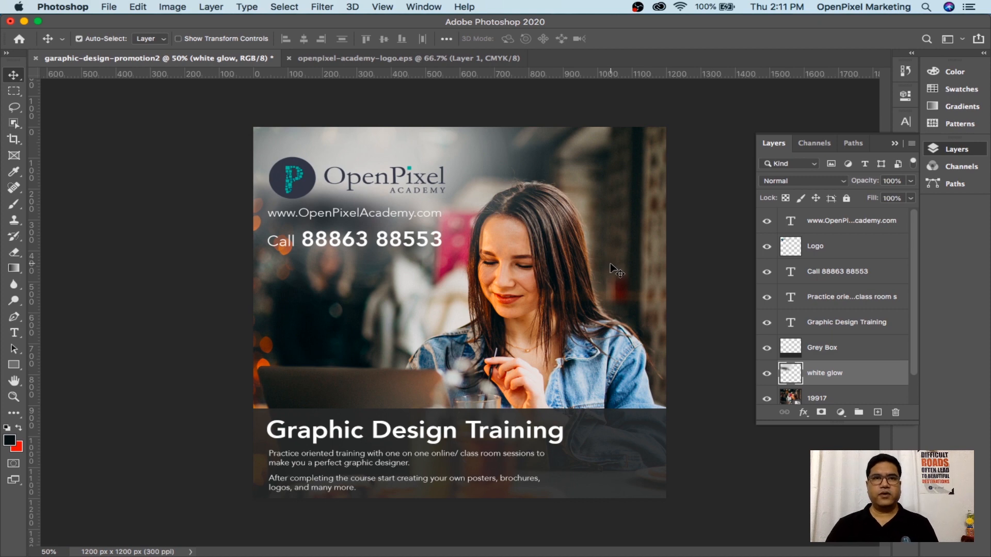
{"action": "key", "text": "super+s"}
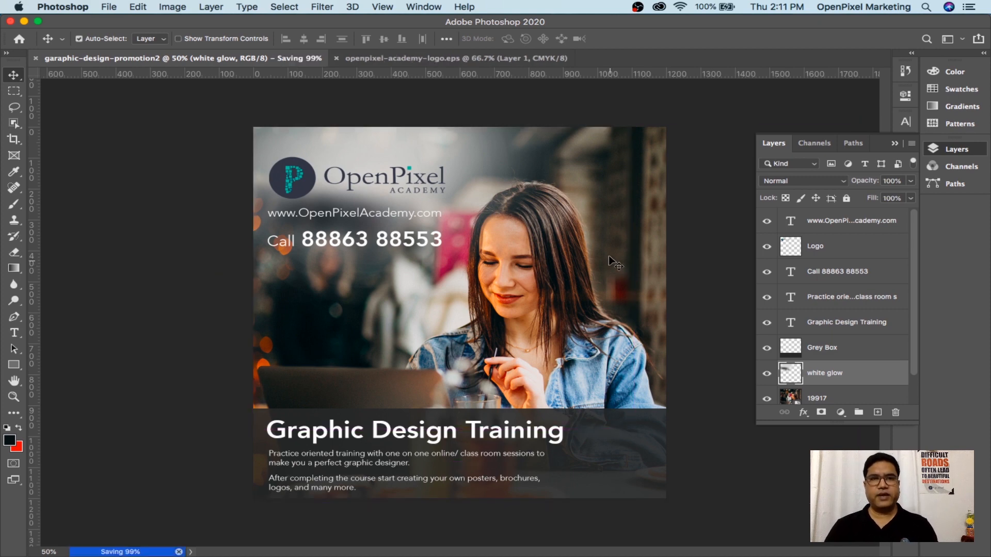
Minimize Photoshop and Chrome to bring the activity-2 Finder window into view
{"action": "left_click", "coordinate": [24, 21]}
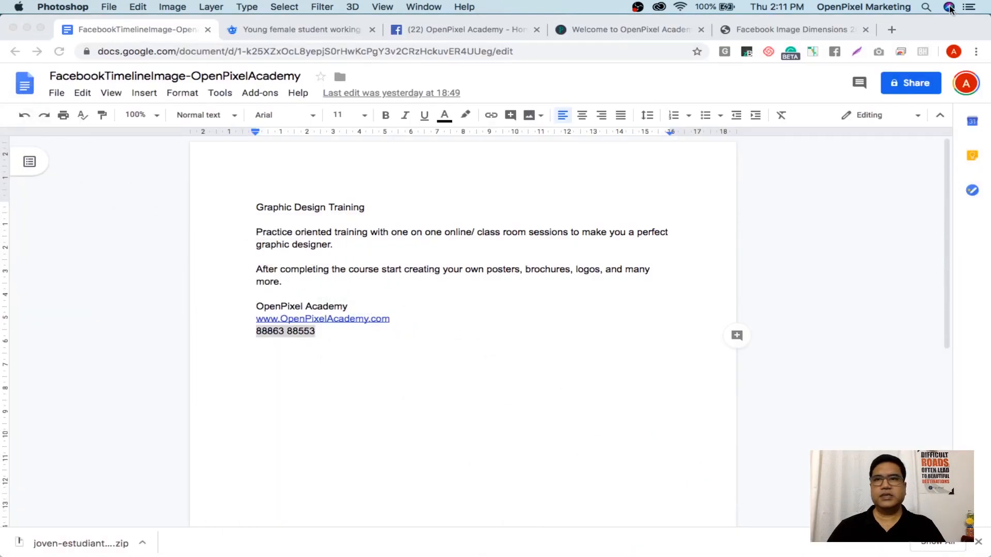
{"action": "left_click", "coordinate": [27, 29]}
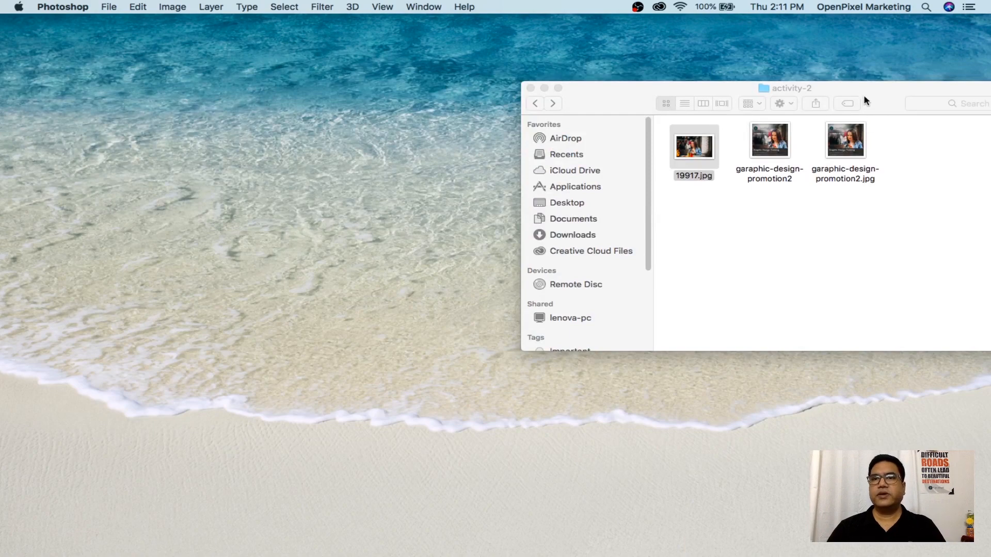
{"action": "left_click_drag", "start_coordinate": [866, 99], "coordinate": [534, 109]}
Open the exported garaphic-design-promotion2.jpg from activity-2 in Preview
{"action": "left_click", "coordinate": [515, 270]}
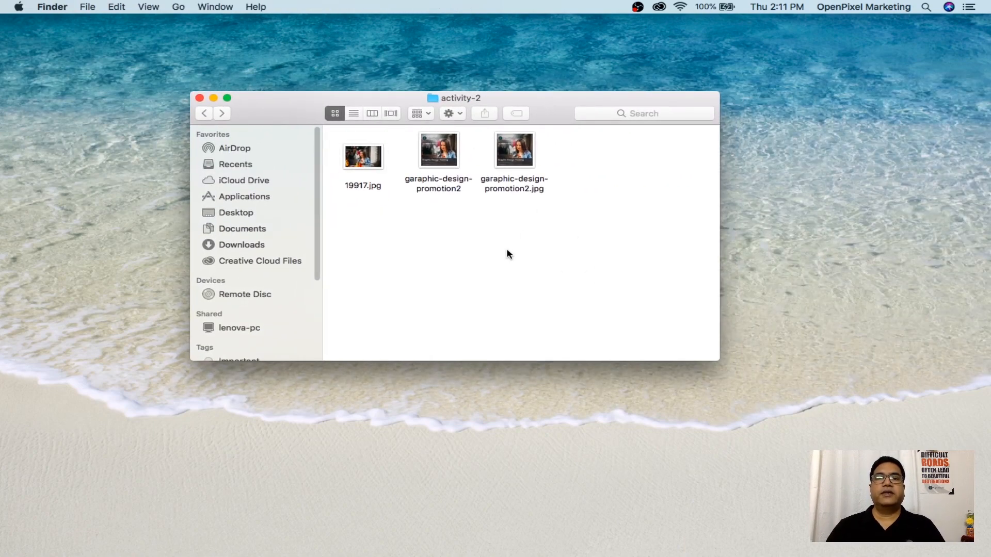
{"action": "left_click", "coordinate": [448, 154]}
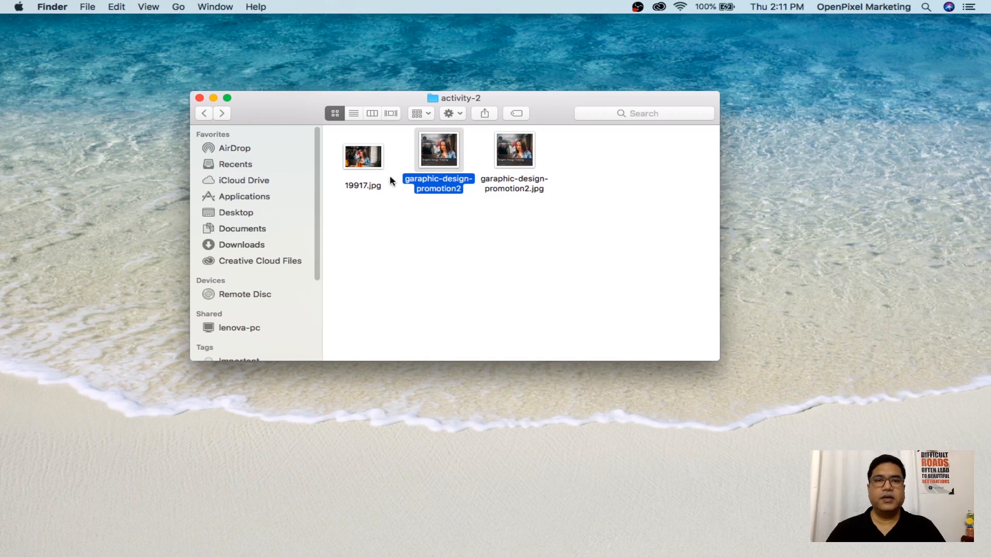
{"action": "left_click", "coordinate": [363, 164]}
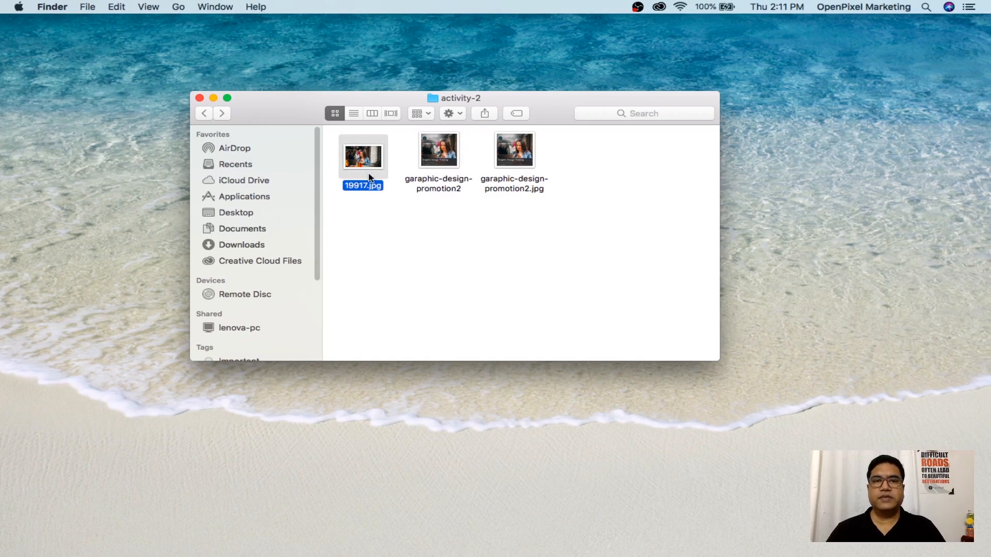
{"action": "left_click", "coordinate": [528, 162]}
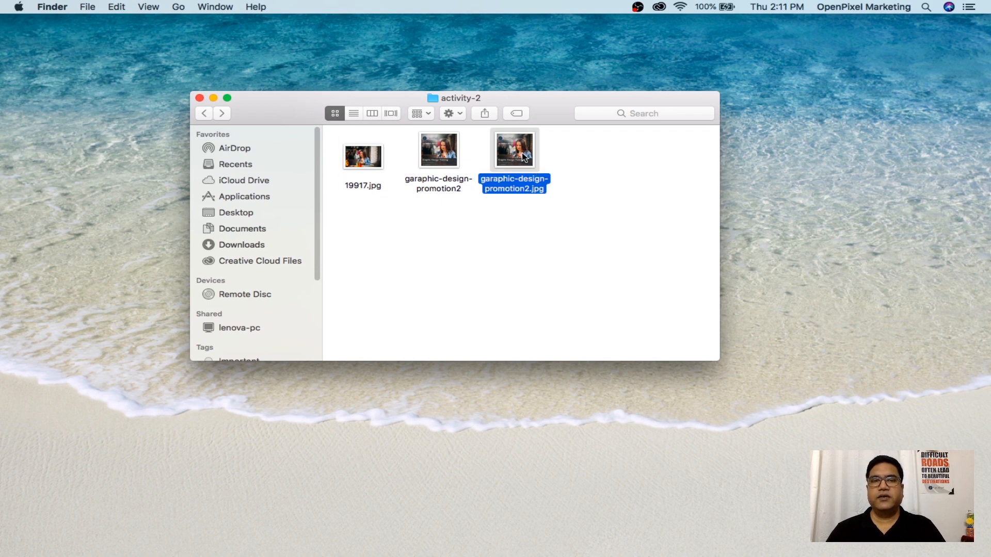
{"action": "double_click", "coordinate": [527, 160]}
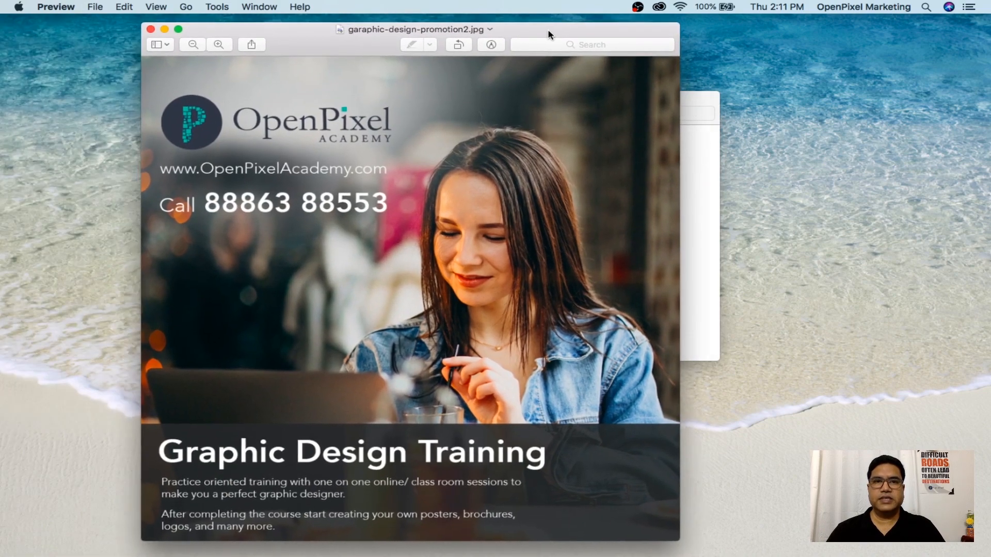
Center the Preview window, inspect garaphic-design-promotion2.jpg, then close it
{"action": "left_click_drag", "start_coordinate": [548, 34], "coordinate": [597, 37]}
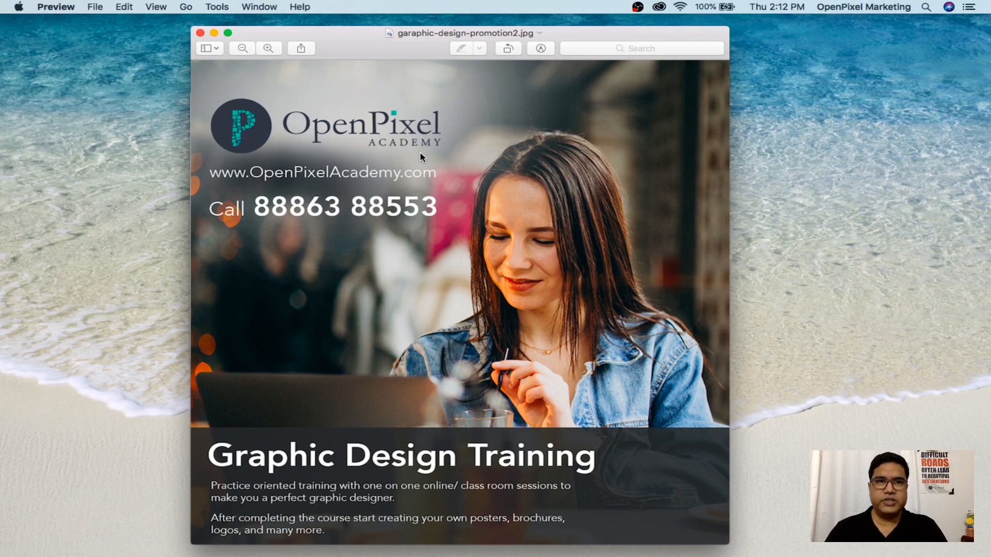
{"action": "left_click", "coordinate": [200, 33]}
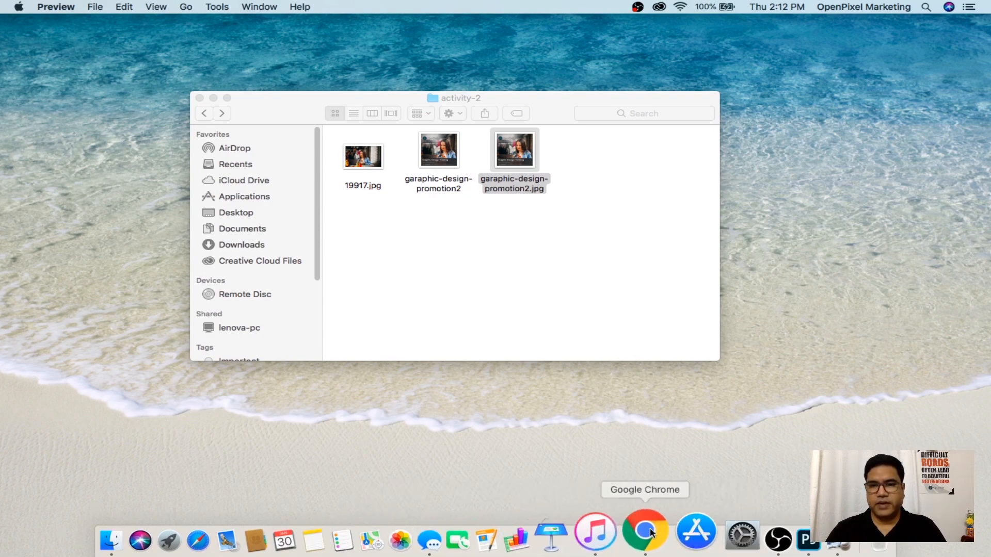
Return to the OpenPixel Academy Facebook tab in Chrome and open an empty Write a post composer
{"action": "left_click", "coordinate": [644, 539]}
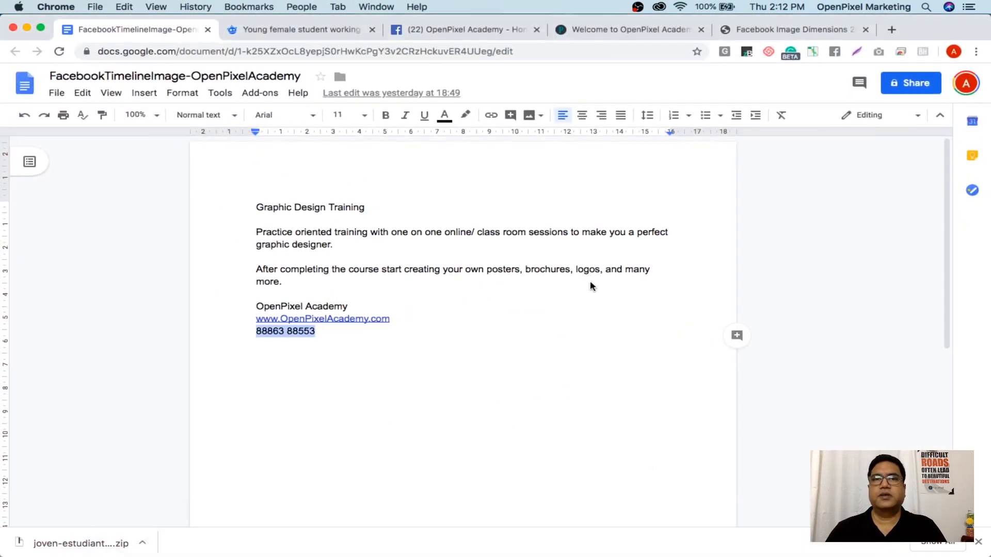
{"action": "left_click", "coordinate": [441, 32]}
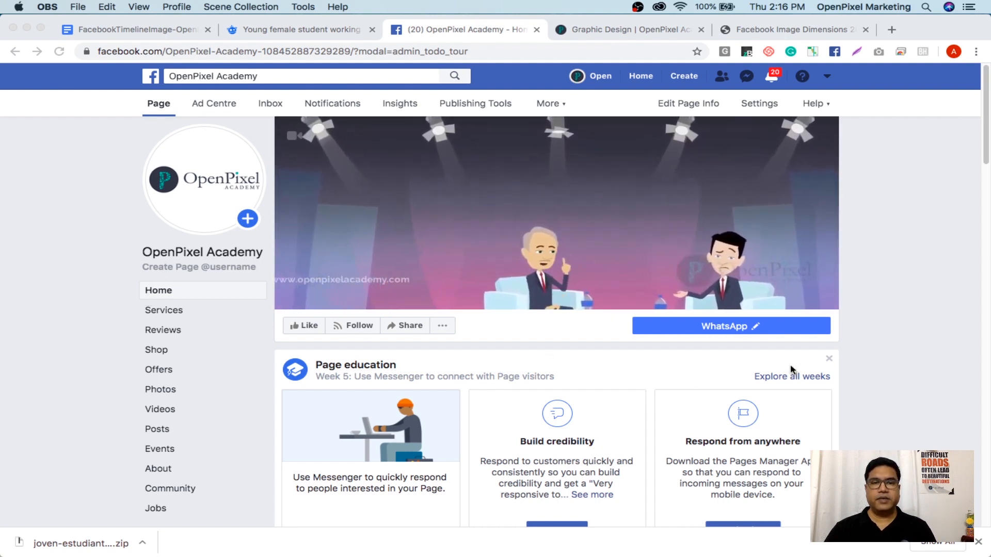
{"action": "scroll", "coordinate": [554, 343], "scroll_direction": "down", "scroll_amount": 4}
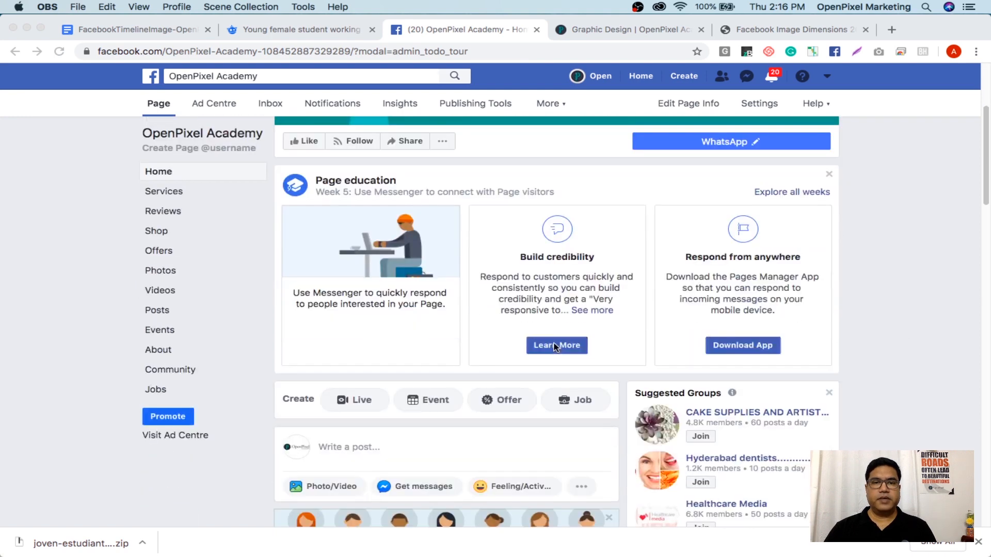
{"action": "scroll", "coordinate": [554, 345], "scroll_direction": "down", "scroll_amount": 1}
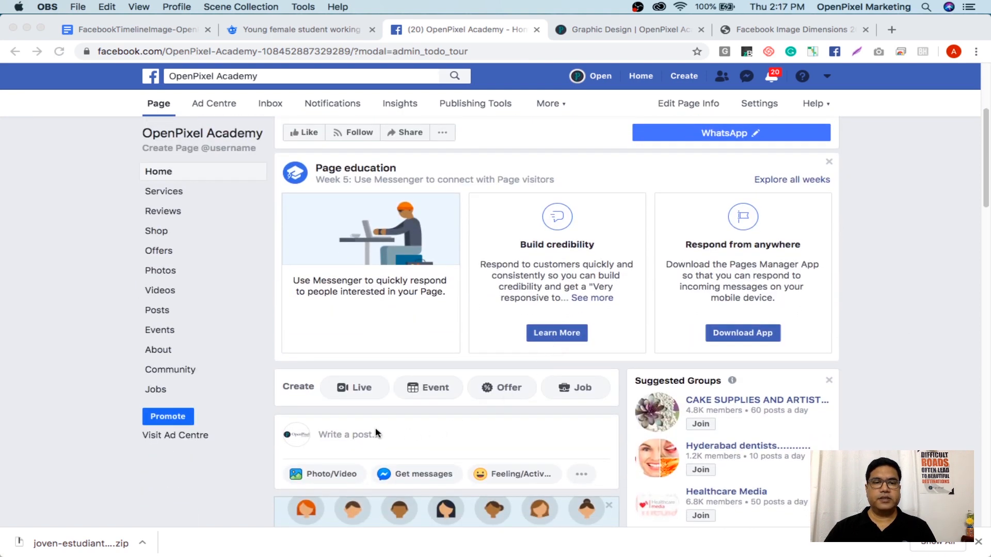
{"action": "left_click", "coordinate": [376, 434]}
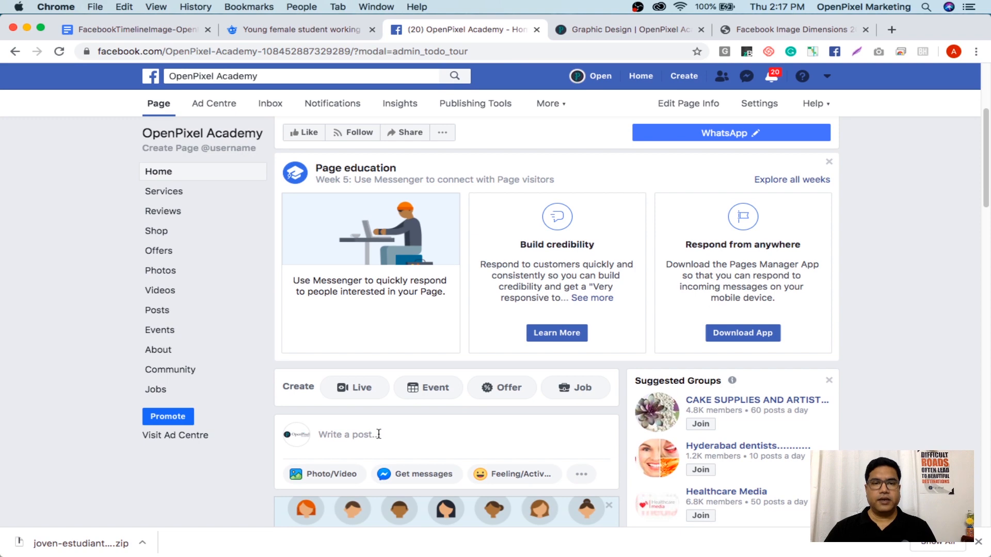
{"action": "left_click", "coordinate": [380, 434]}
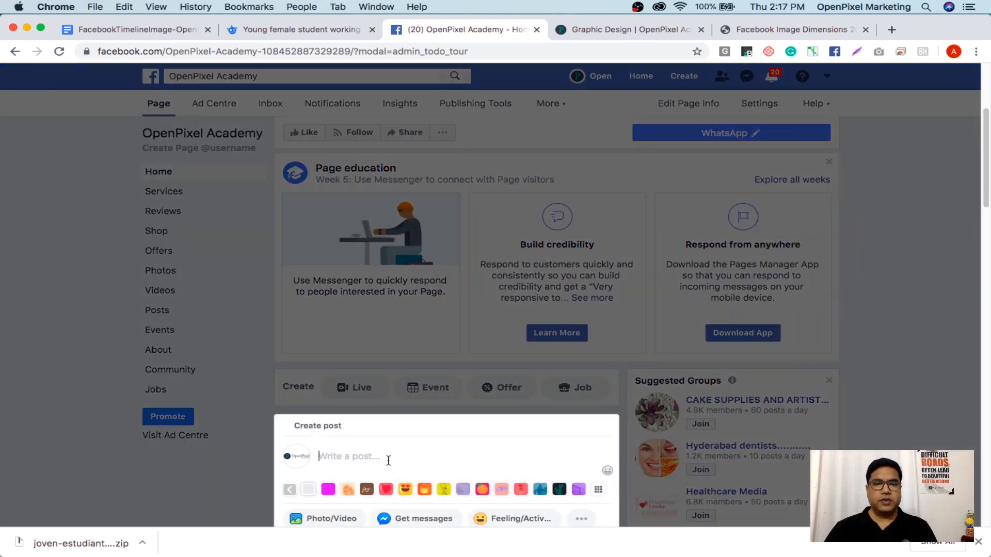
{"action": "left_click_drag", "start_coordinate": [987, 147], "coordinate": [988, 192]}
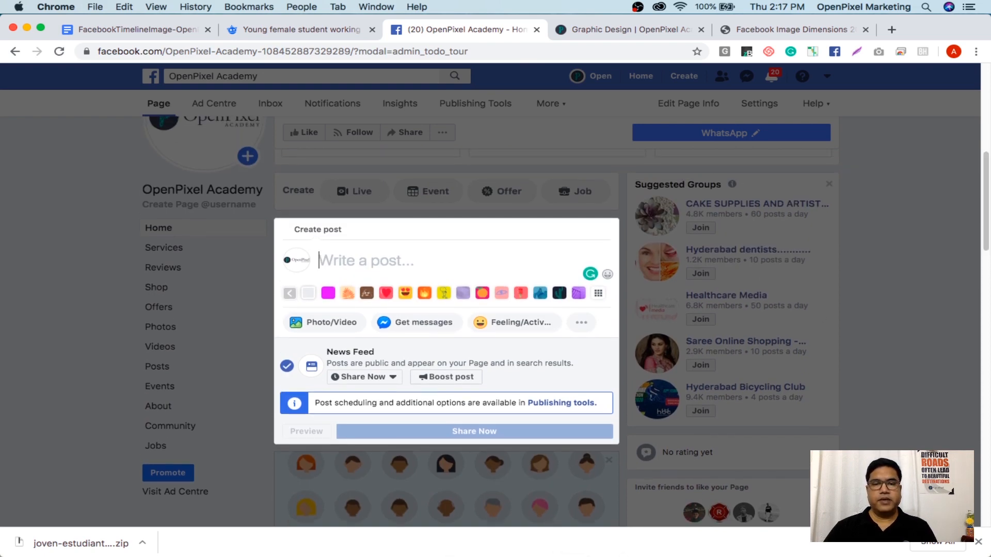
Copy the selected Graphic Design Training course text from the Google Doc
{"action": "mouse_move", "coordinate": [460, 555]}
{"action": "left_click", "coordinate": [663, 541]}
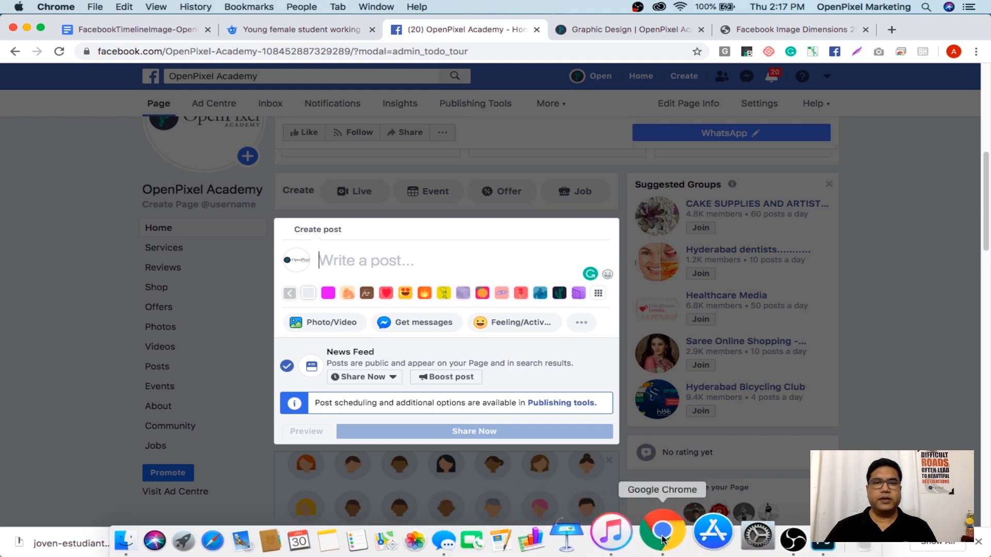
{"action": "left_click", "coordinate": [115, 30]}
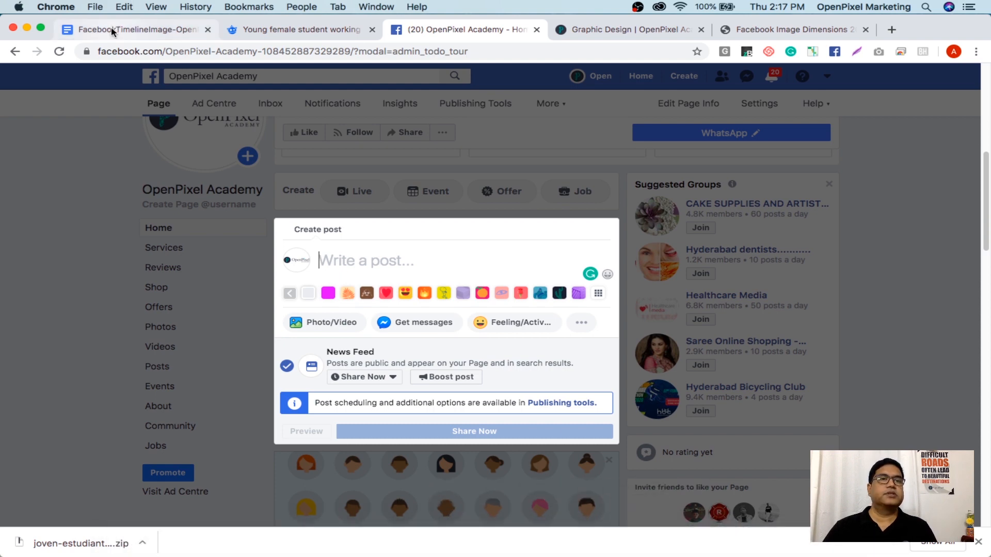
{"action": "right_click", "coordinate": [277, 230]}
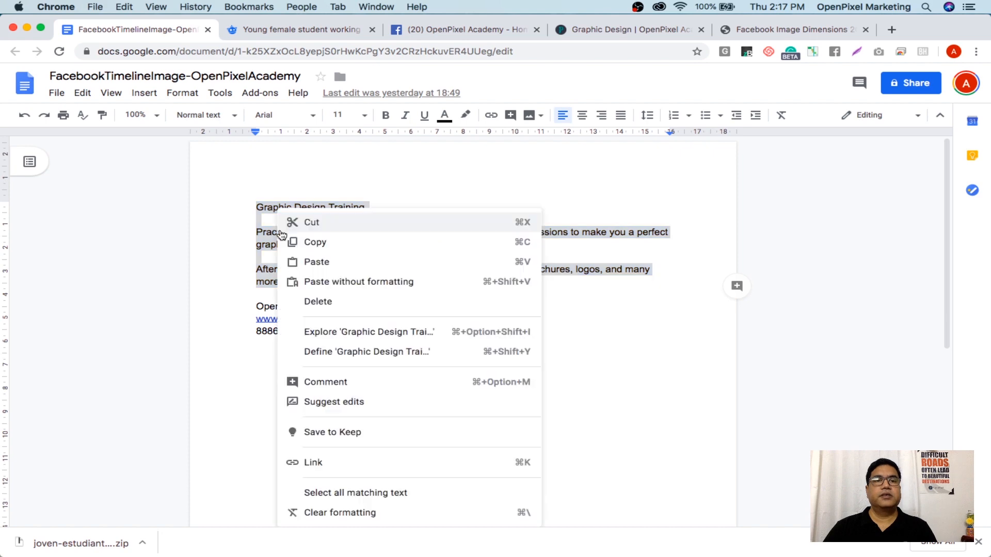
{"action": "left_click", "coordinate": [317, 242]}
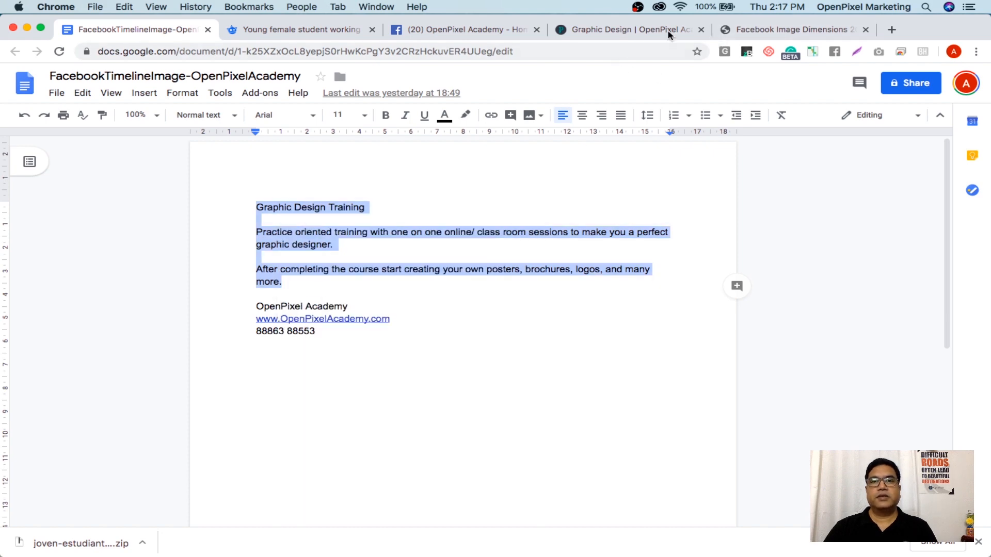
Paste the course description into the Facebook post box
{"action": "left_click", "coordinate": [469, 29]}
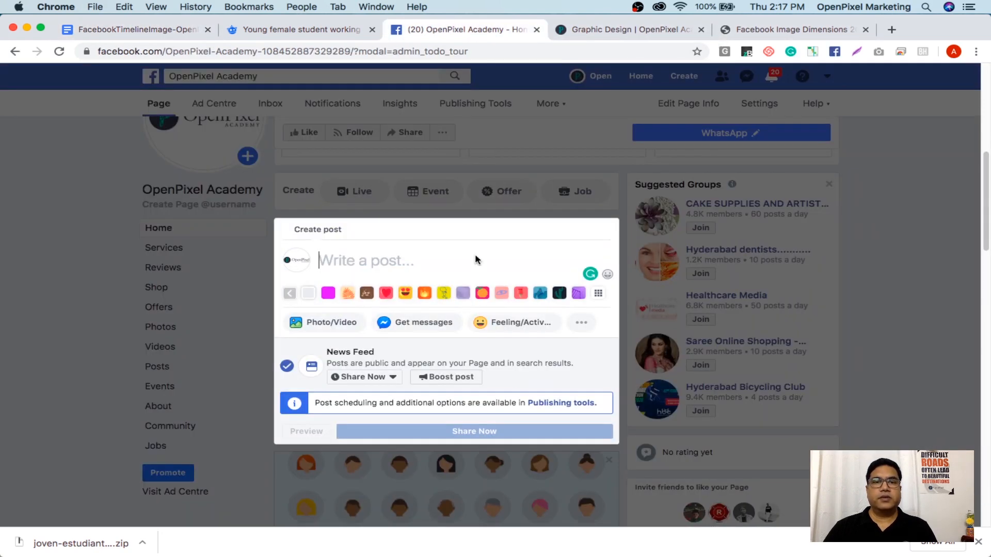
{"action": "right_click", "coordinate": [396, 260]}
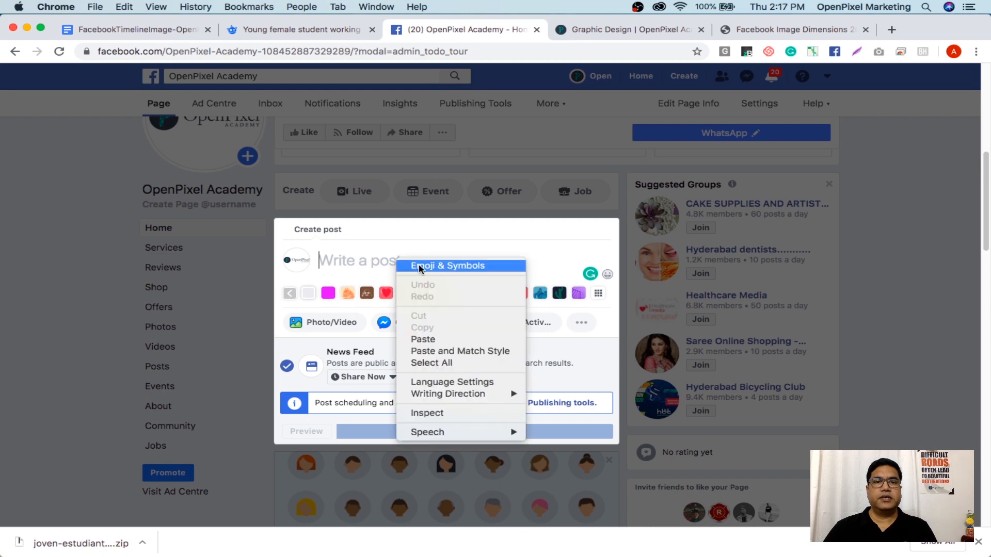
{"action": "left_click", "coordinate": [428, 340]}
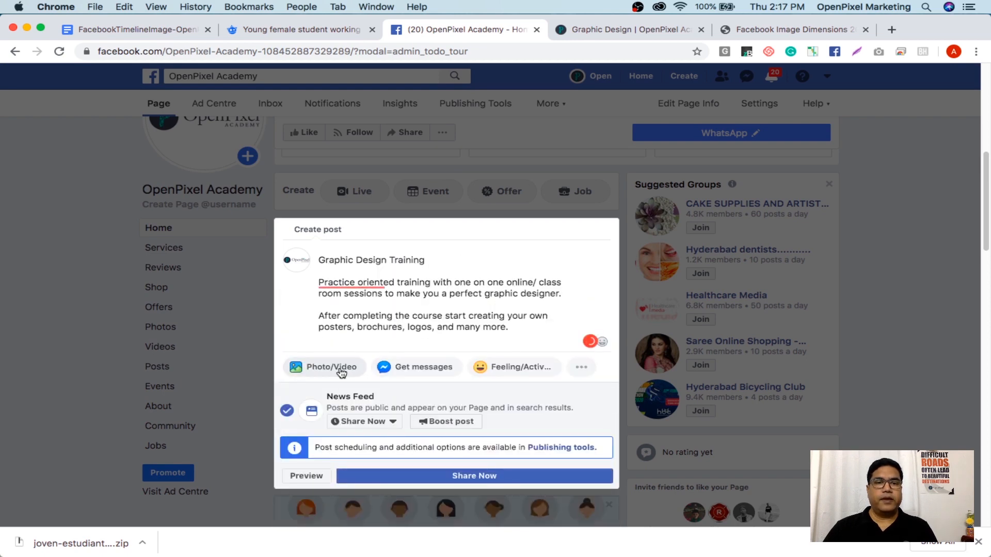
Upload garaphic-design-promotion2.jpg from activity-2 as the post's photo
{"action": "left_click", "coordinate": [328, 369]}
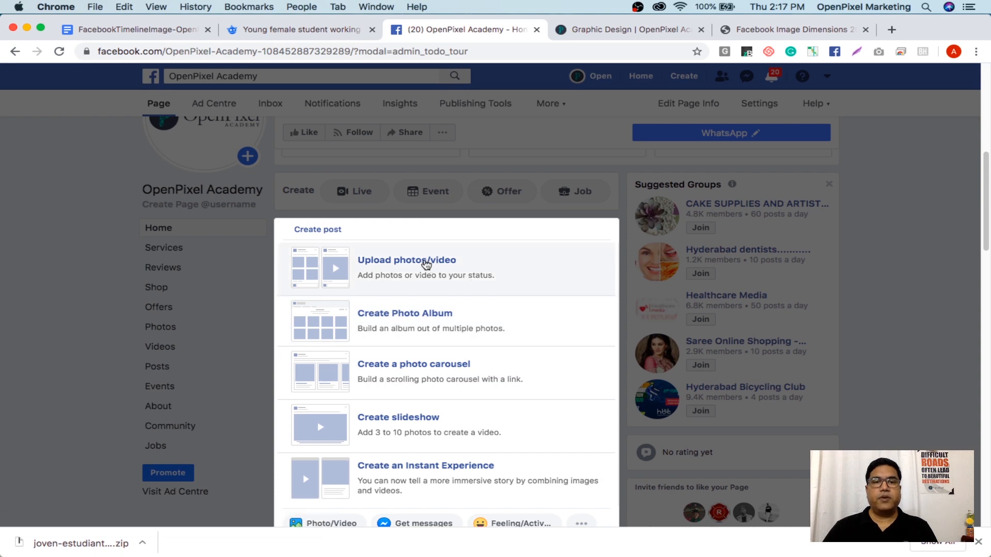
{"action": "left_click", "coordinate": [426, 265]}
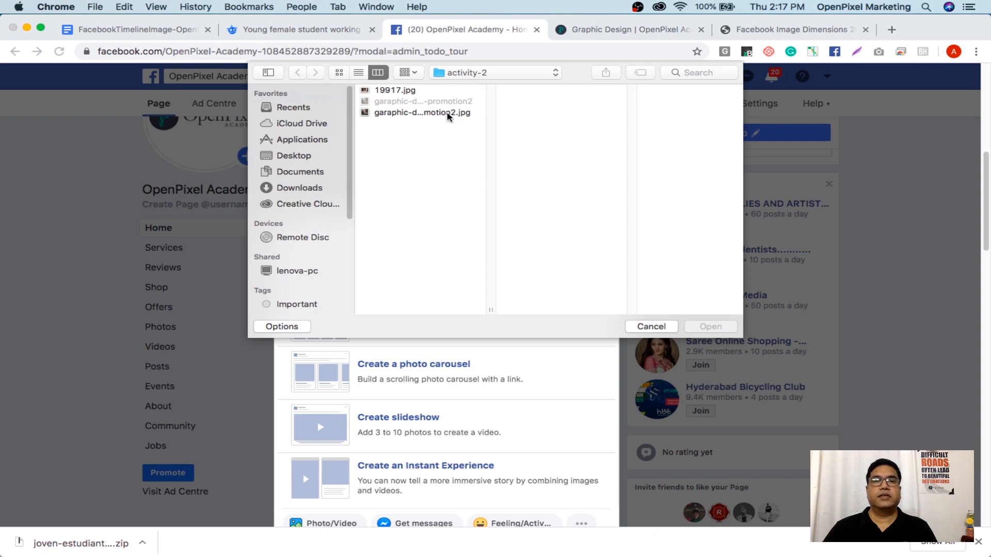
{"action": "left_click", "coordinate": [439, 116]}
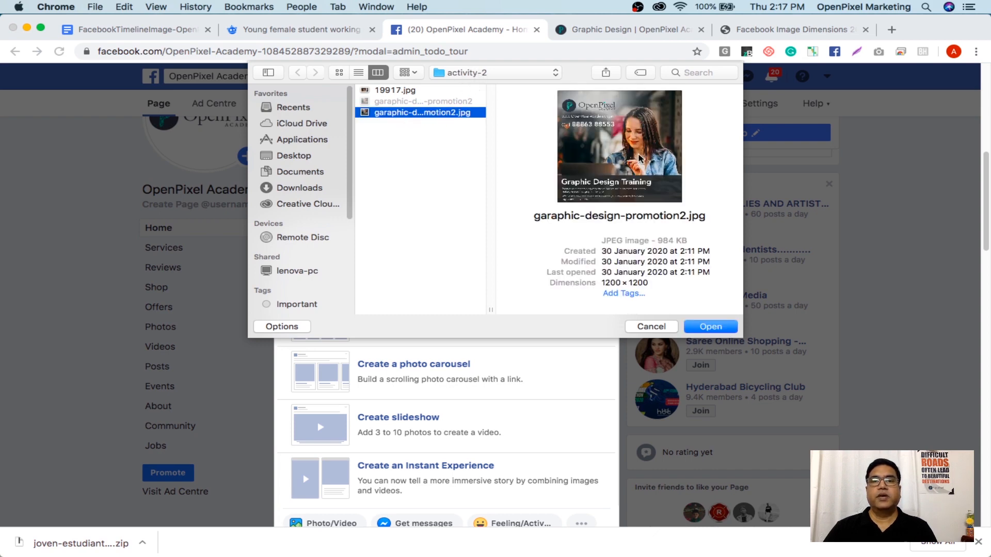
{"action": "left_click", "coordinate": [711, 327]}
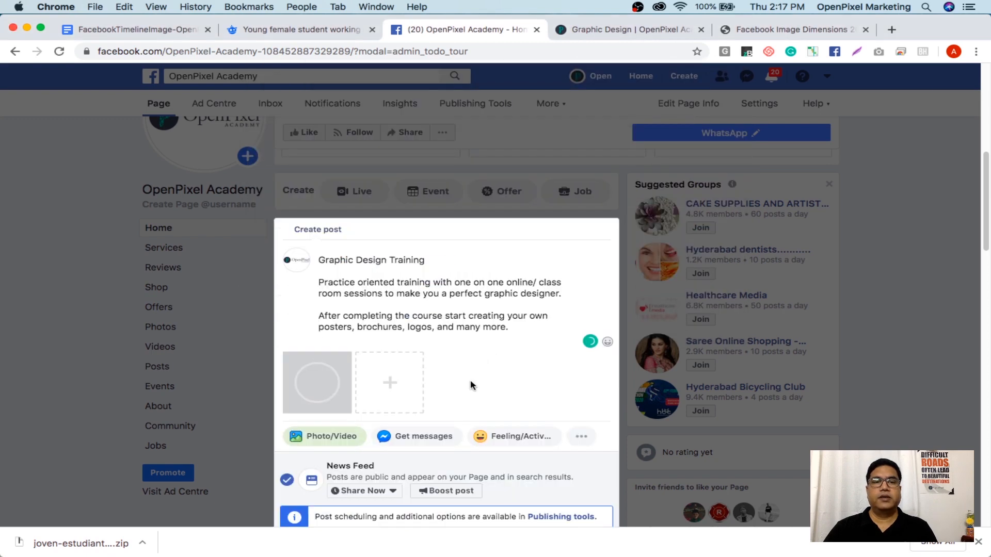
{"action": "left_click", "coordinate": [357, 343]}
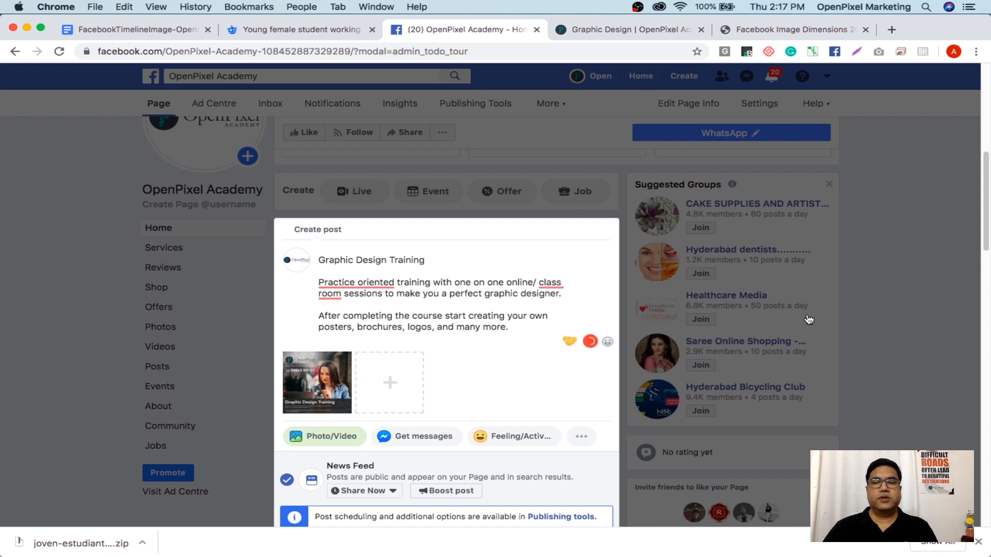
{"action": "left_click_drag", "start_coordinate": [986, 208], "coordinate": [984, 233]}
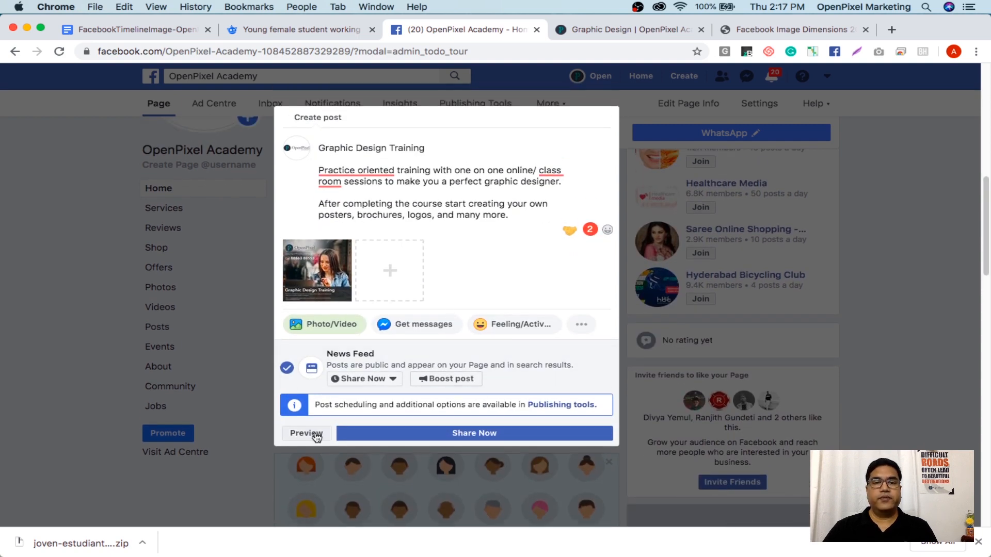
{"action": "left_click", "coordinate": [316, 433]}
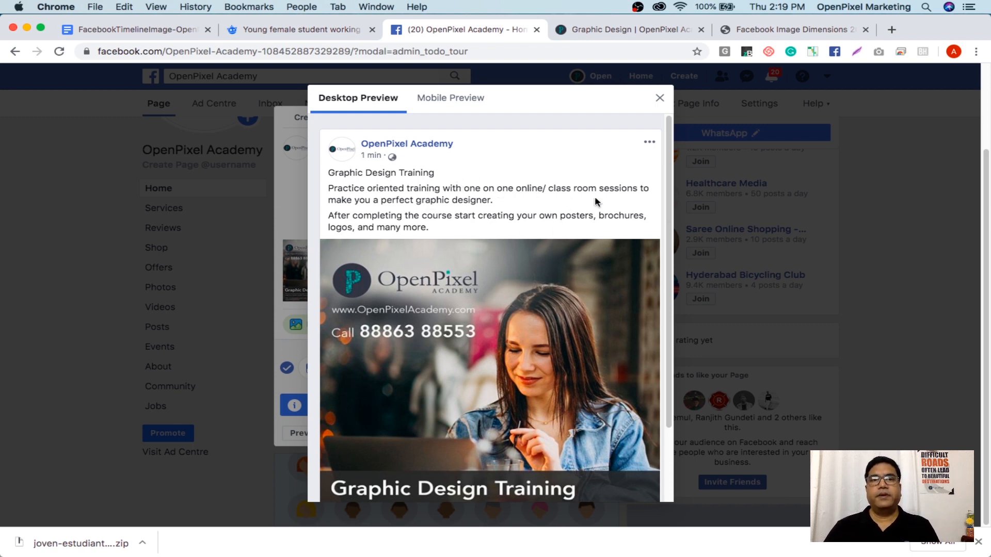
{"action": "left_click", "coordinate": [445, 100]}
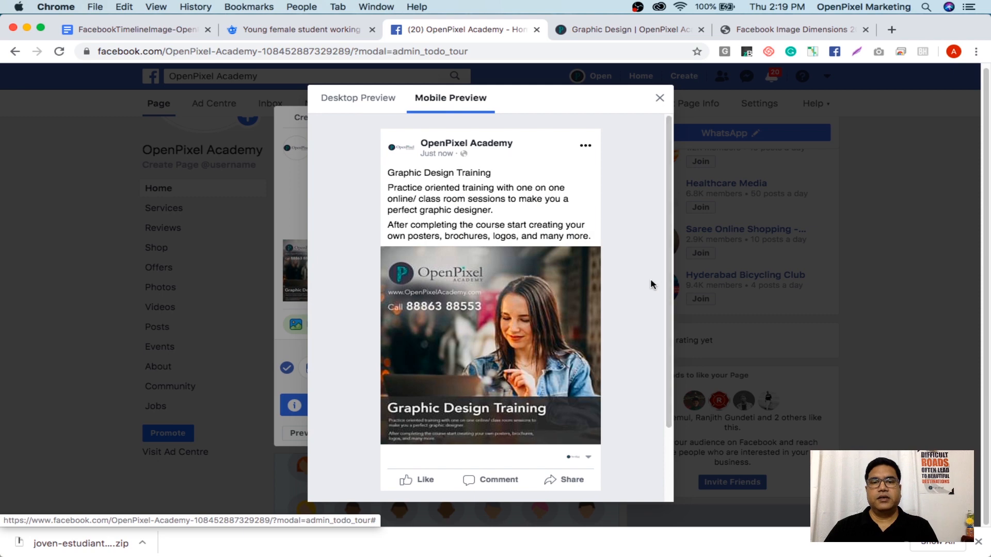
{"action": "left_click_drag", "start_coordinate": [671, 390], "coordinate": [675, 157]}
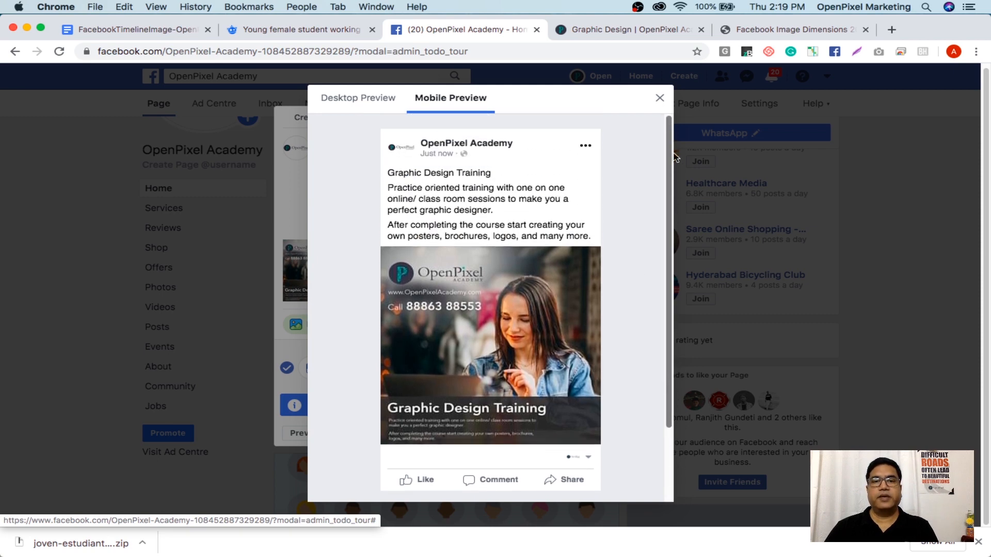
{"action": "left_click", "coordinate": [660, 98]}
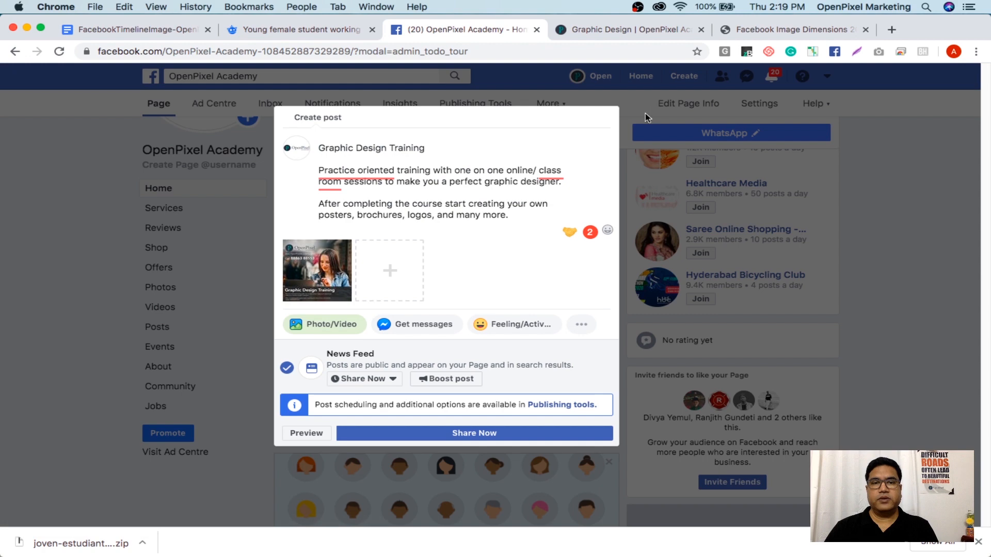
Share the post, then scroll the OpenPixel Academy page to check the published post
{"action": "left_click", "coordinate": [480, 433]}
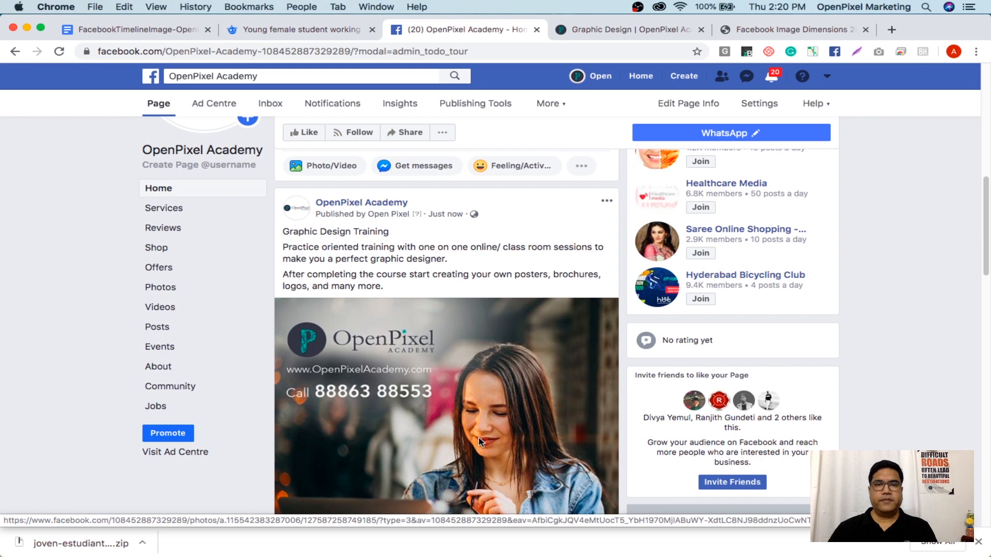
{"action": "scroll", "coordinate": [518, 378], "scroll_direction": "up", "scroll_amount": 1}
{"action": "scroll", "coordinate": [518, 378], "scroll_direction": "up", "scroll_amount": 5}
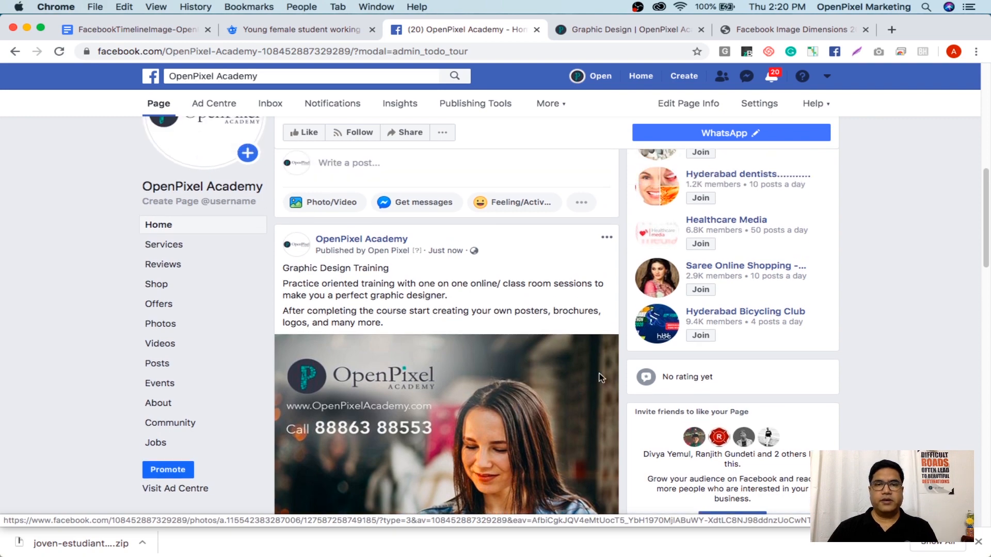
{"action": "scroll", "coordinate": [539, 336], "scroll_direction": "down", "scroll_amount": 6}
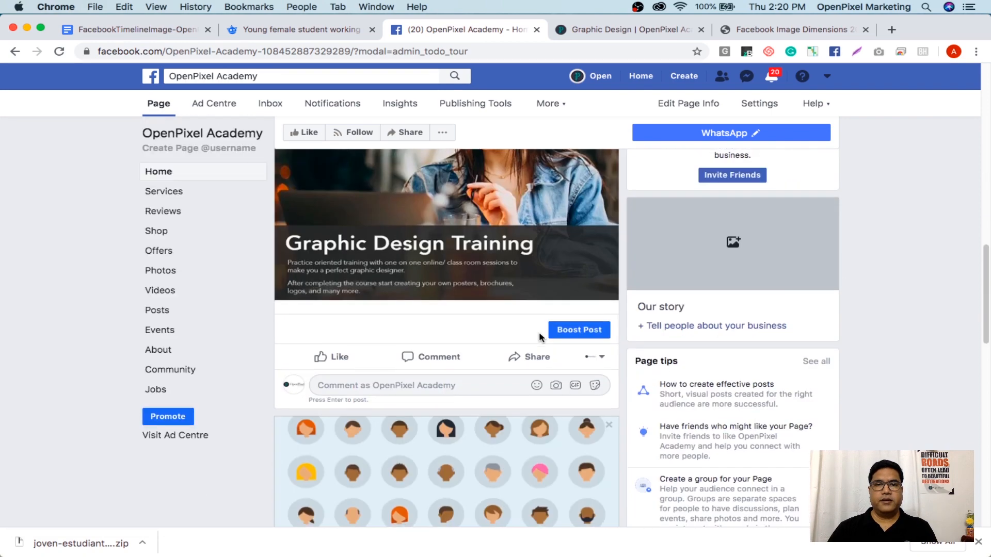
{"action": "scroll", "coordinate": [539, 338], "scroll_direction": "up", "scroll_amount": 3}
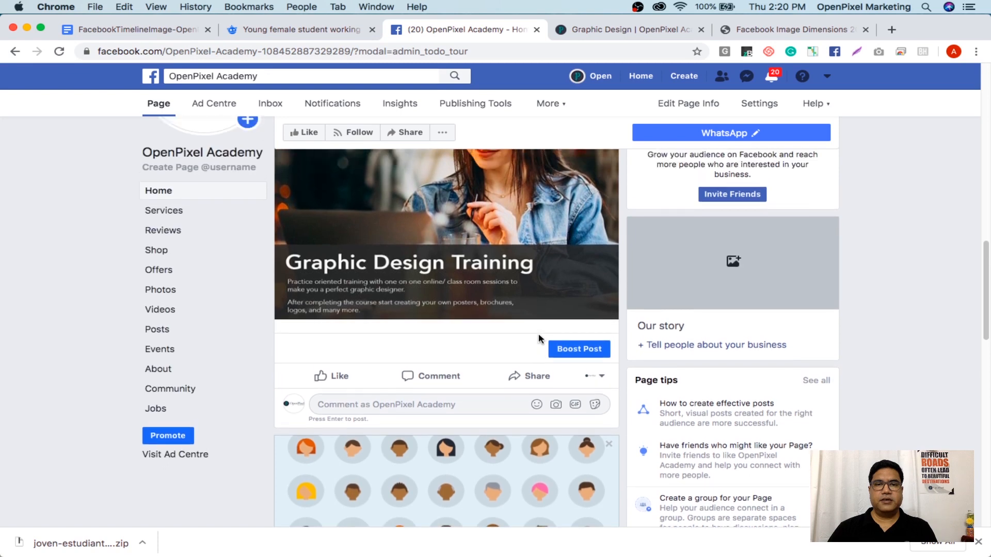
{"action": "scroll", "coordinate": [537, 339], "scroll_direction": "up", "scroll_amount": 3}
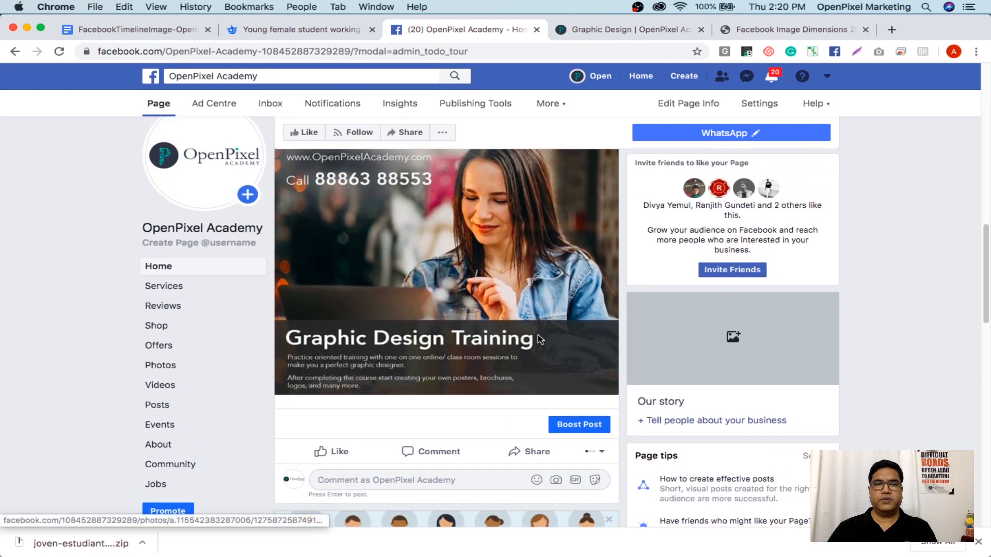
{"action": "scroll", "coordinate": [539, 340], "scroll_direction": "up", "scroll_amount": 1}
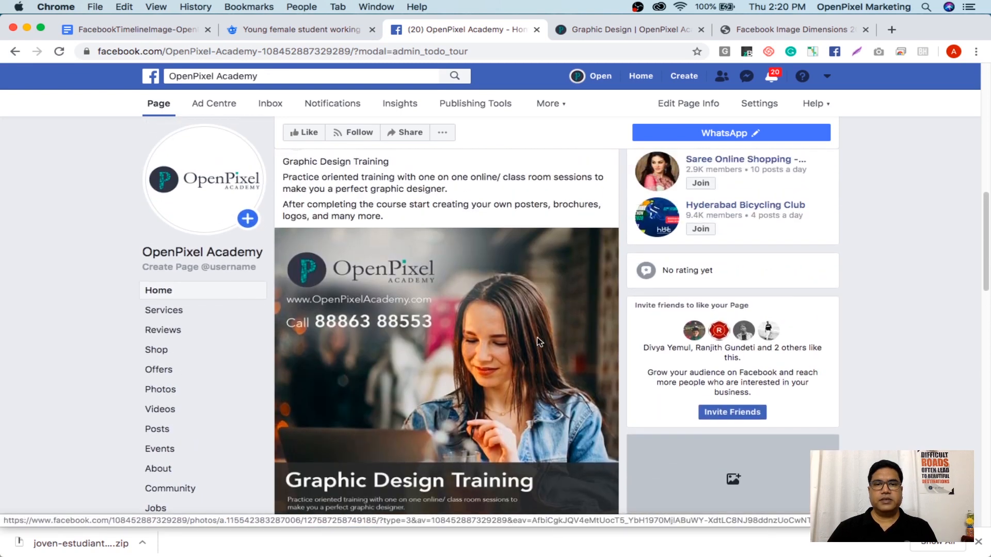
{"action": "scroll", "coordinate": [538, 341], "scroll_direction": "up", "scroll_amount": 2}
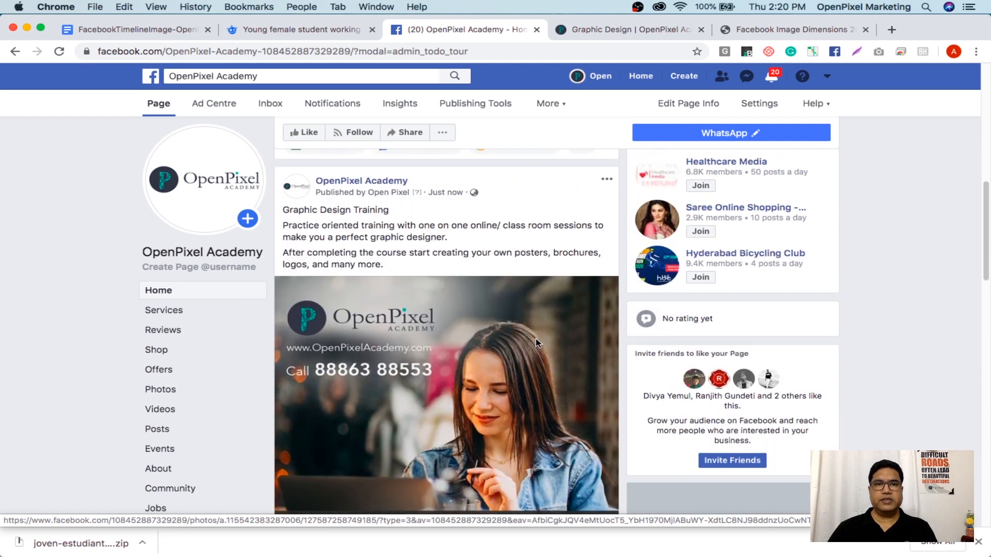
{"action": "scroll", "coordinate": [535, 340], "scroll_direction": "down", "scroll_amount": 3}
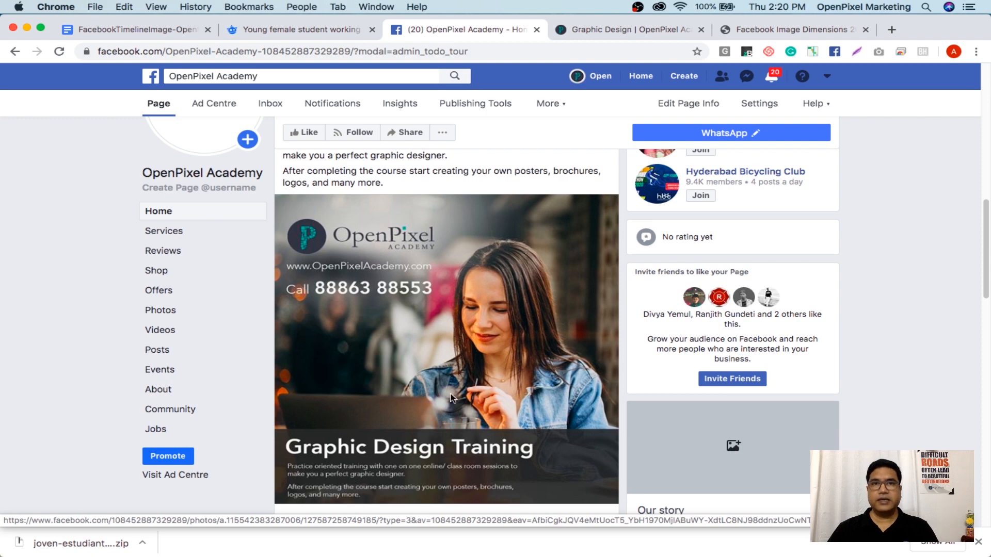
{"action": "scroll", "coordinate": [474, 329], "scroll_direction": "up", "scroll_amount": 1}
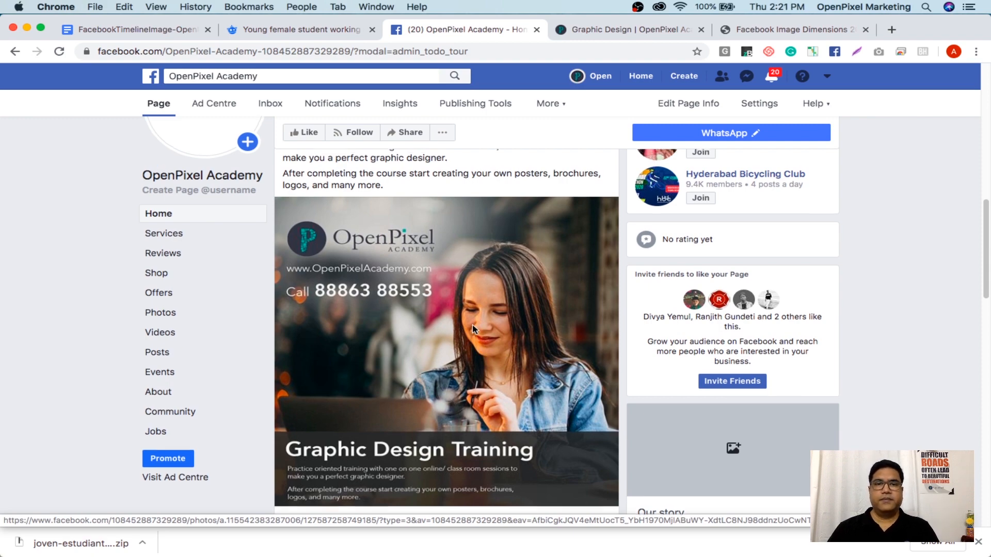